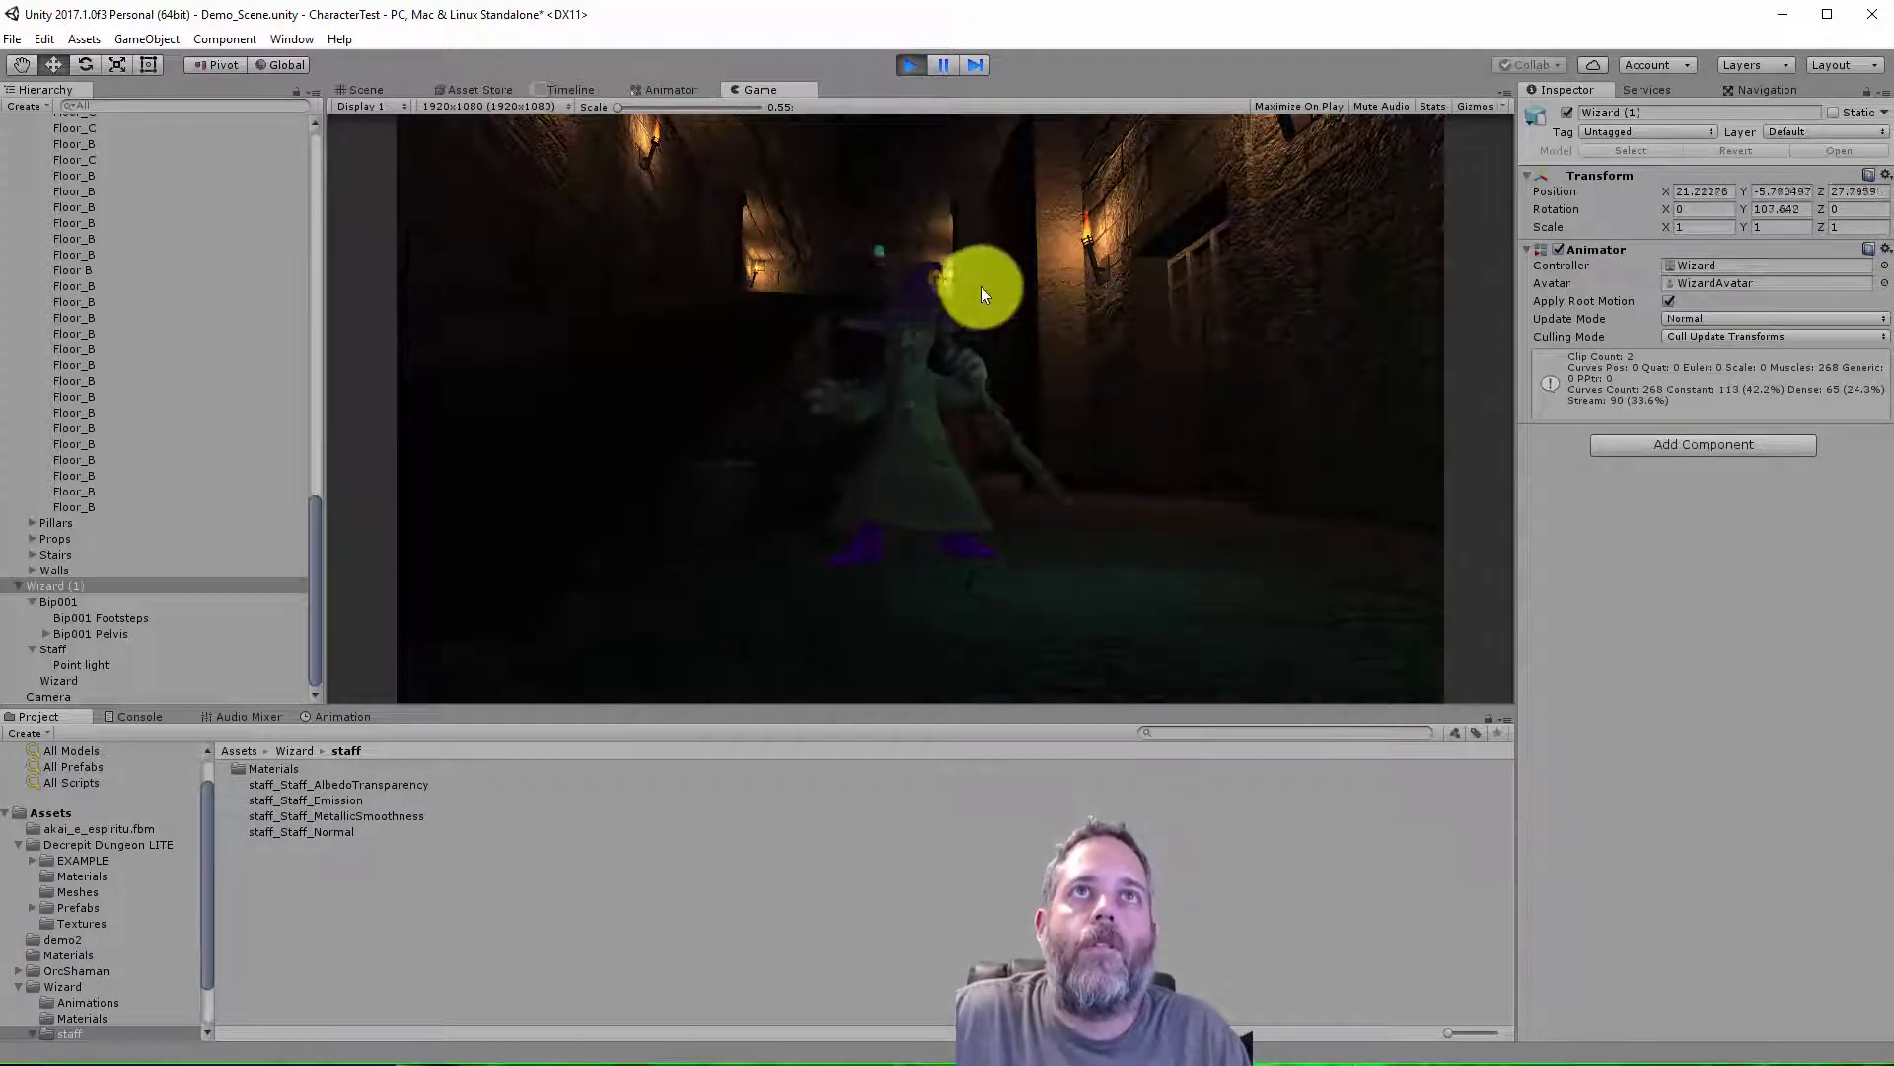
- Exit play mode and deactivate the Point light attached to the wizard's Staff
click(912, 64)
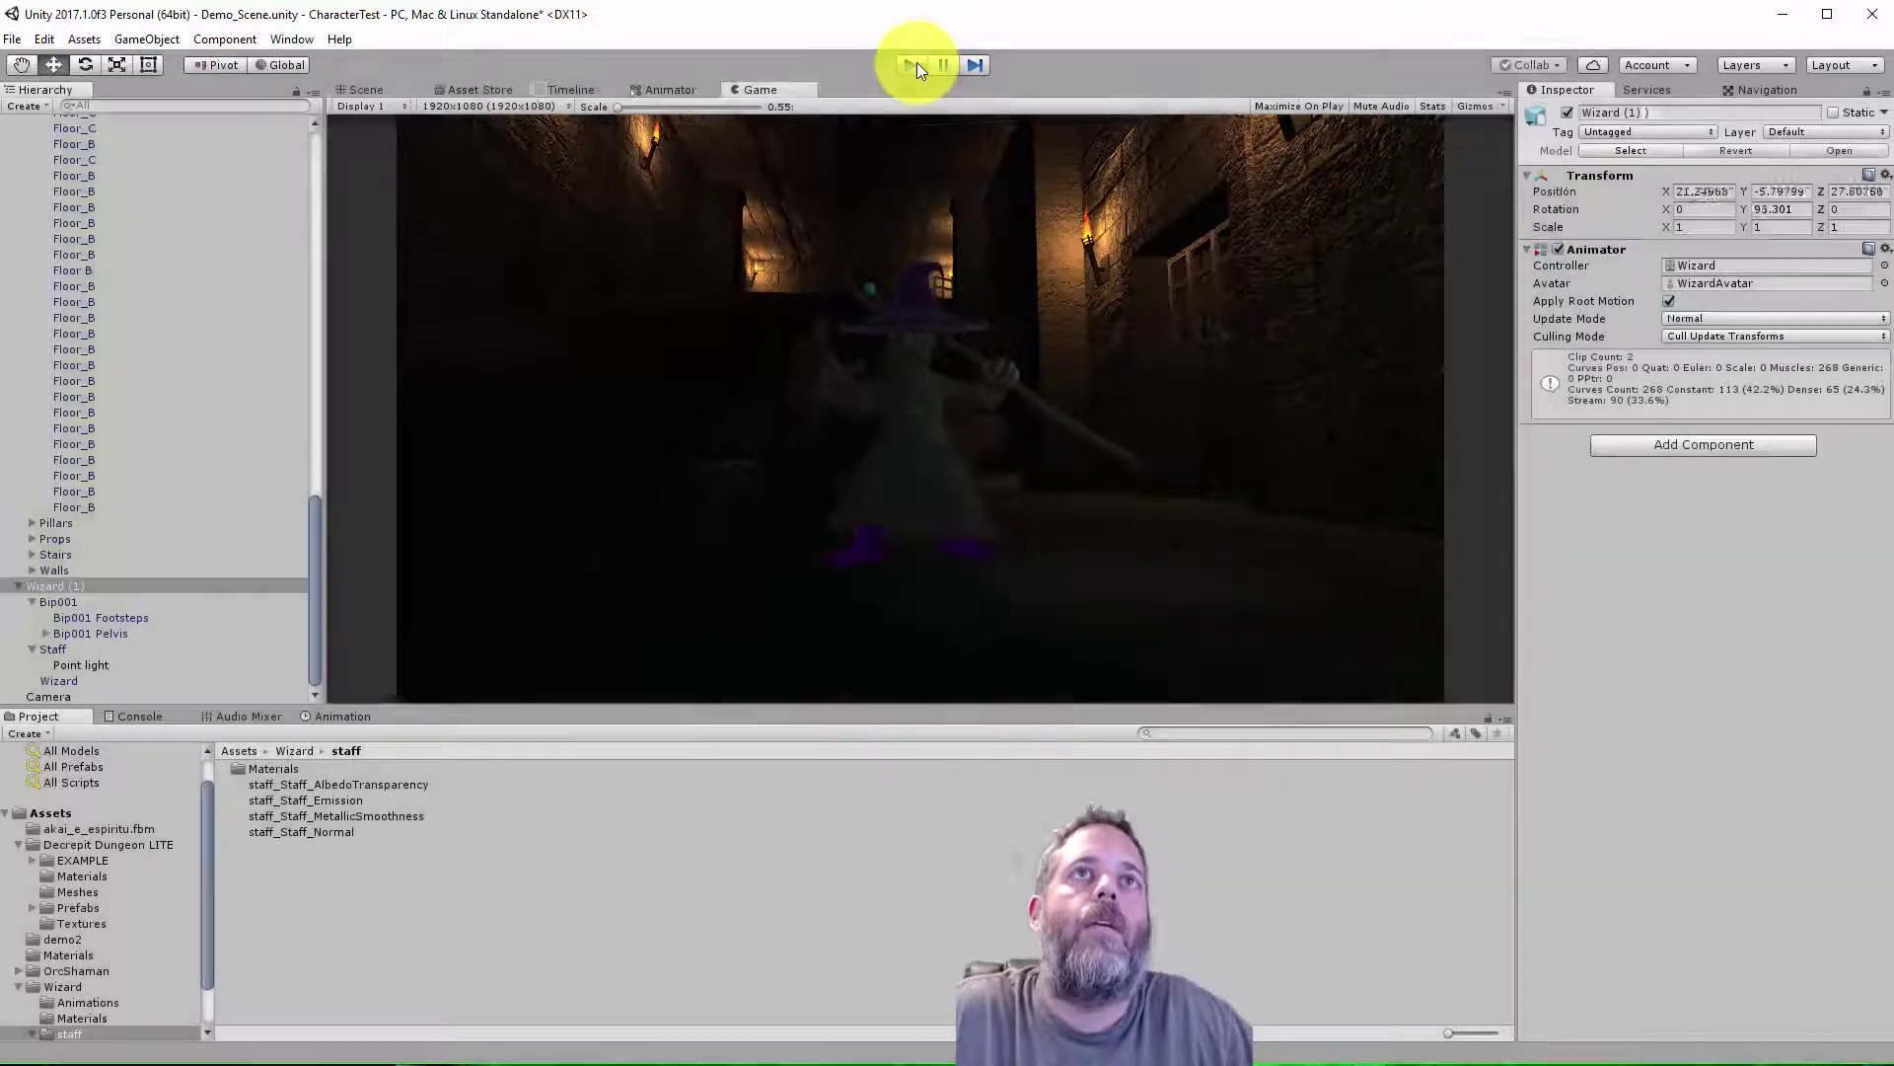
click(74, 669)
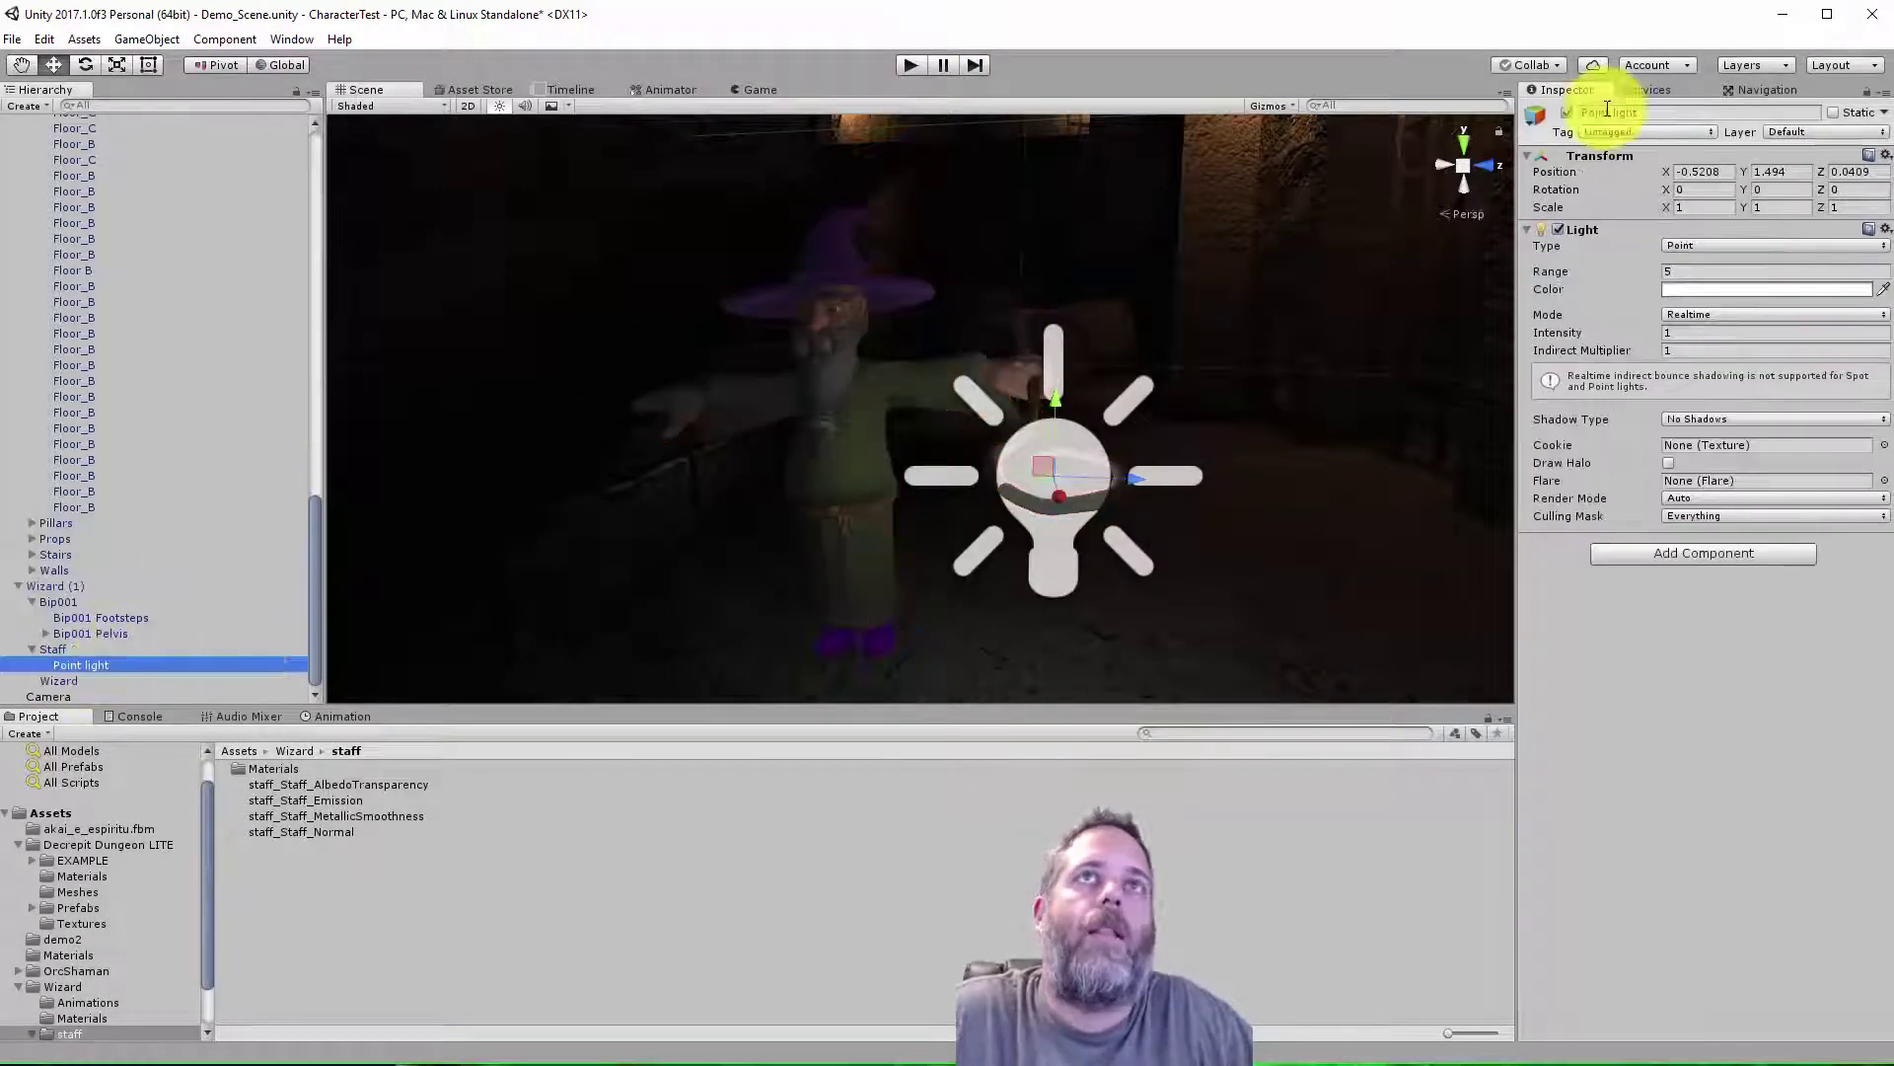
click(1567, 113)
- Disable the Animator on the Wizard (1) object and run the scene in play mode
scroll(240, 393, up, 10)
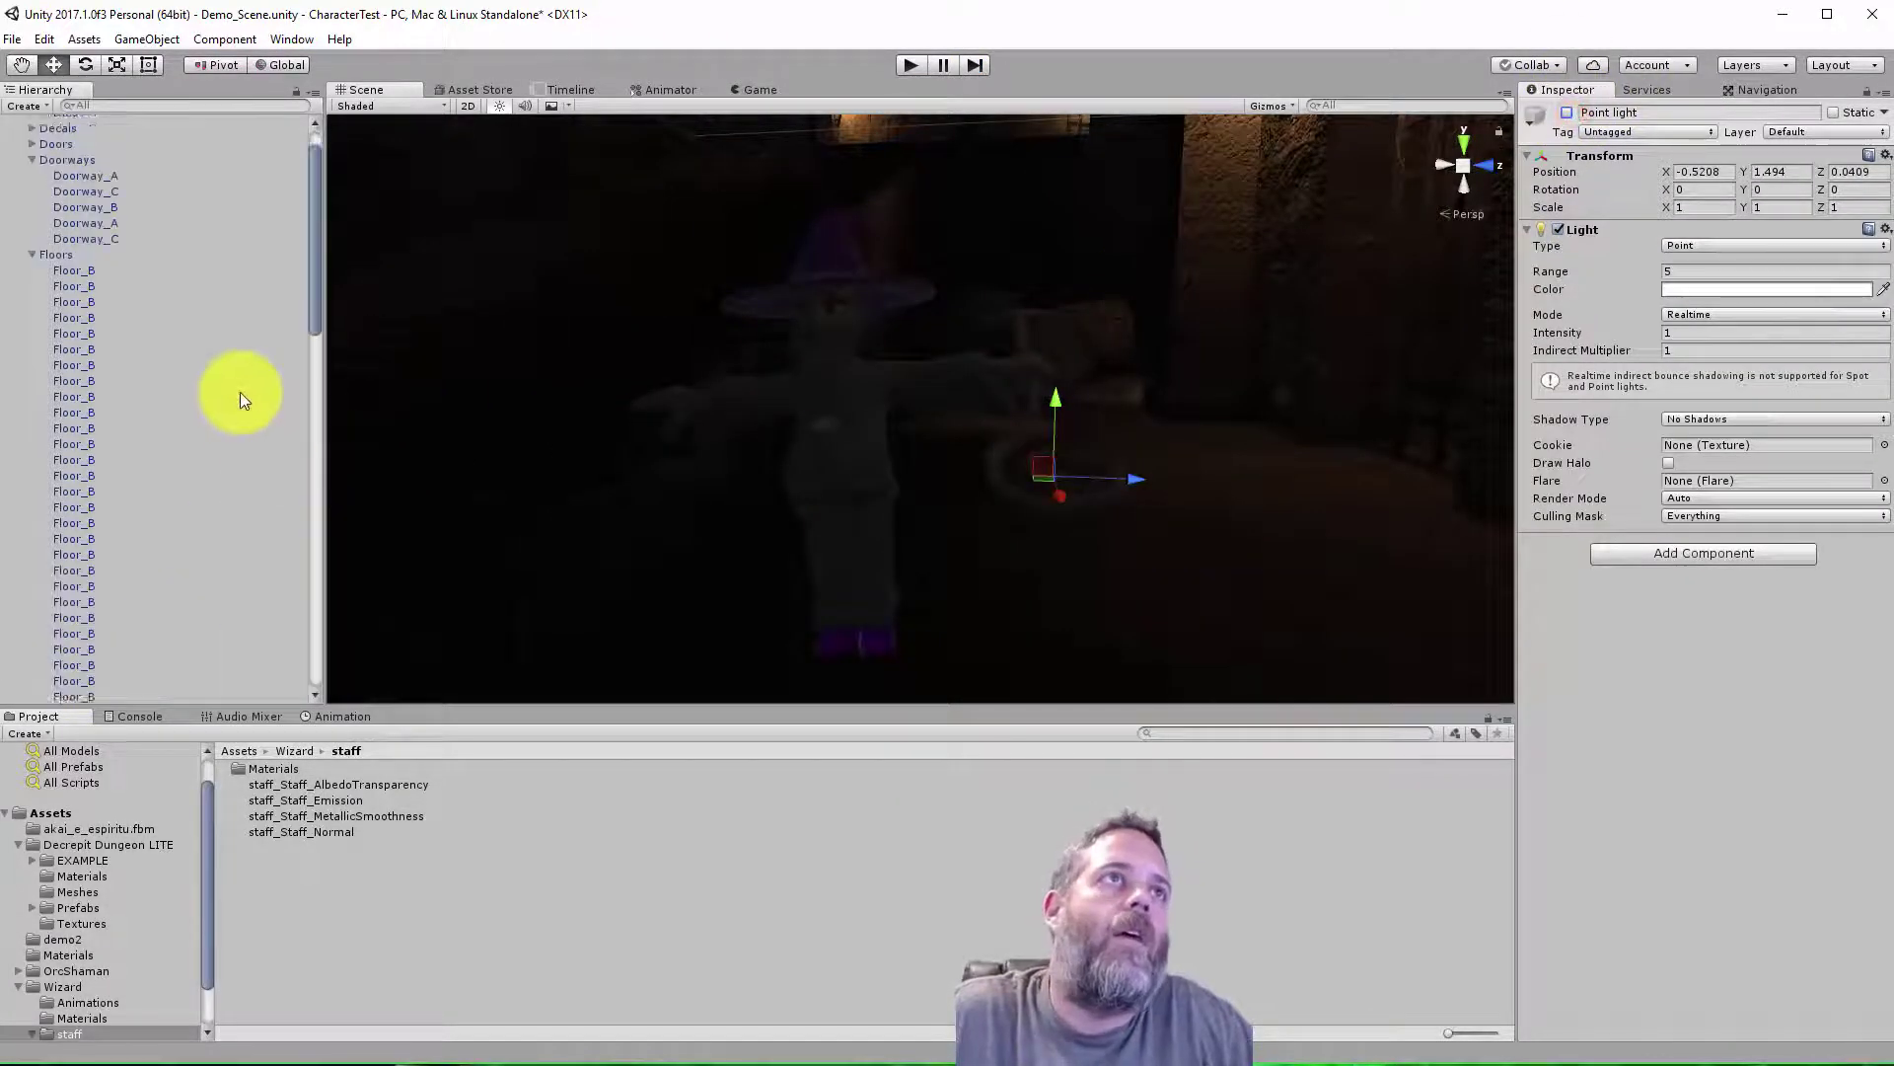
scroll(240, 392, down, 9)
click(69, 632)
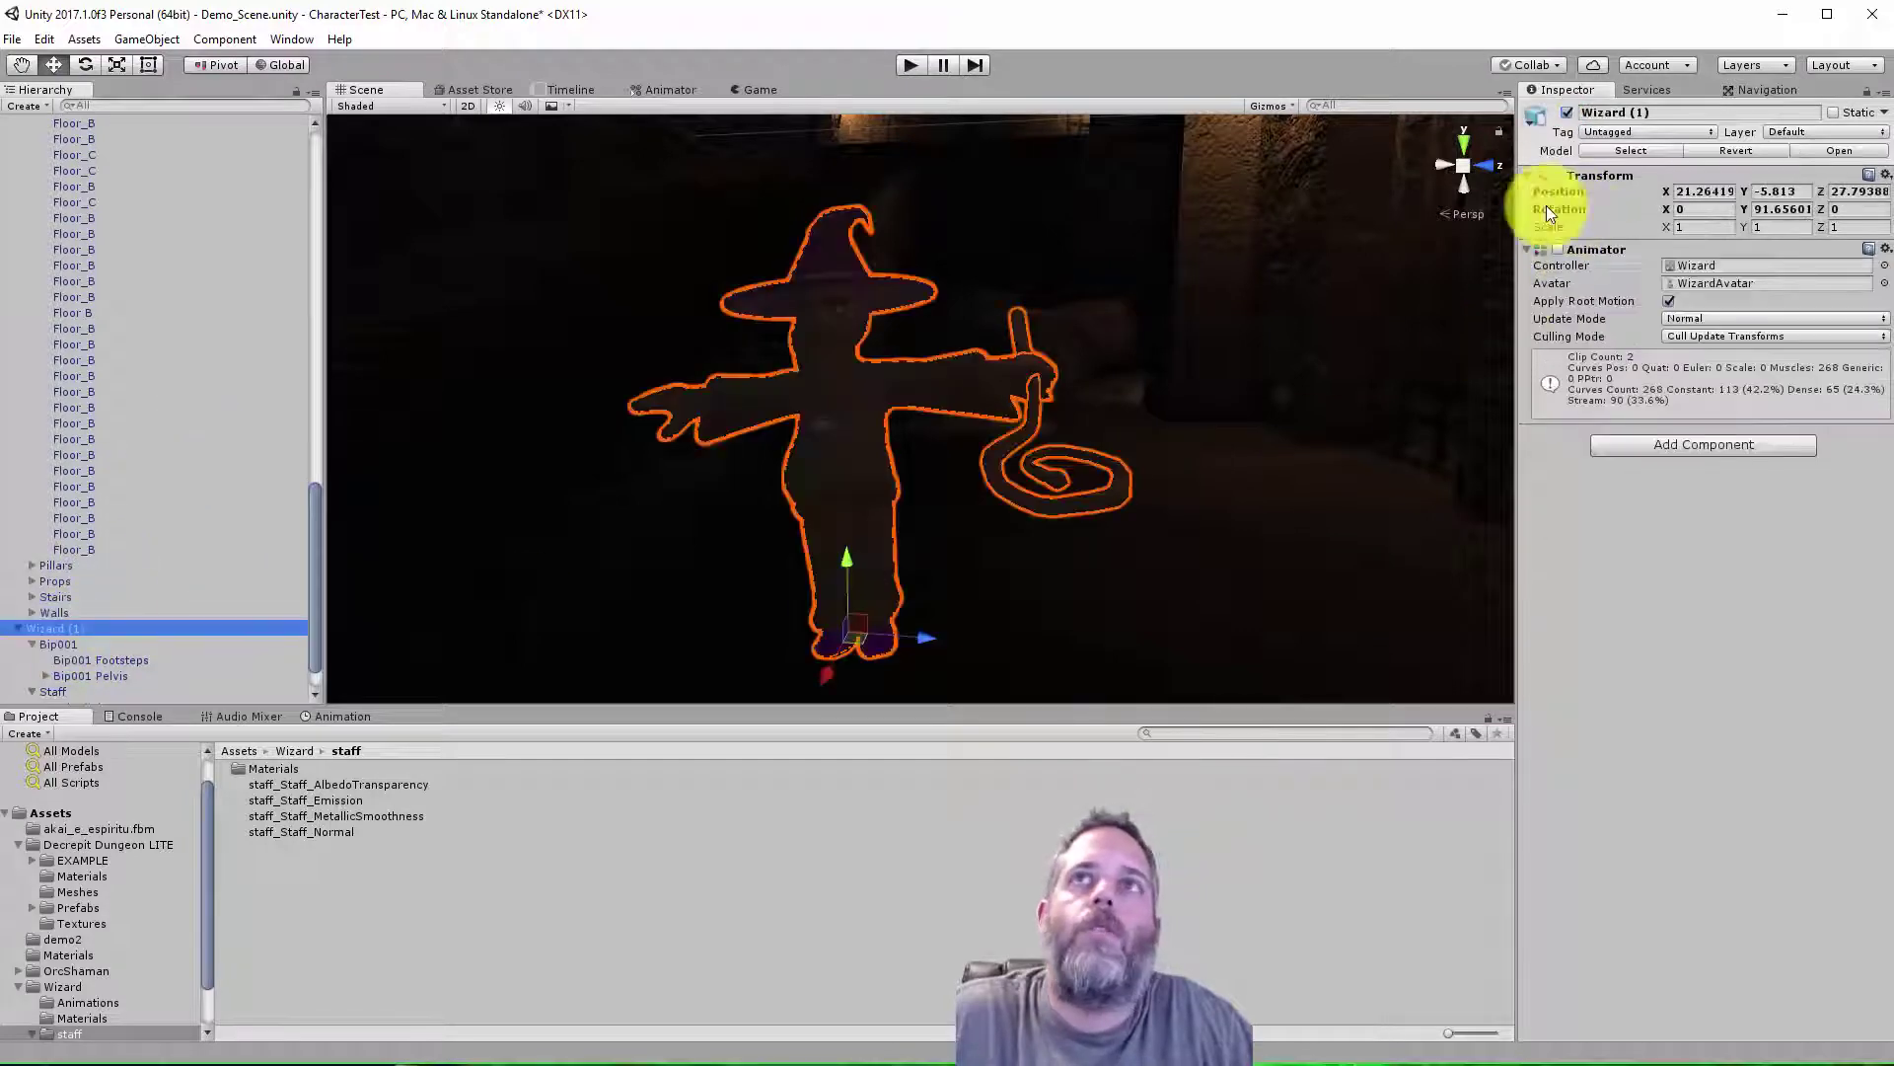
click(910, 65)
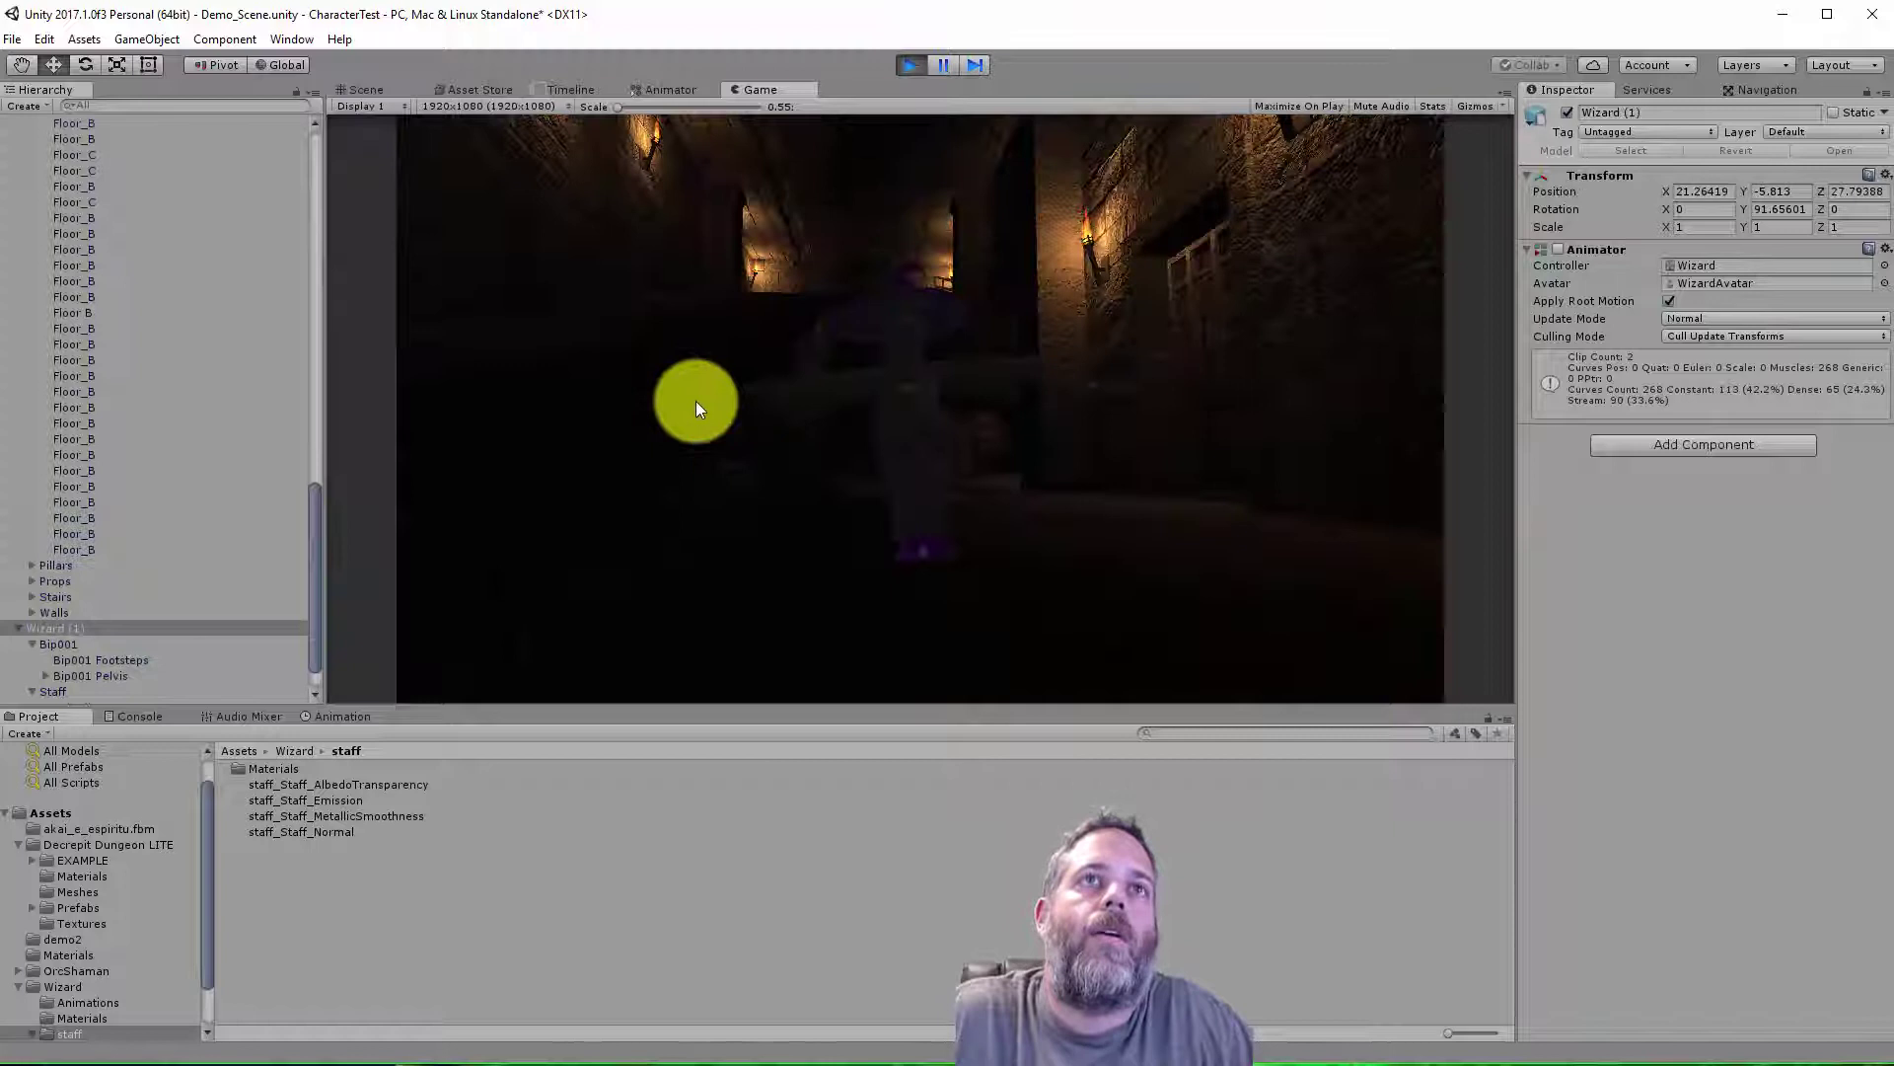
- In the Scene view, select the wizard's staff and examine its material and the staff_Staff_Emission texture
click(380, 87)
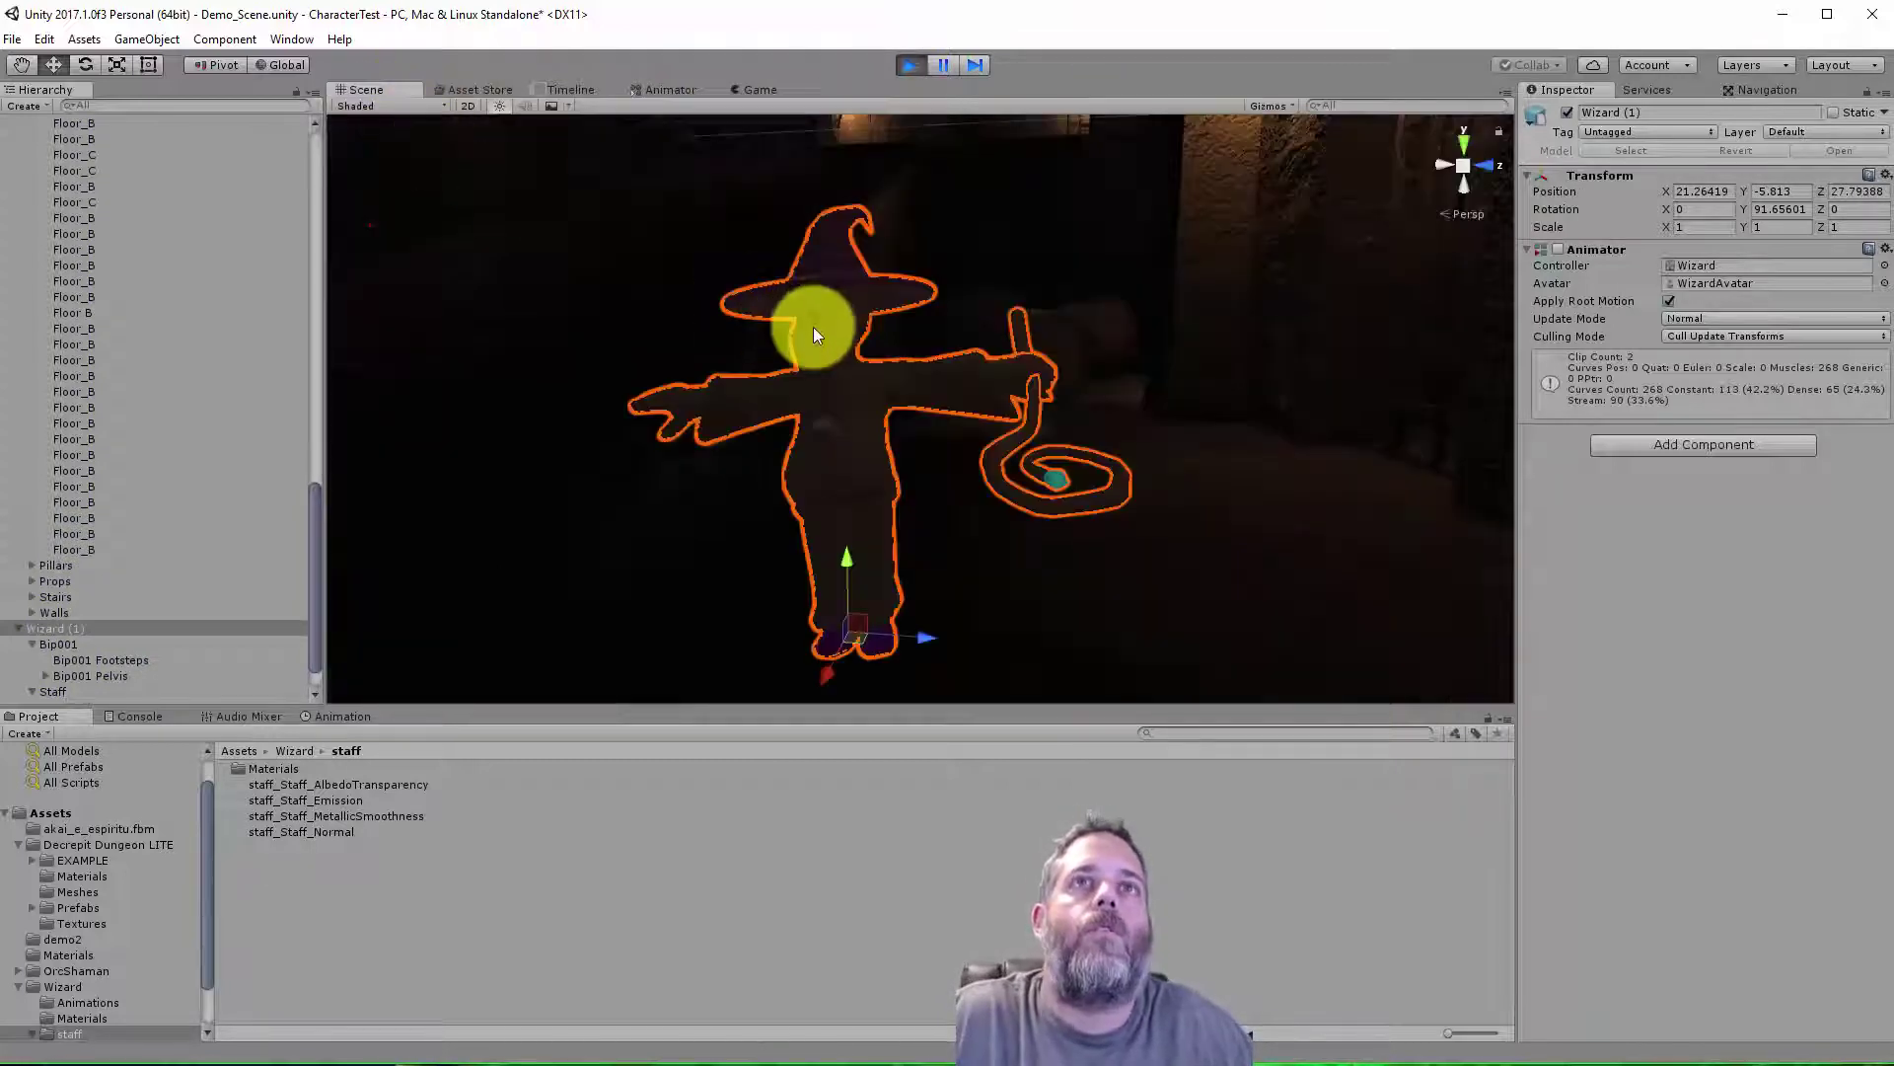
alt+drag(813, 327, 865, 383)
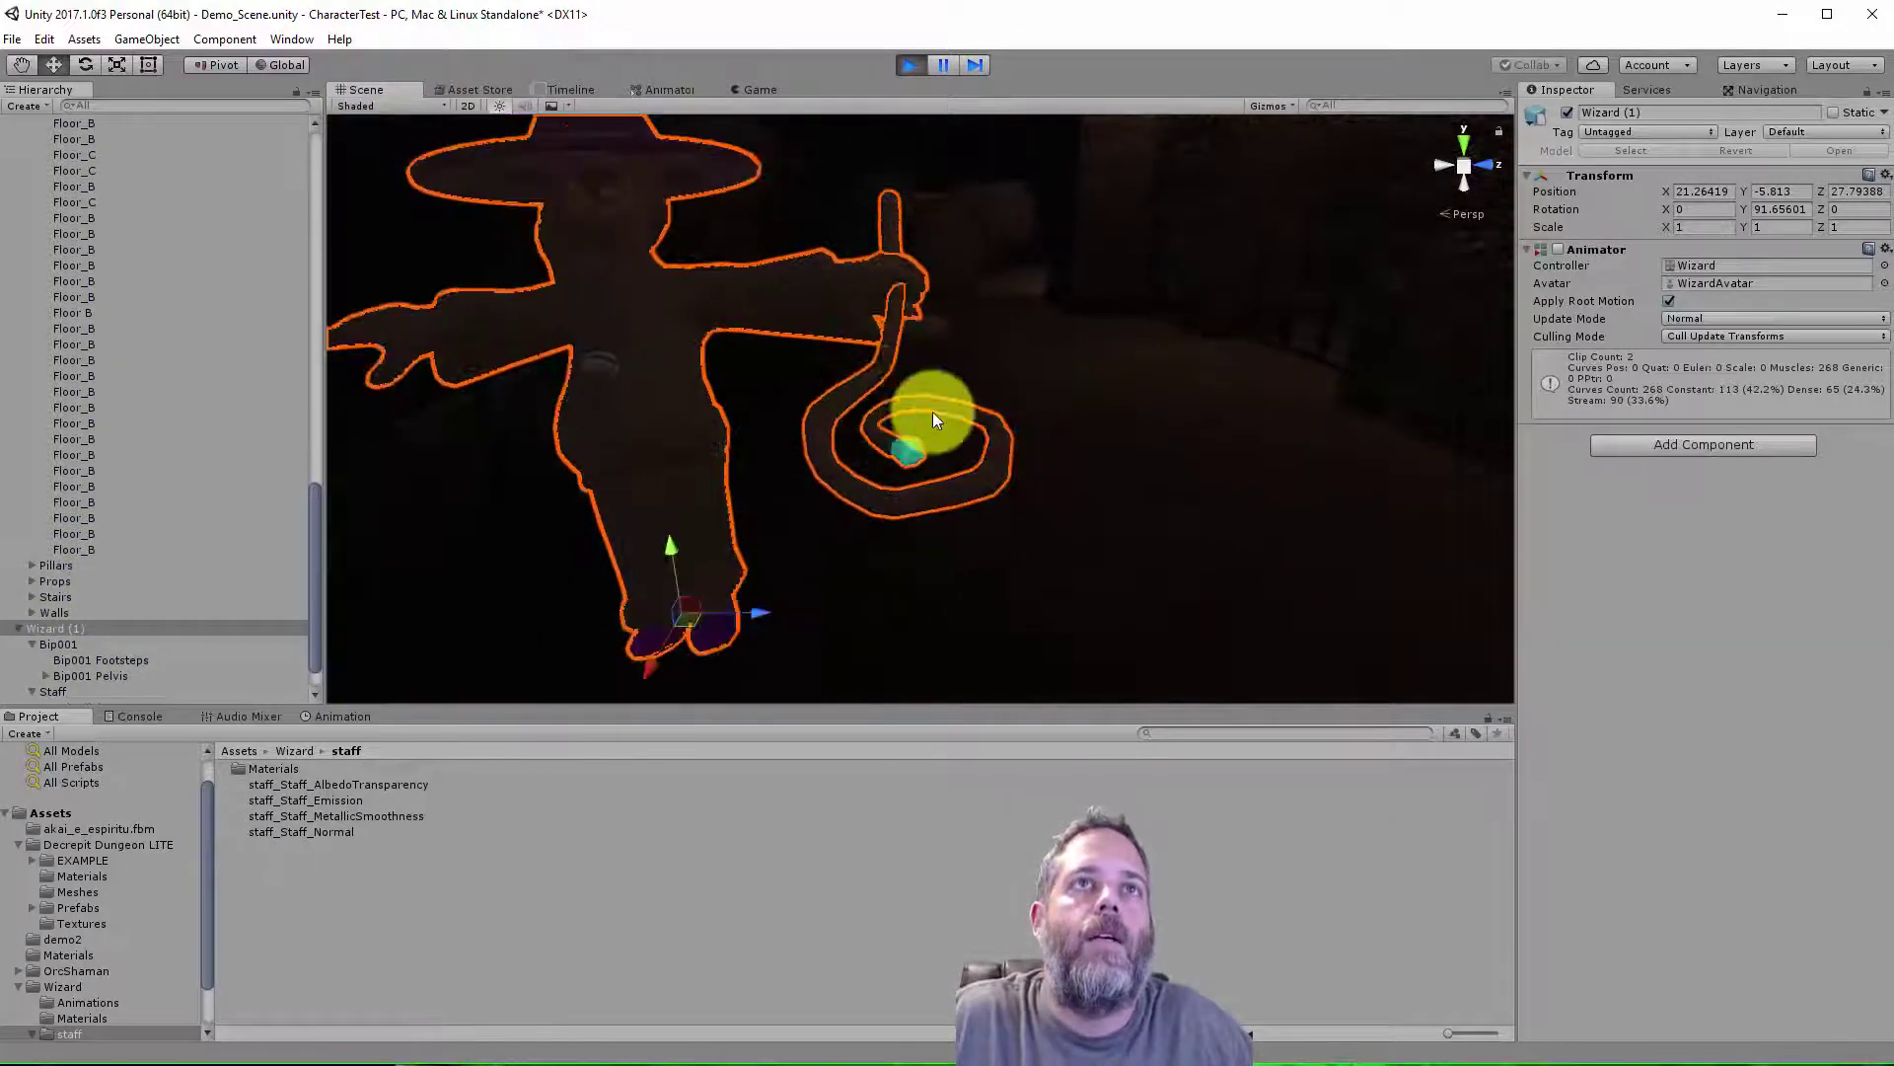
click(1158, 595)
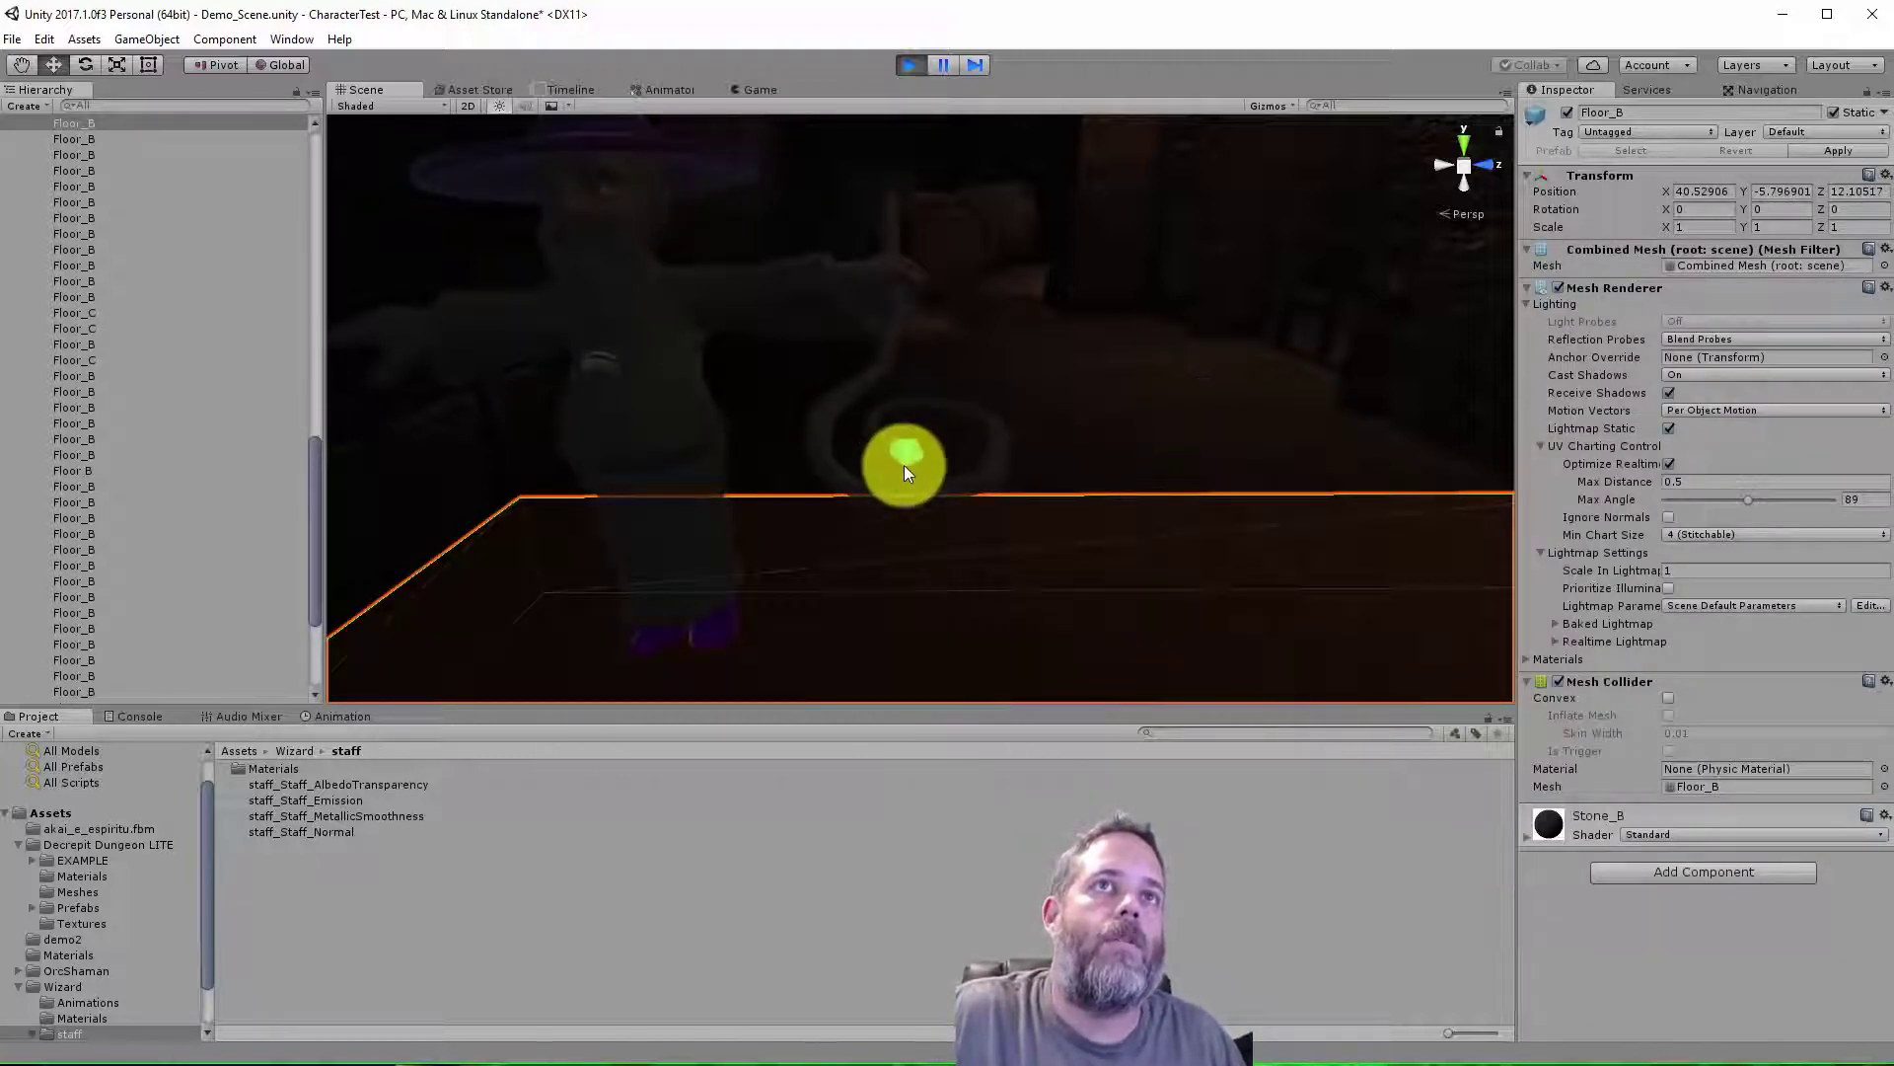
click(904, 457)
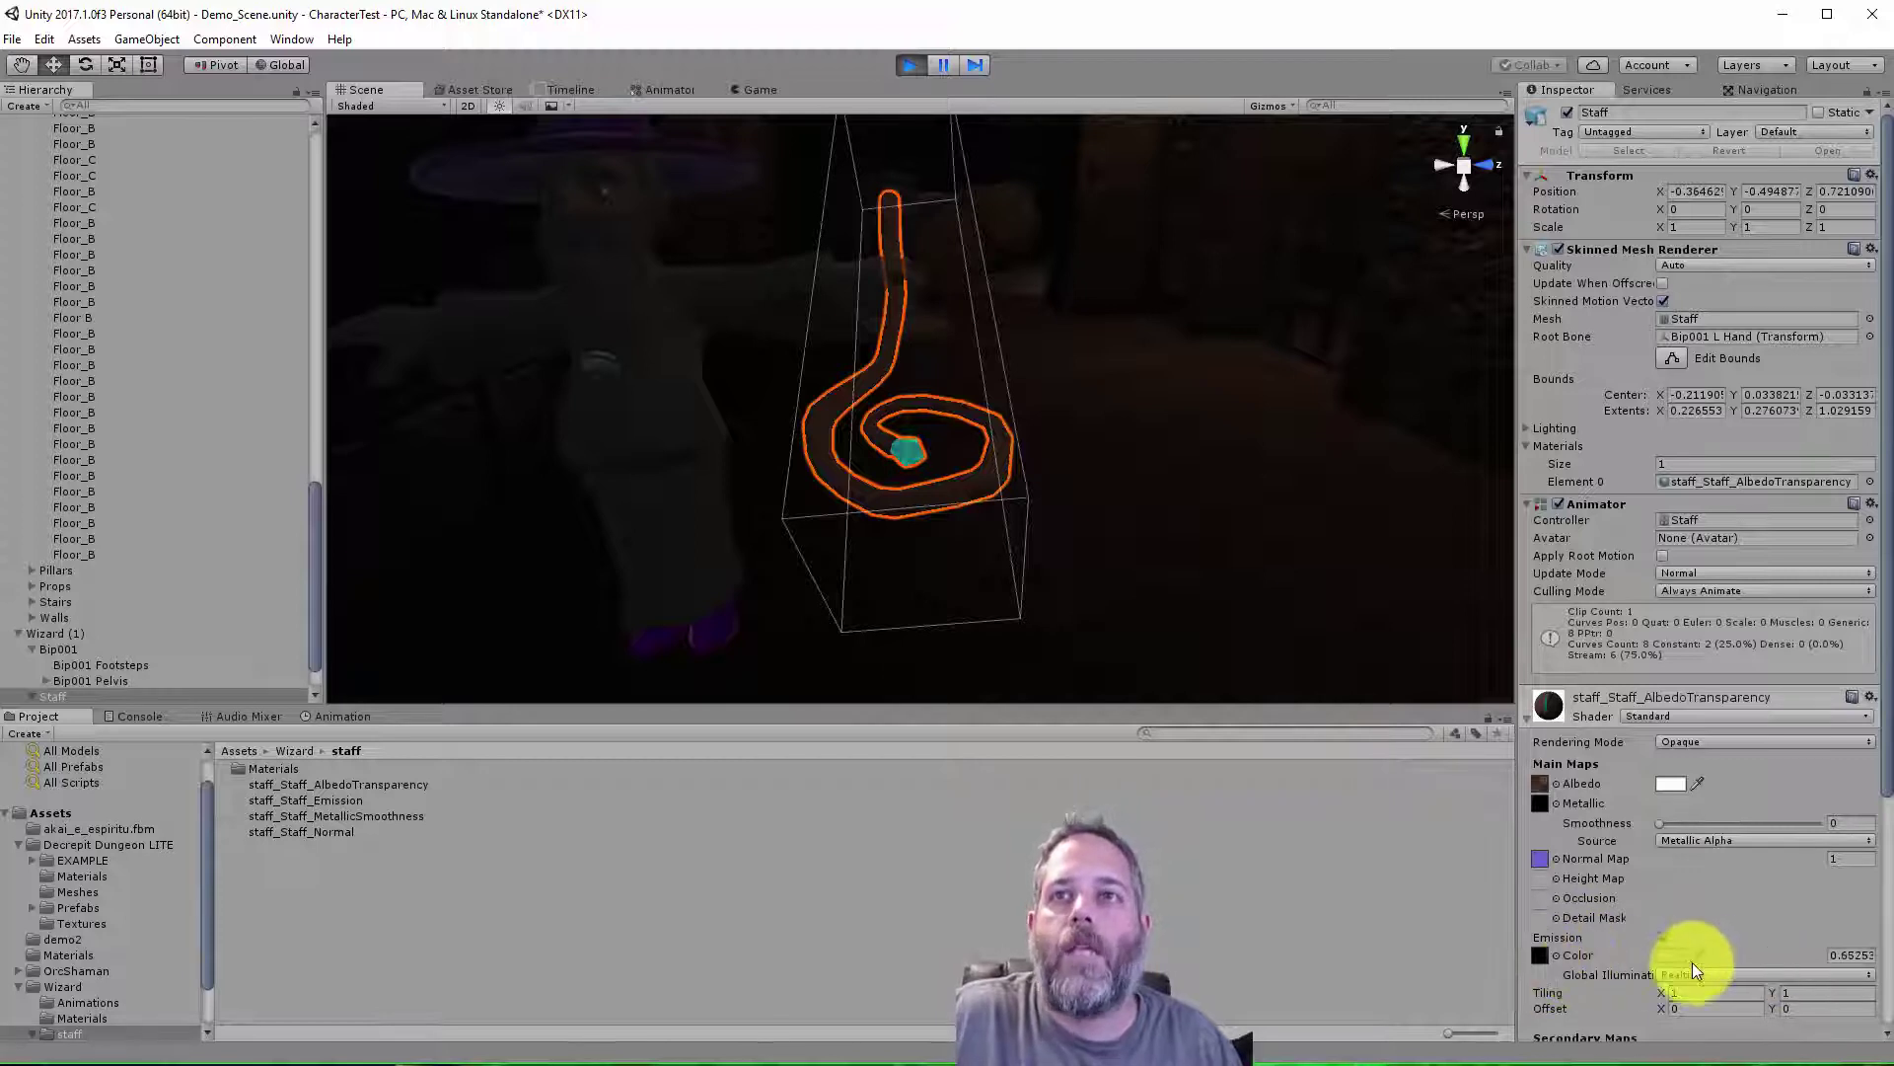
click(1537, 957)
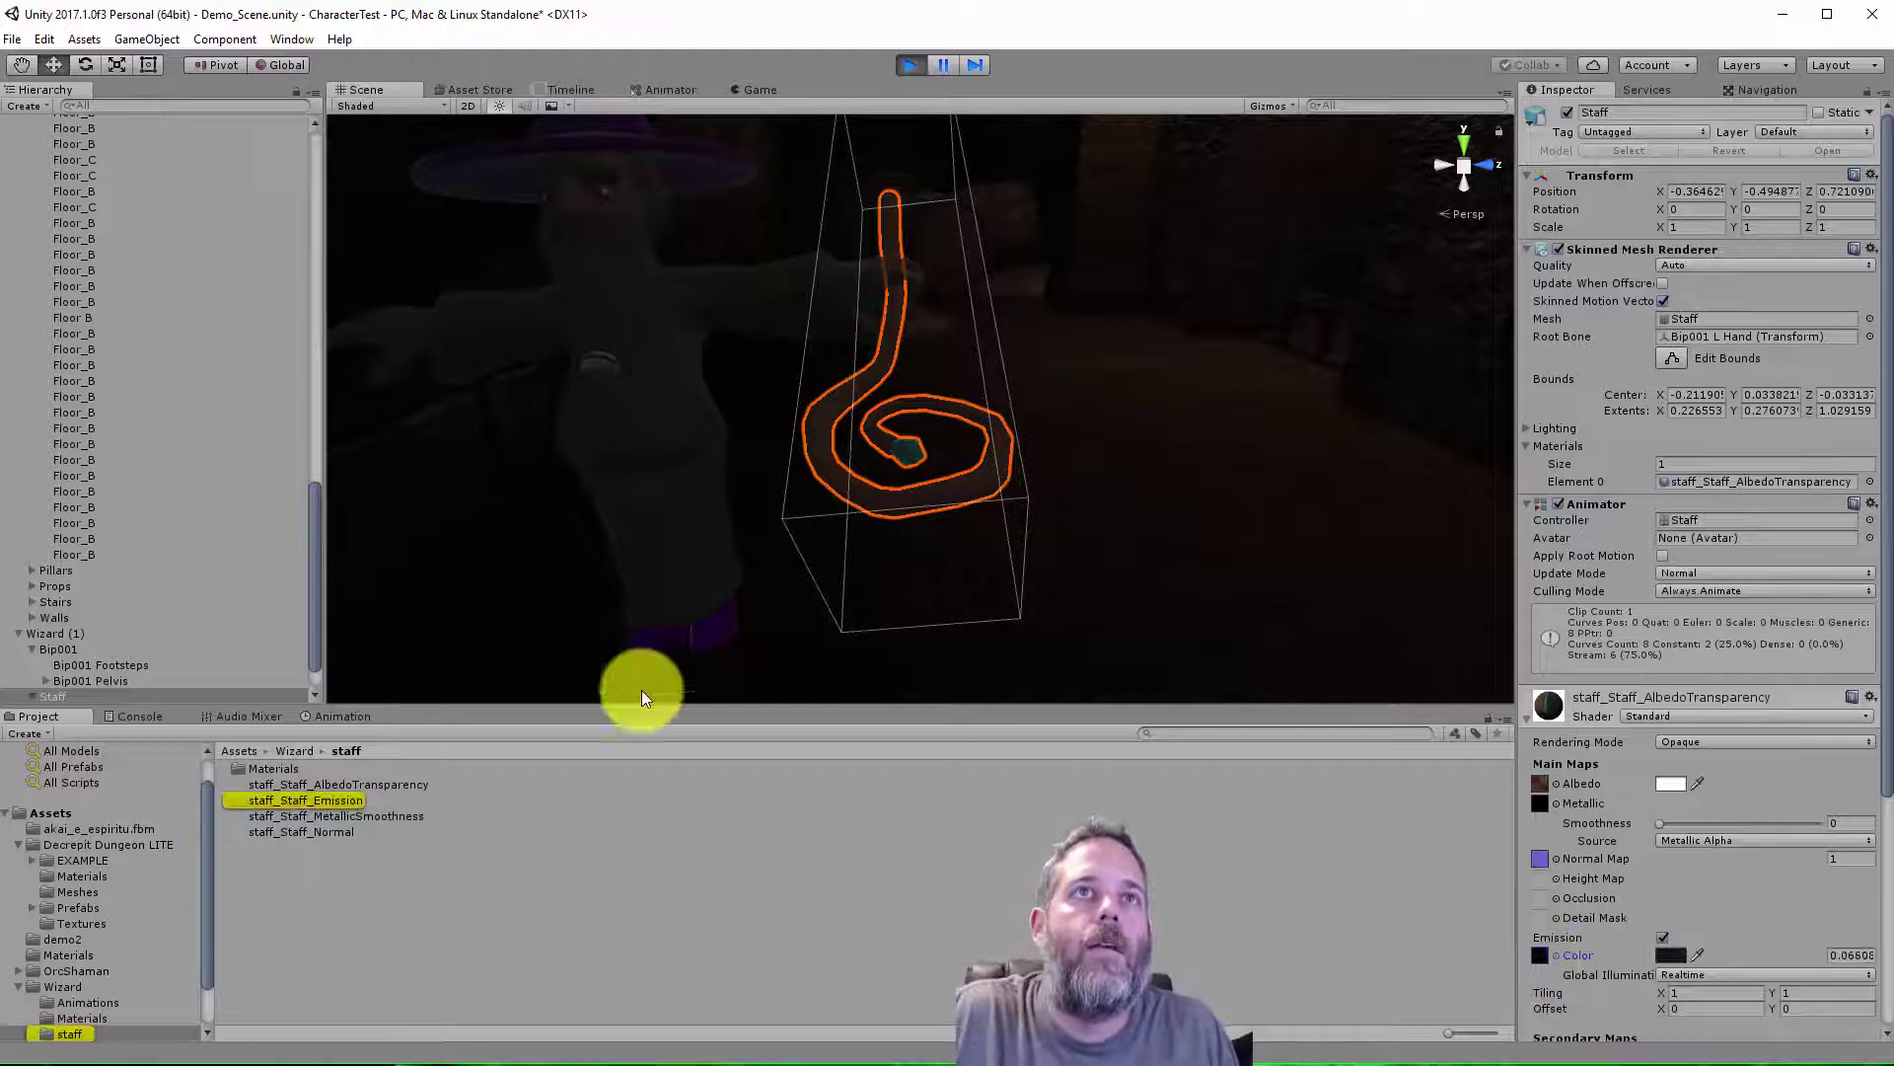
click(317, 799)
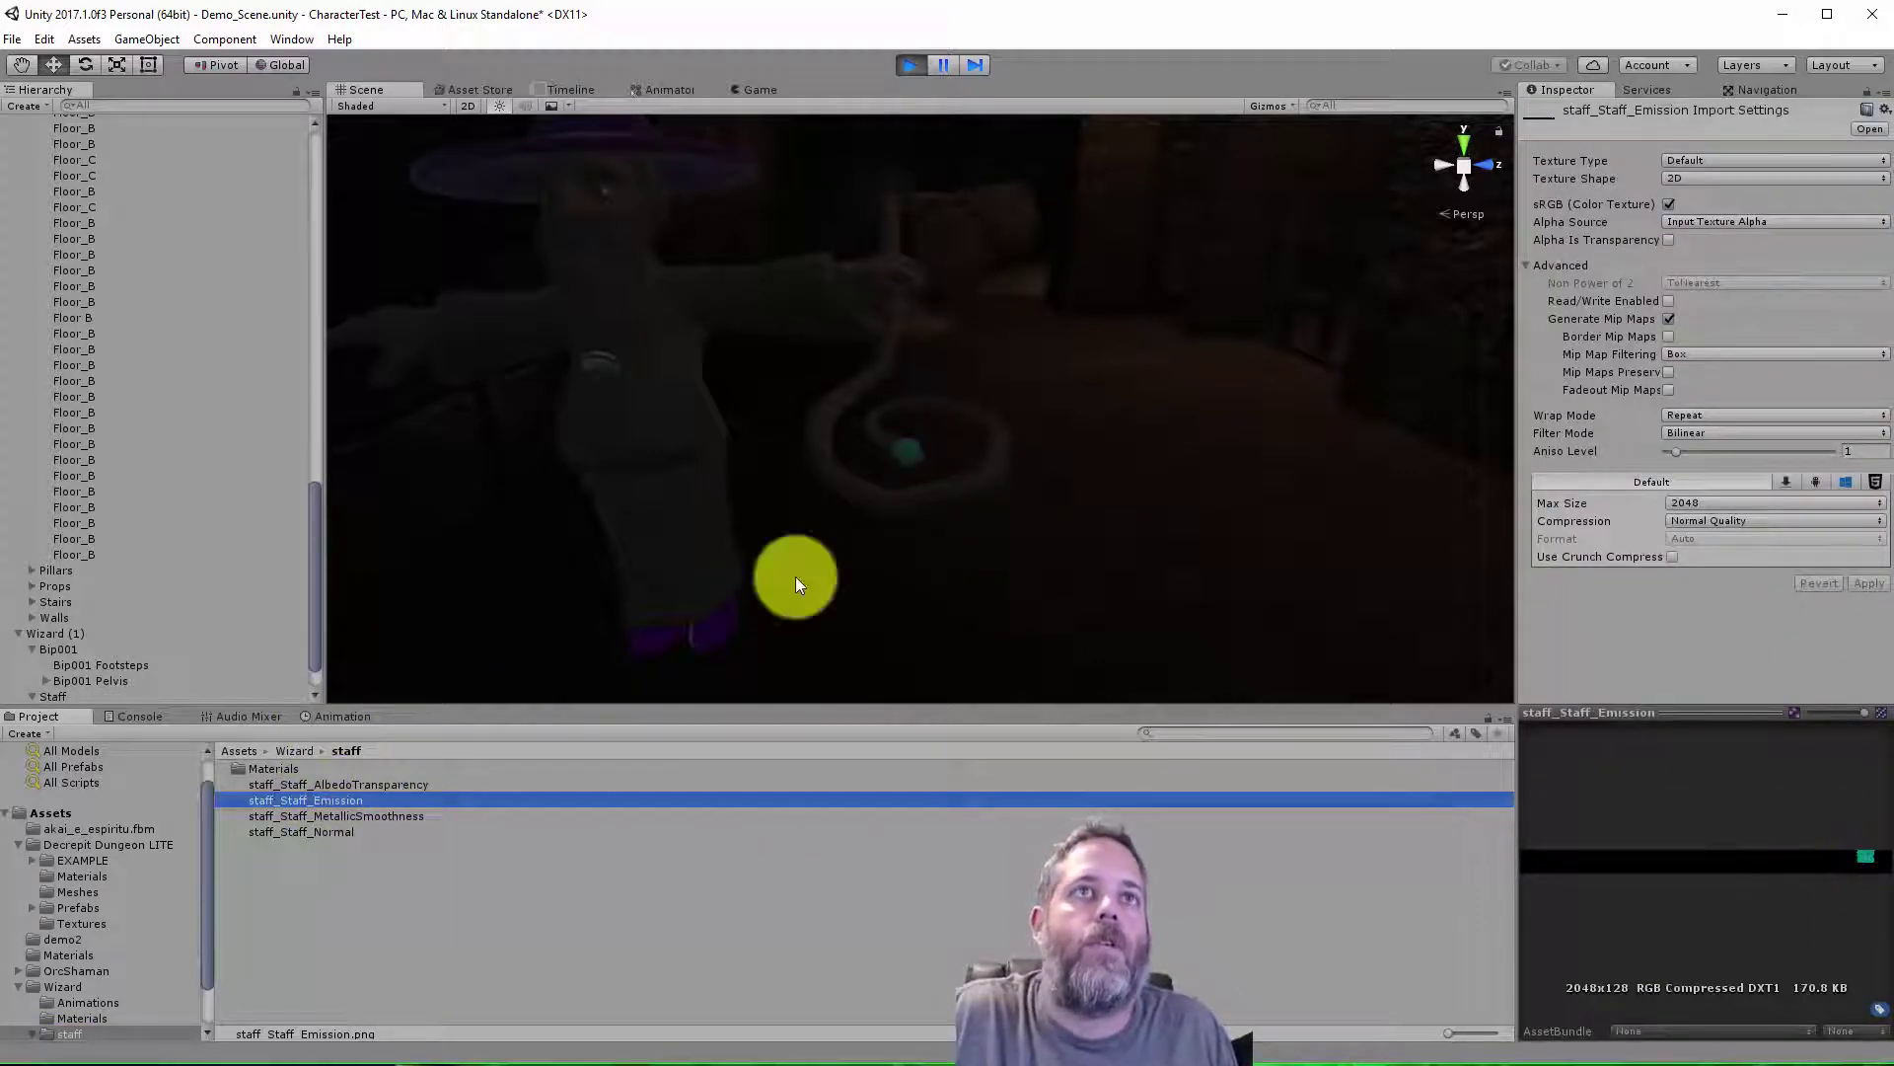
click(886, 434)
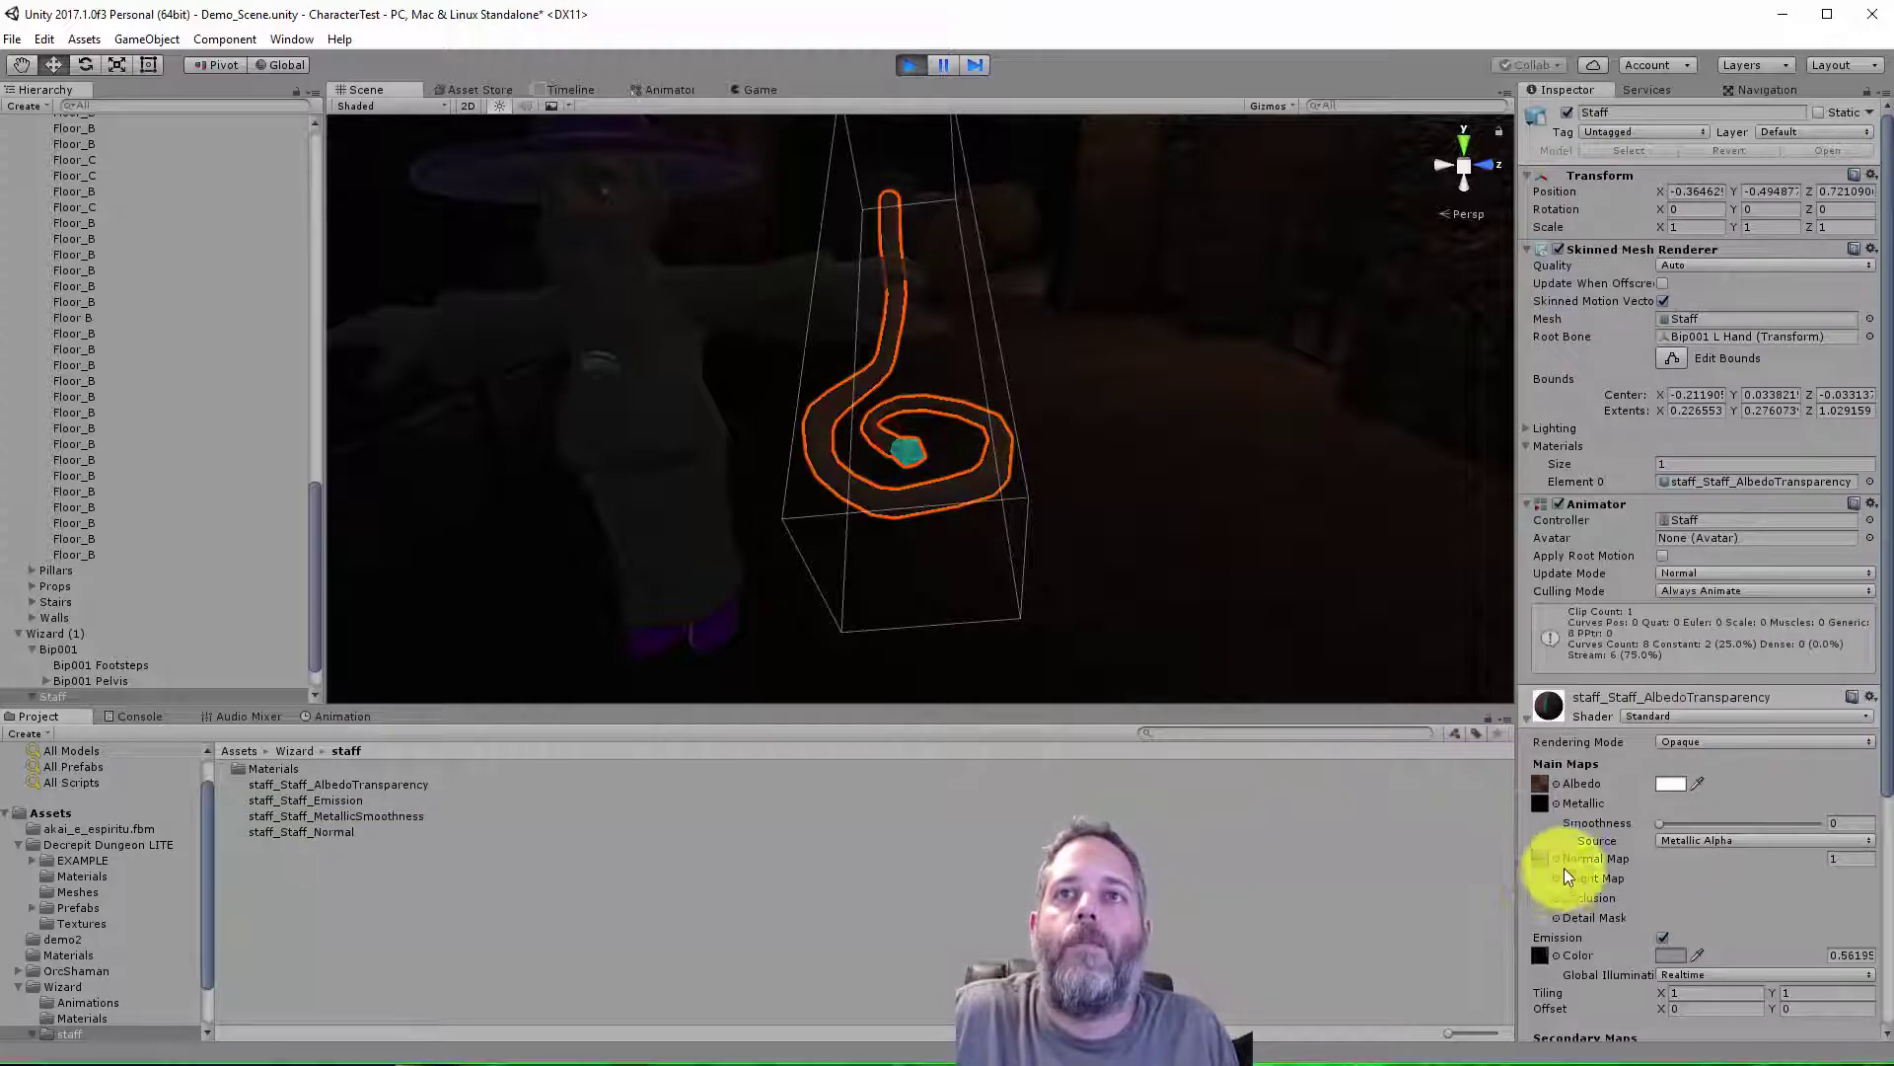
- Set the staff material's emission map to None and disable the Staff's Animator during play mode
click(1557, 955)
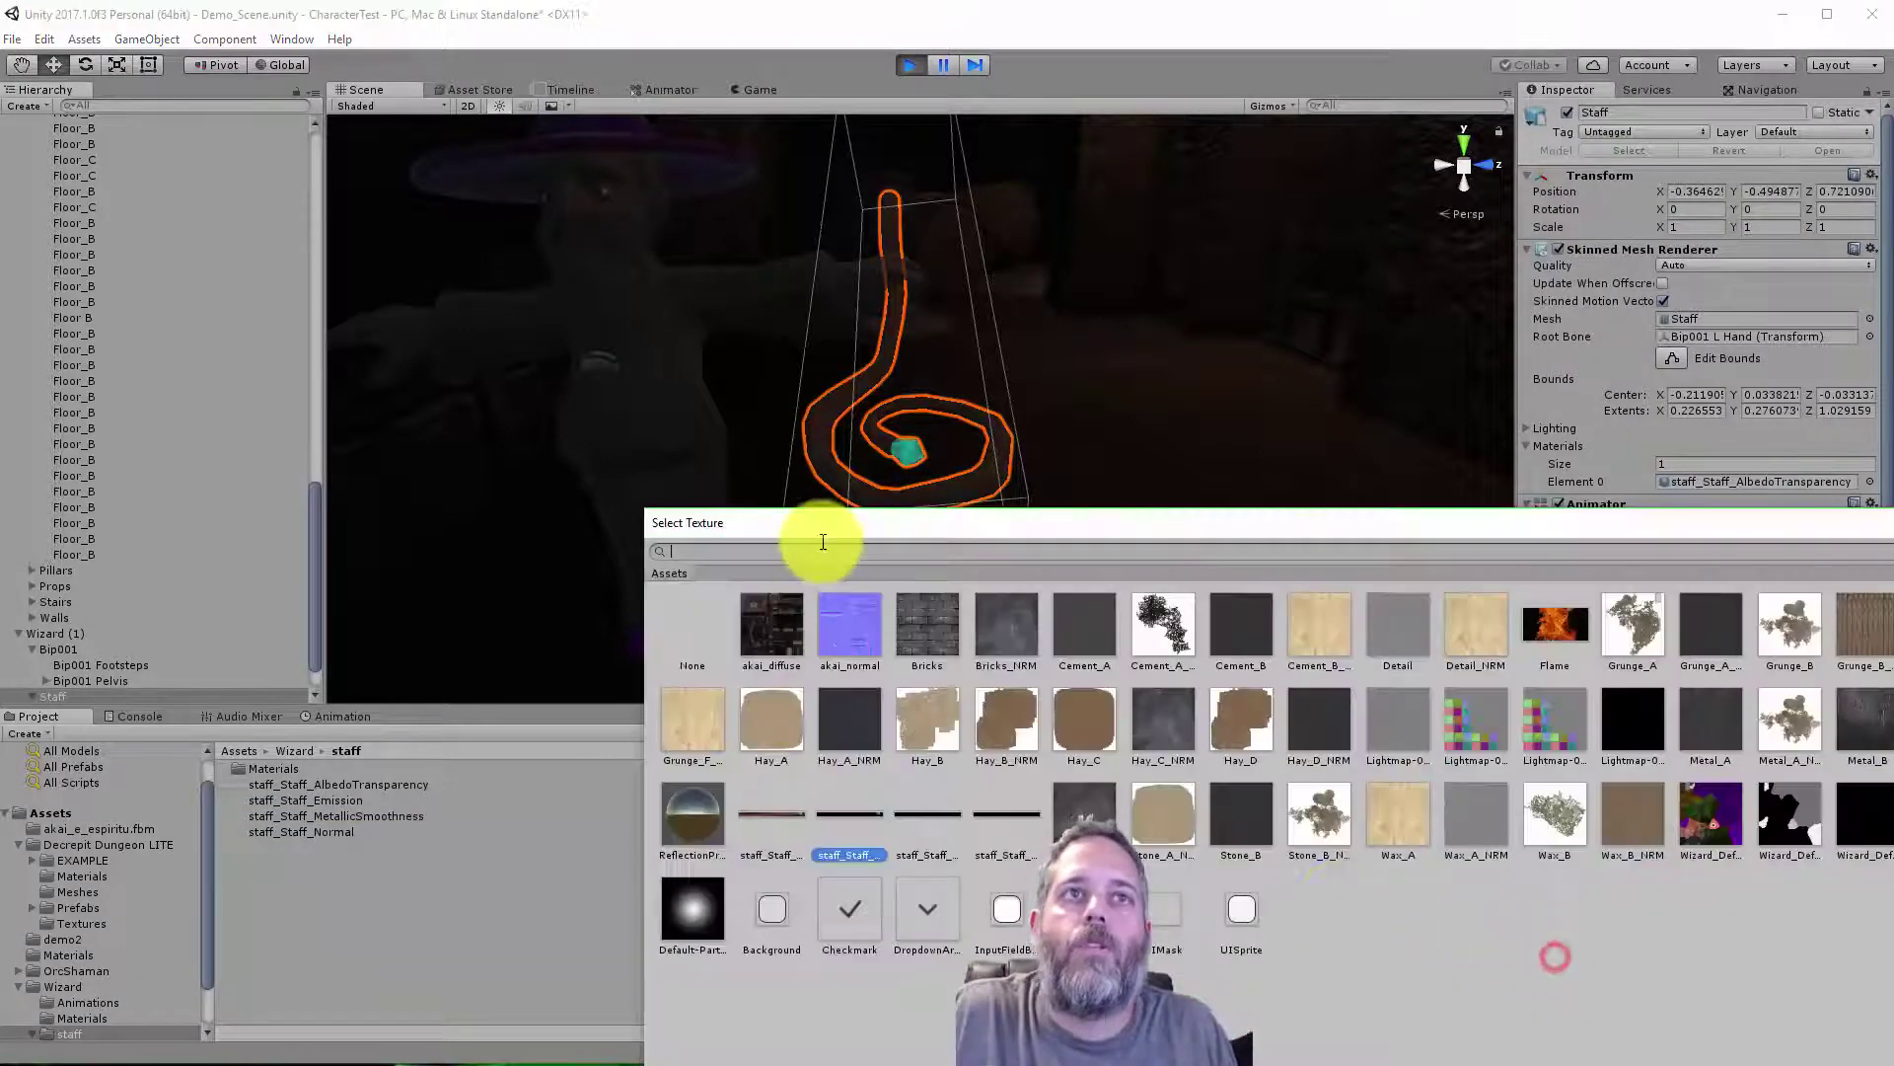
double_click(696, 626)
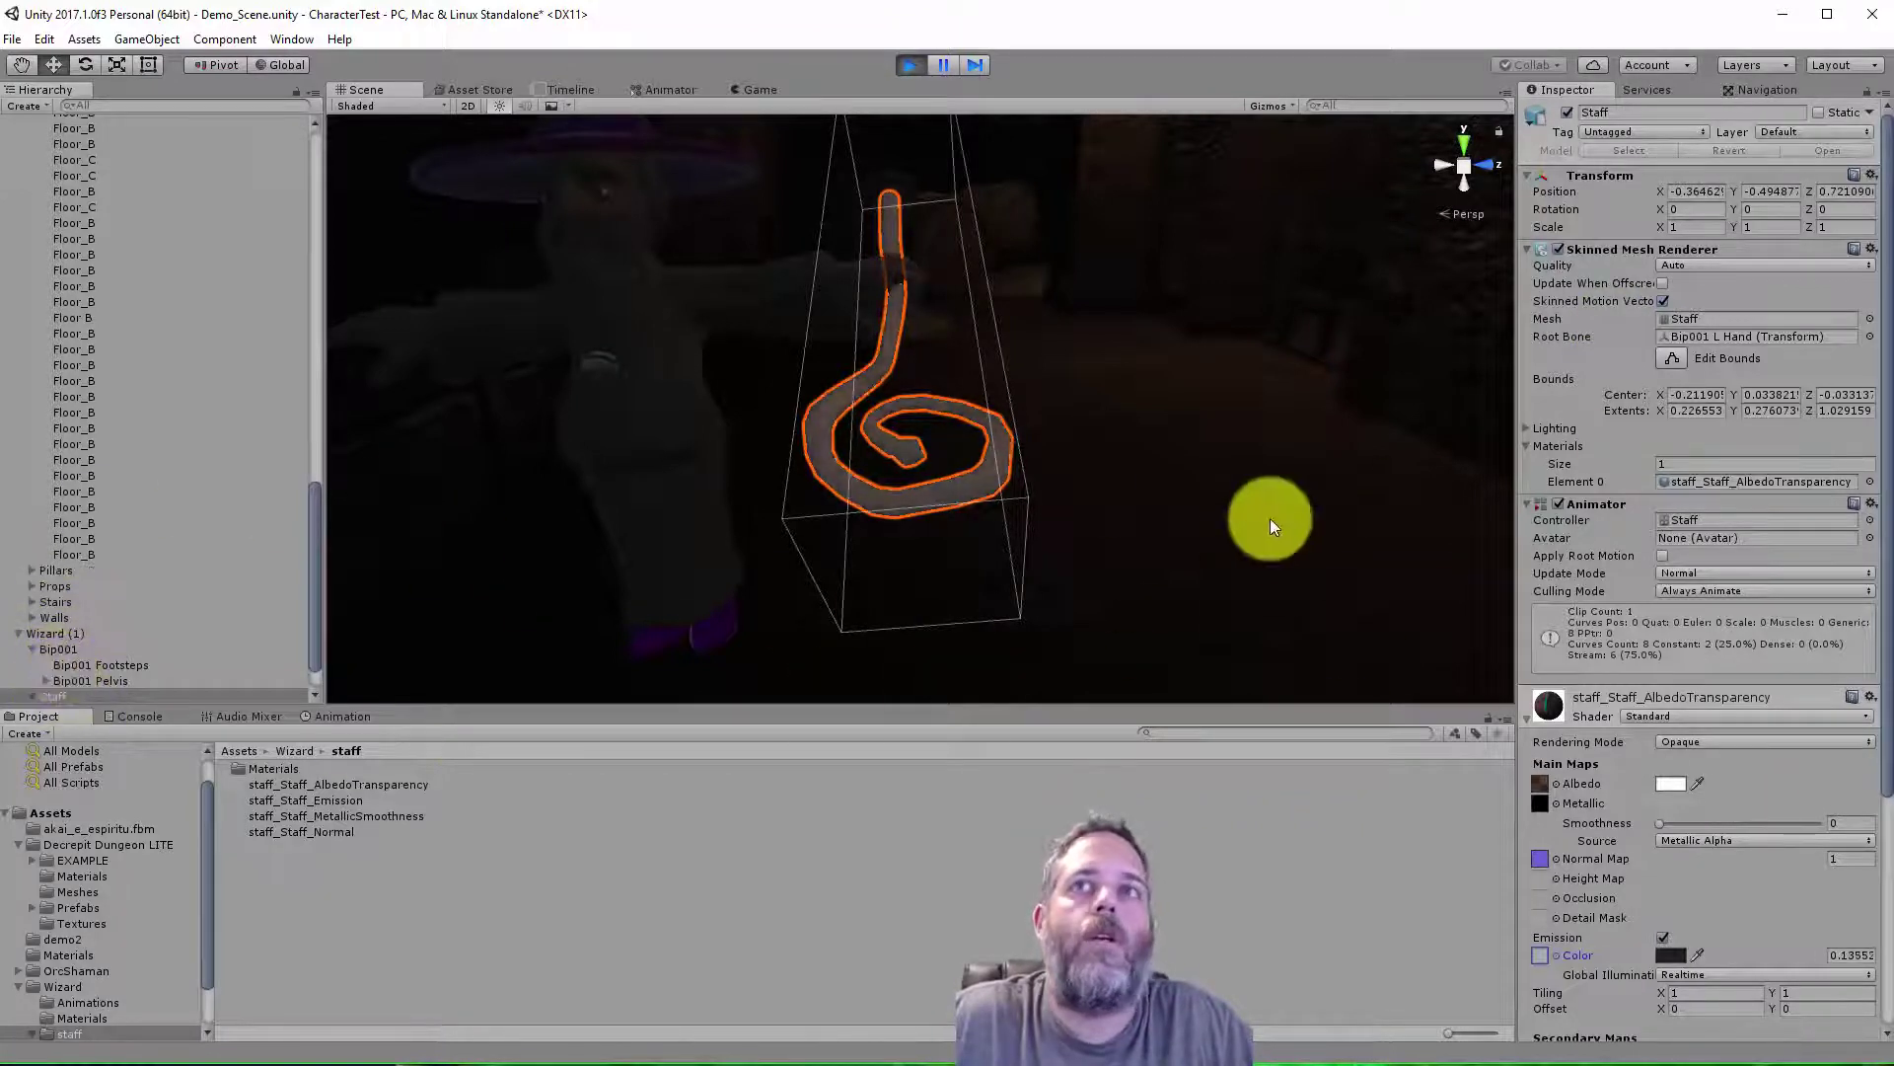
click(1558, 504)
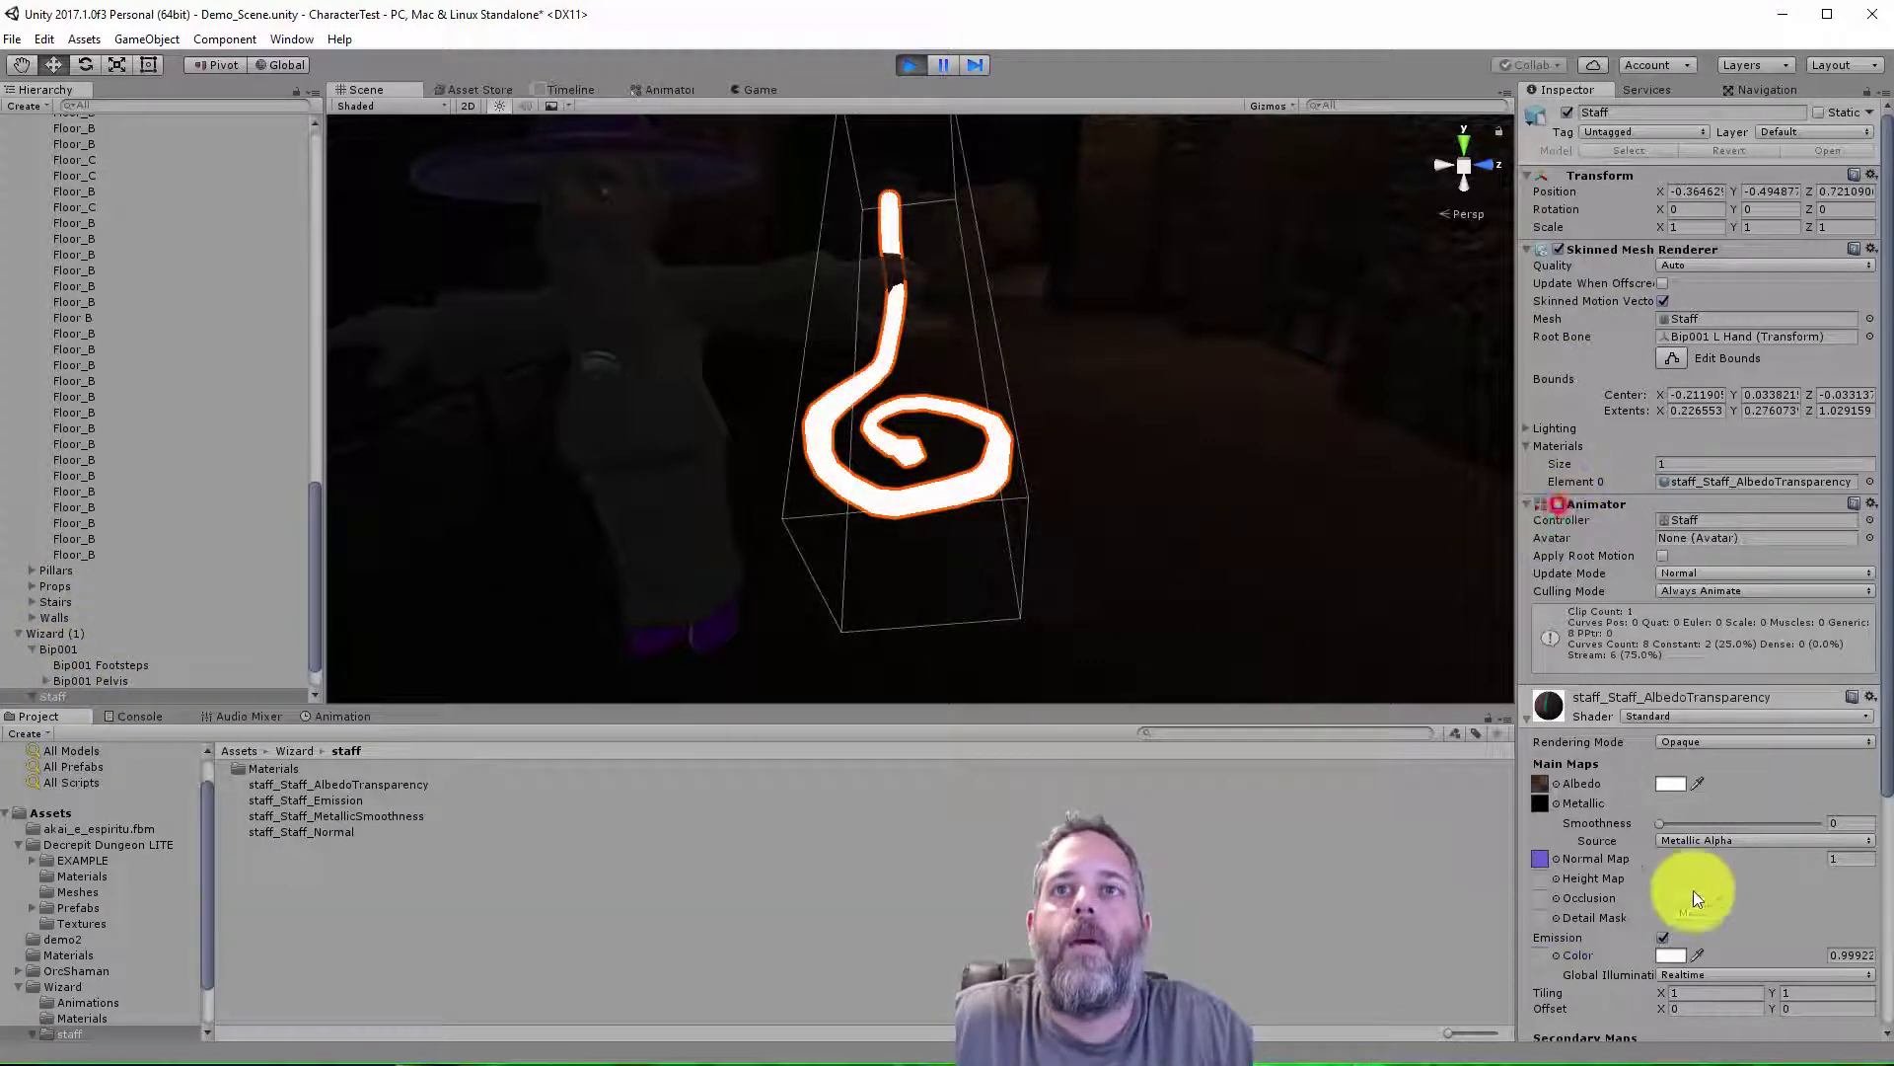
- Assign the staff_Staff_Emission texture as the staff material's emission map
click(1555, 956)
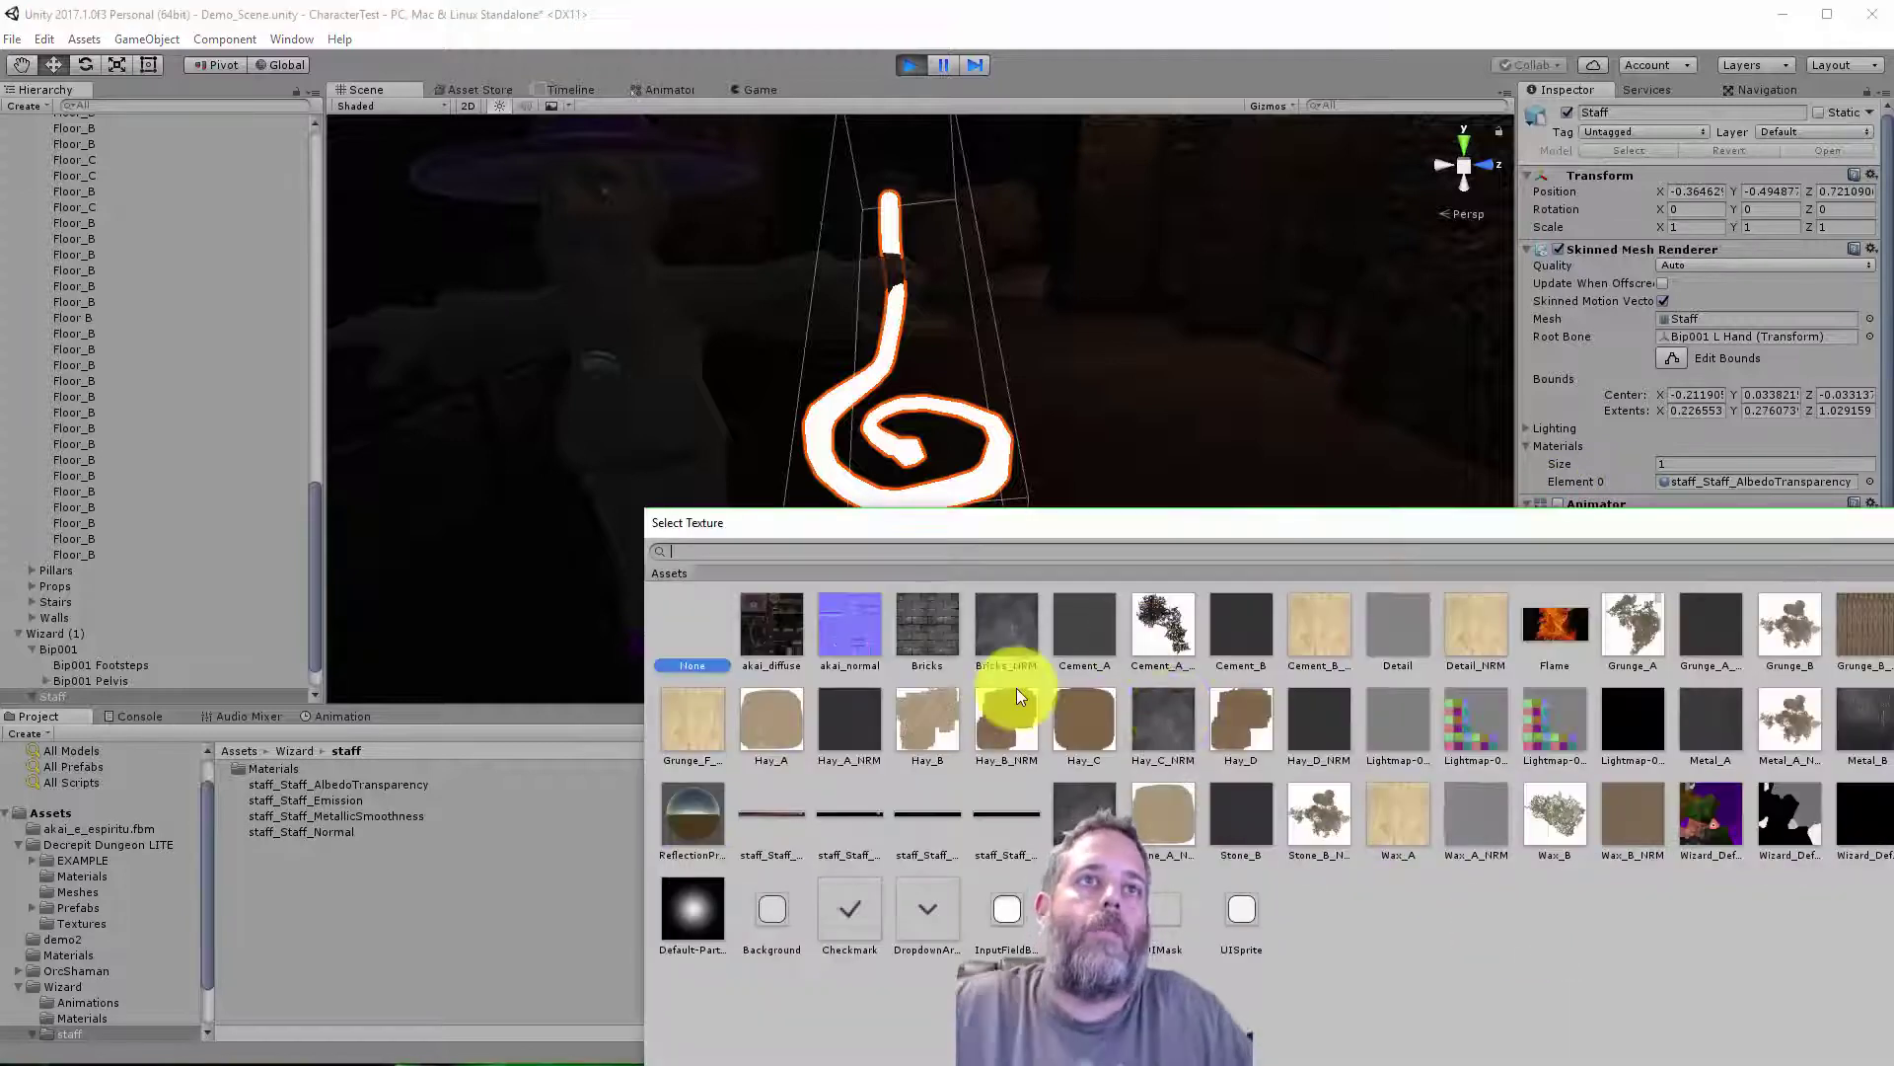
text(emission)
double_click(785, 628)
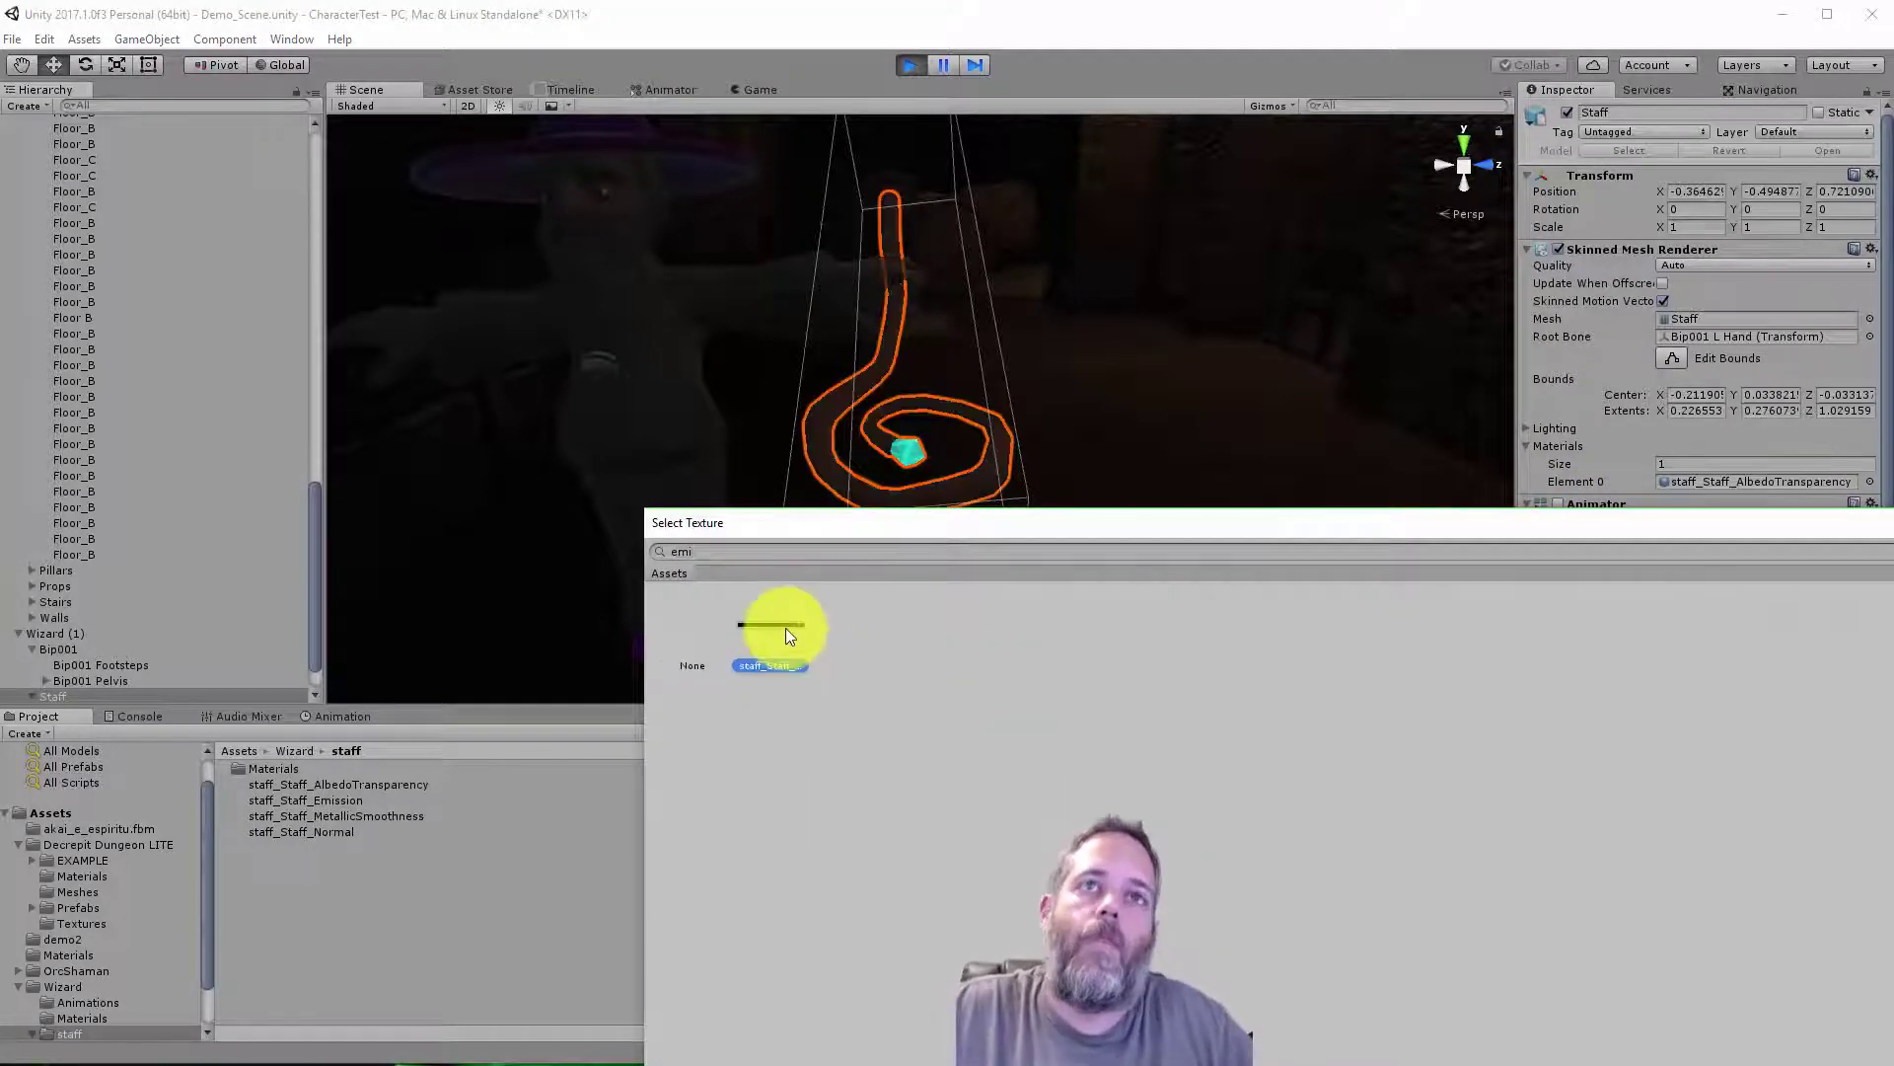
- Try to adjust the emission brightness of the staff material
click(1812, 956)
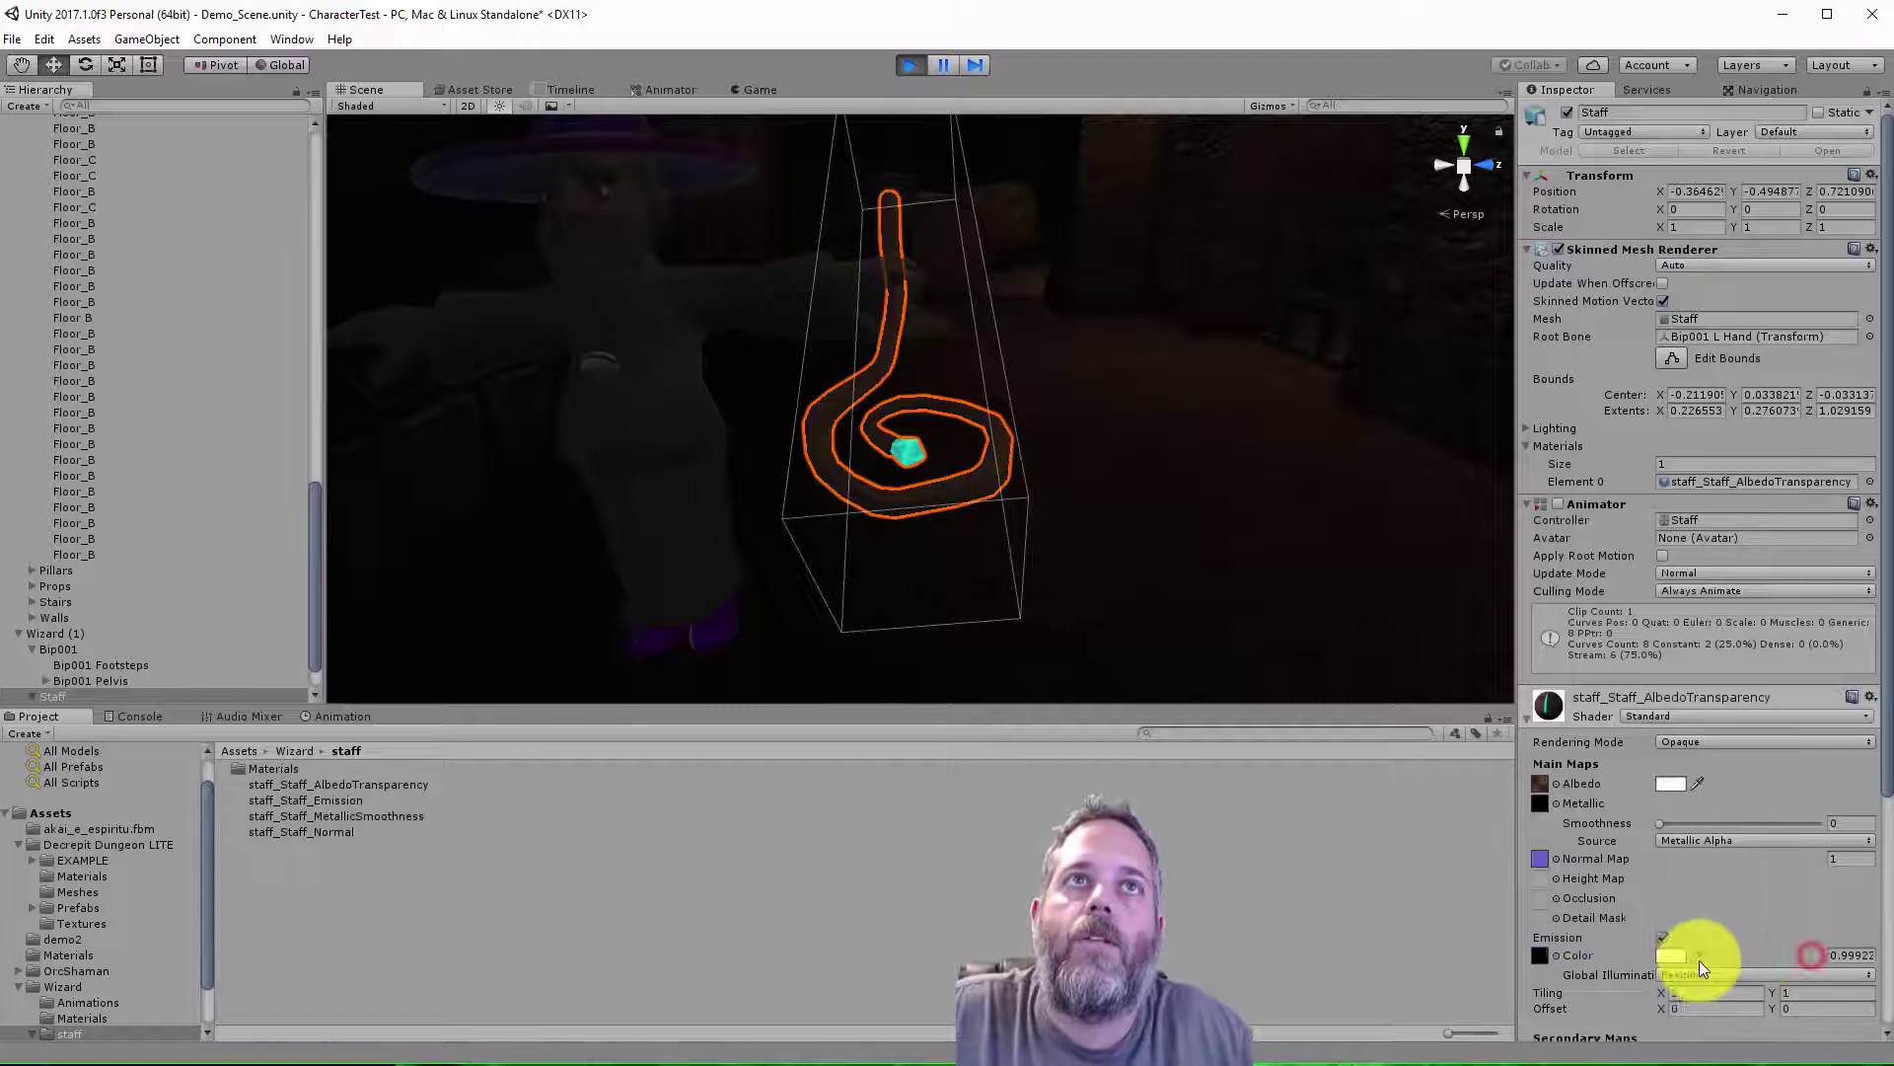
mouse_move(1823, 955)
mouse_down()
mouse_move(1748, 955)
mouse_move(1788, 959)
mouse_up()
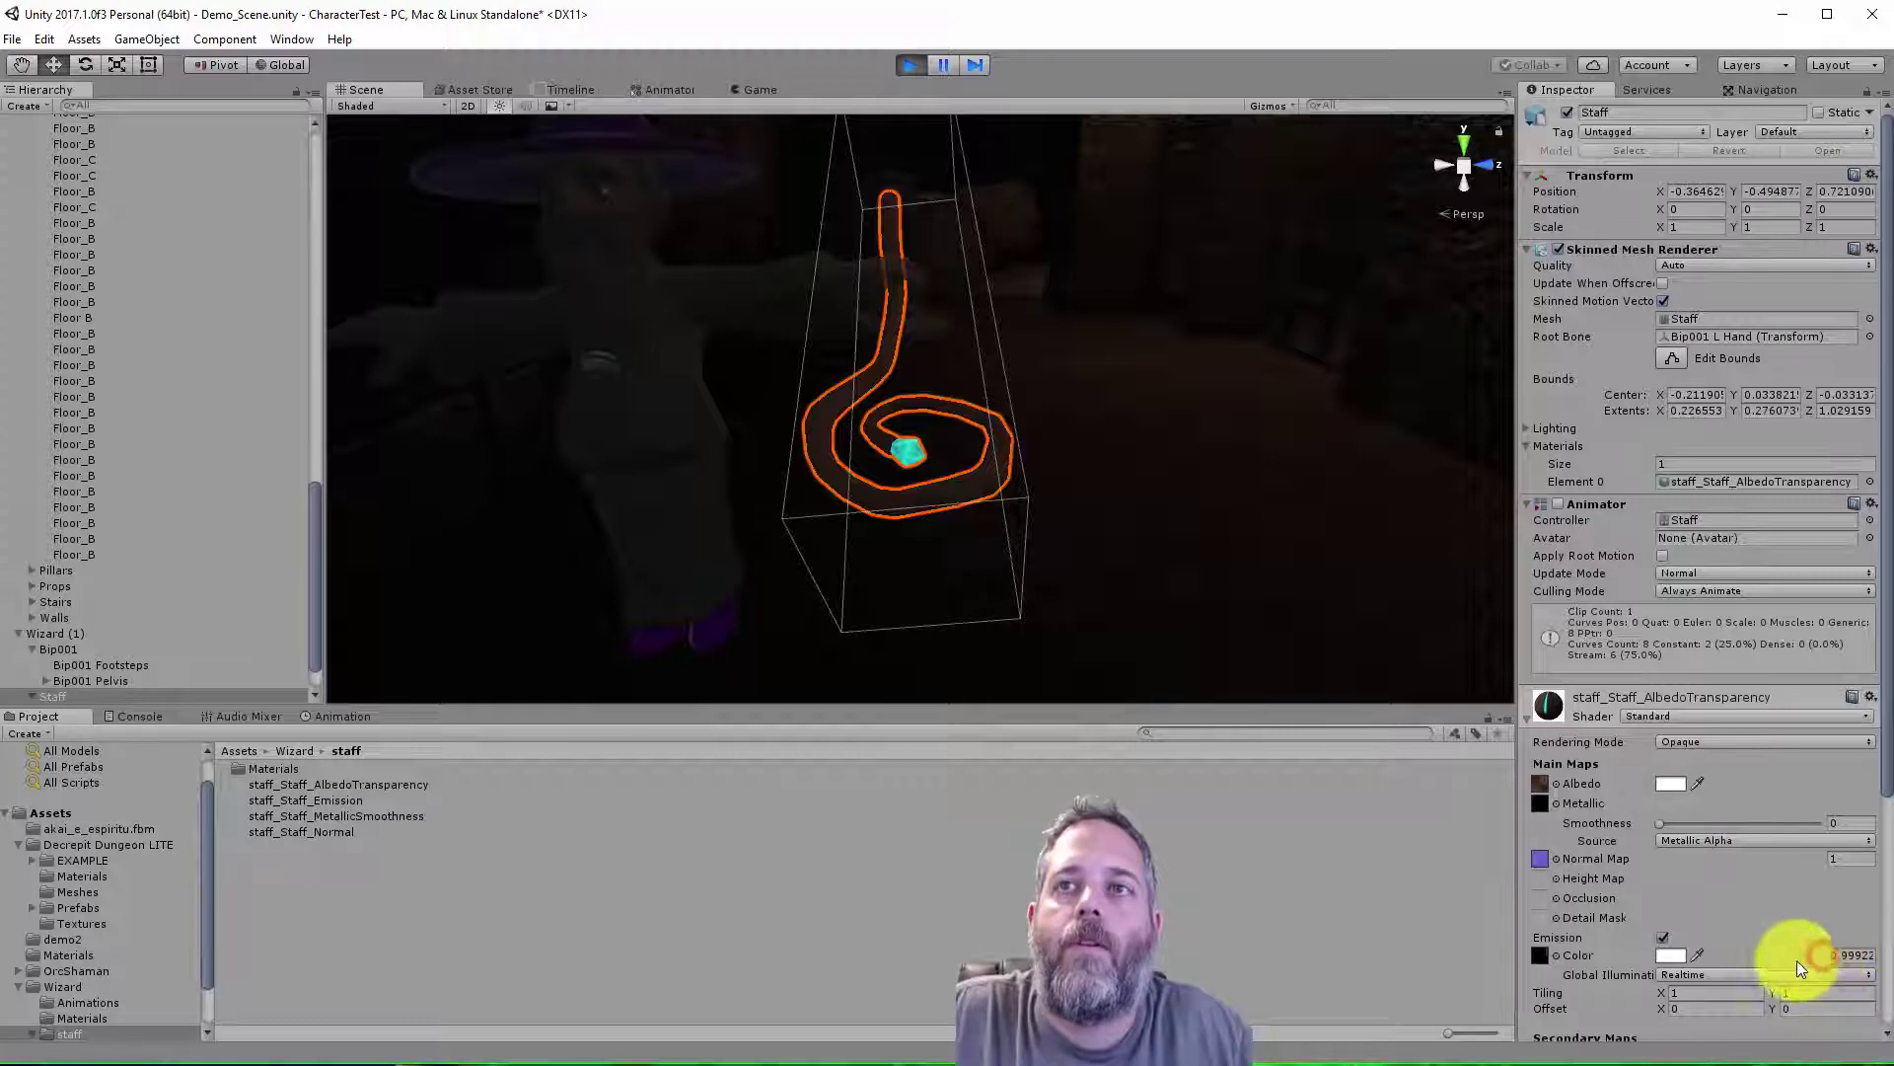
click(1841, 955)
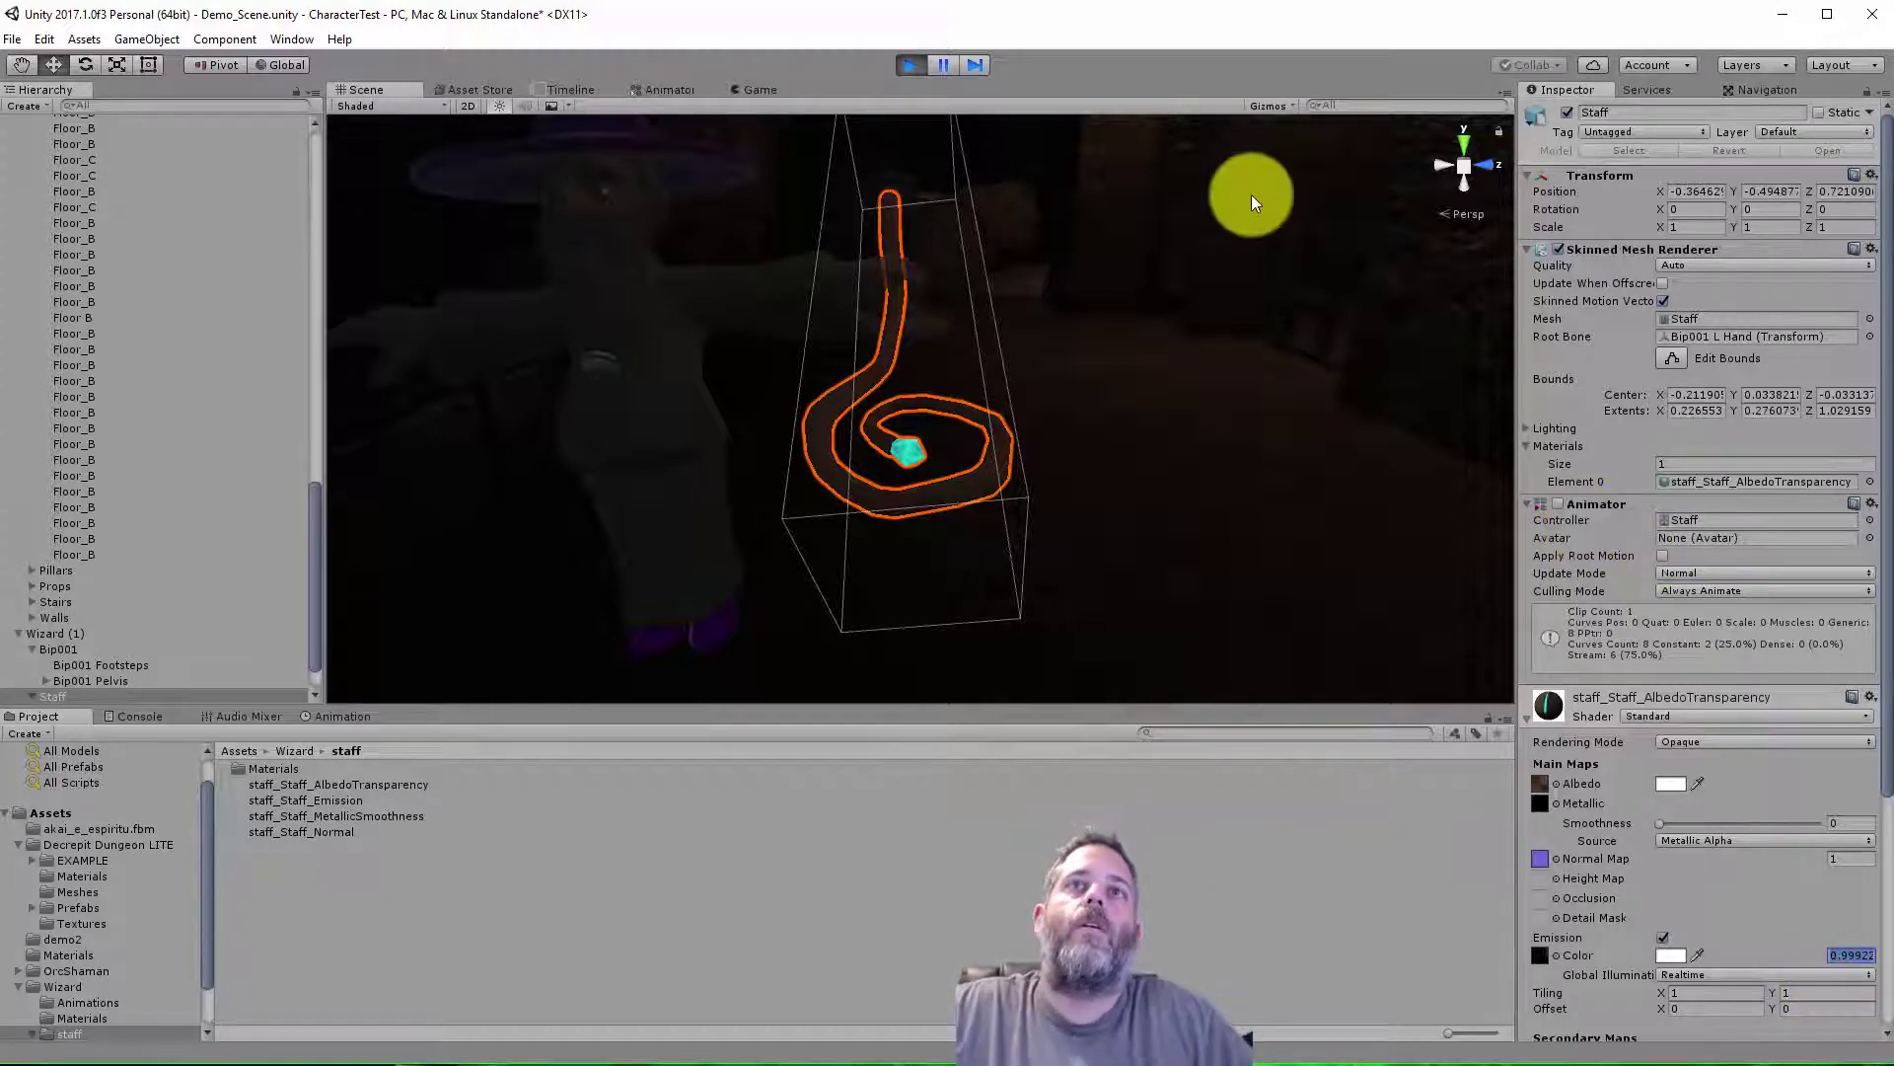
- Exit play mode, disable the Staff's Animator, and run the scene again
click(909, 65)
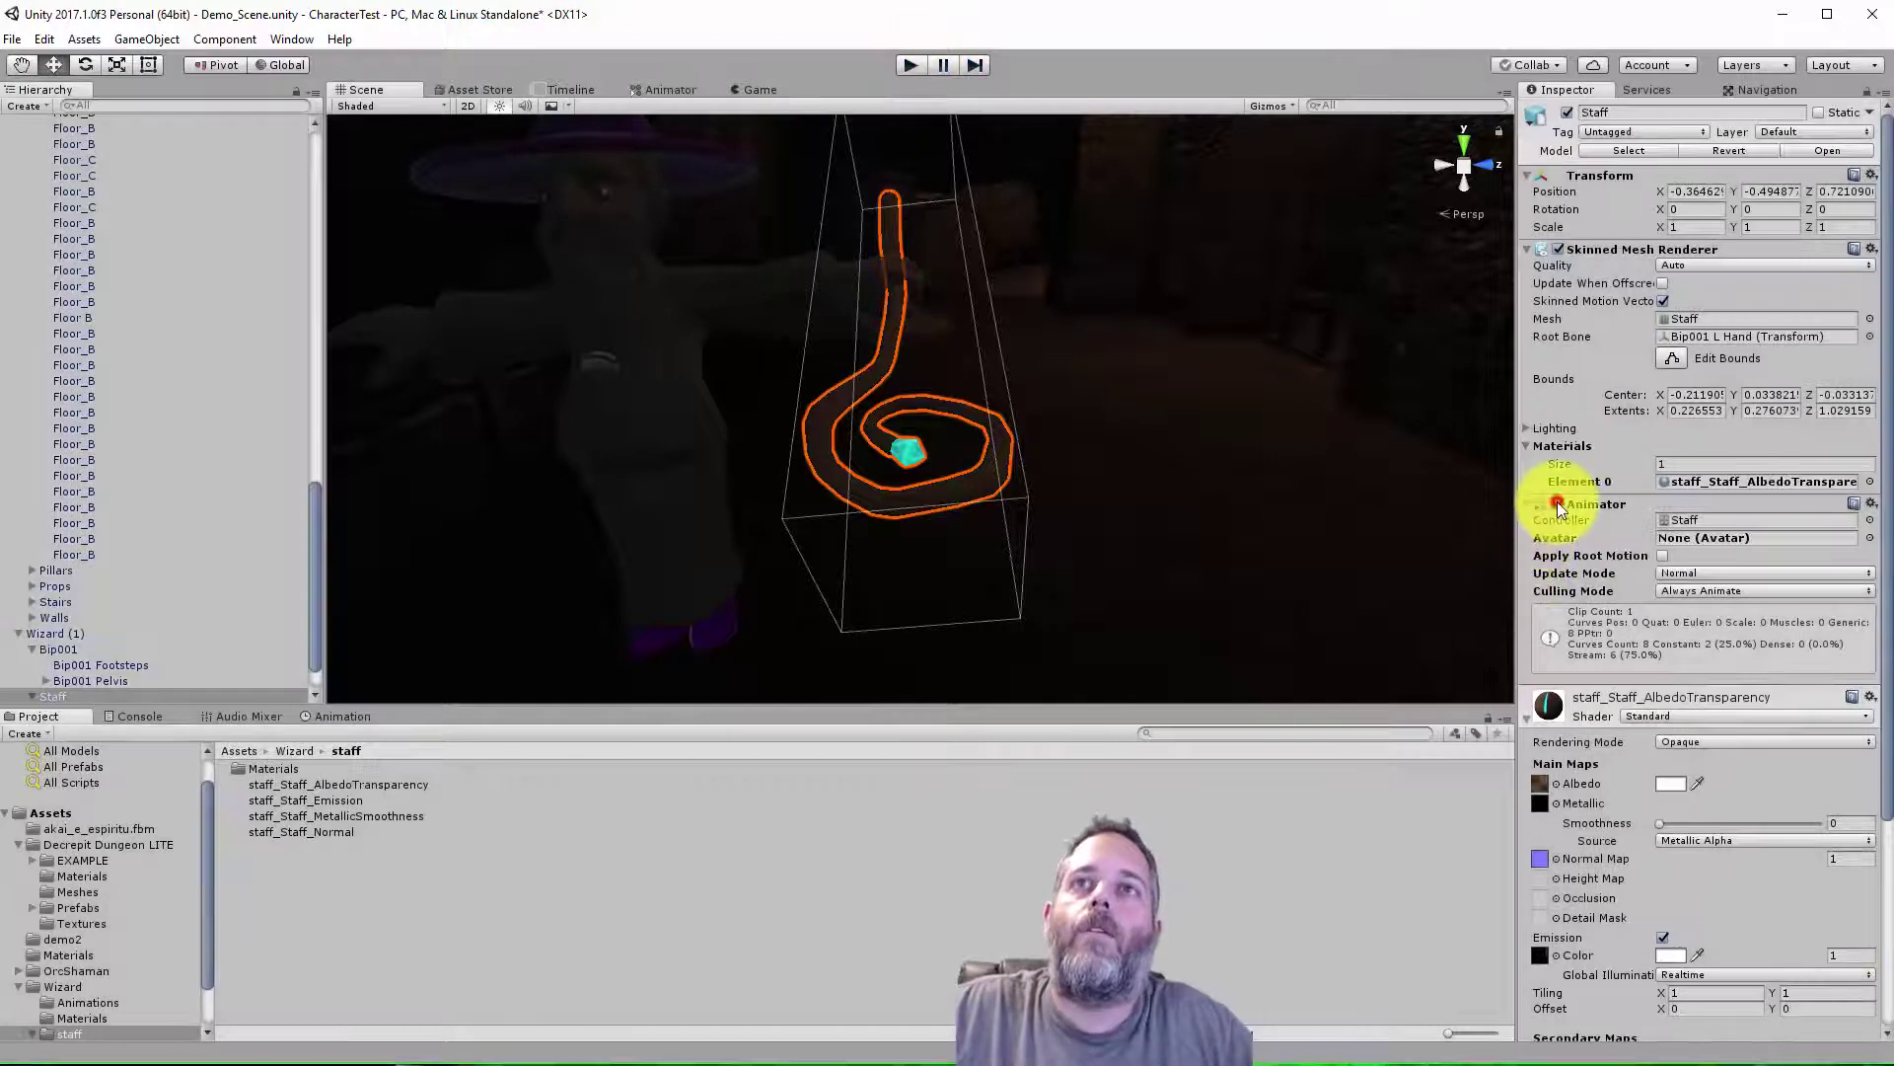
click(896, 65)
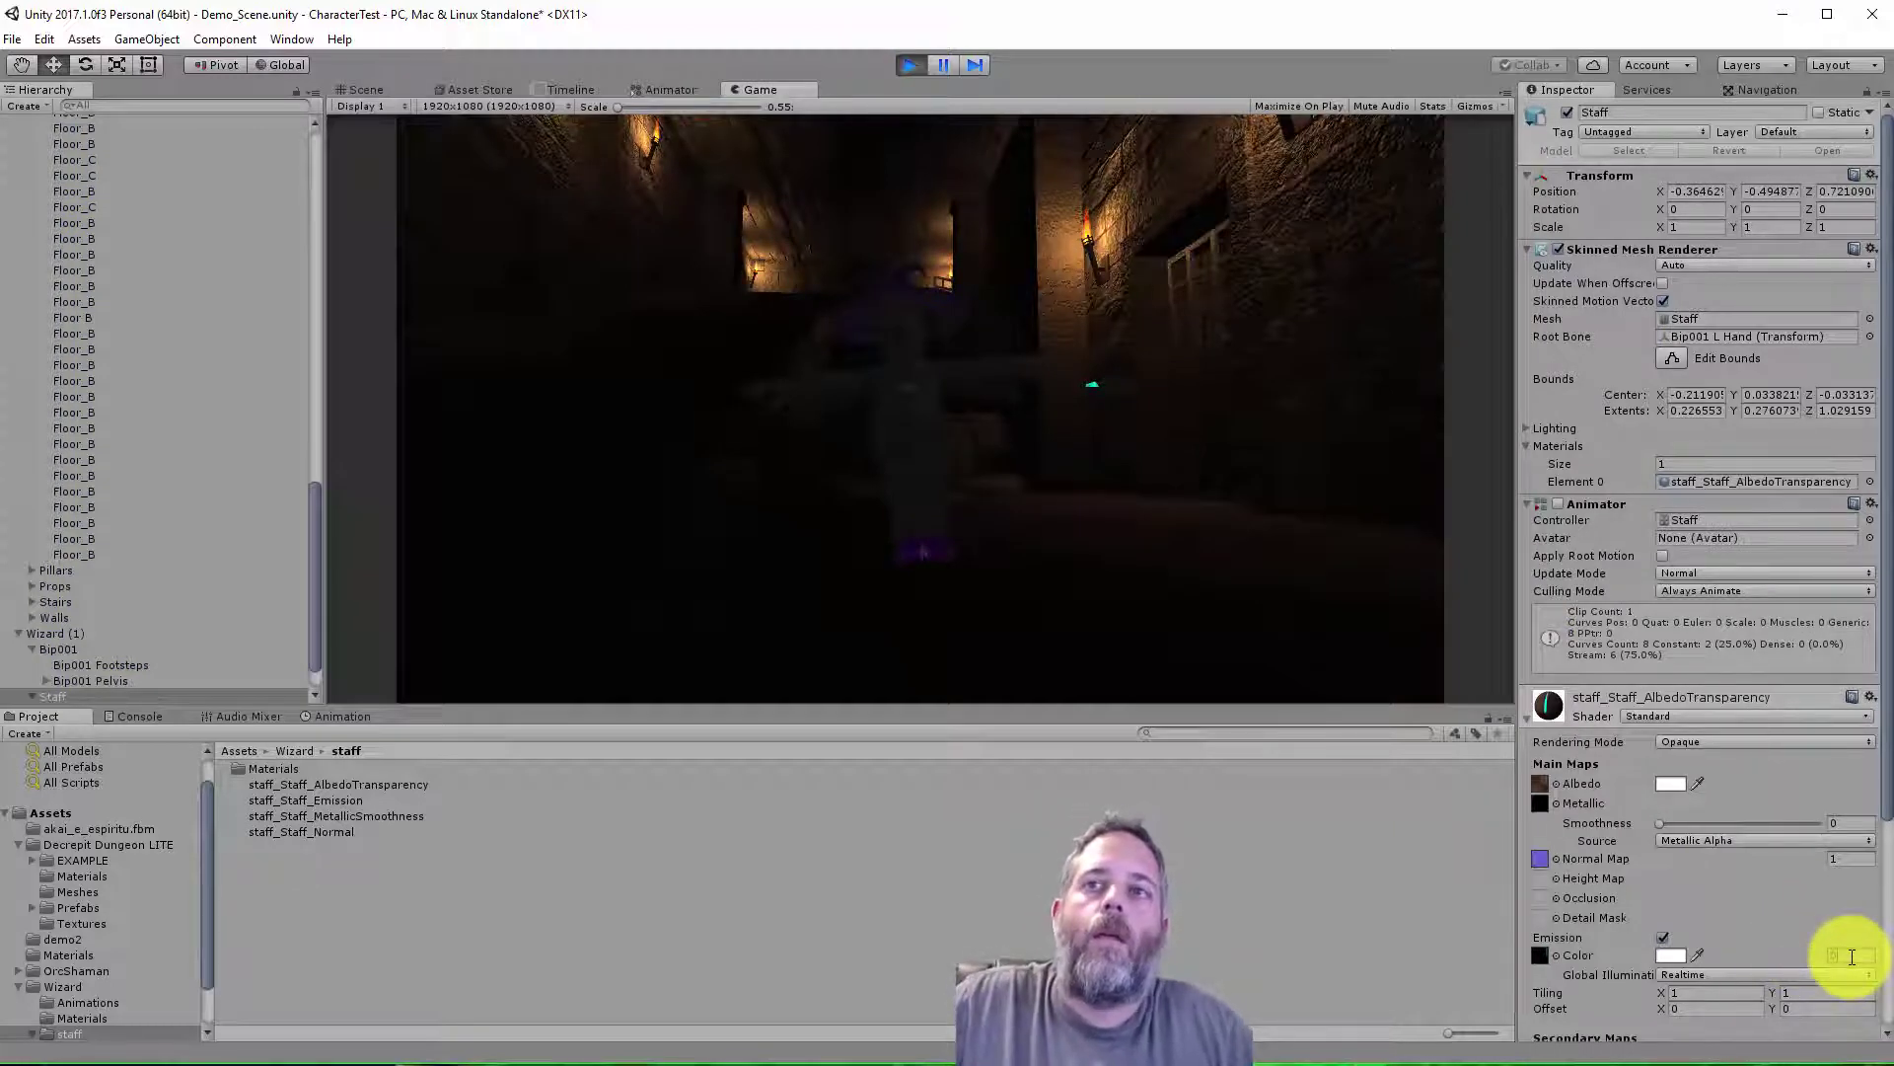
- Test the staff material's emission brightness starting from 0, settle on 0.737, and exit play mode
text(0)
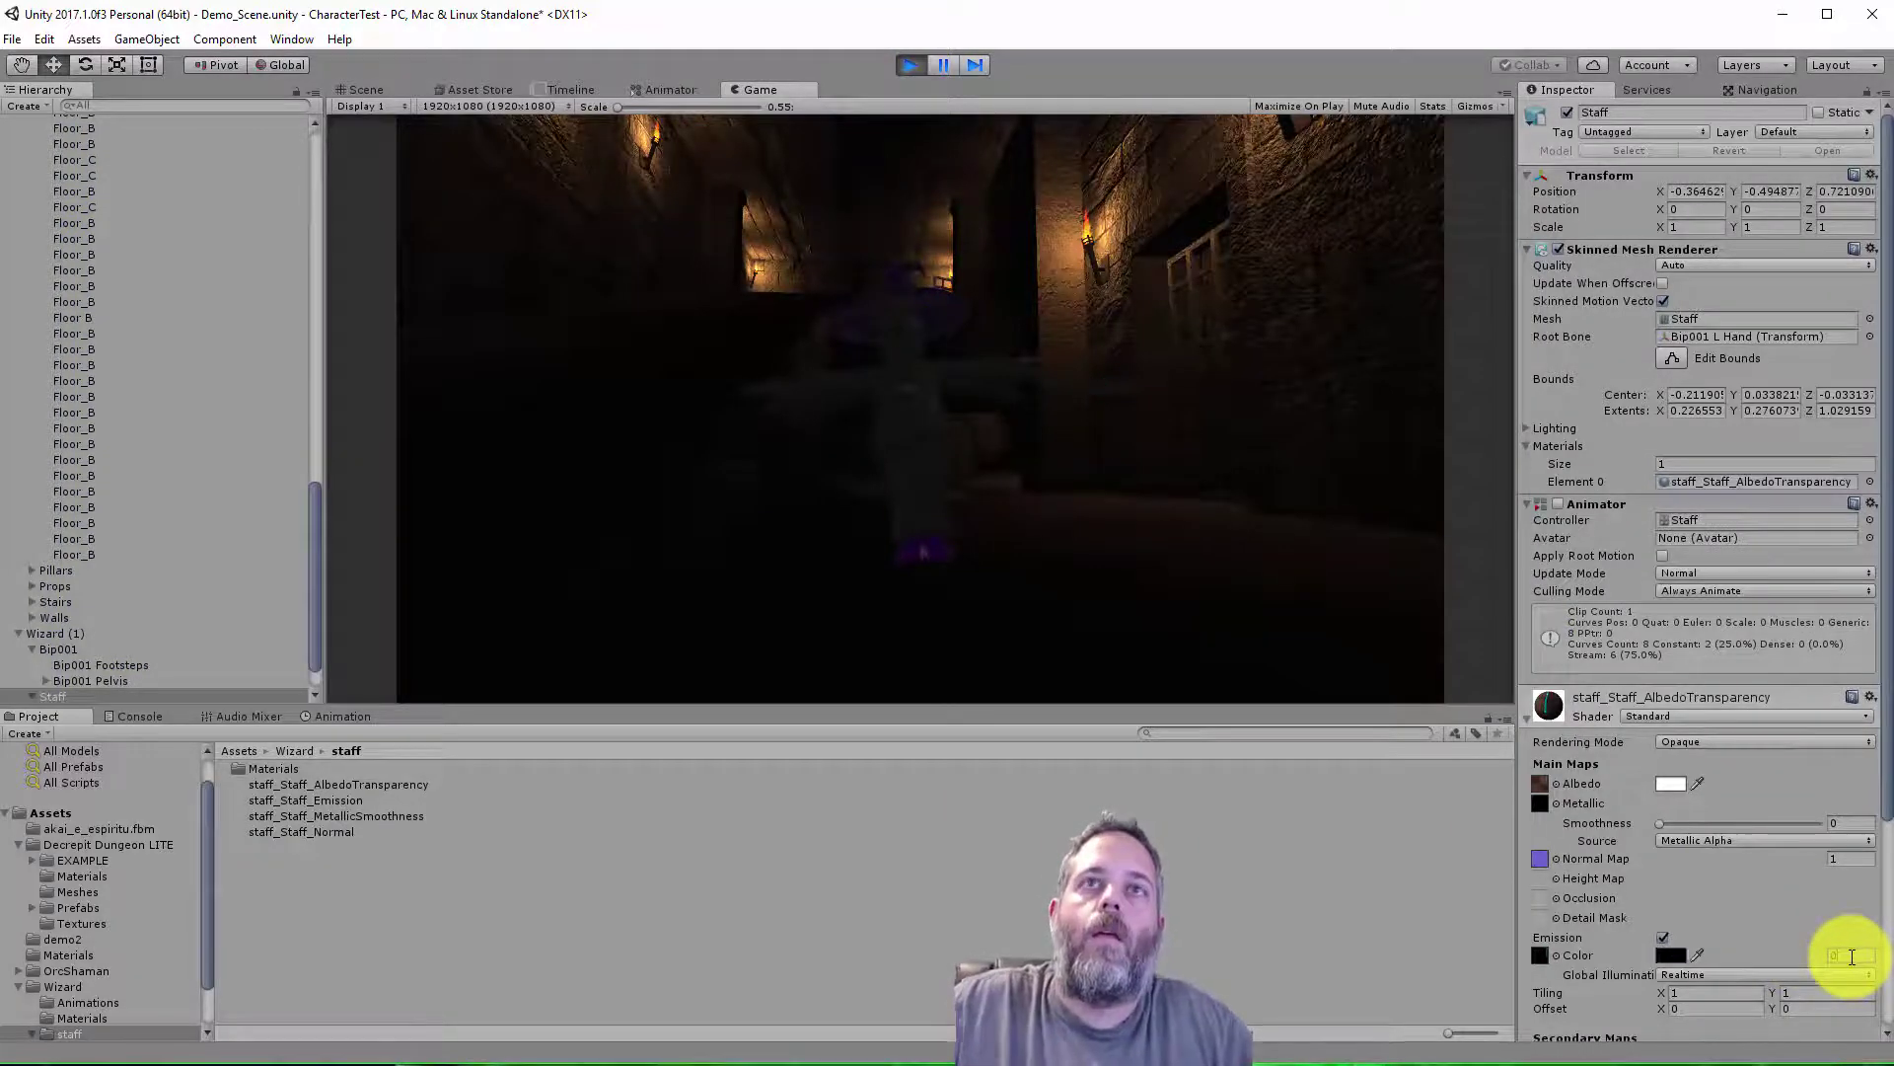
click(379, 89)
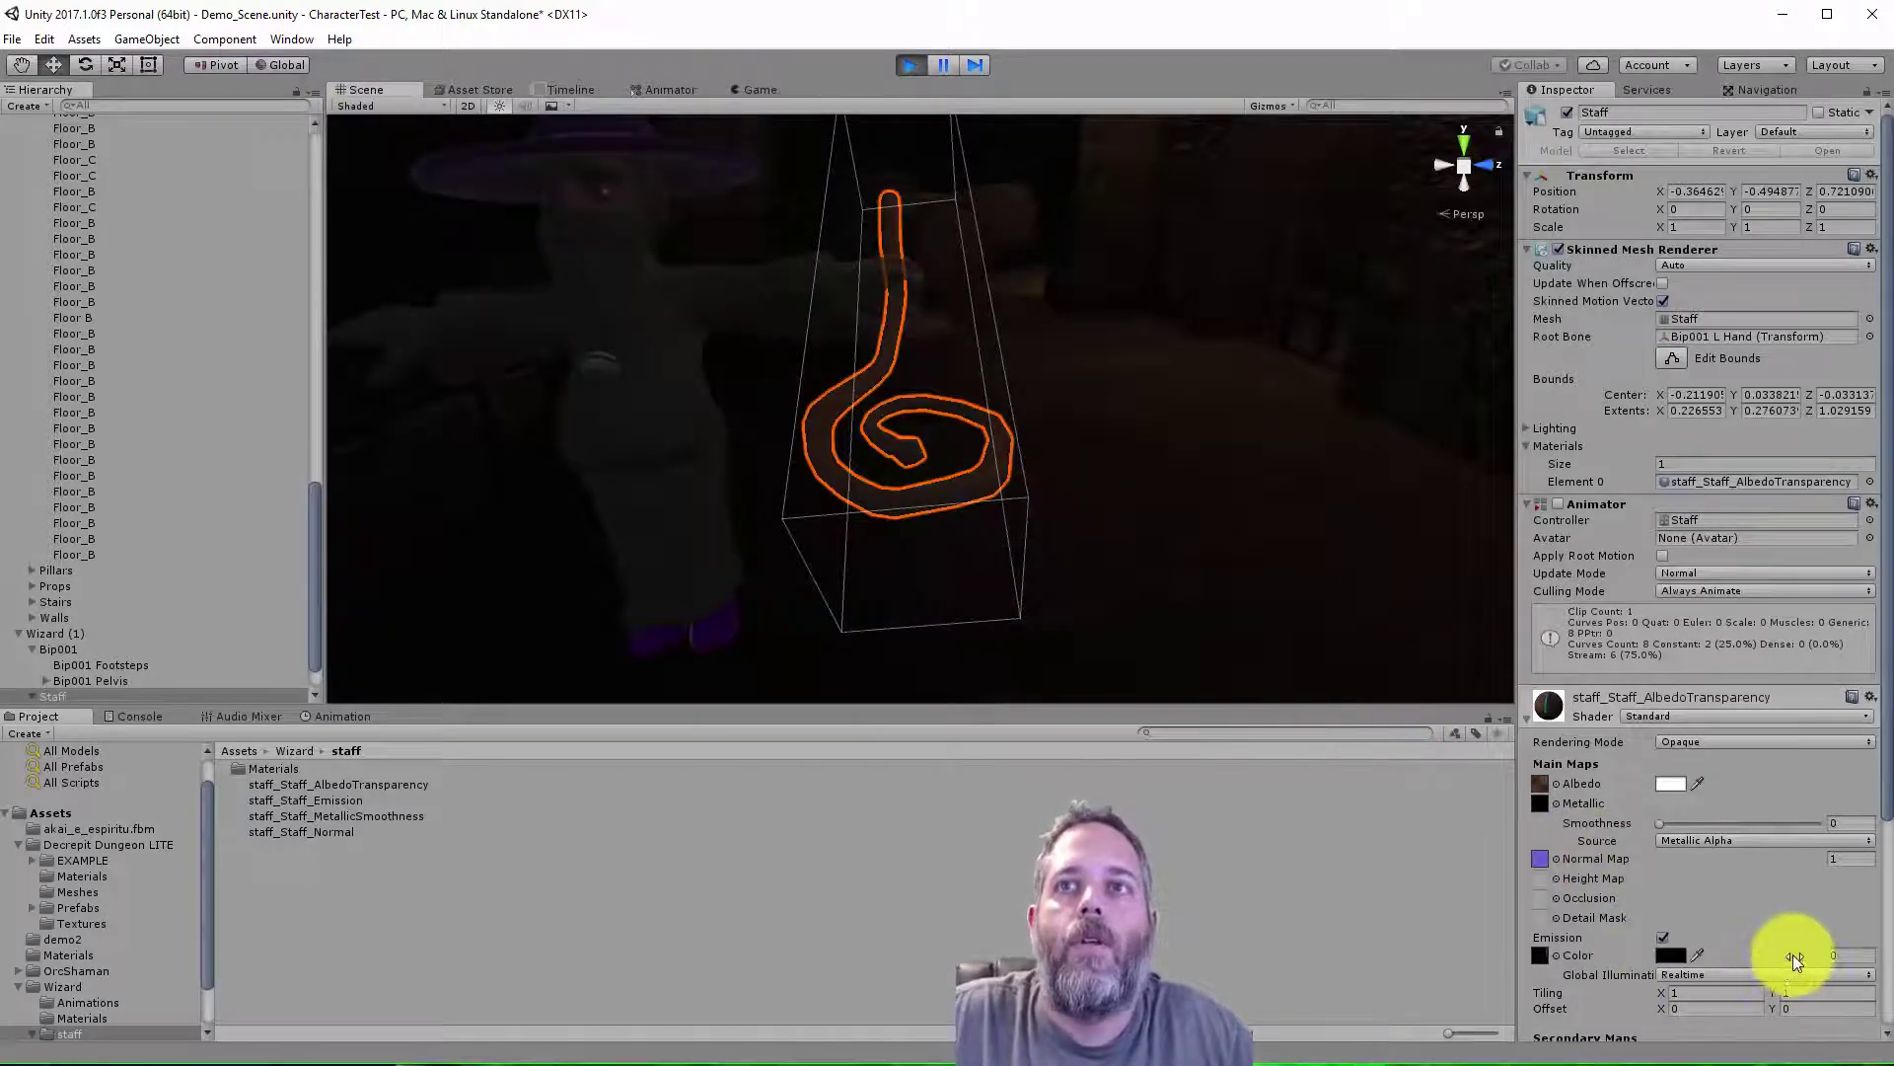
click(1832, 955)
text(0.635)
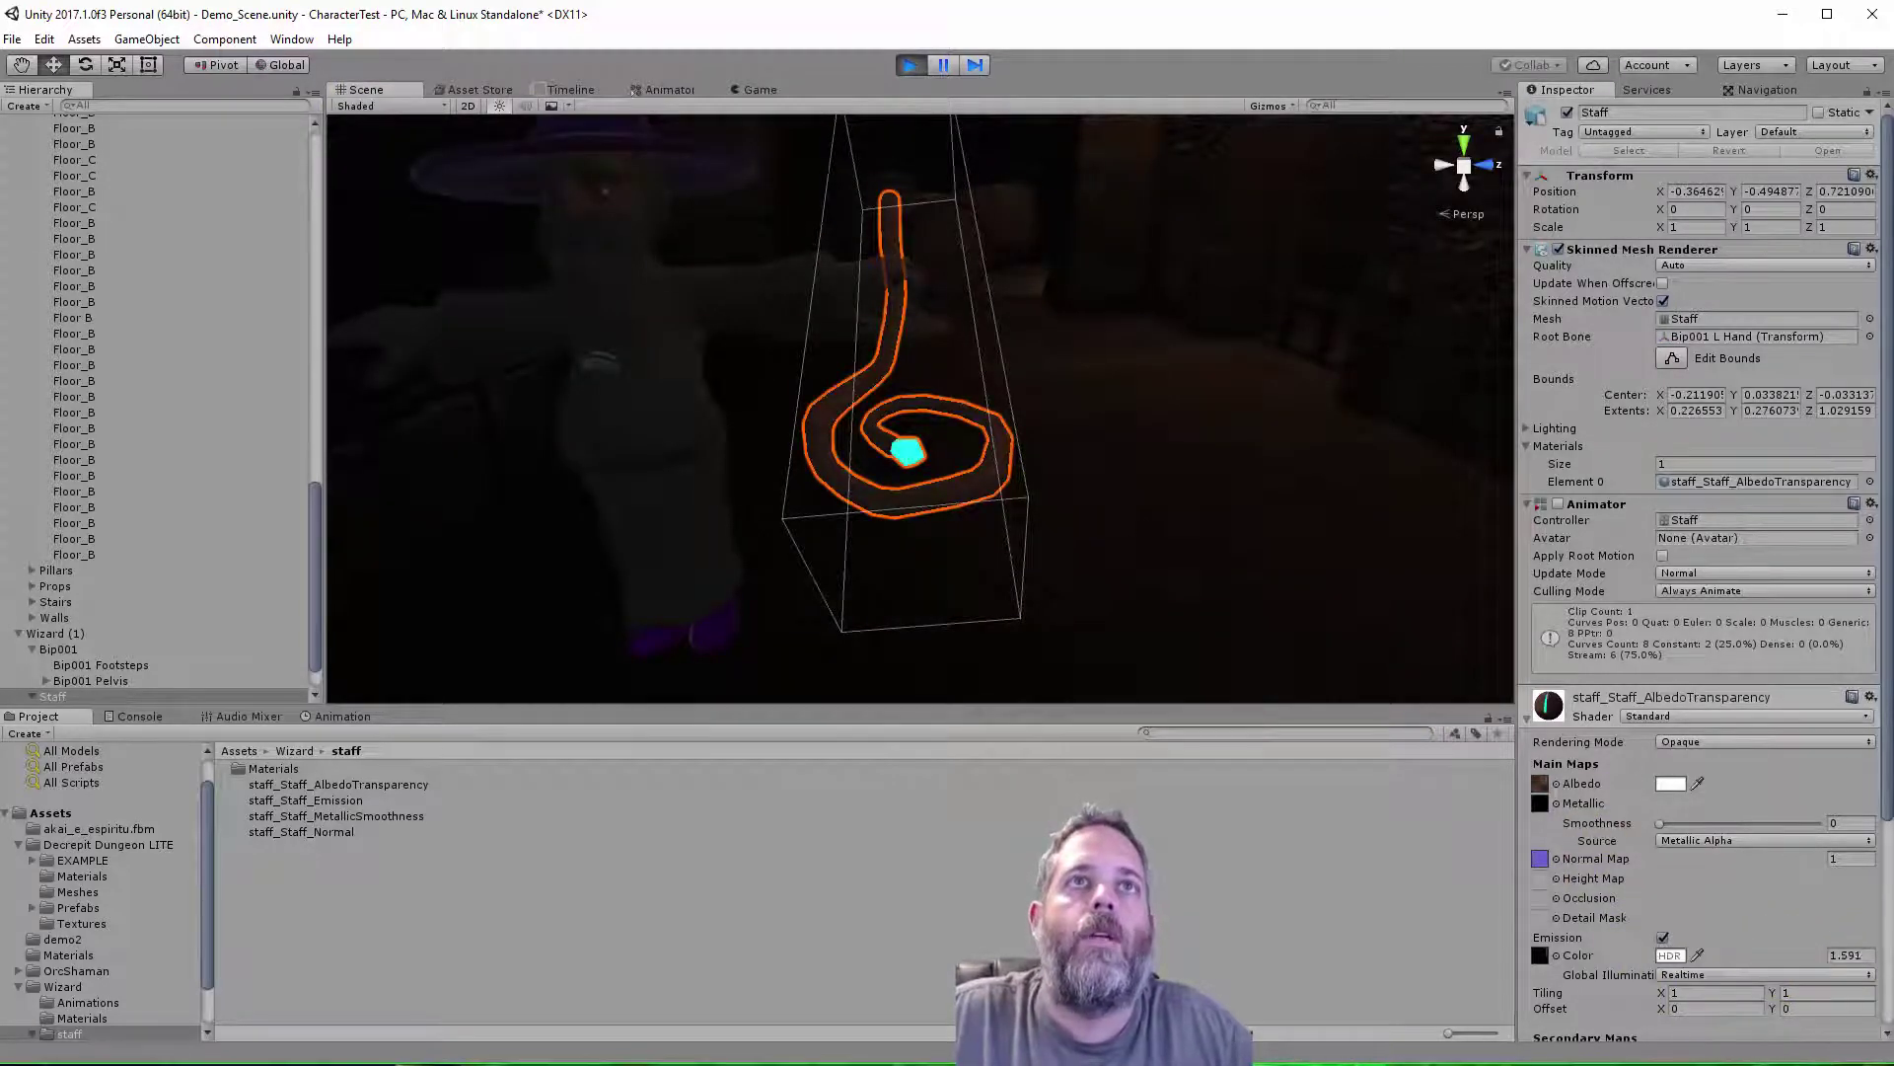
text(1.895)
text(0.737)
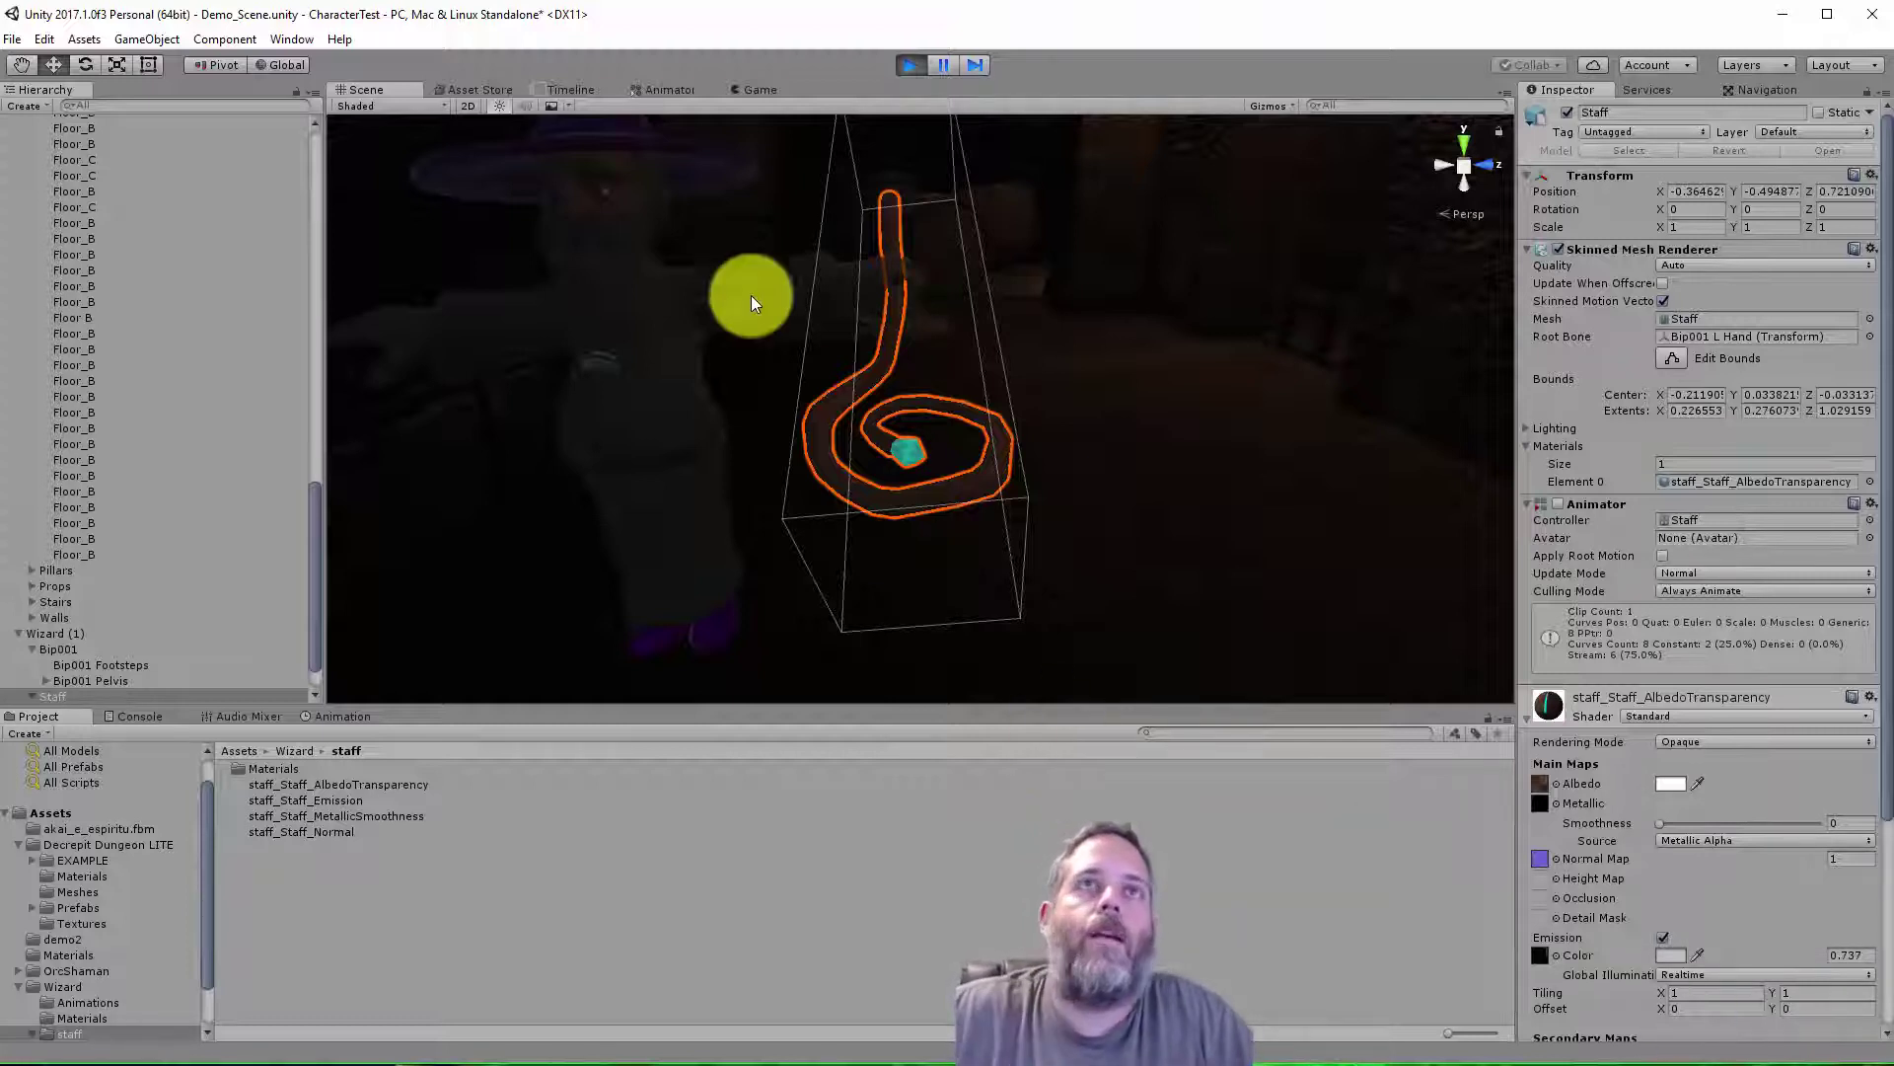
click(908, 64)
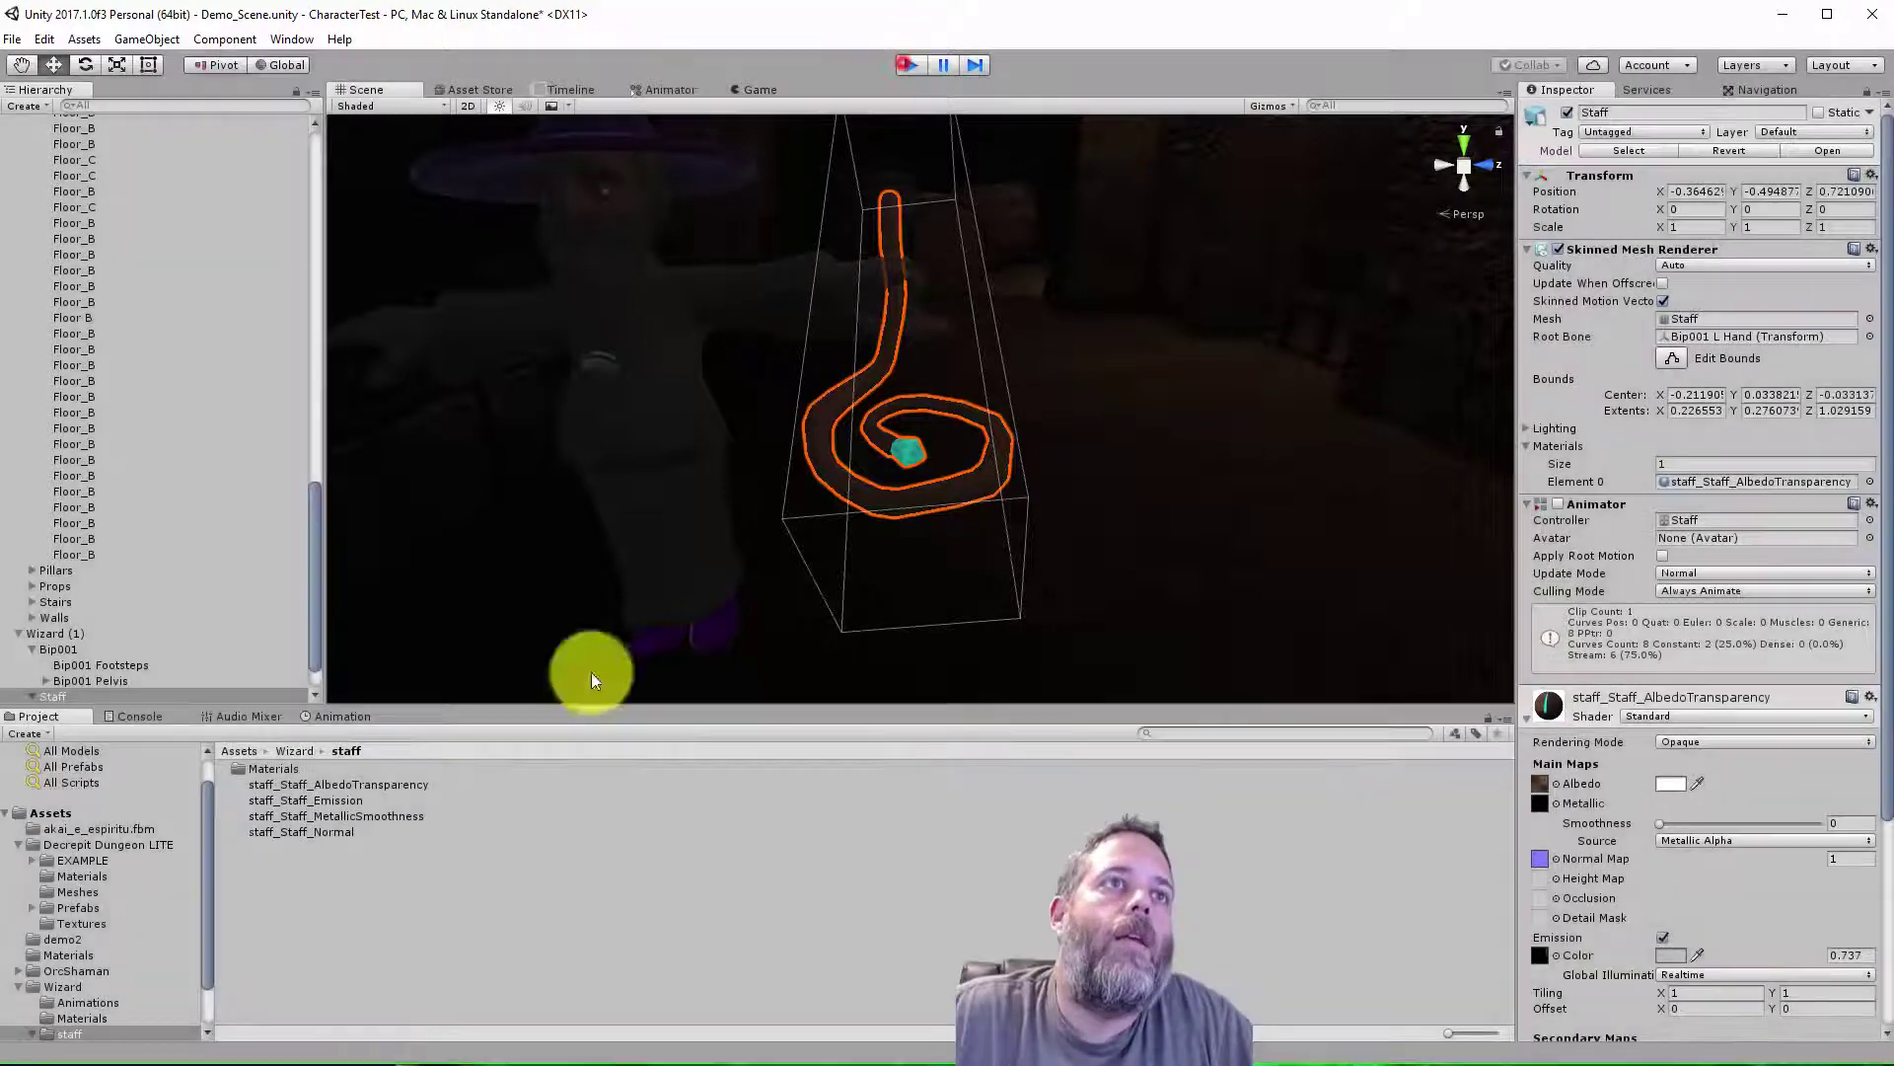
- Show the staff_Staff_AlbedoTransparency texture in File Explorer and duplicate its PNG file in the same folder
click(327, 786)
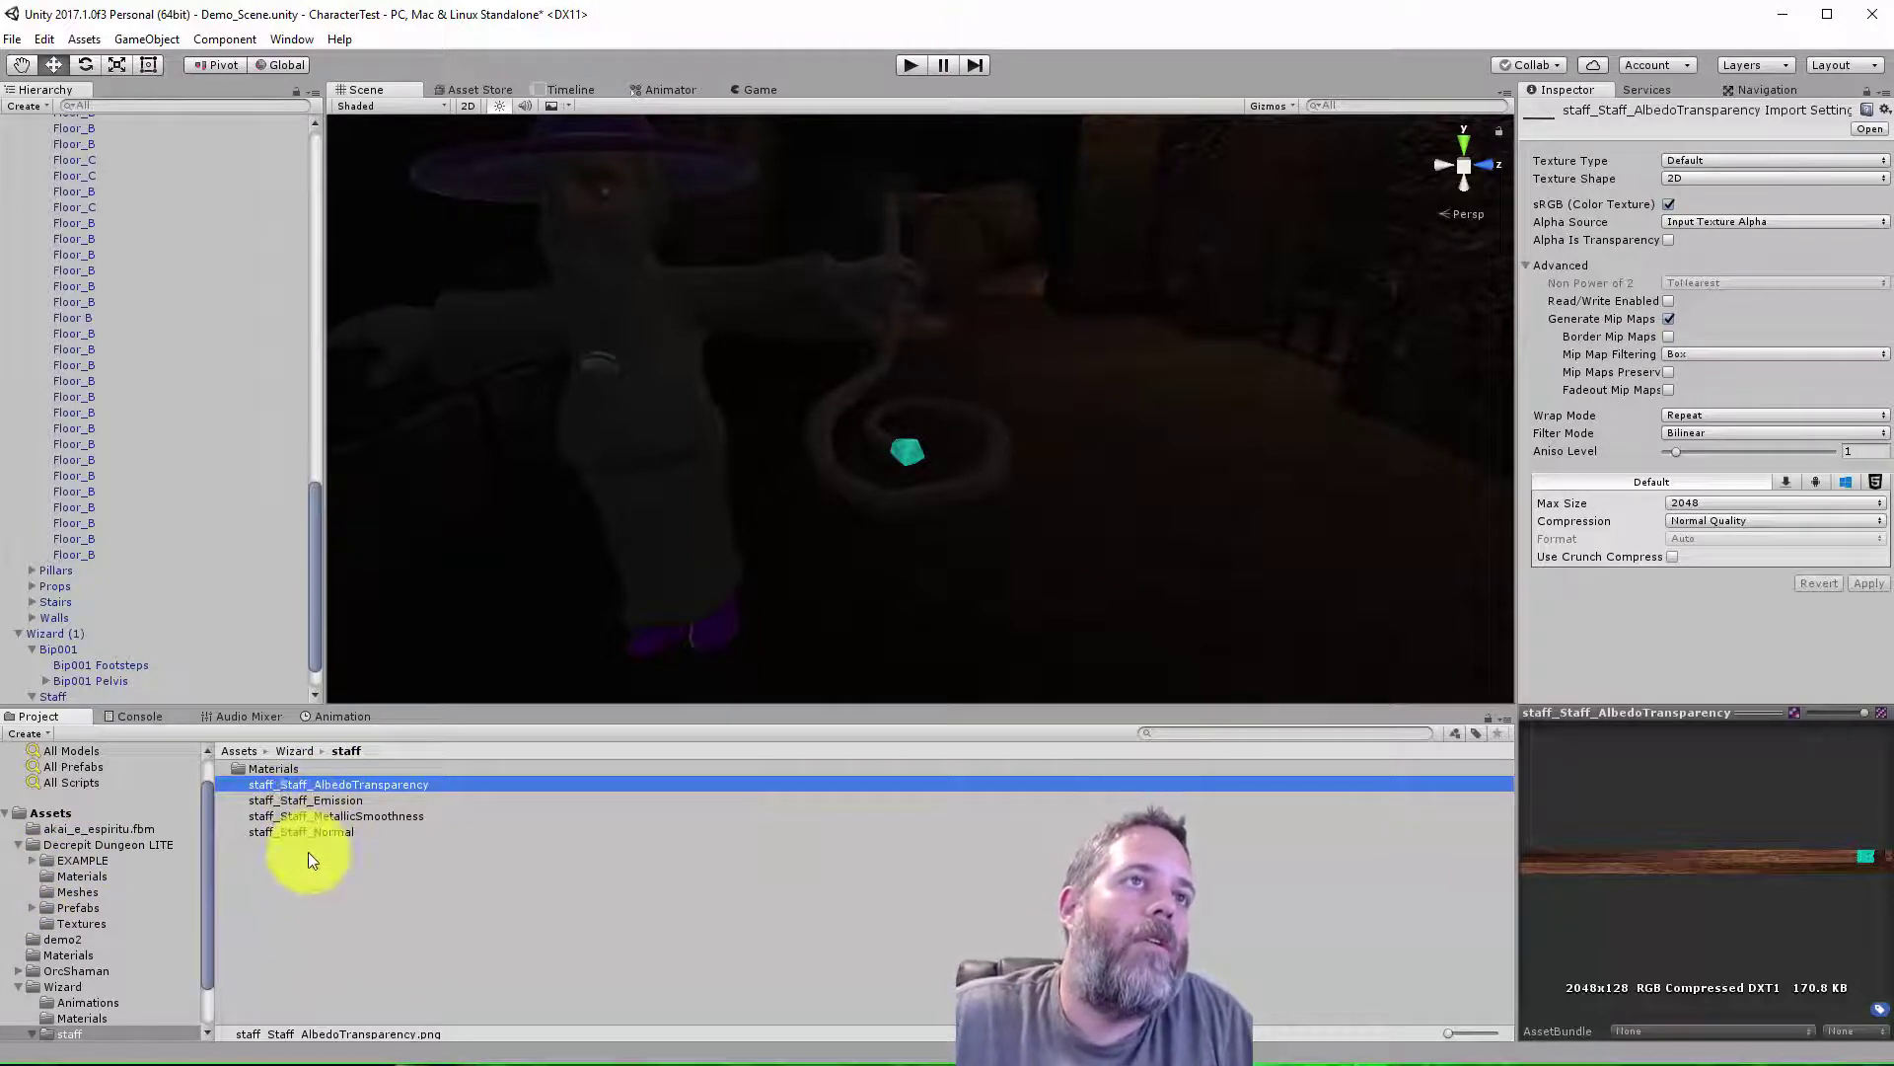
right_click(314, 784)
click(376, 821)
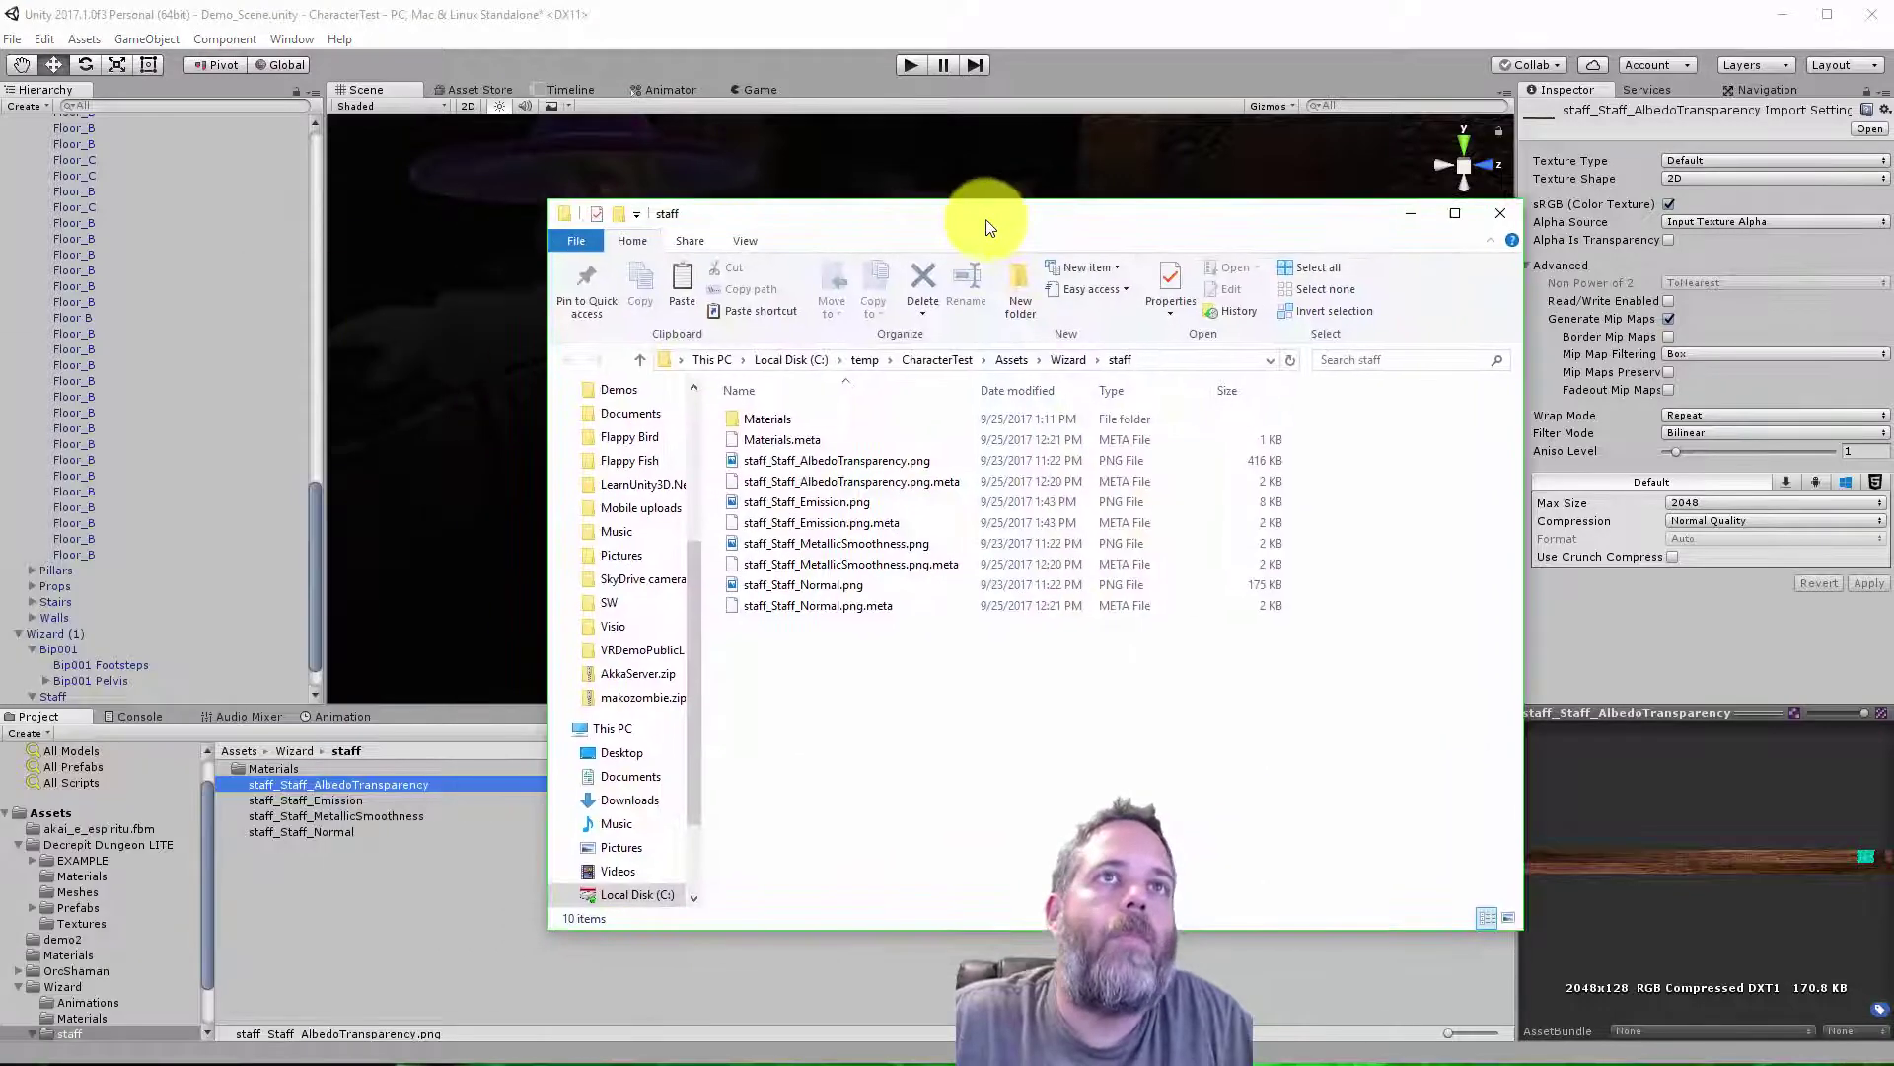
right_click(869, 460)
key(c)
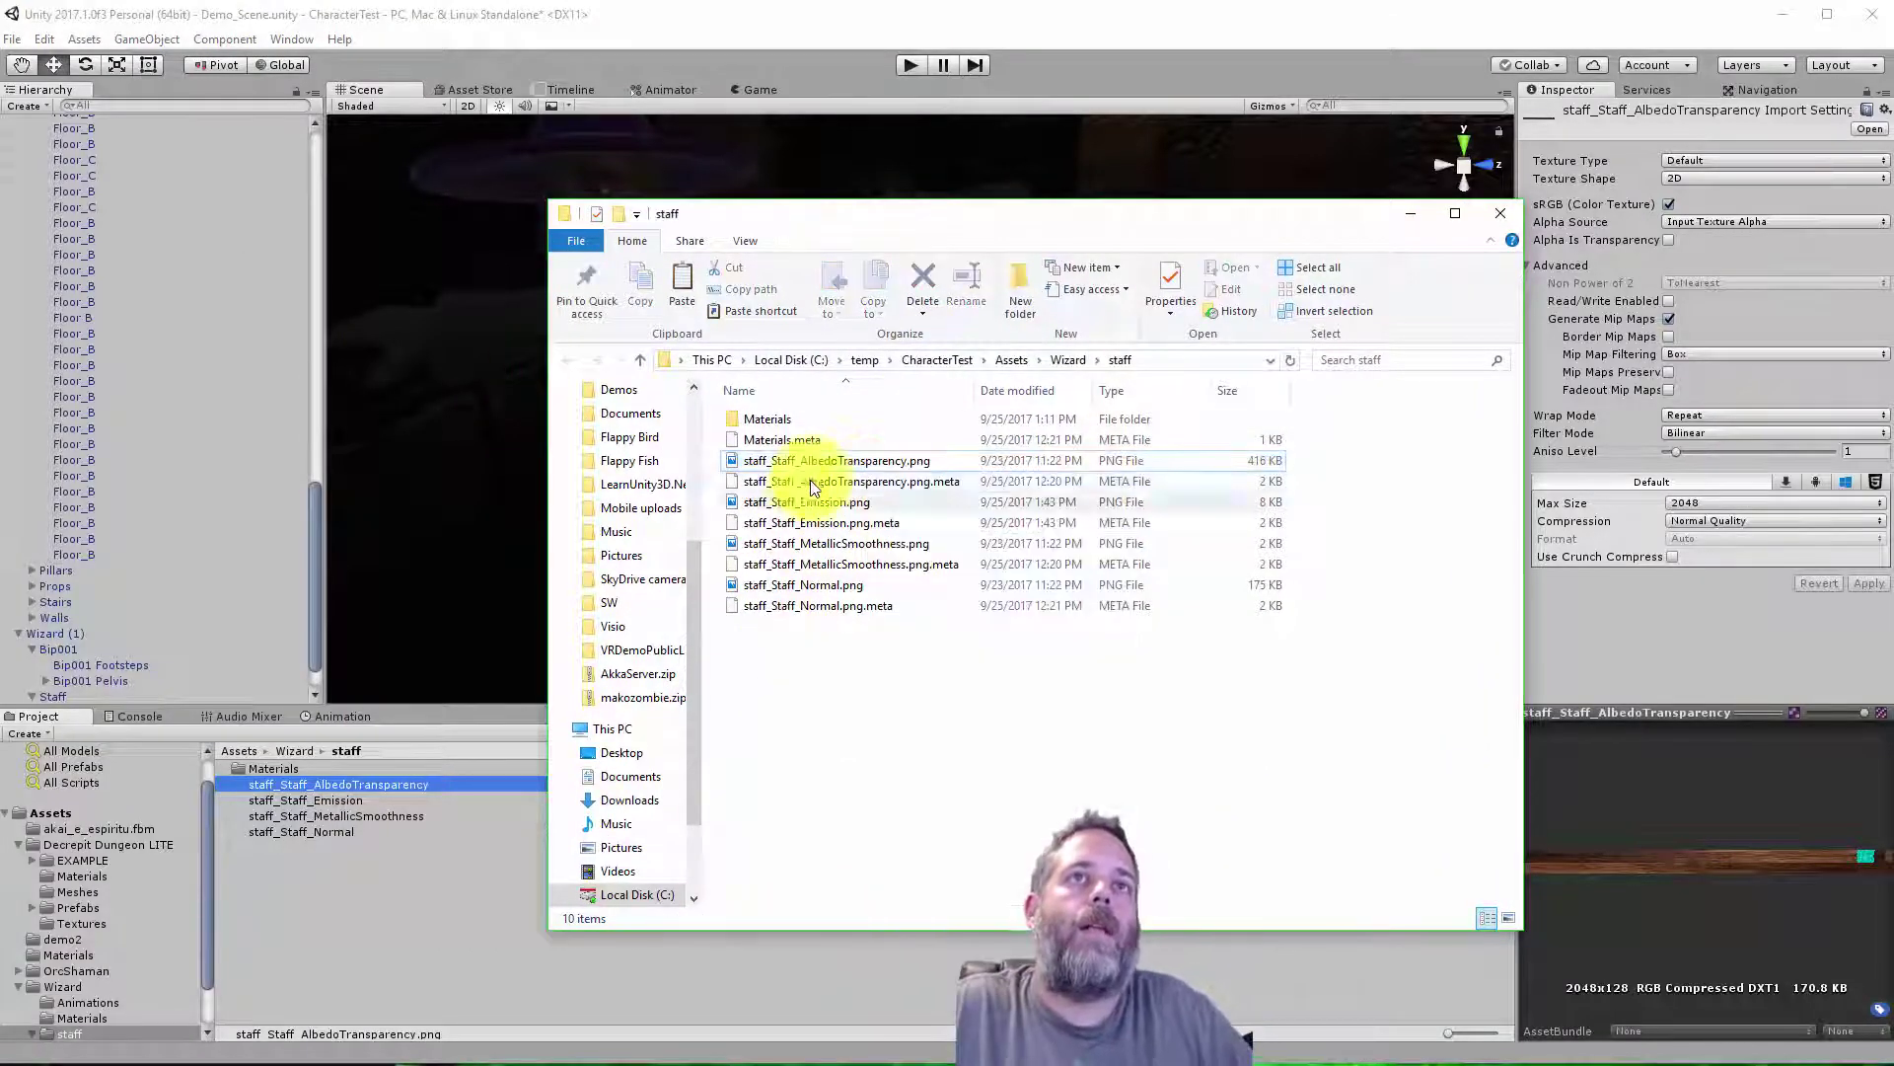
key(ctrl+v)
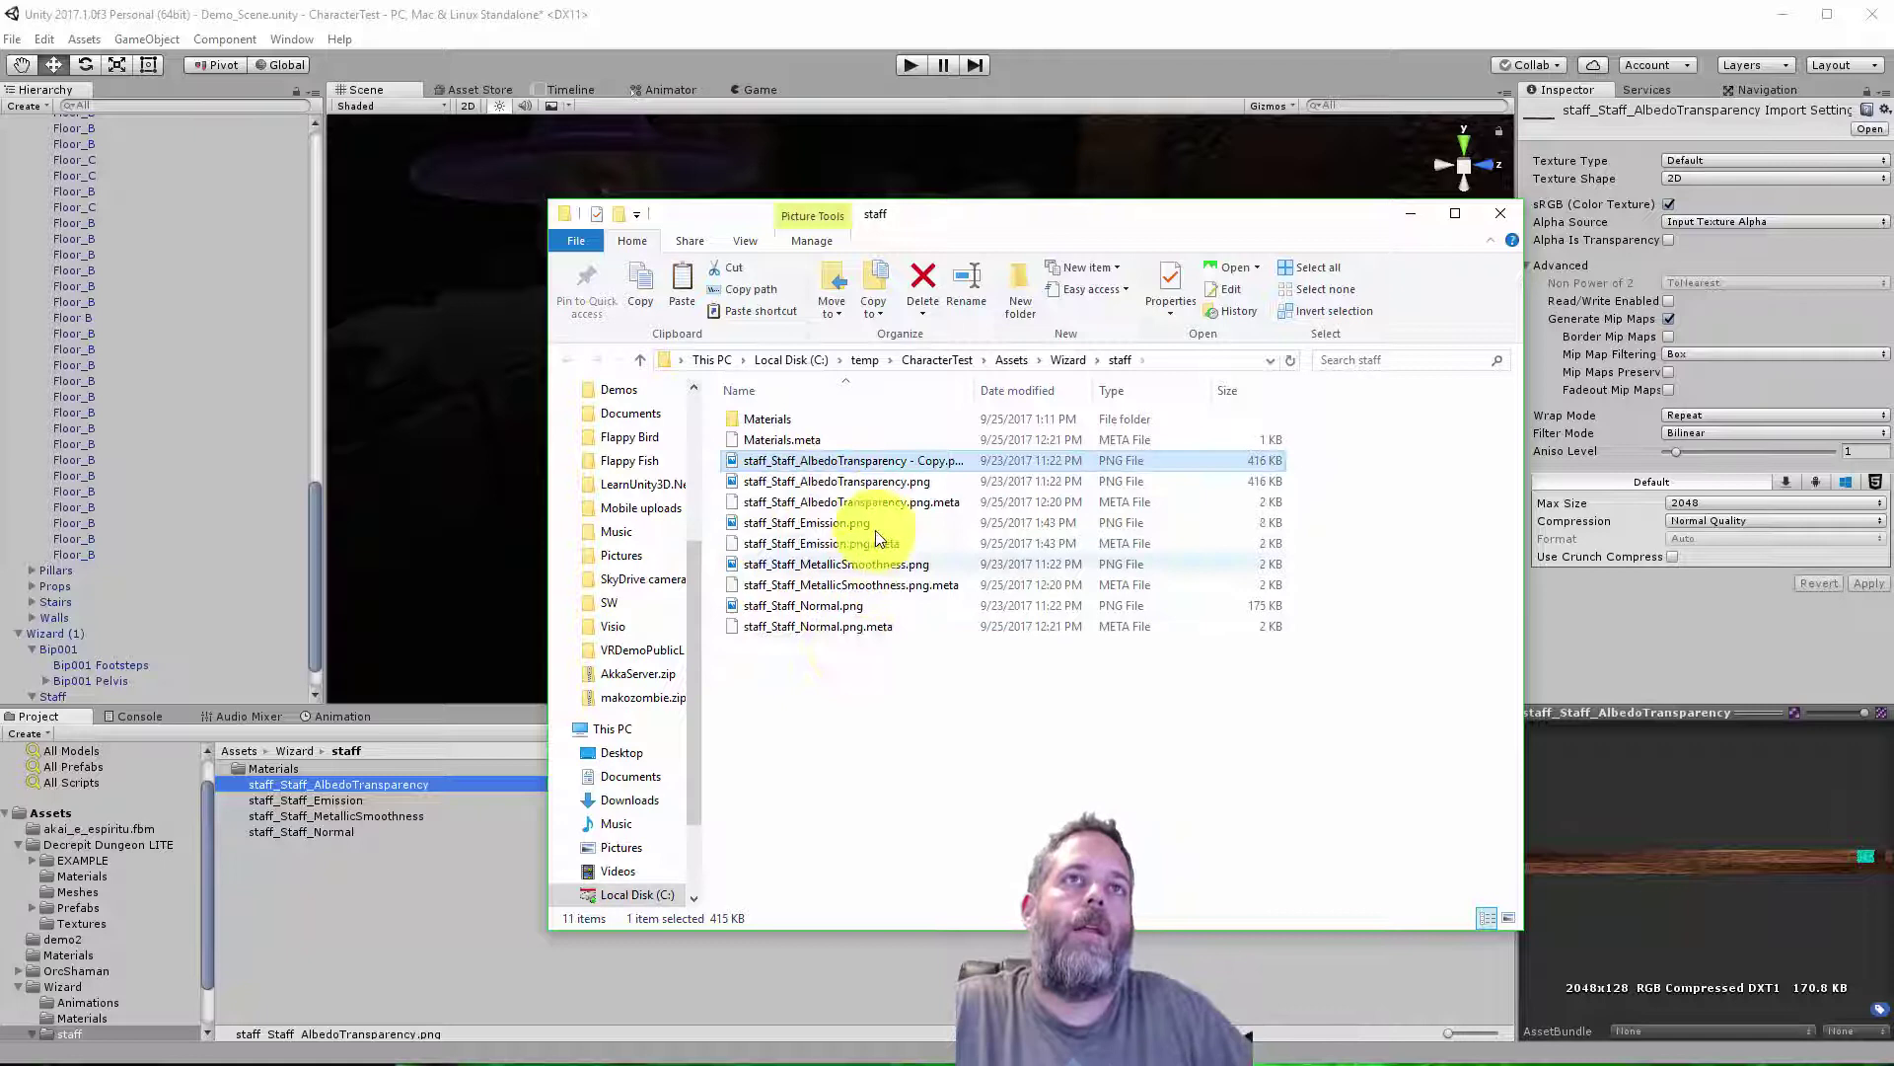
- Rename the copied albedo texture file as staff_Staff_Emission2.png
click(839, 460)
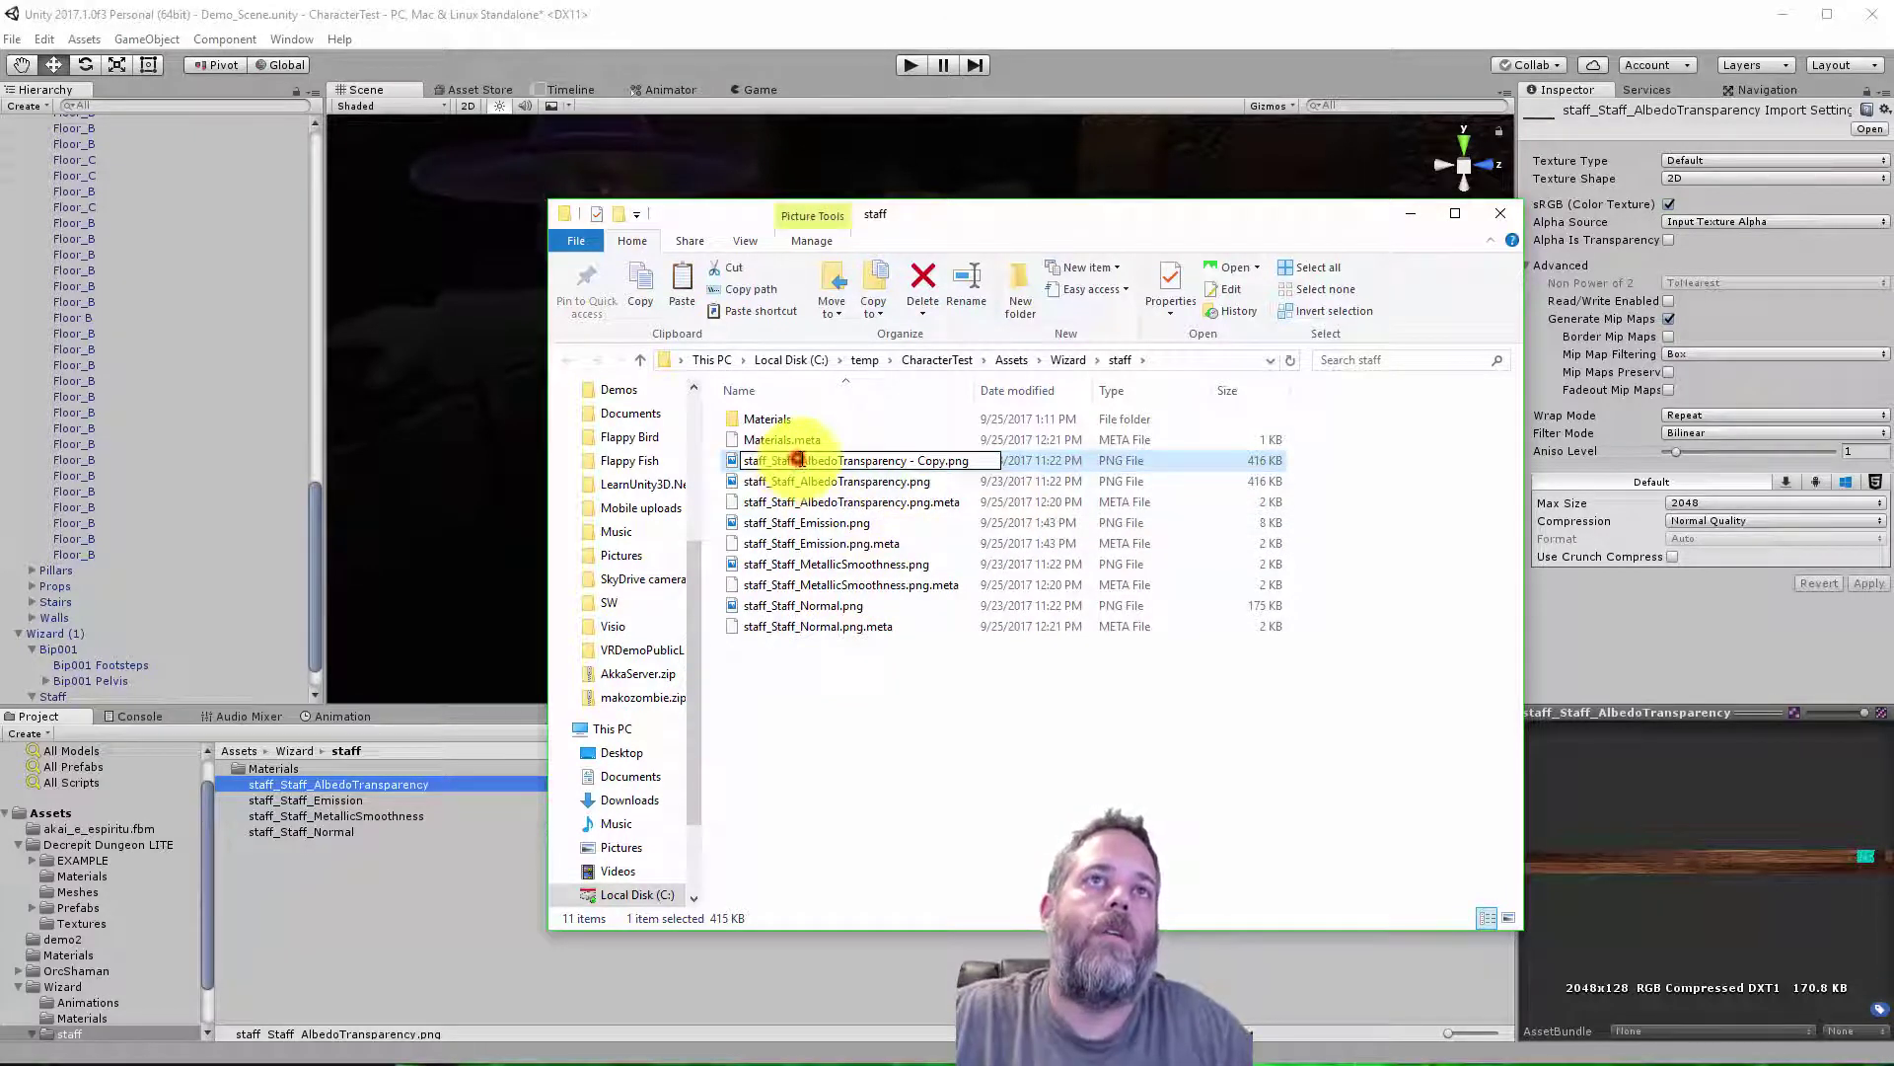
drag(799, 460, 1015, 460)
text(Em)
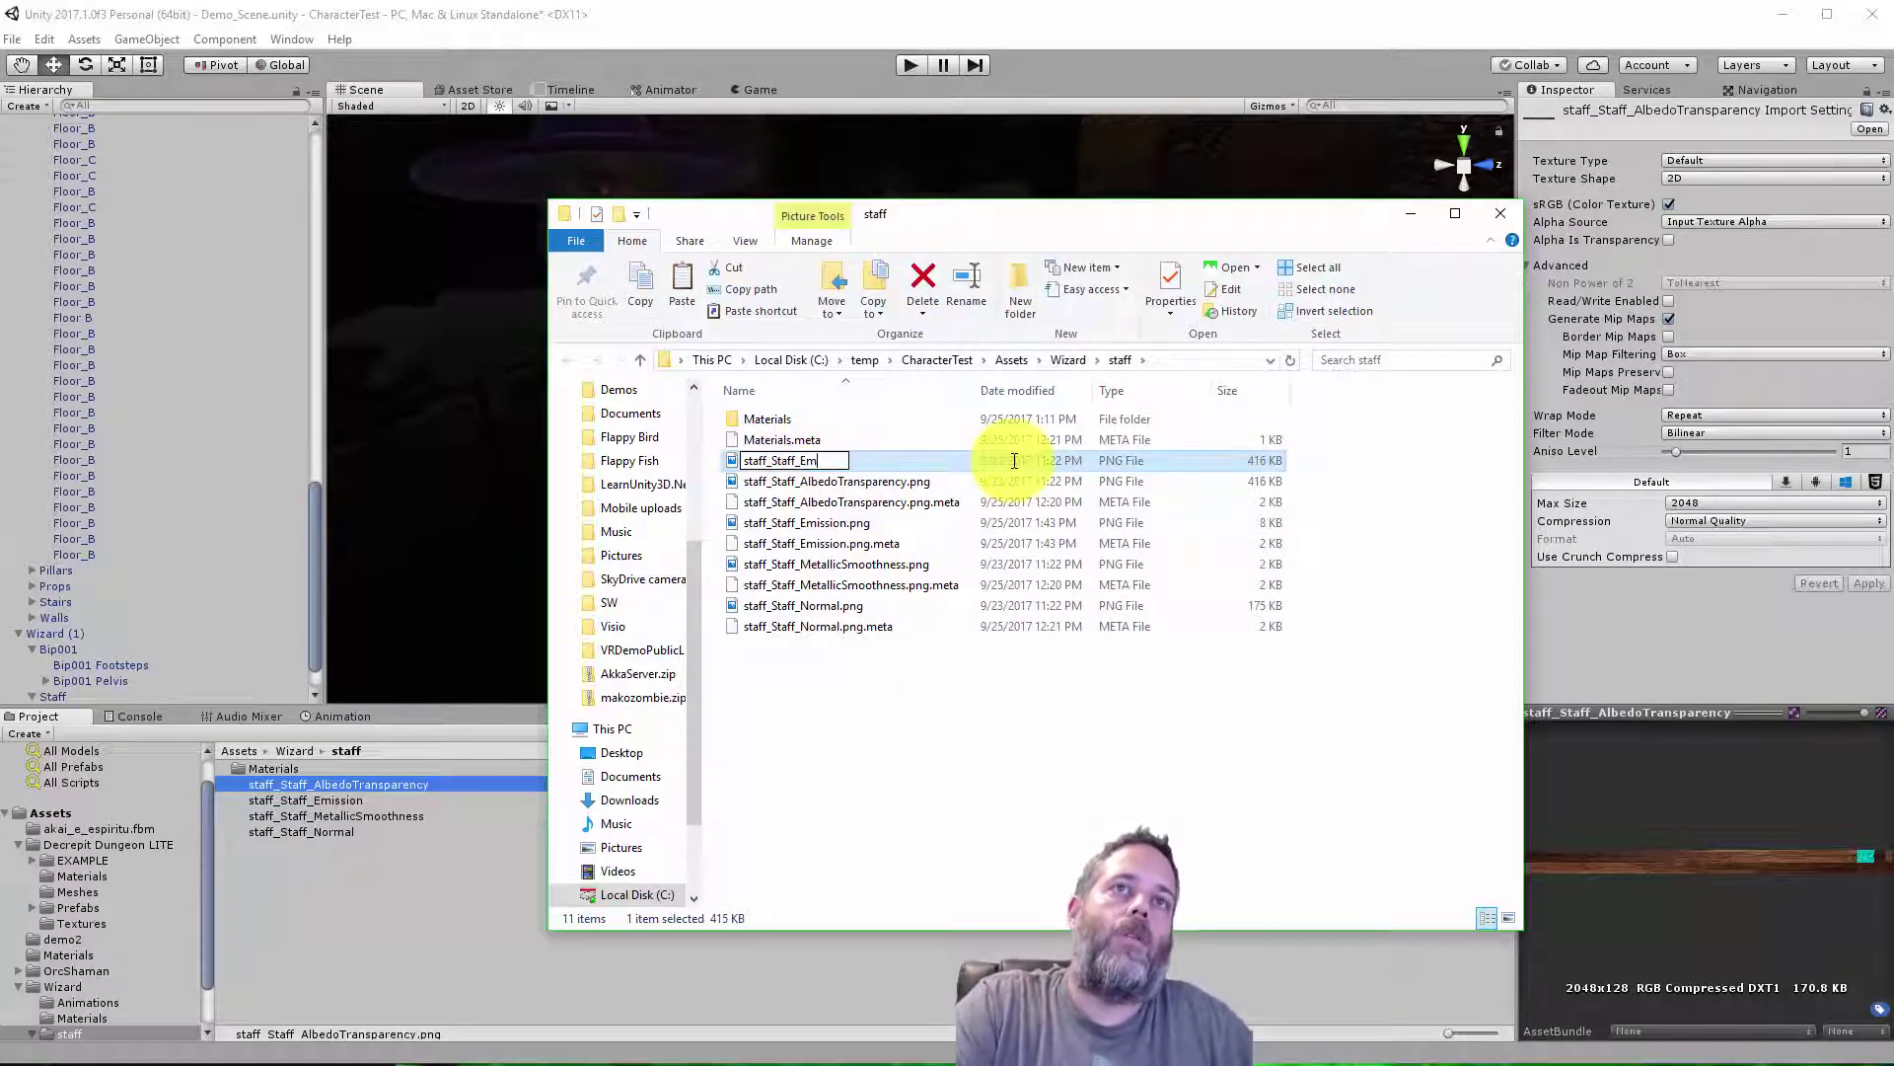
text(ission2.)
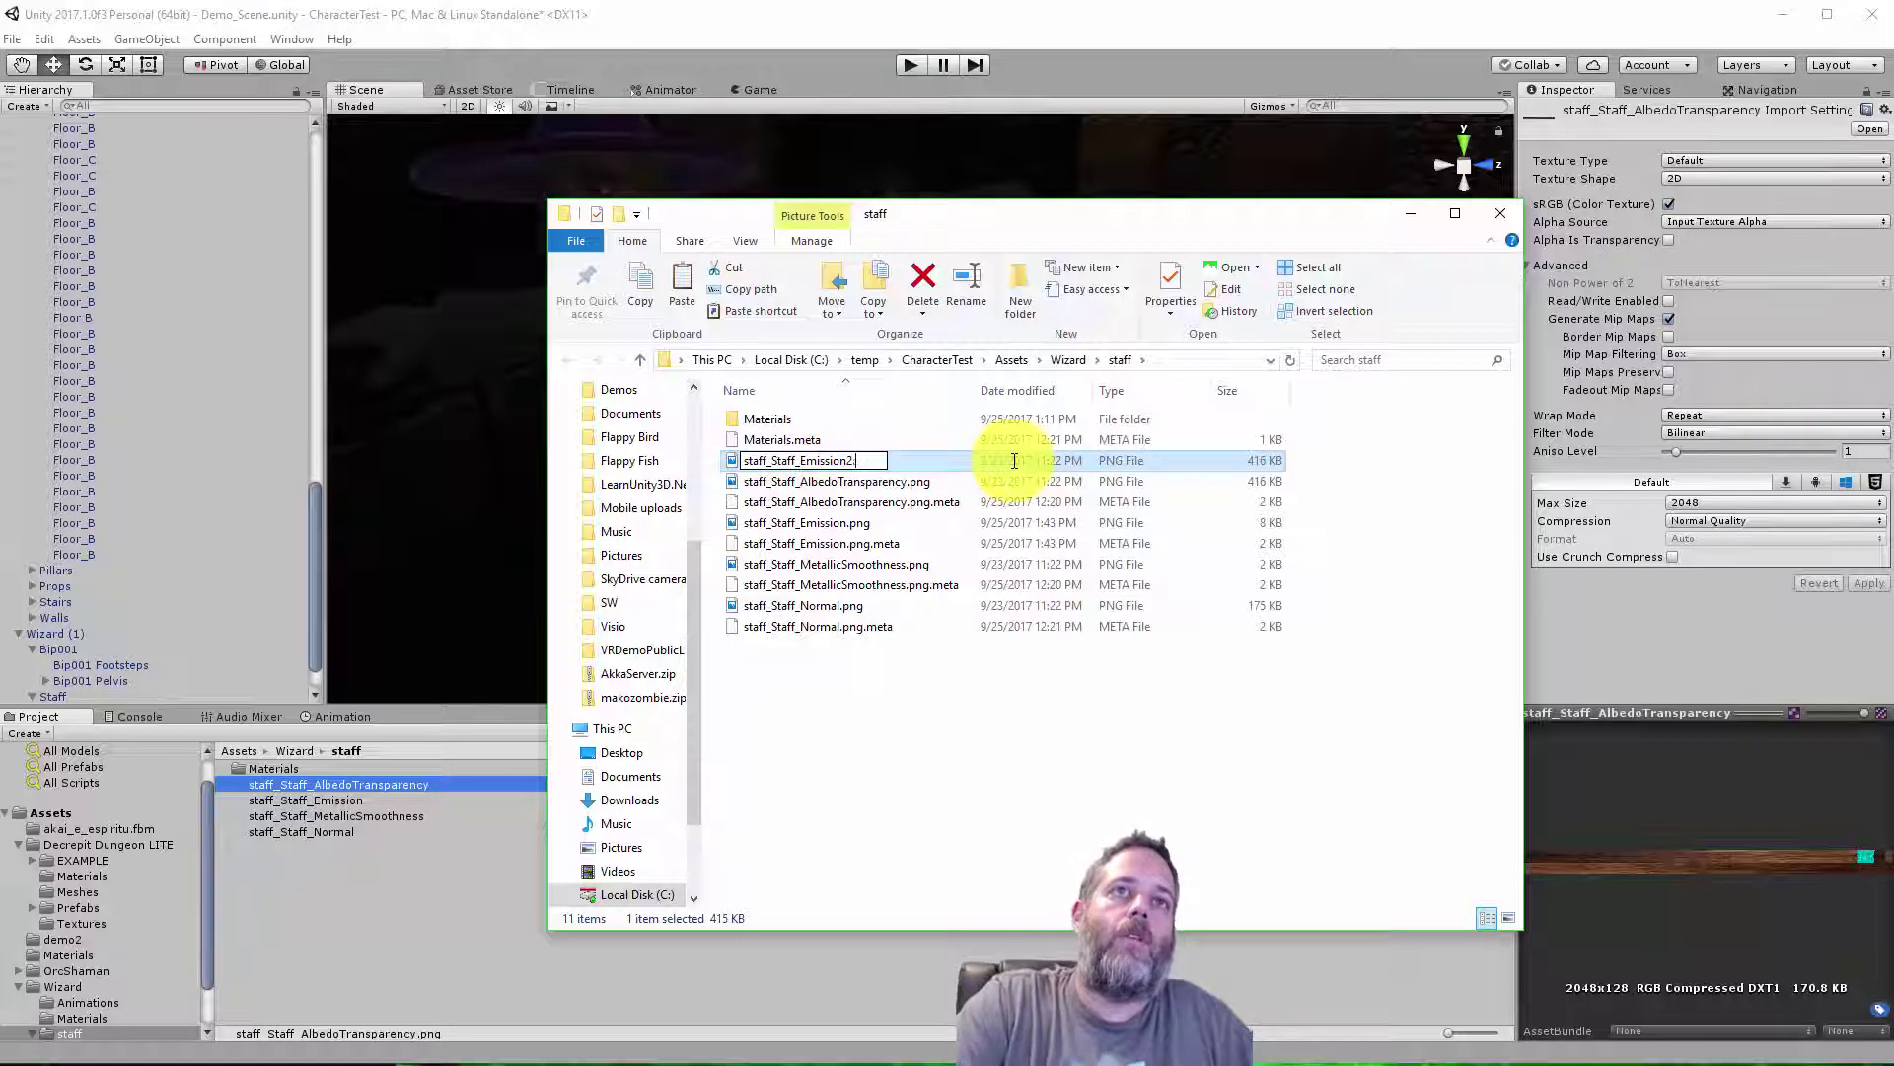
text(png)
key(Return)
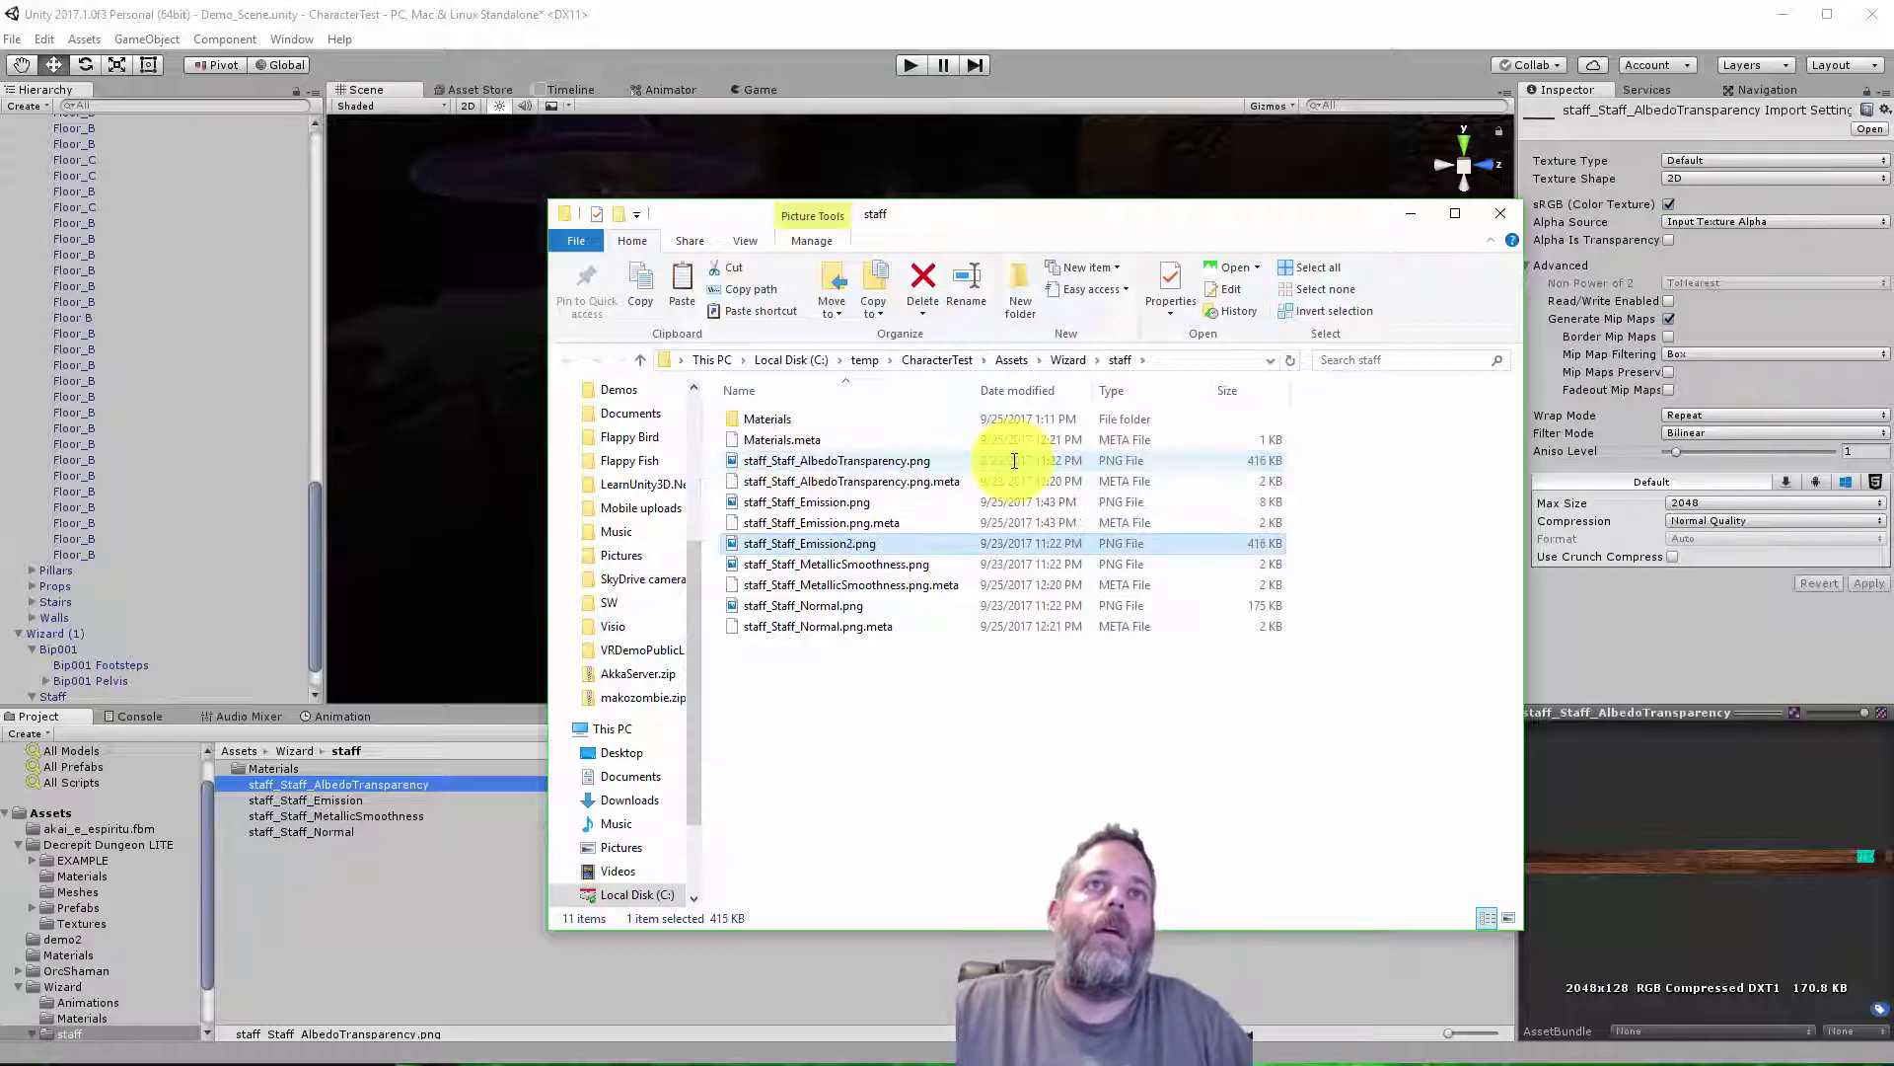
- Open staff_Staff_Emission2.png in GIMP and minimize the File Explorer and Unity windows
right_click(904, 542)
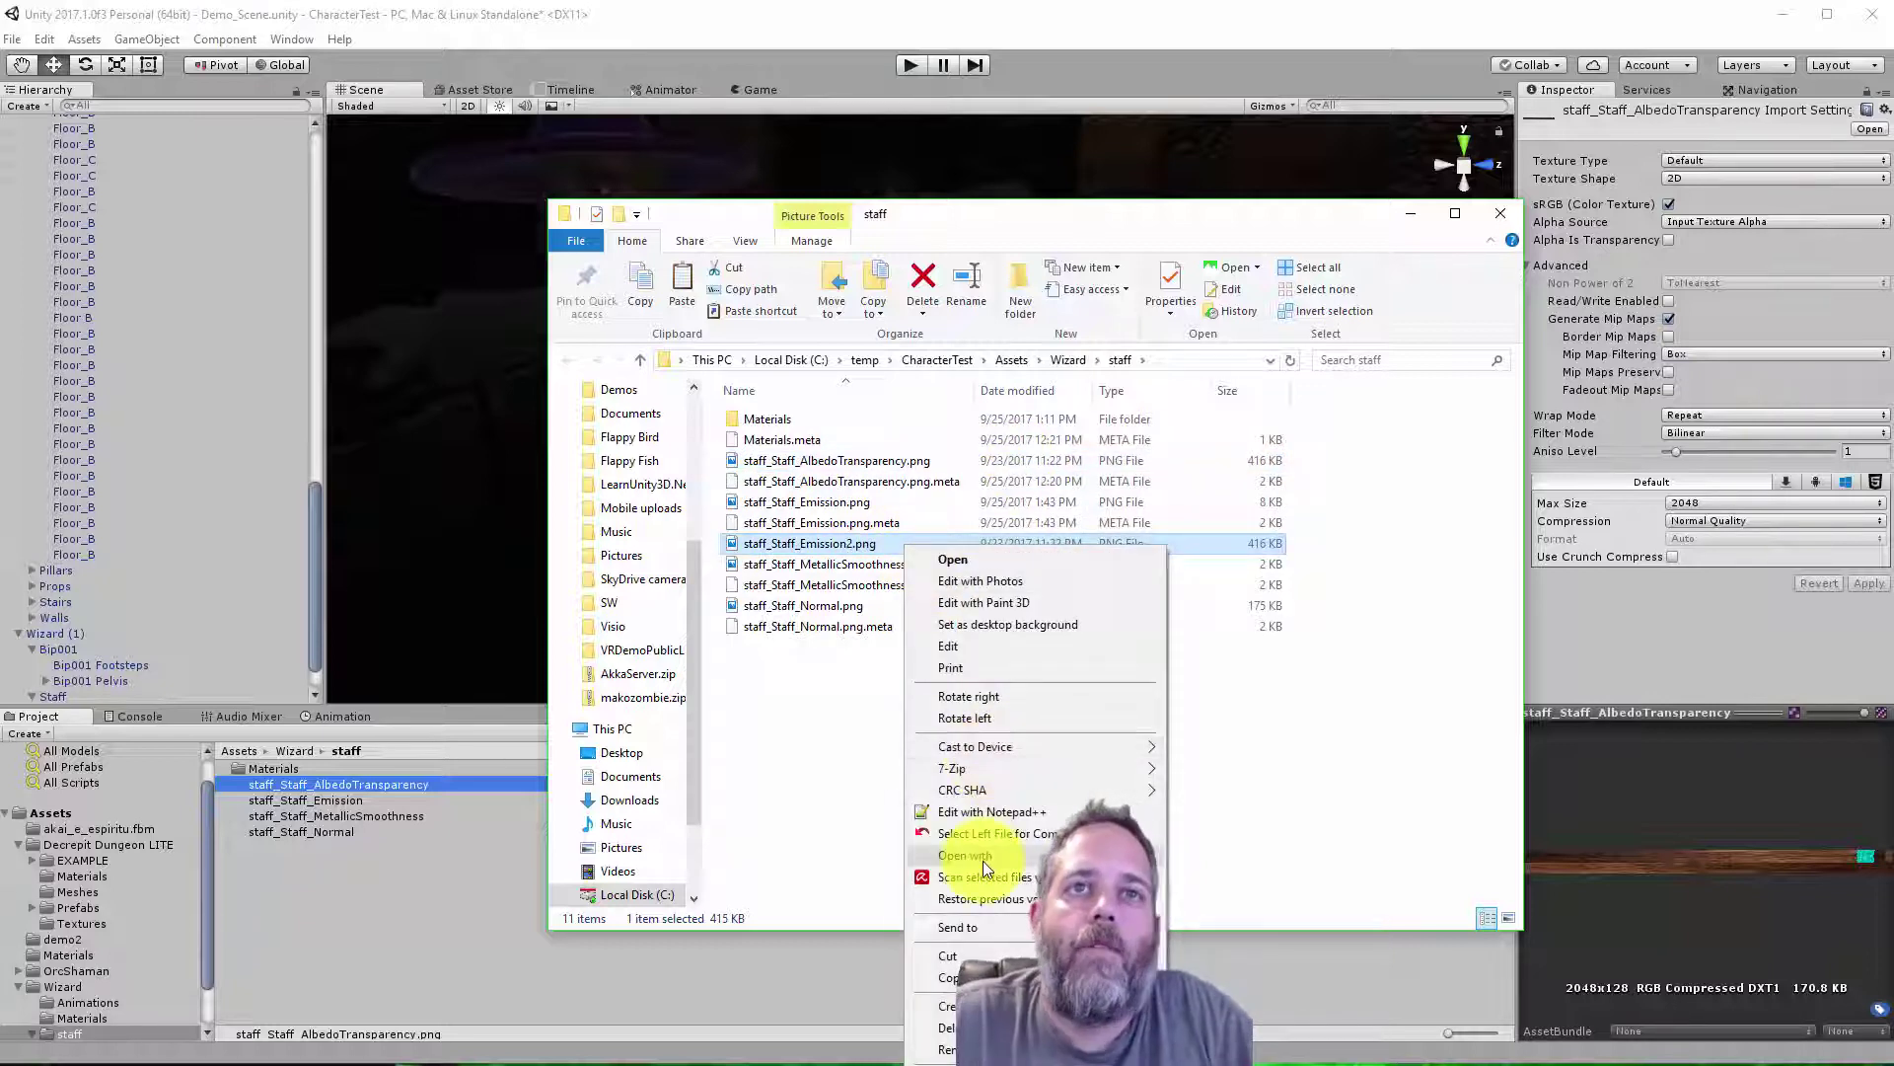
mouse_move(977, 855)
click(1198, 856)
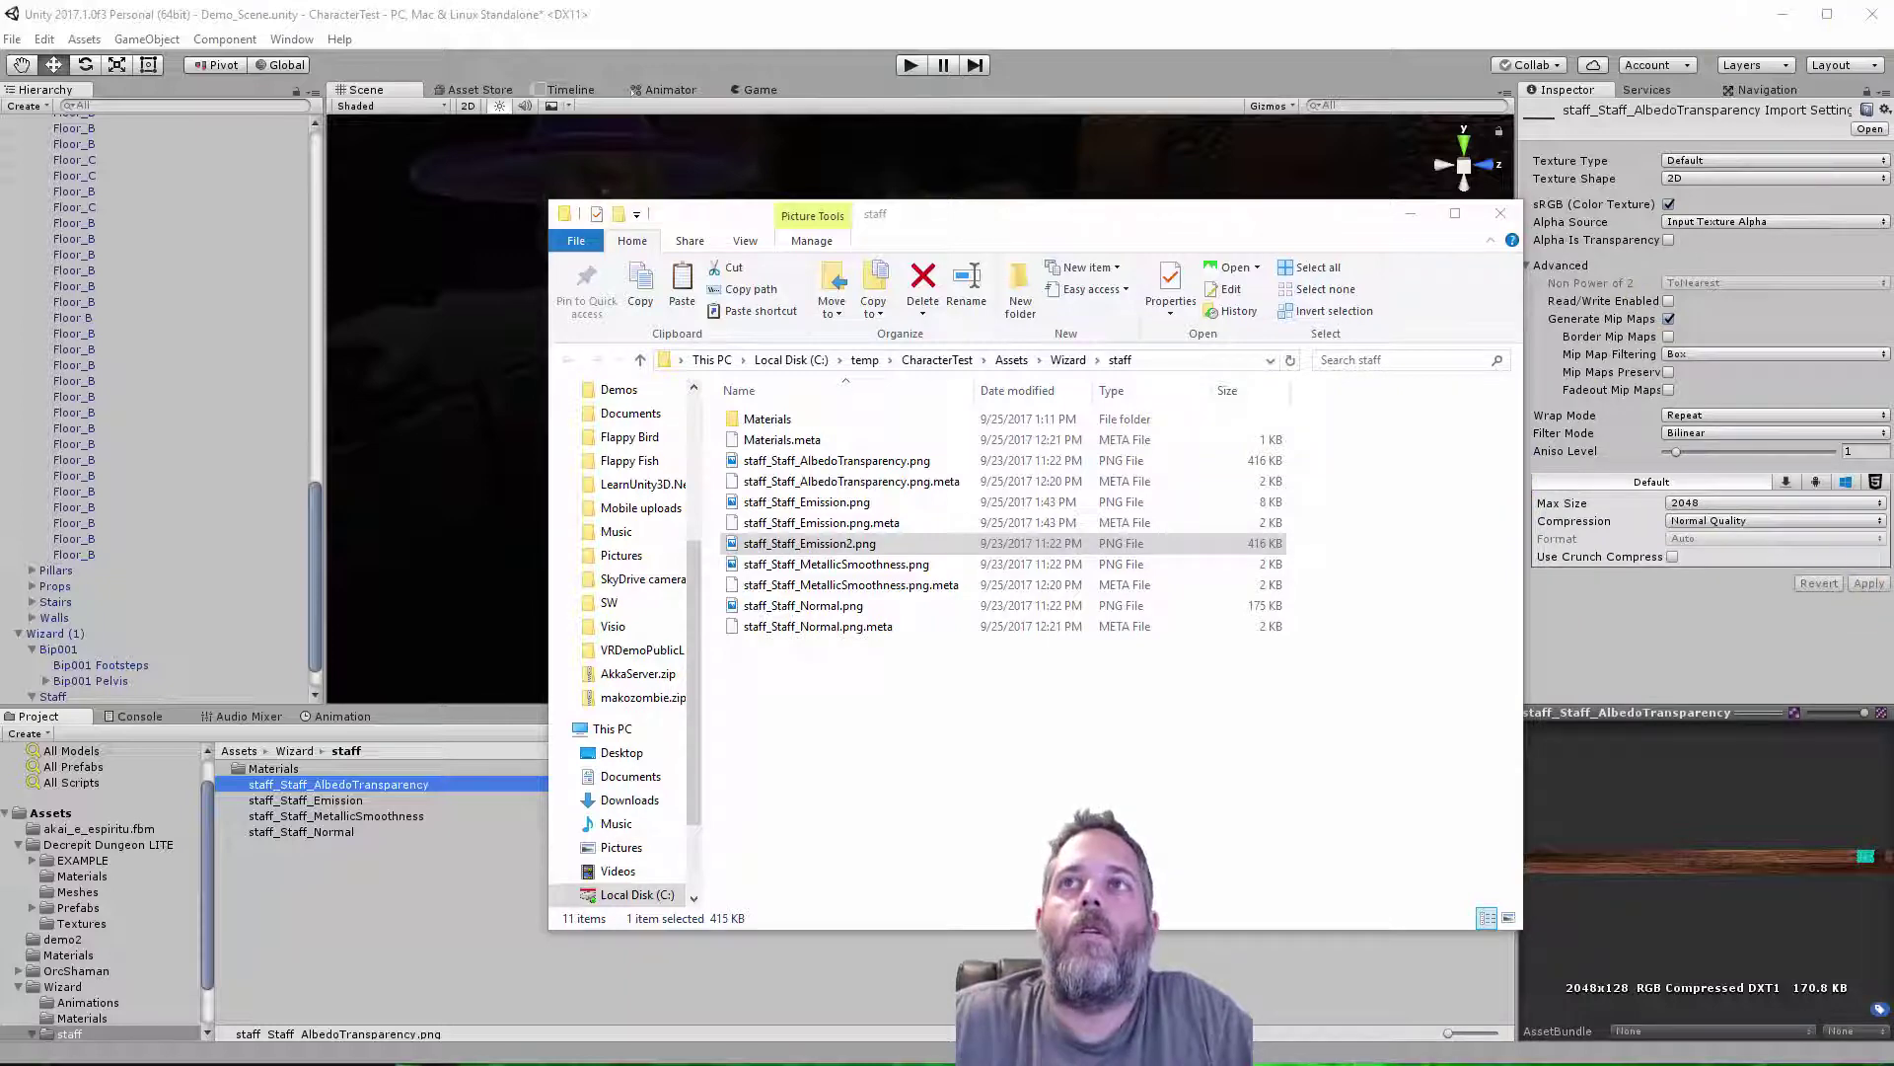
click(1409, 225)
click(1781, 15)
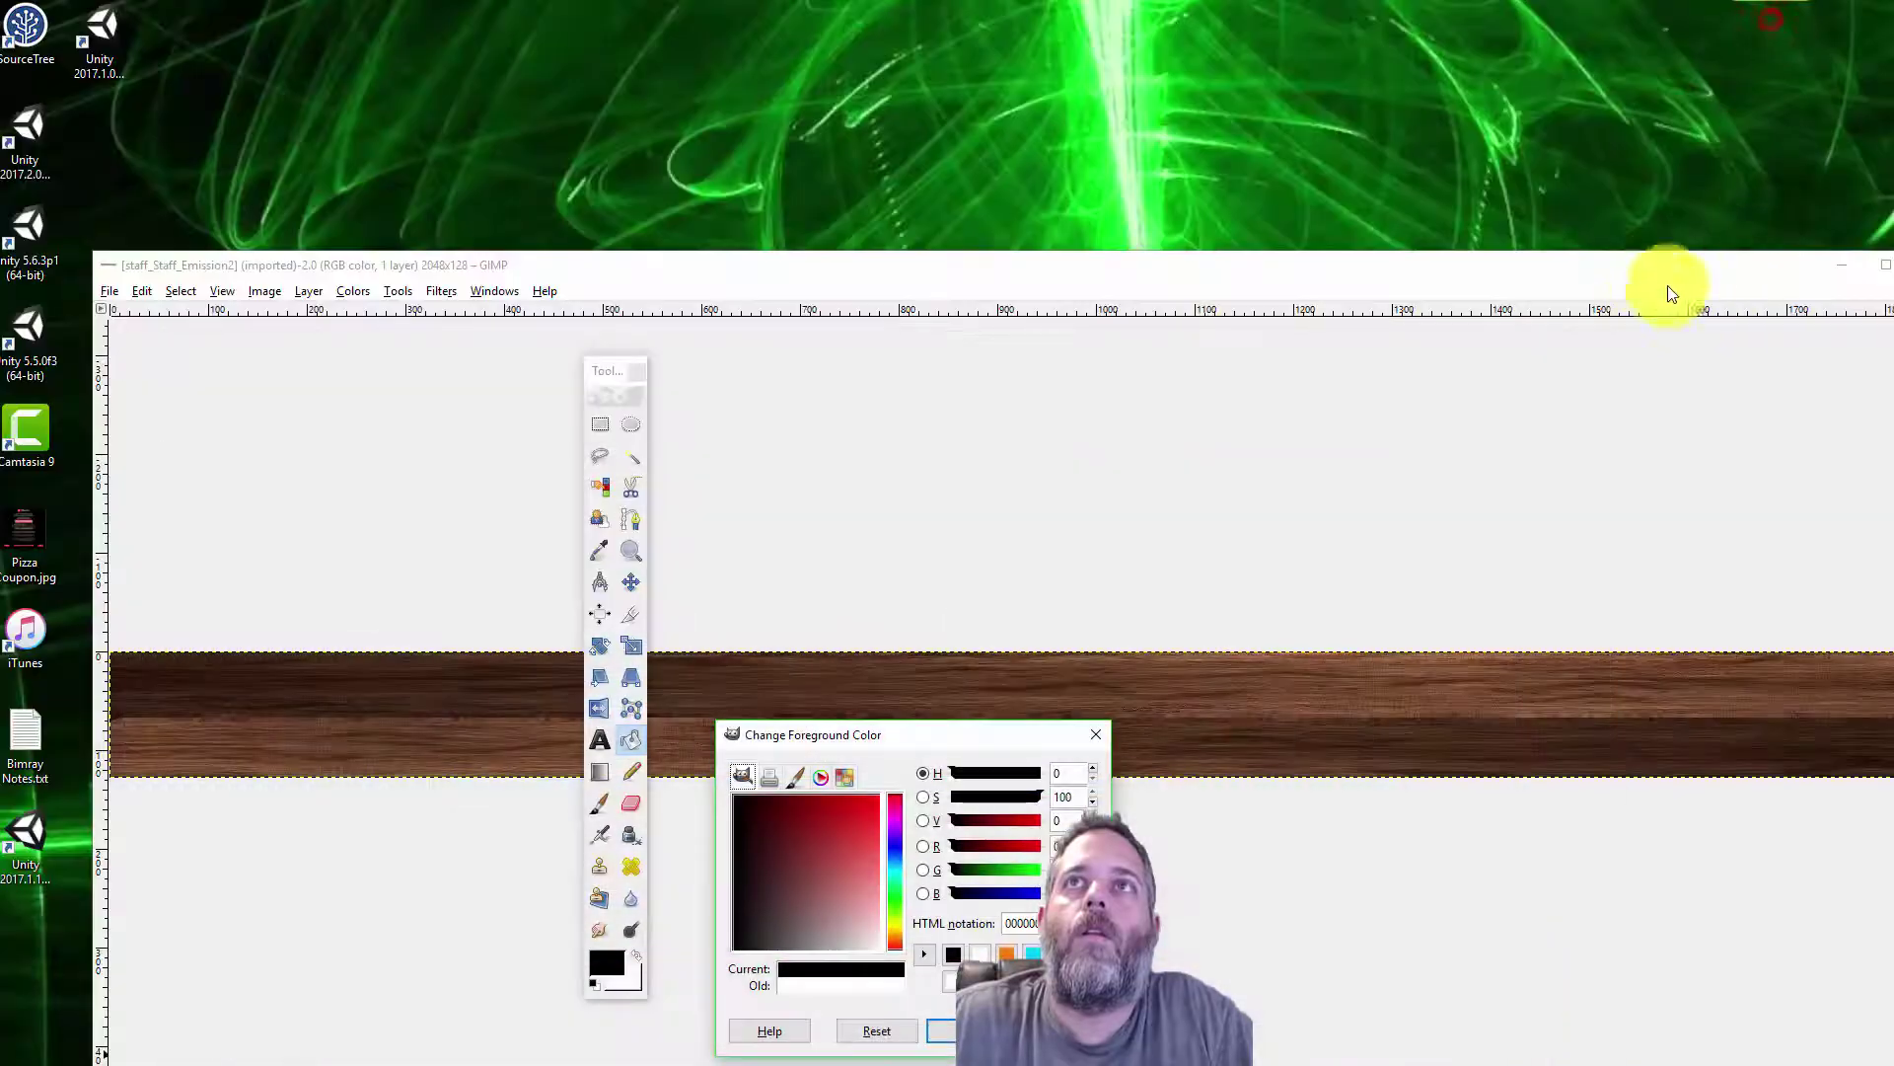
- Enlarge the GIMP image window, fit the whole staff texture in view, move the toolbox off the image and dismiss the foreground color dialog
drag(1619, 264, 1521, 10)
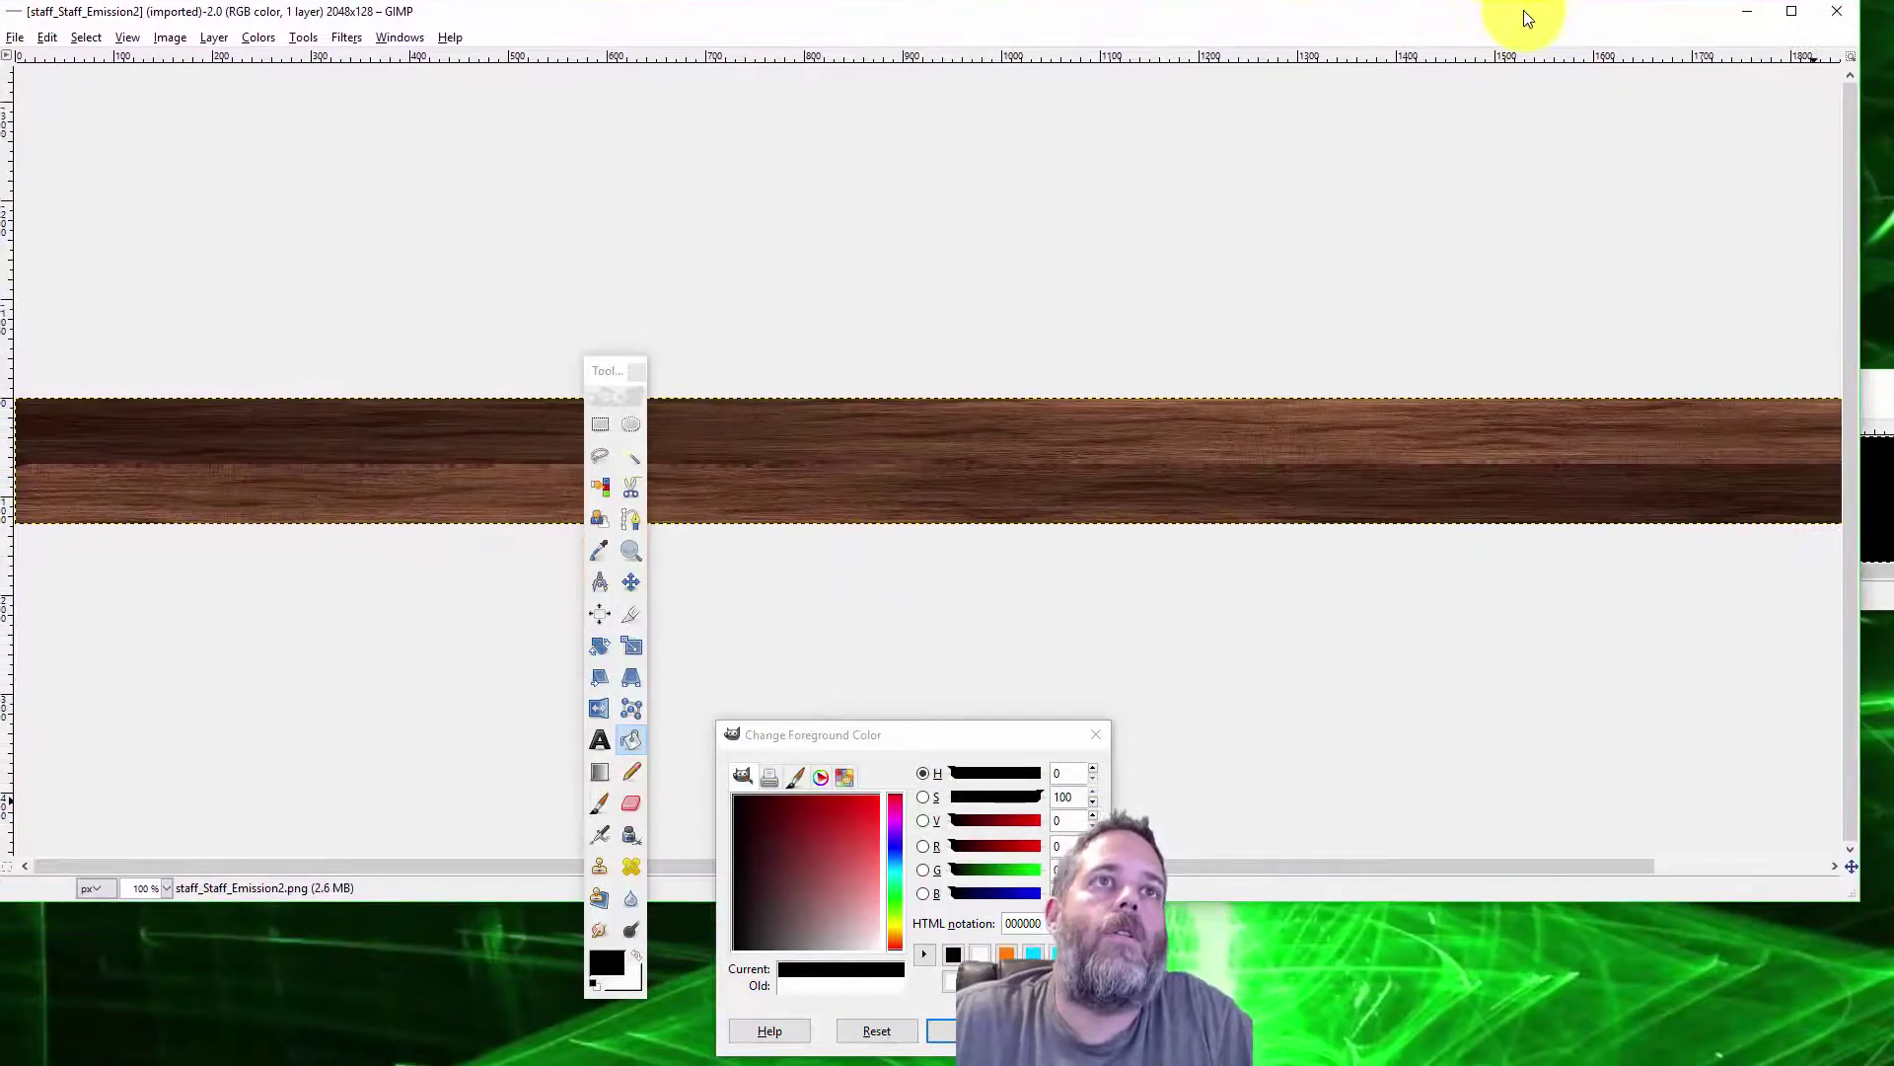
drag(1853, 898, 1890, 1058)
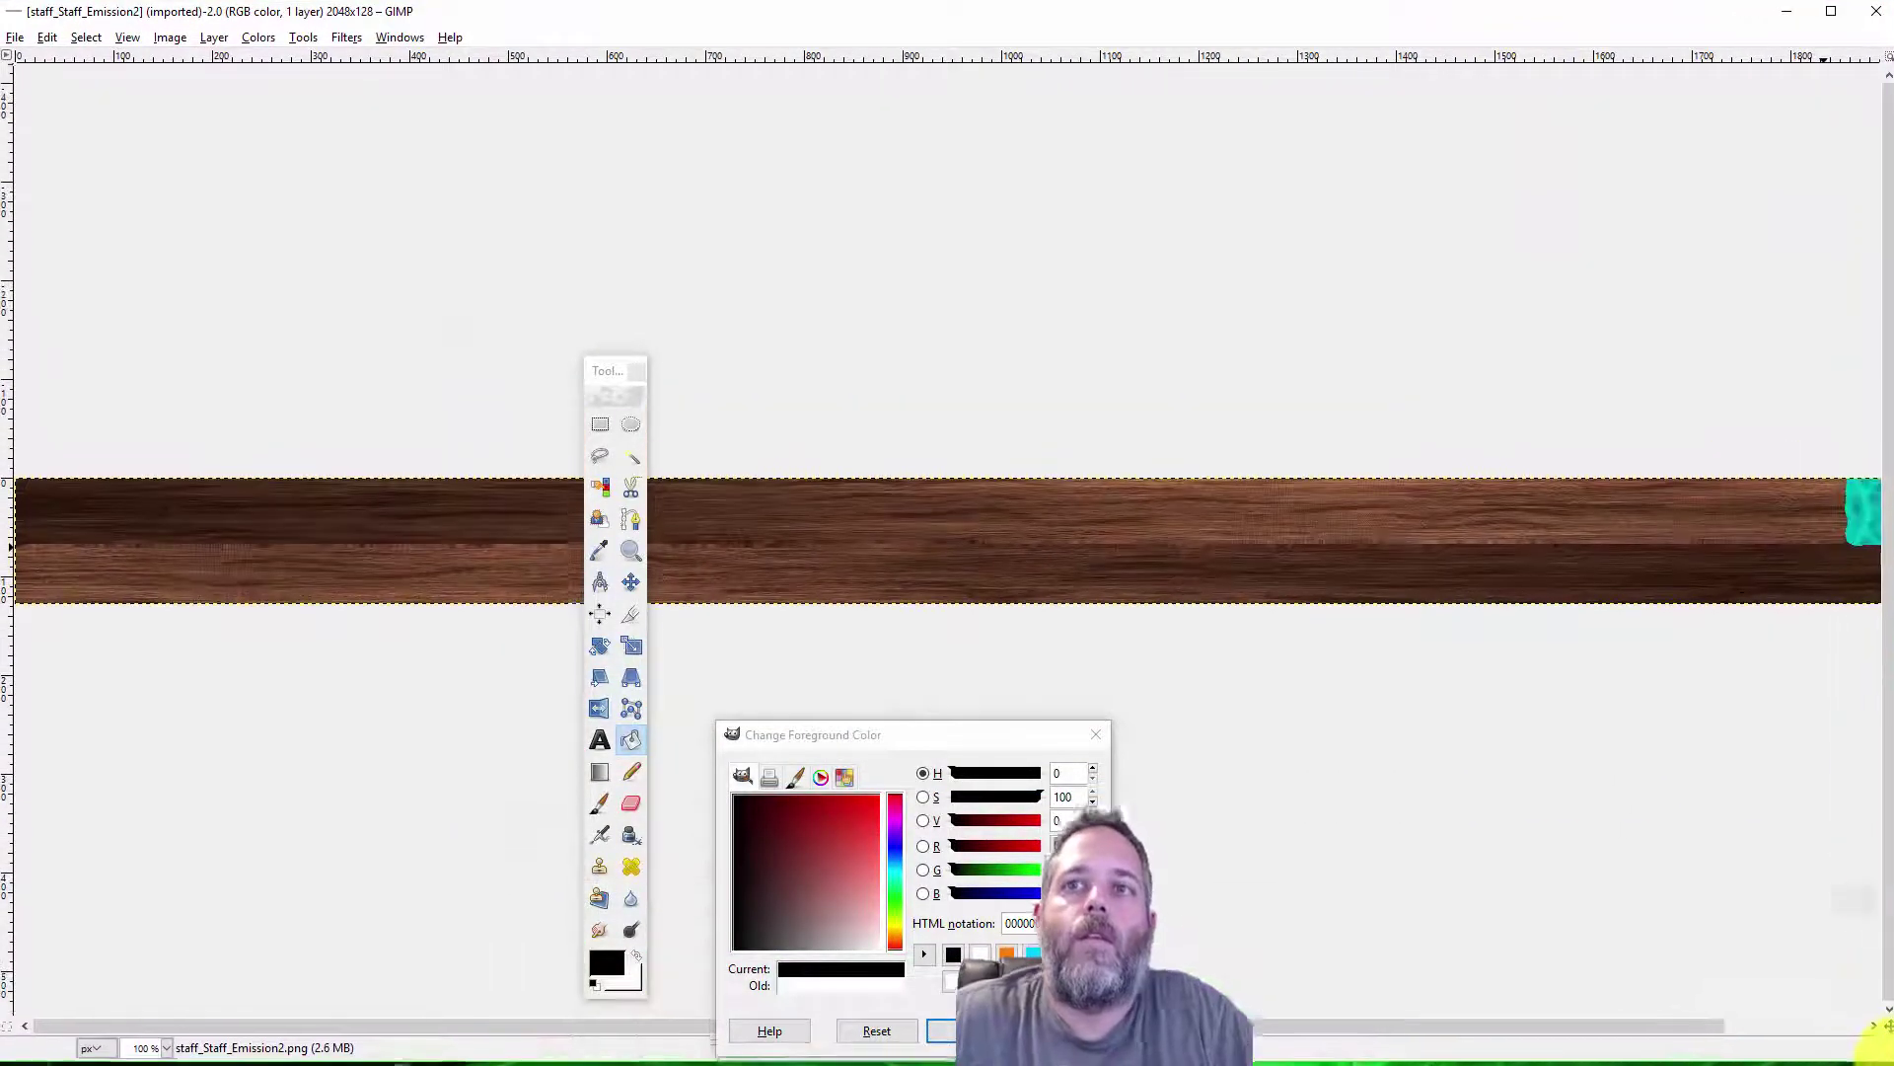
ctrl+scroll(1674, 824, down, 1)
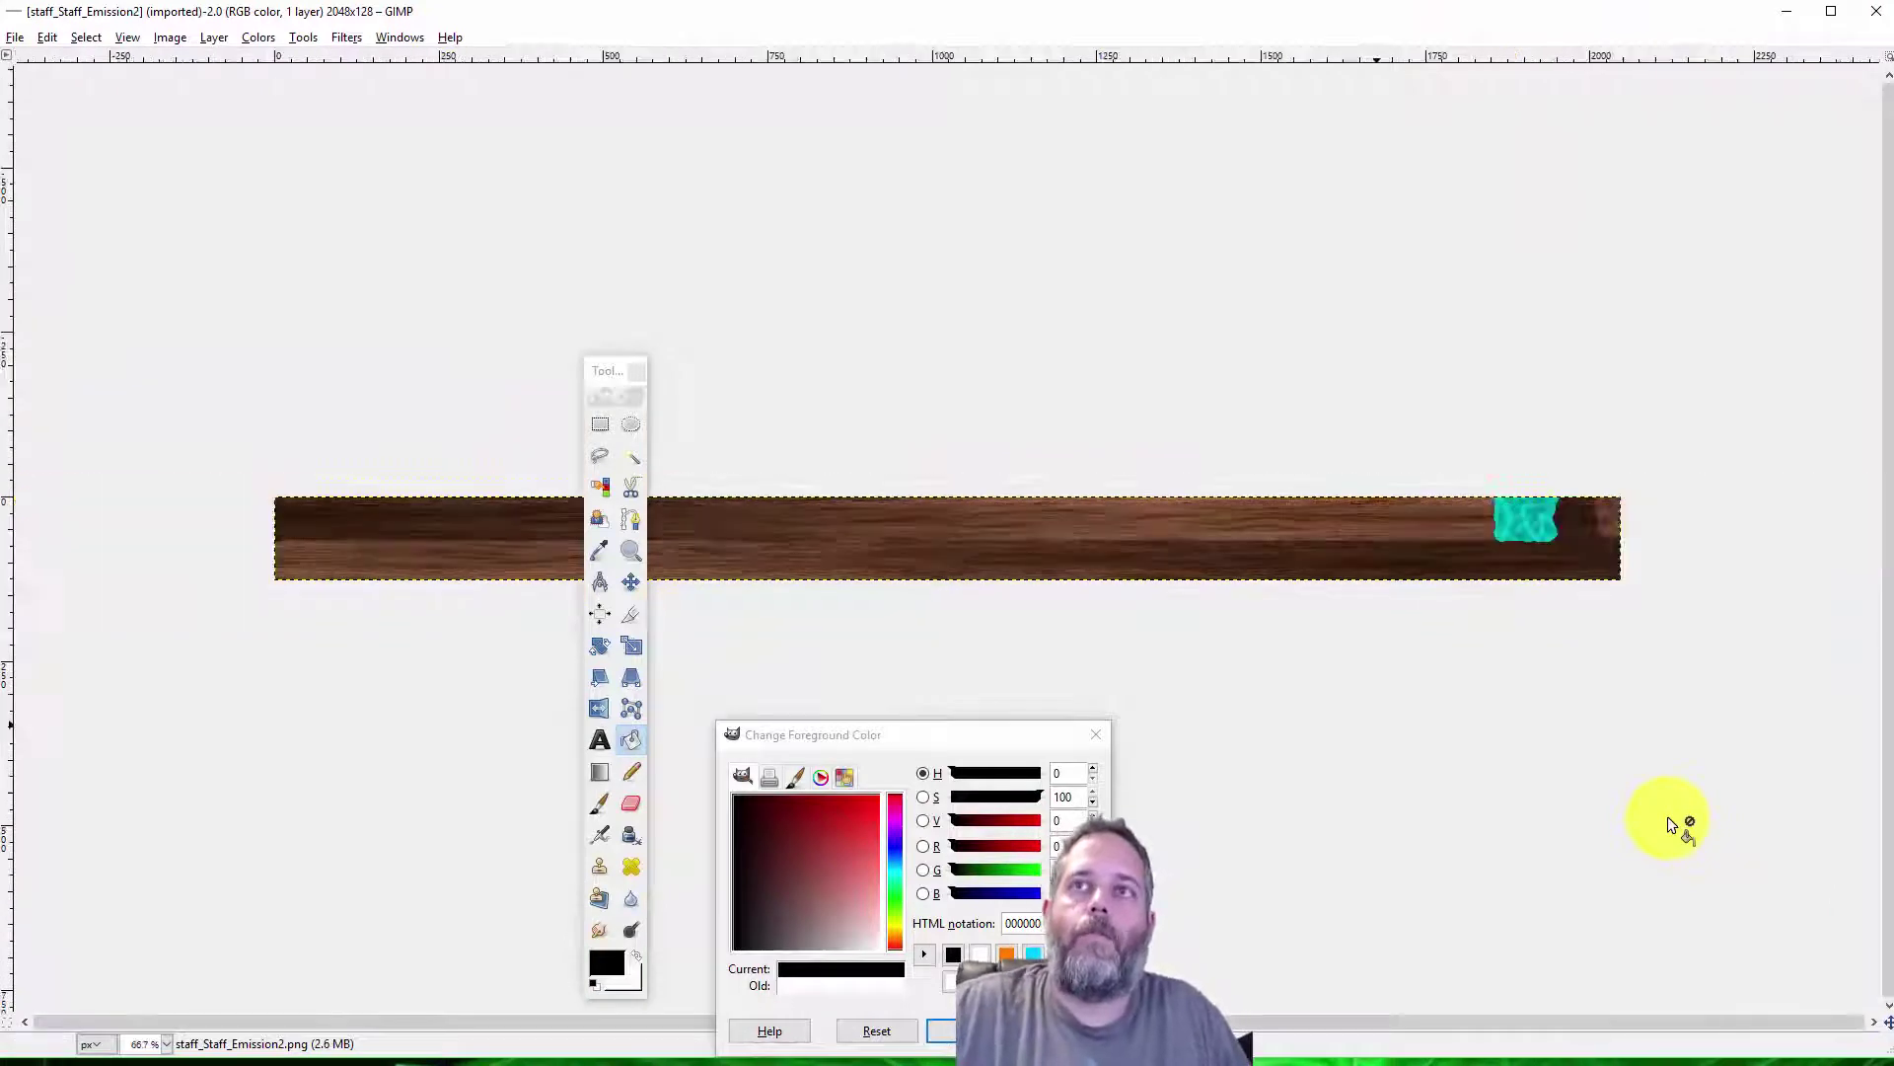
drag(616, 383, 185, 307)
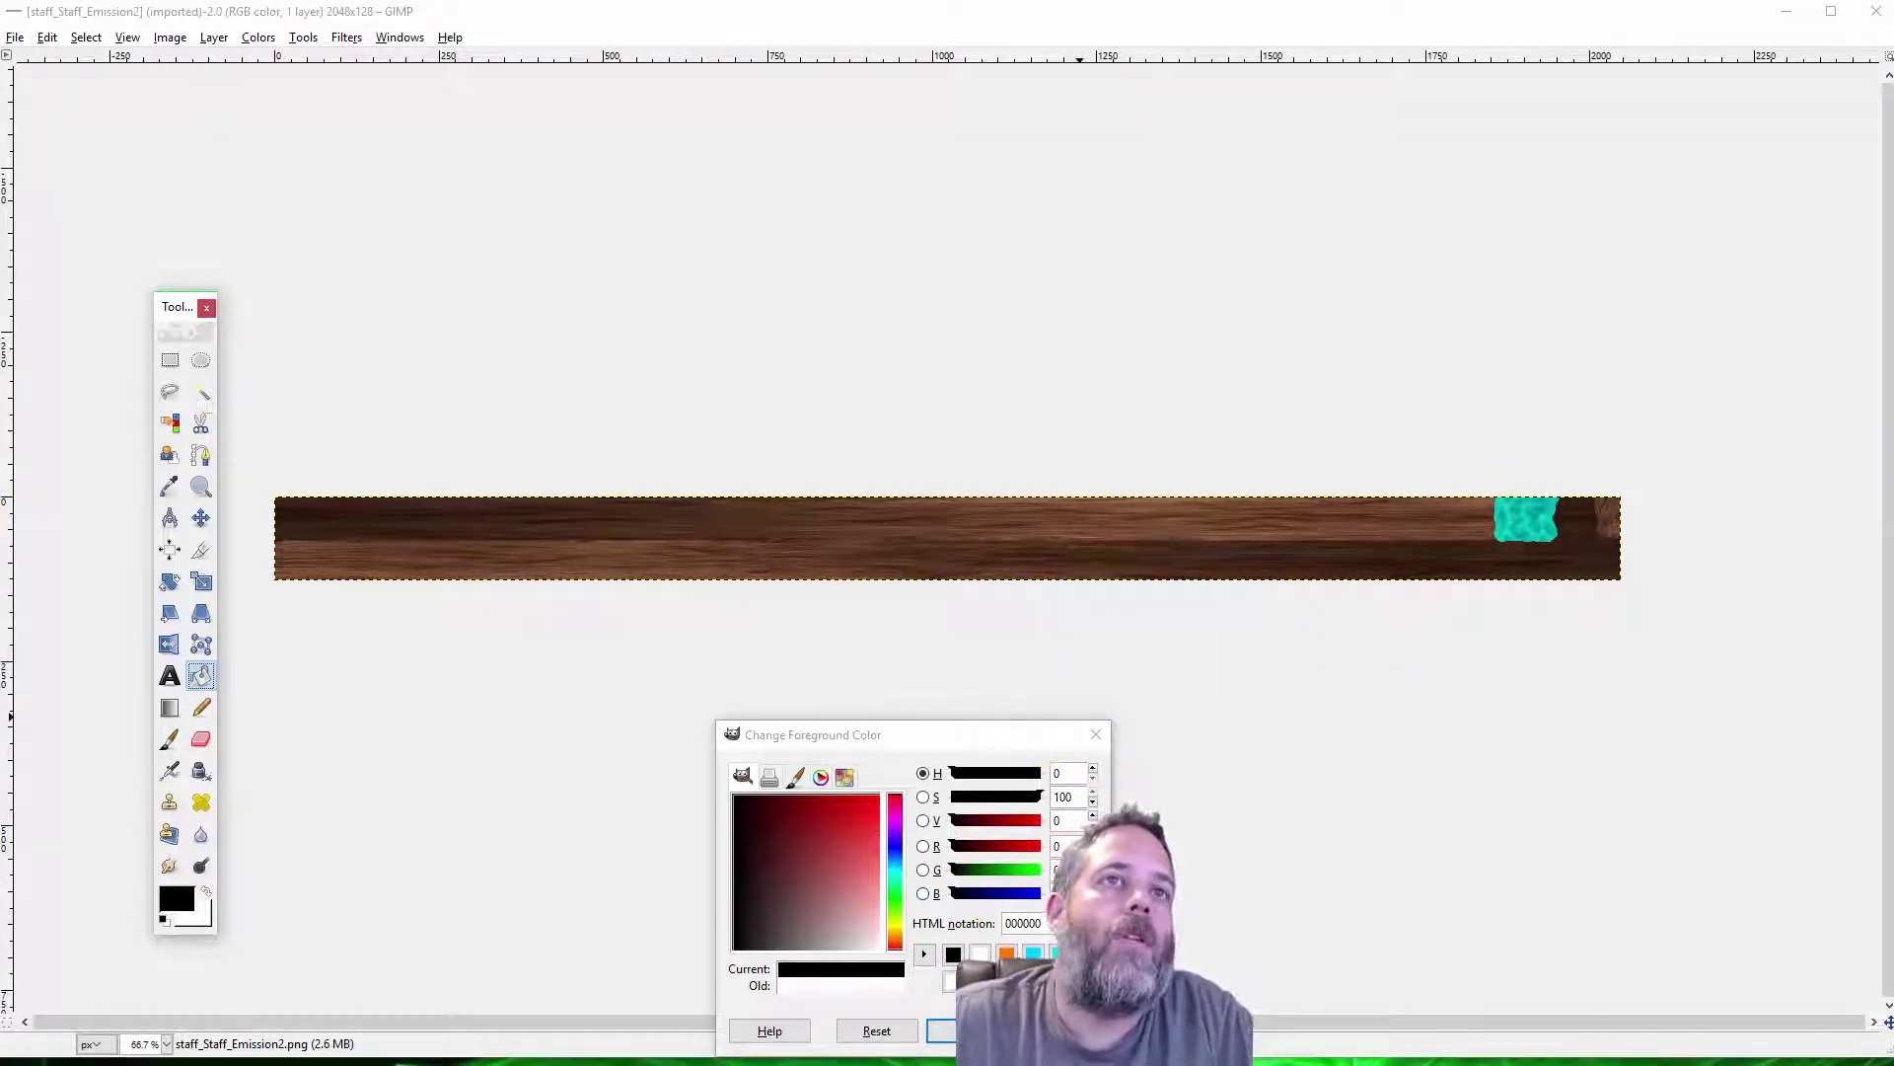
key(Escape)
- Select the teal gem area by color, invert the selection and delete the wood part of the texture
click(88, 38)
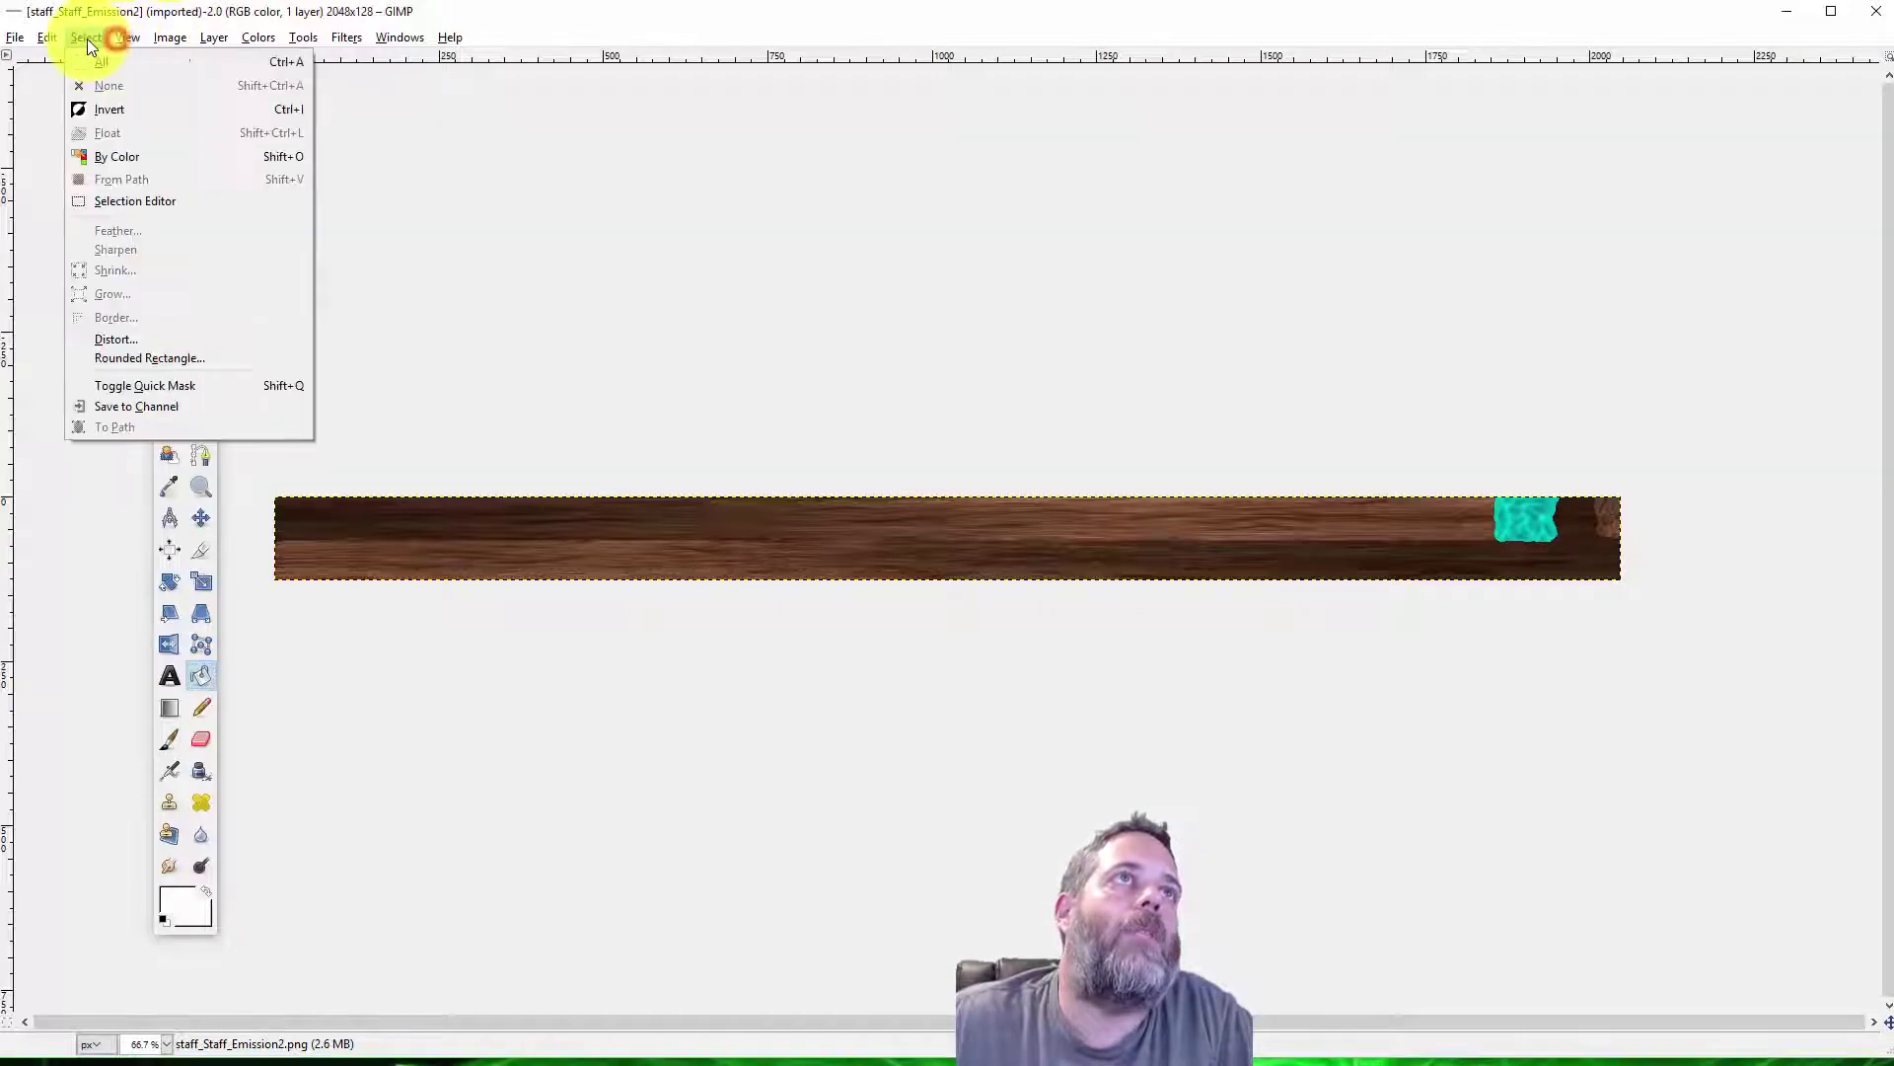
click(114, 166)
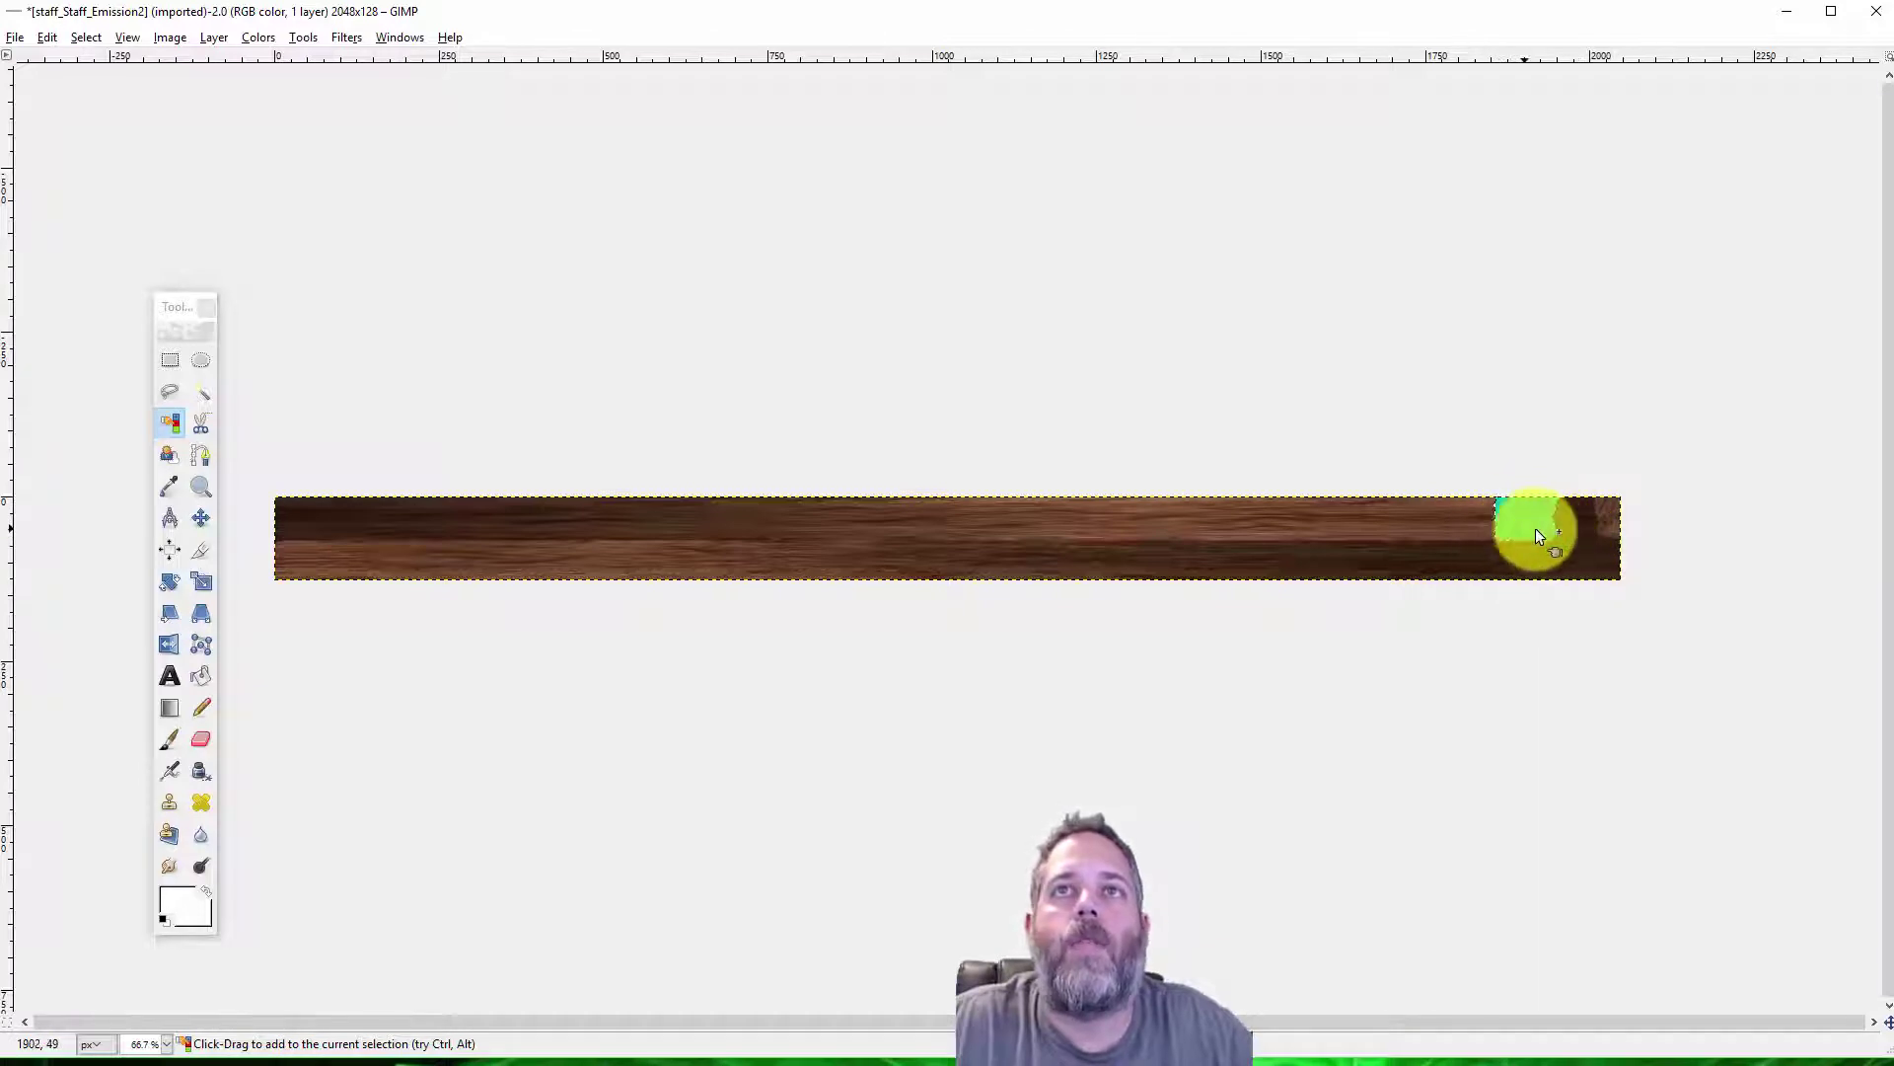
click(86, 38)
click(114, 106)
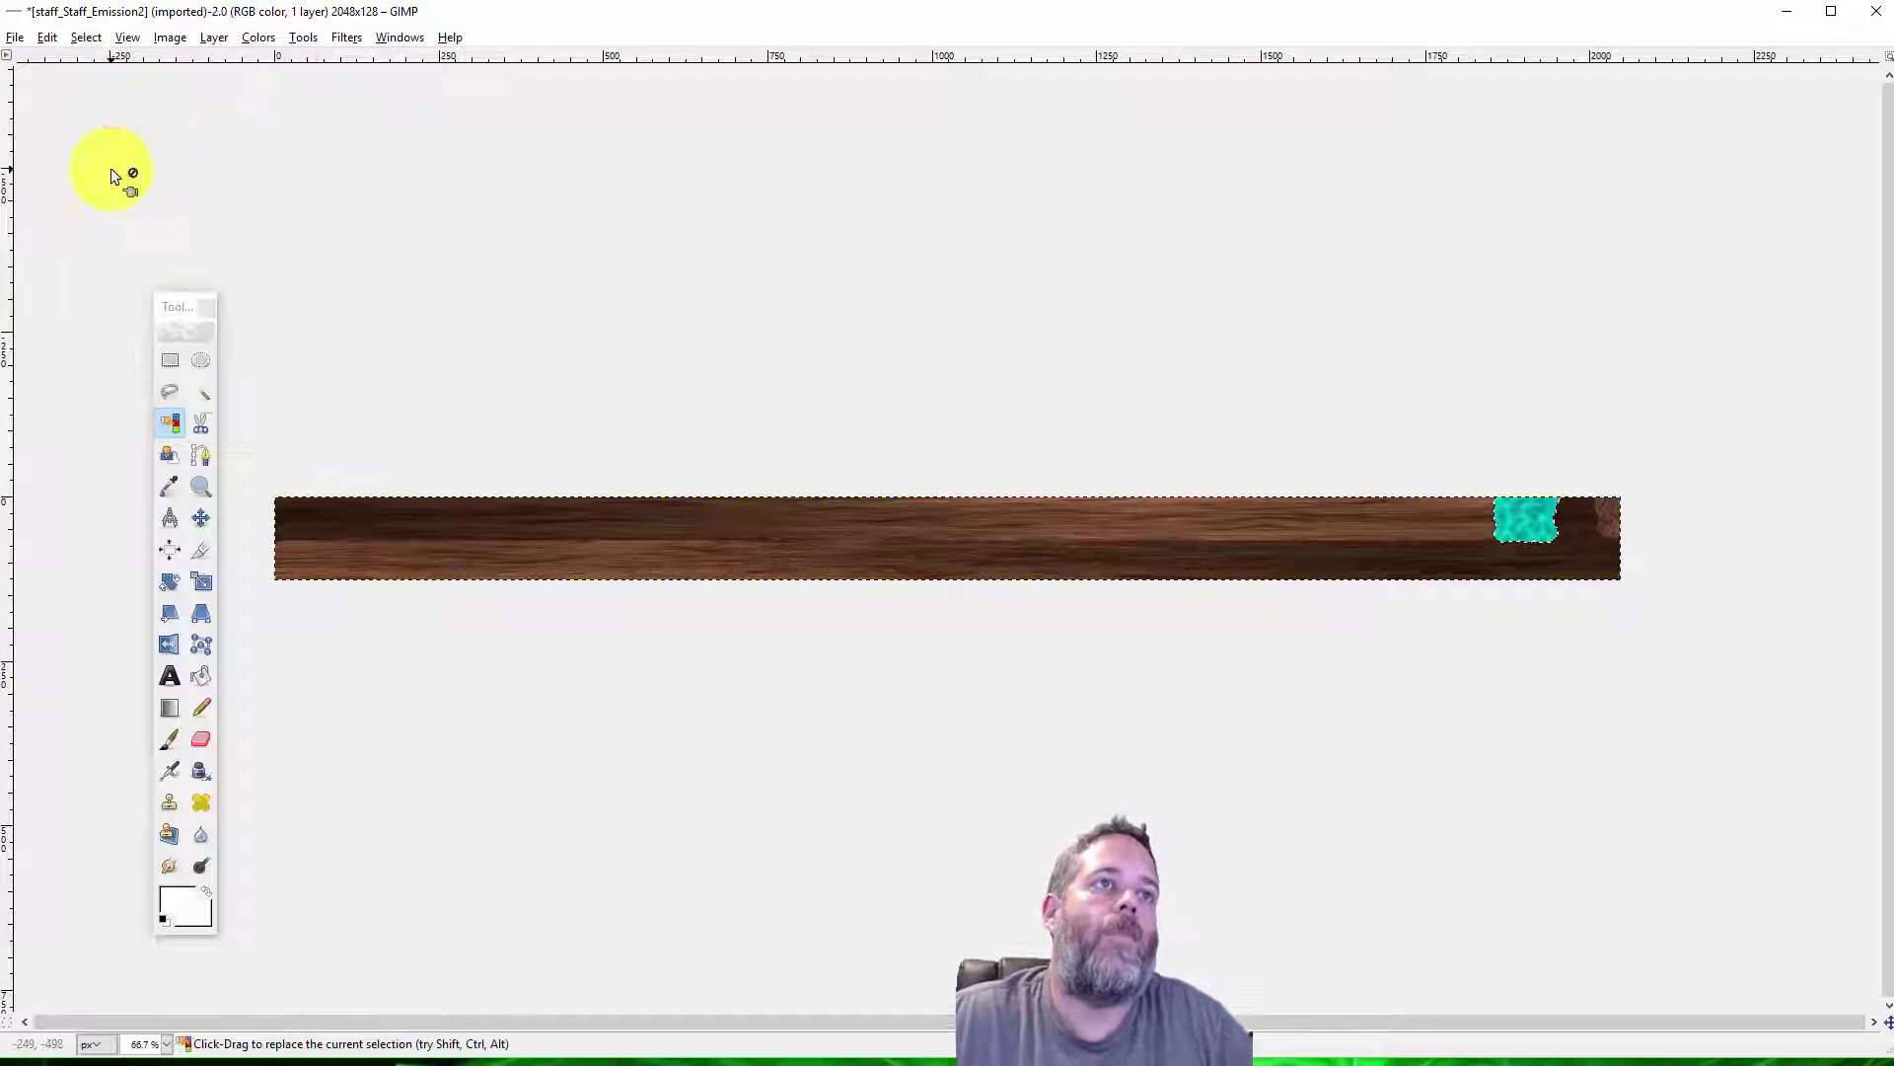
key(Delete)
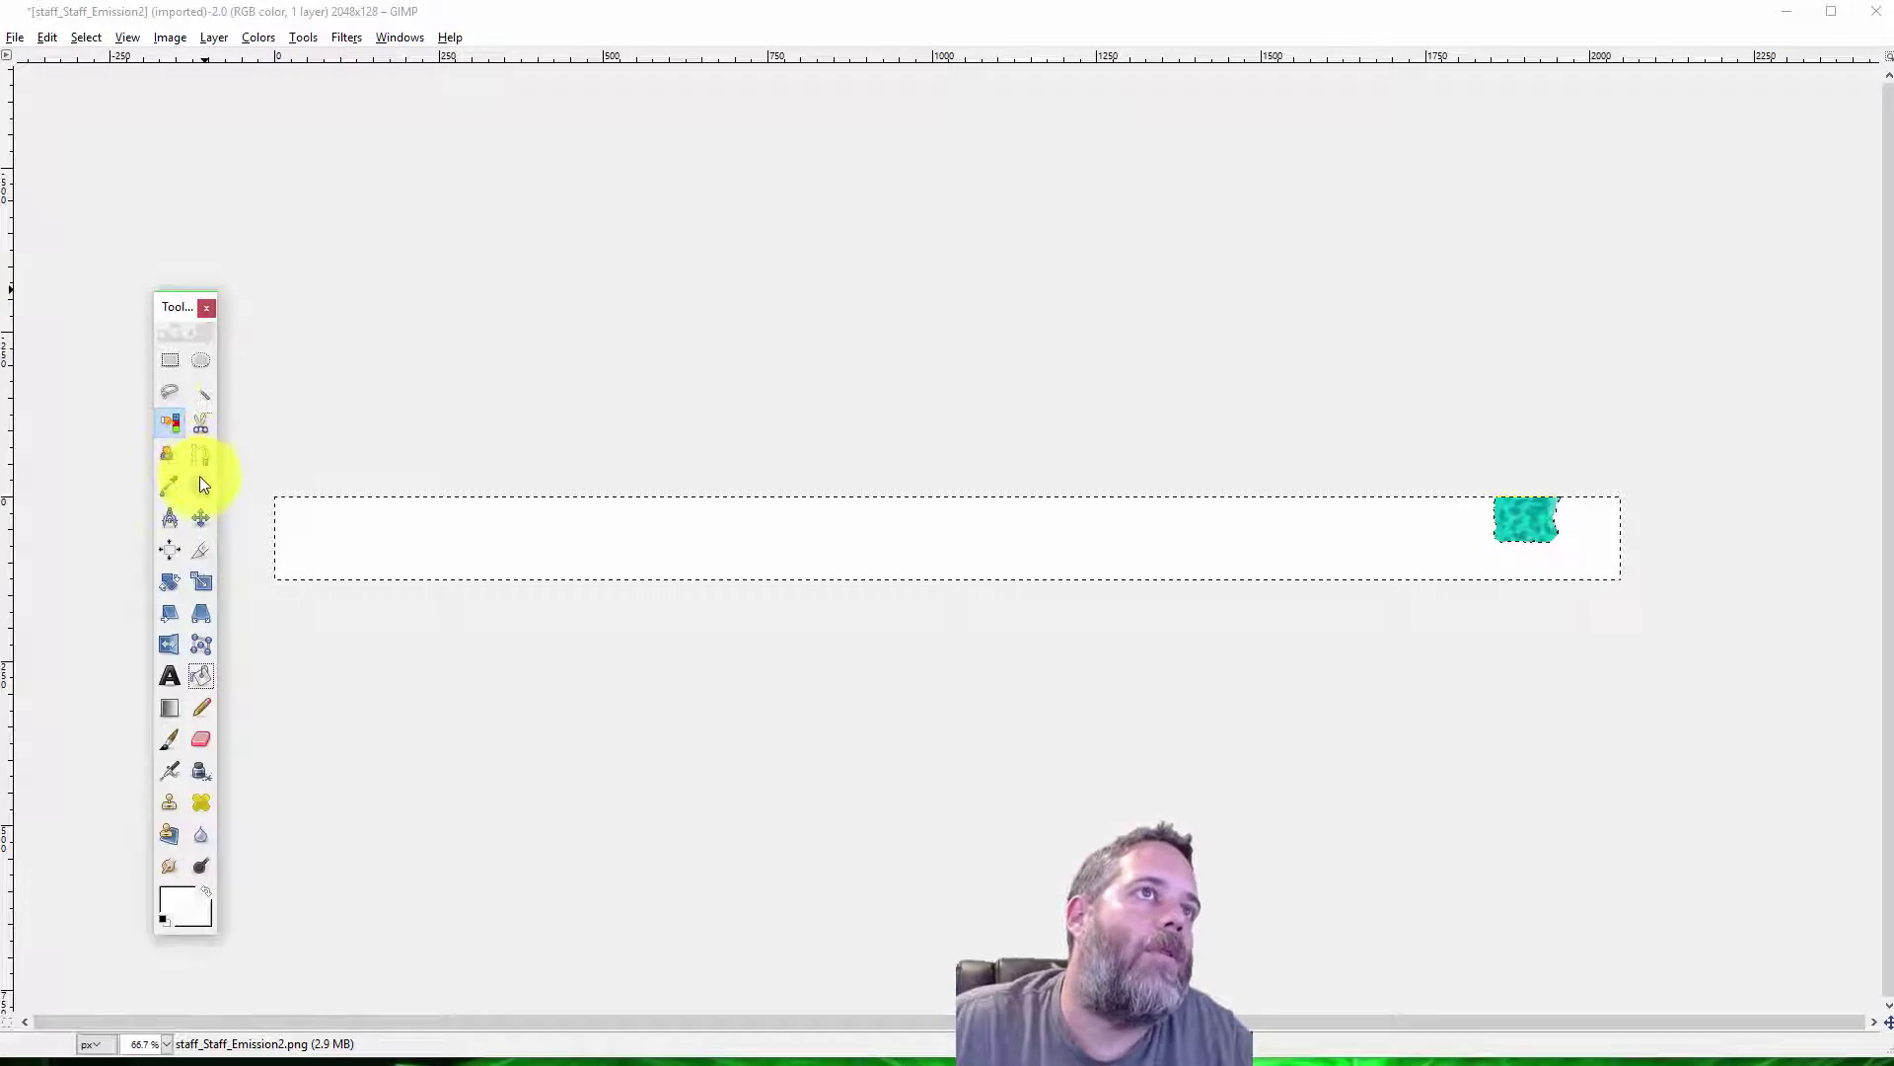
- Set the foreground color to black and bucket-fill the area around the teal gem
click(193, 902)
drag(751, 854, 759, 945)
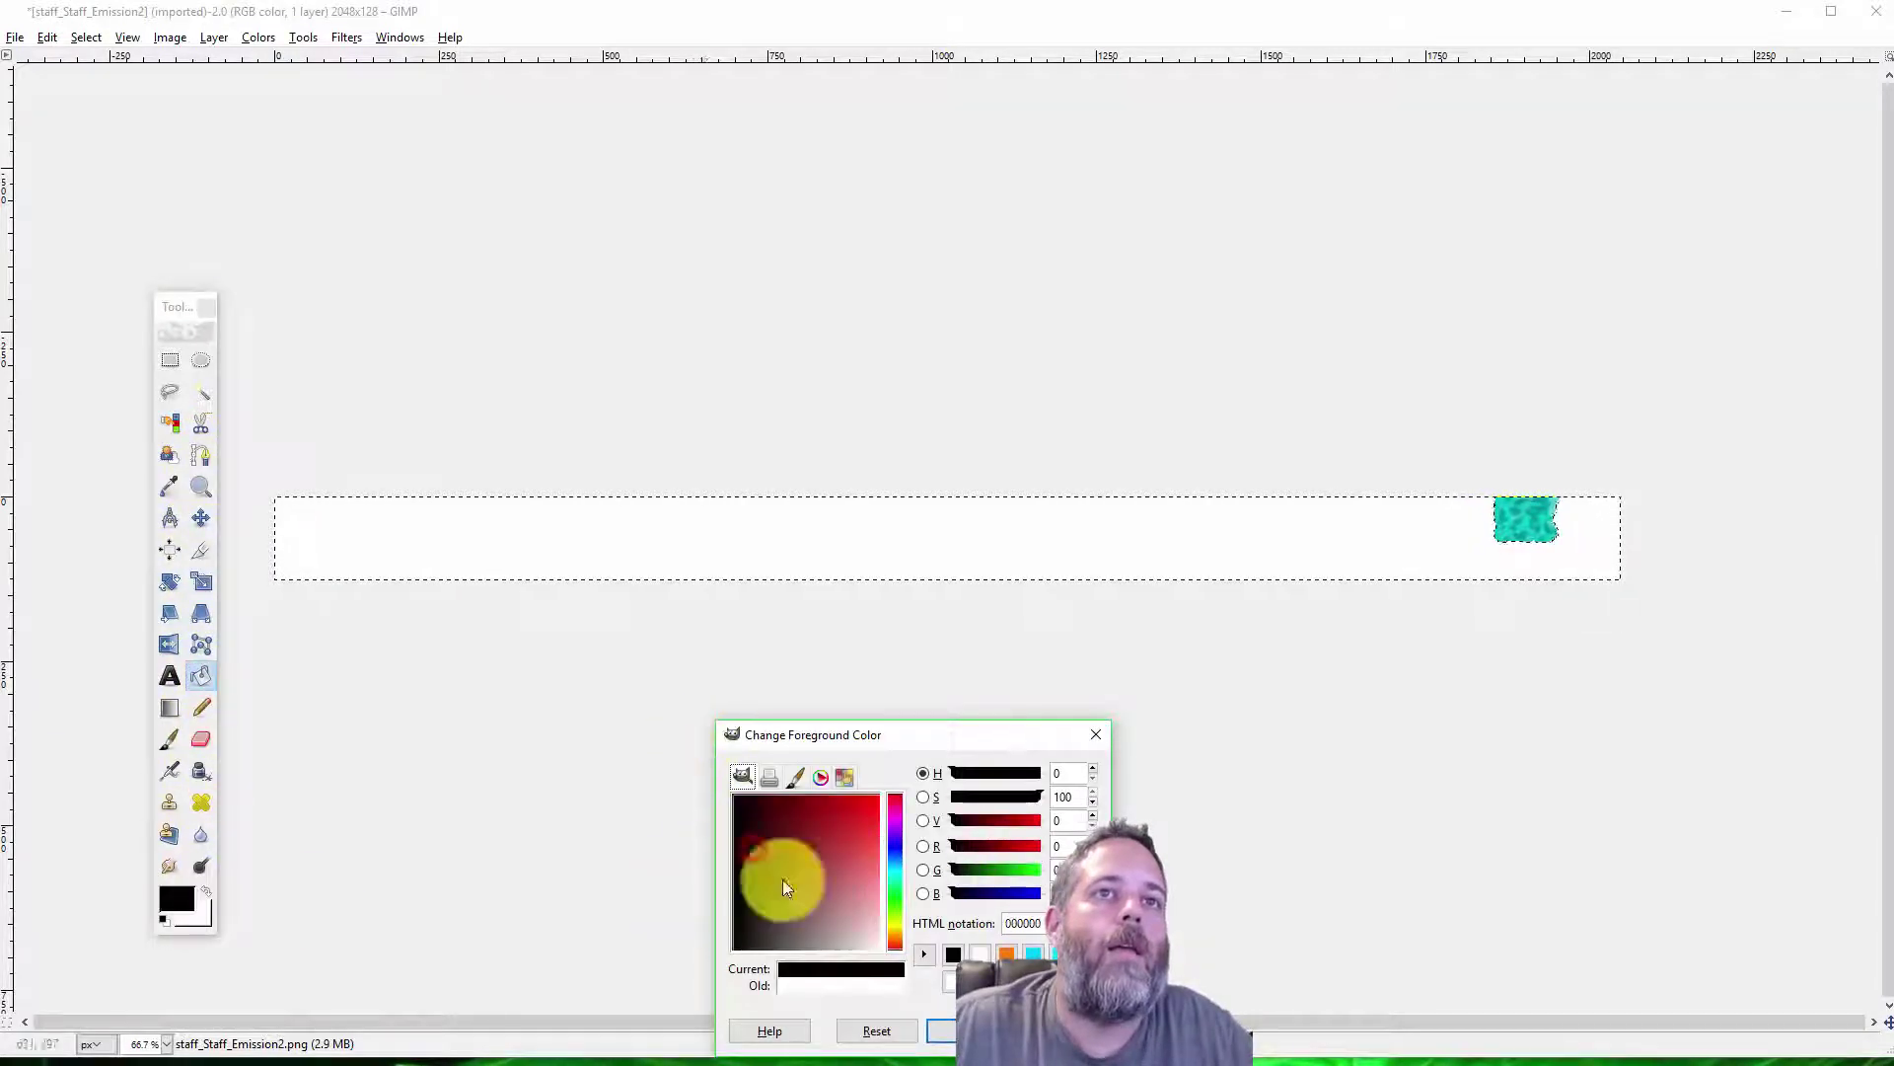
click(942, 1030)
click(881, 564)
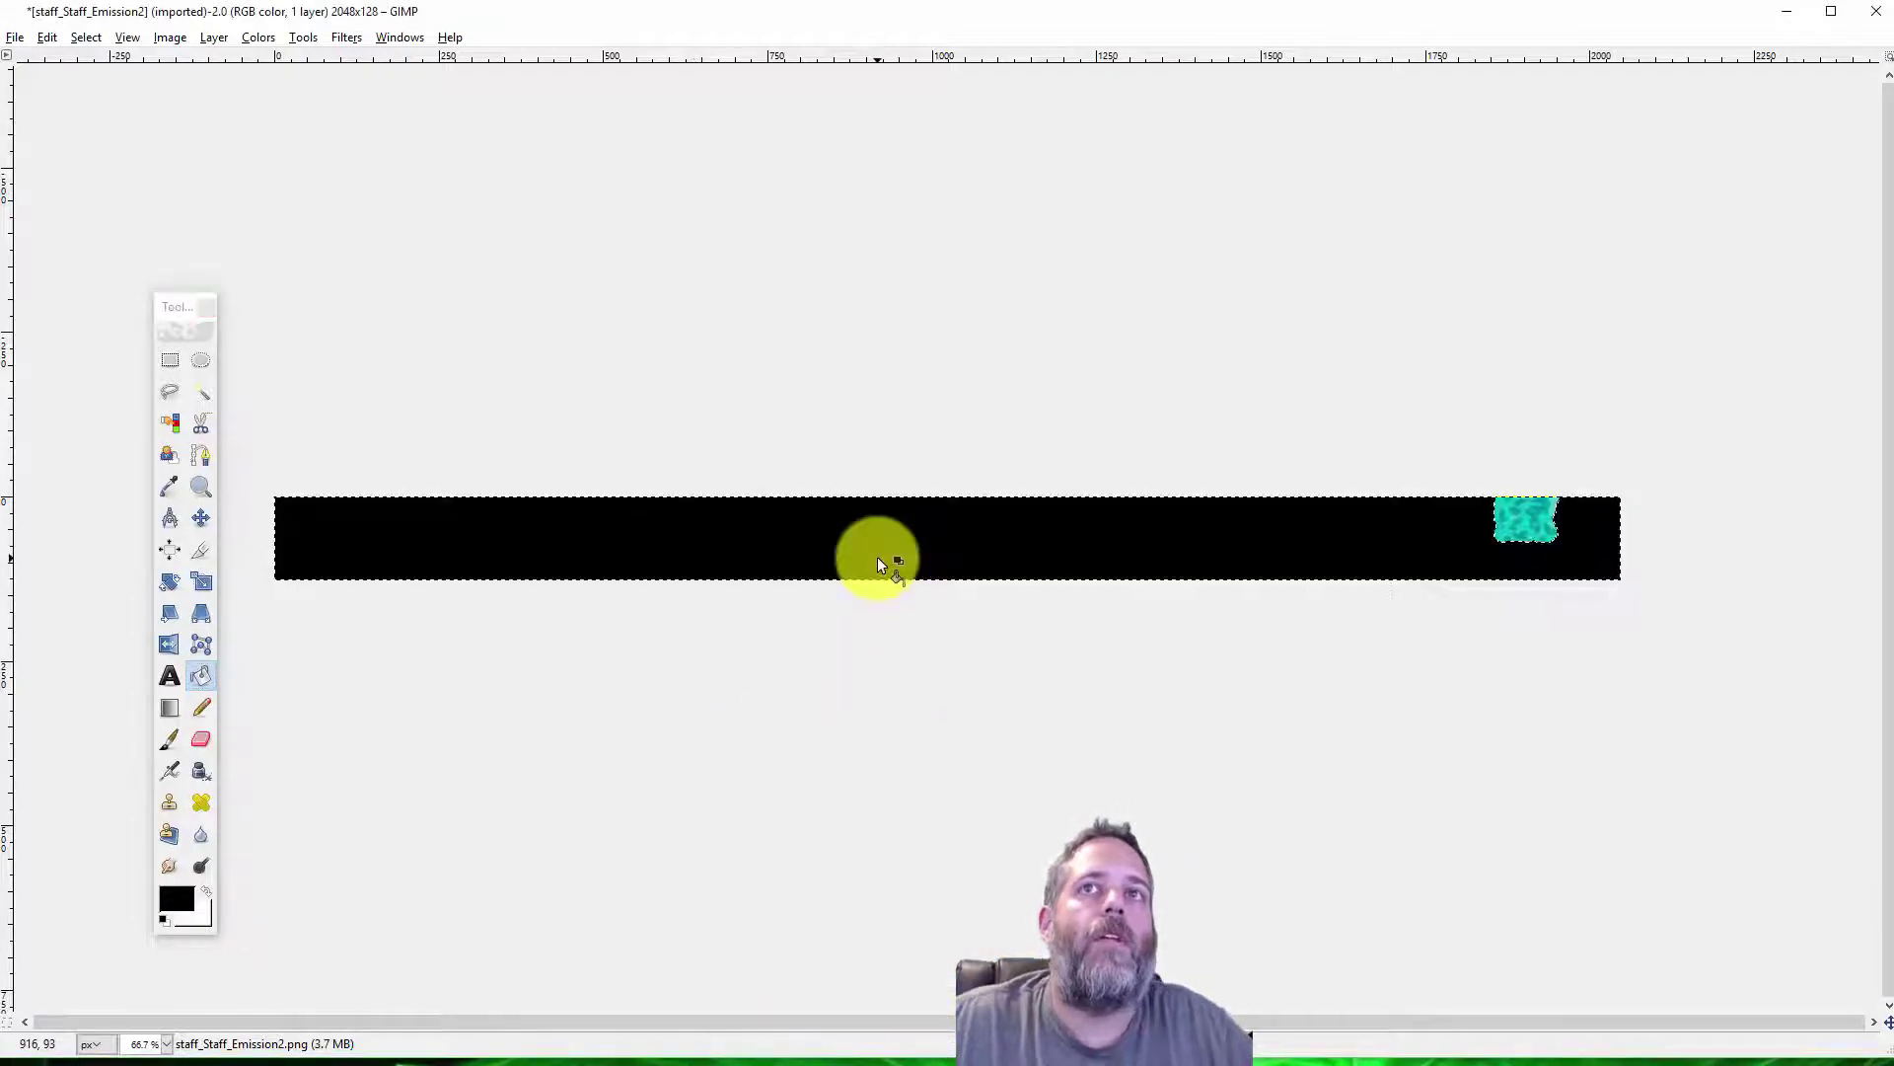
- Overwrite staff_Staff_Emission2.png with the edited image, minimize its window and switch back to Unity
click(14, 38)
click(96, 284)
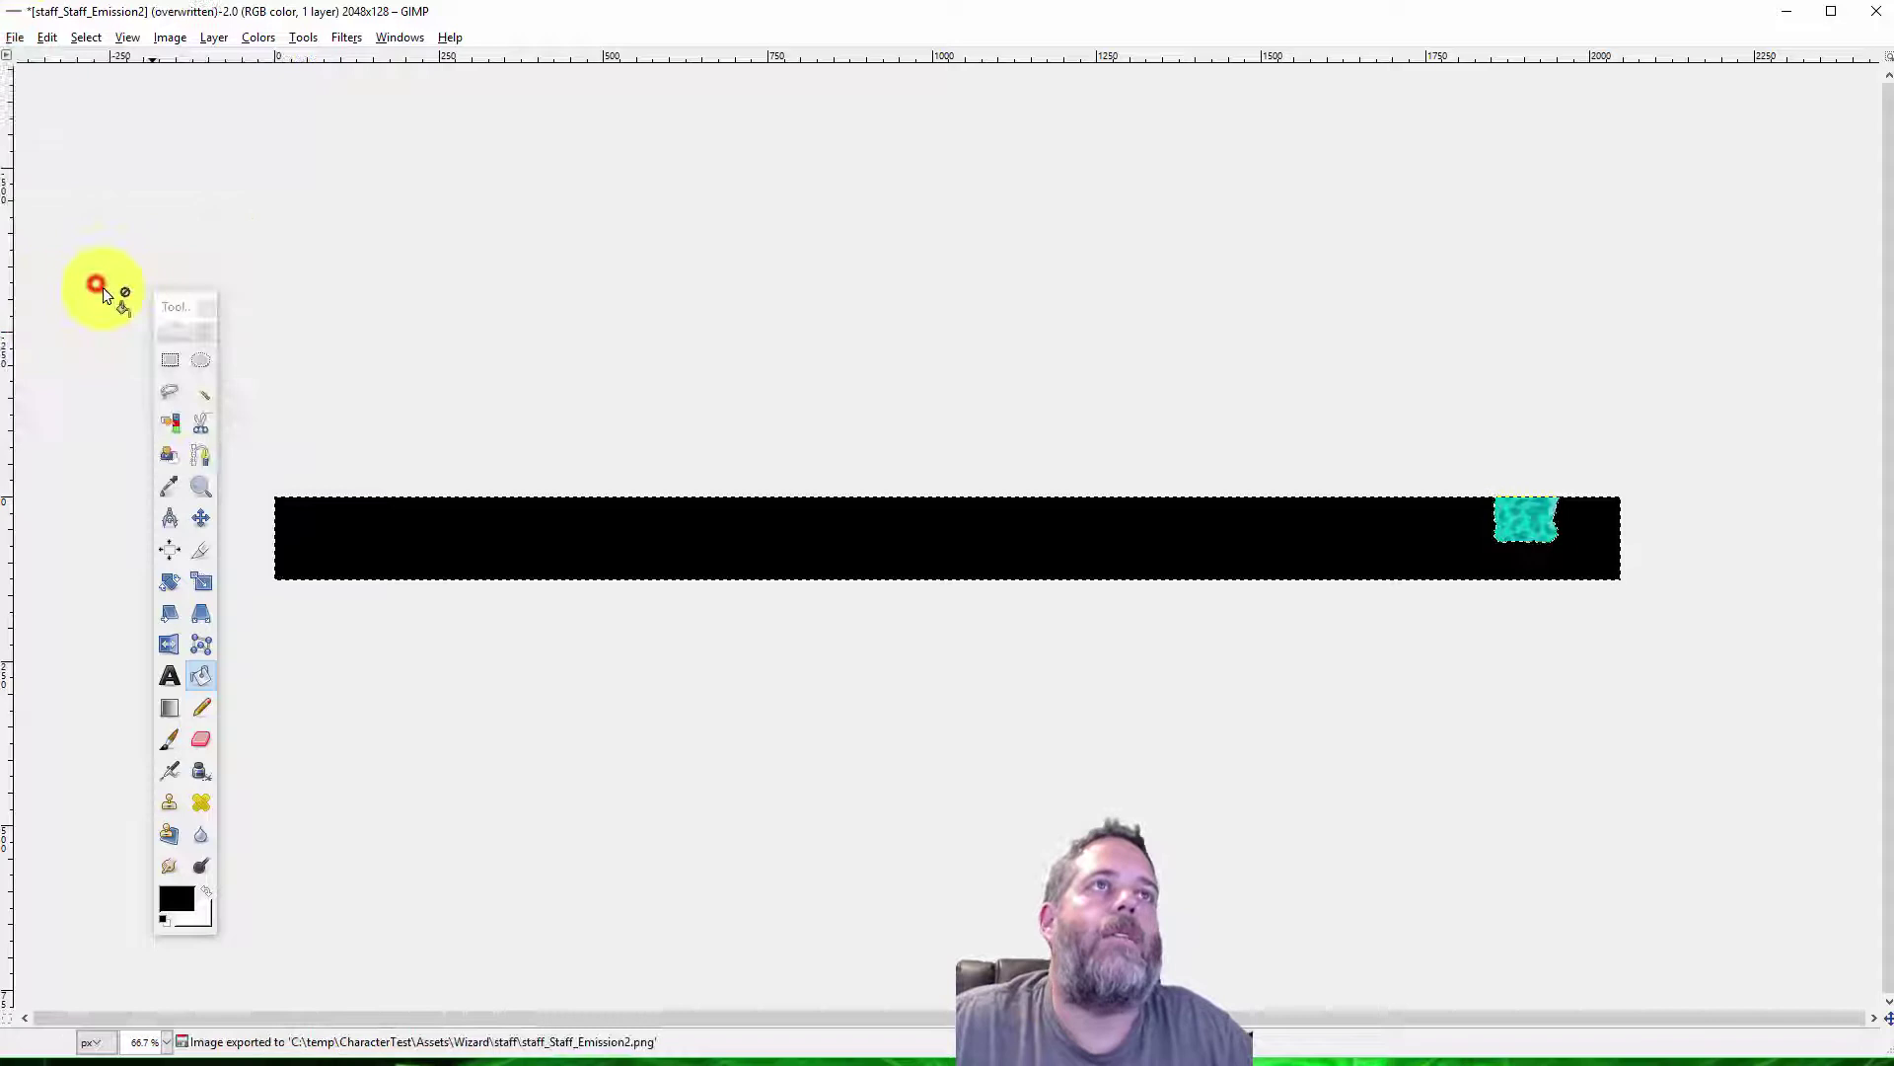
click(1788, 18)
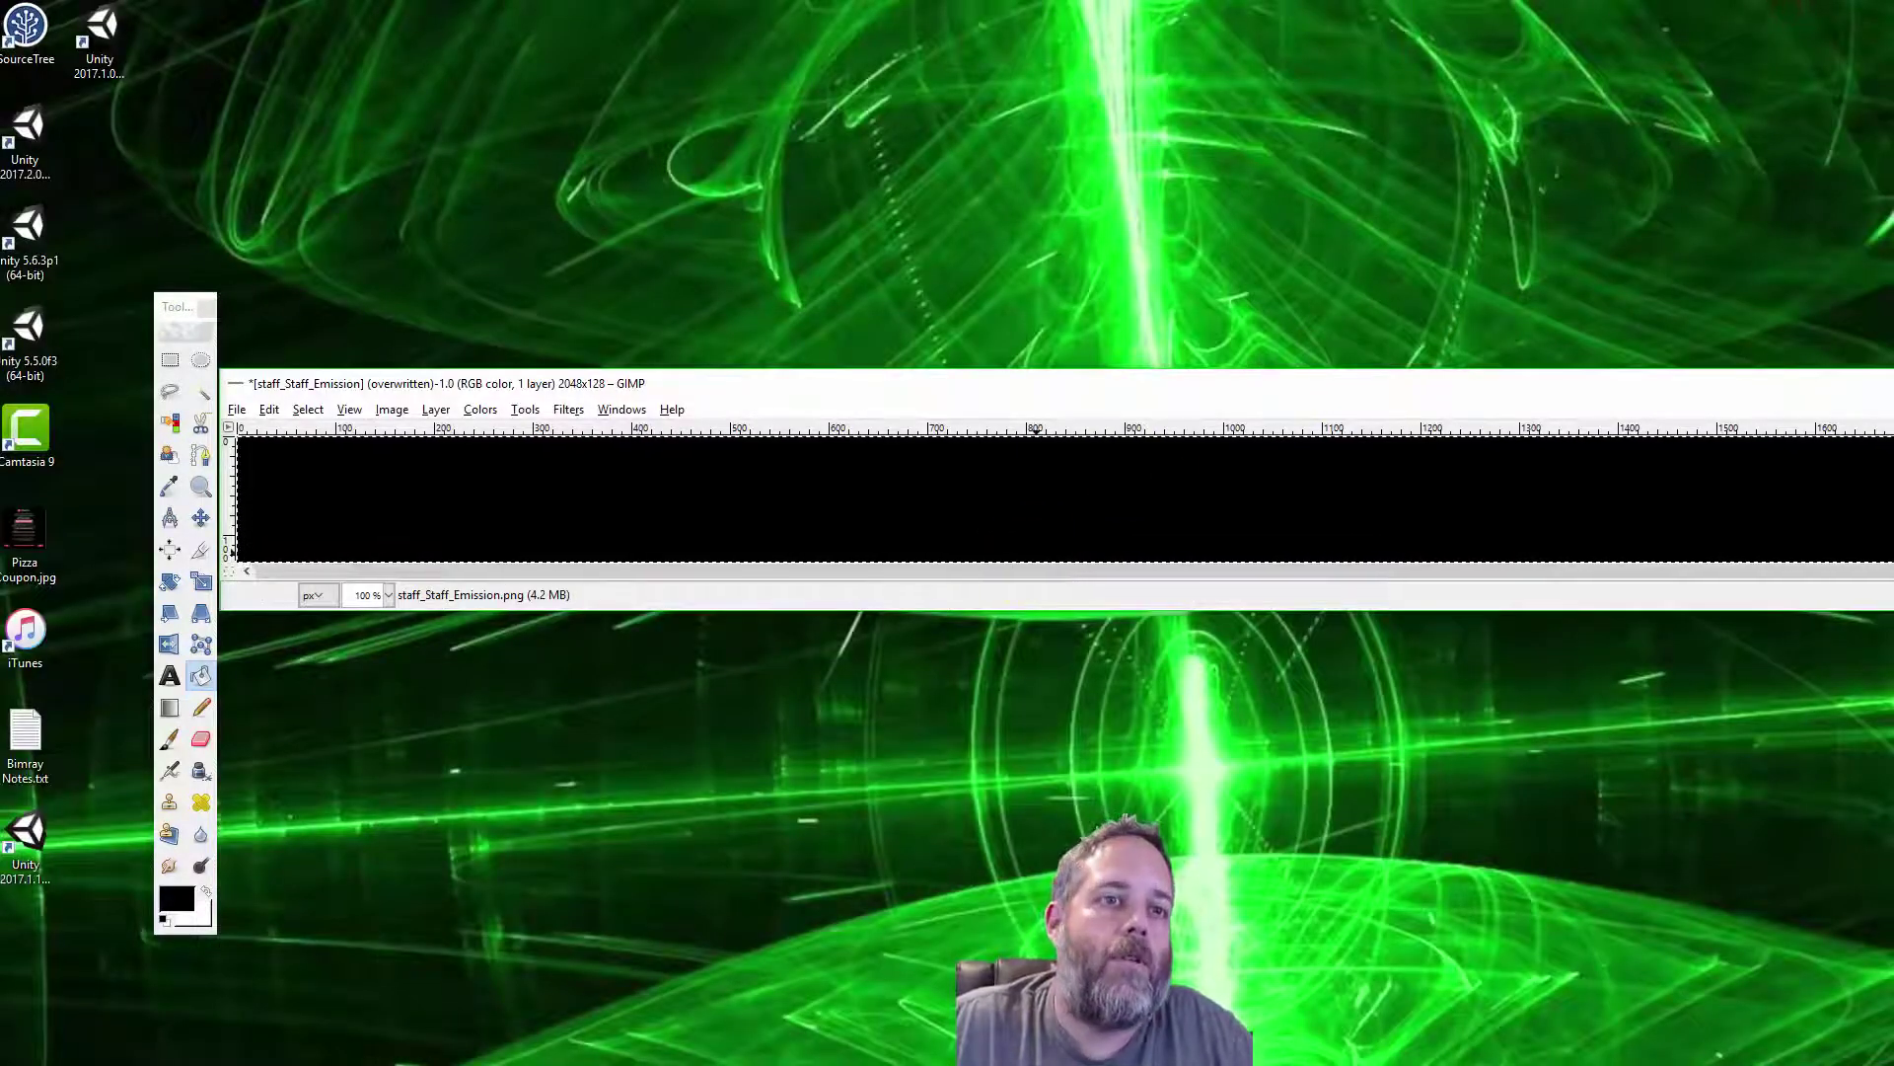
key(alt+Tab)
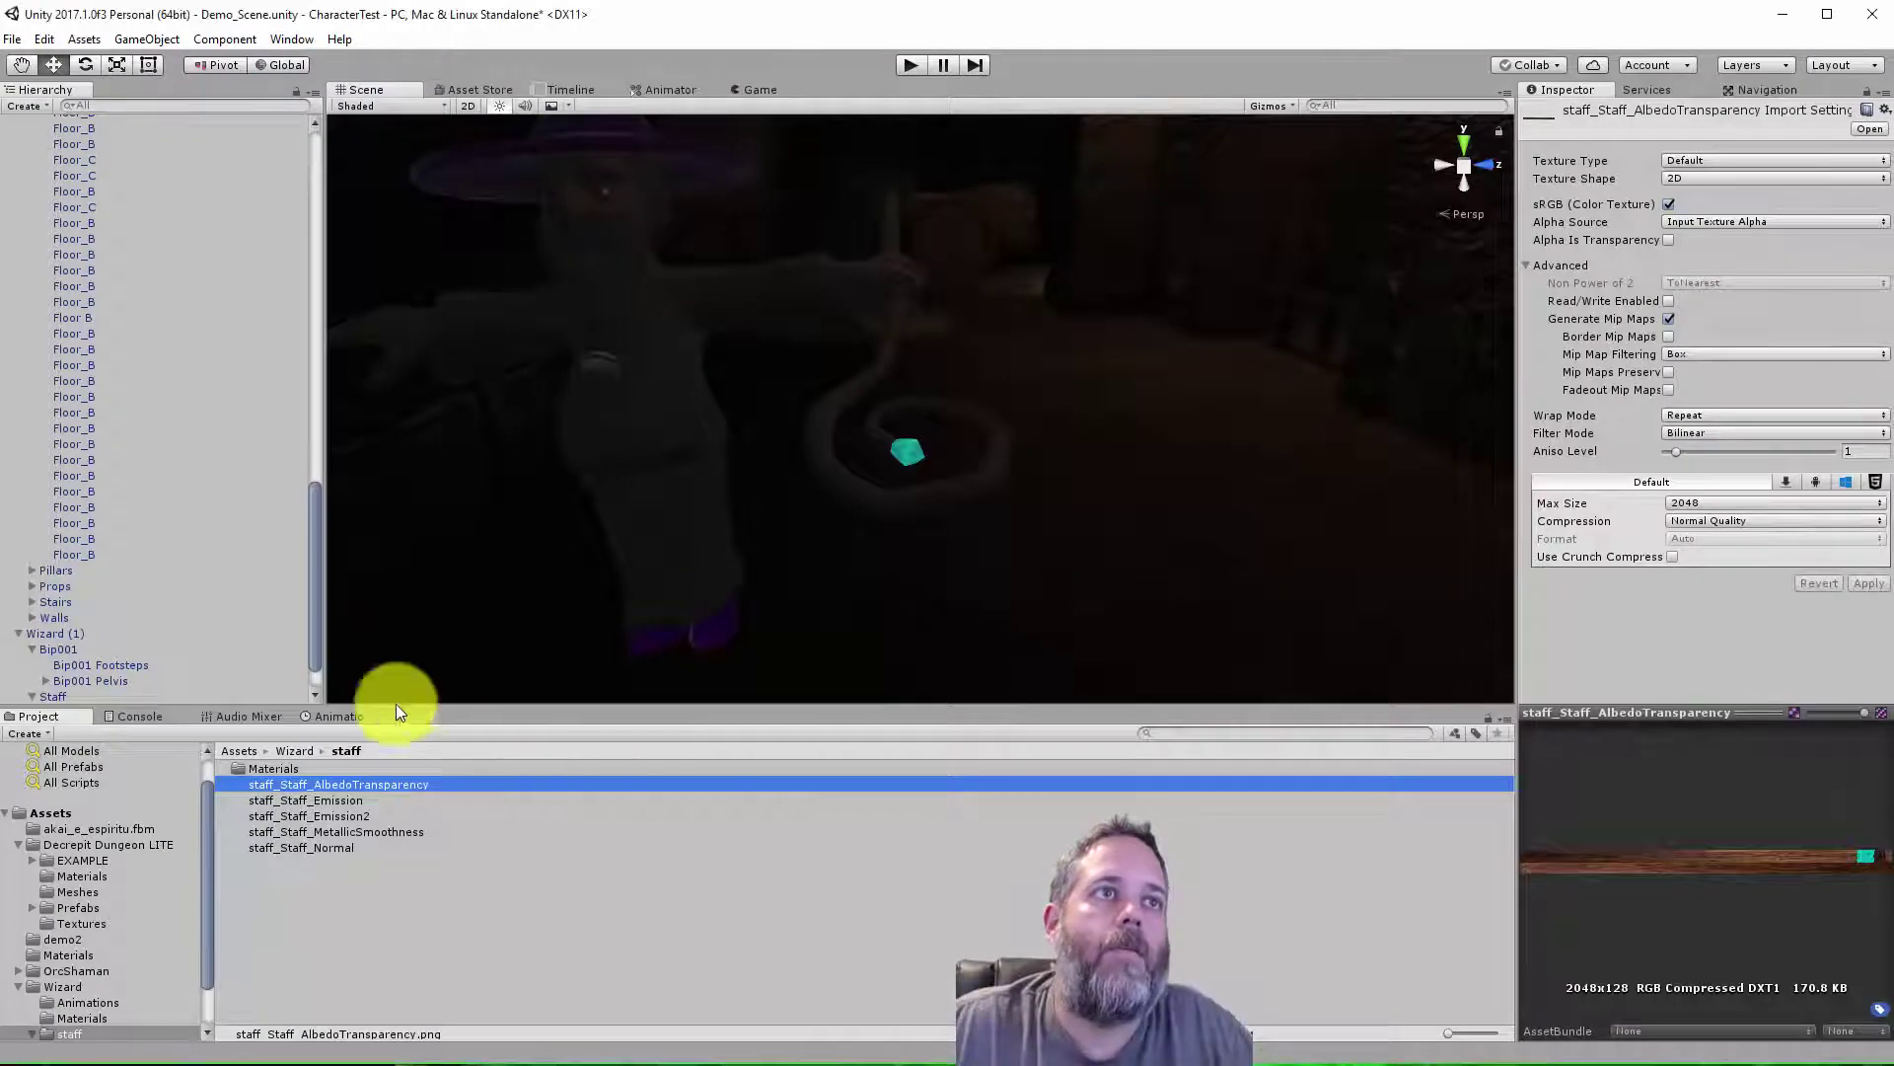
- Assign the staff_Staff_Emission2 texture as the emission map of the Staff's material
click(51, 696)
scroll(1552, 749, down, 5)
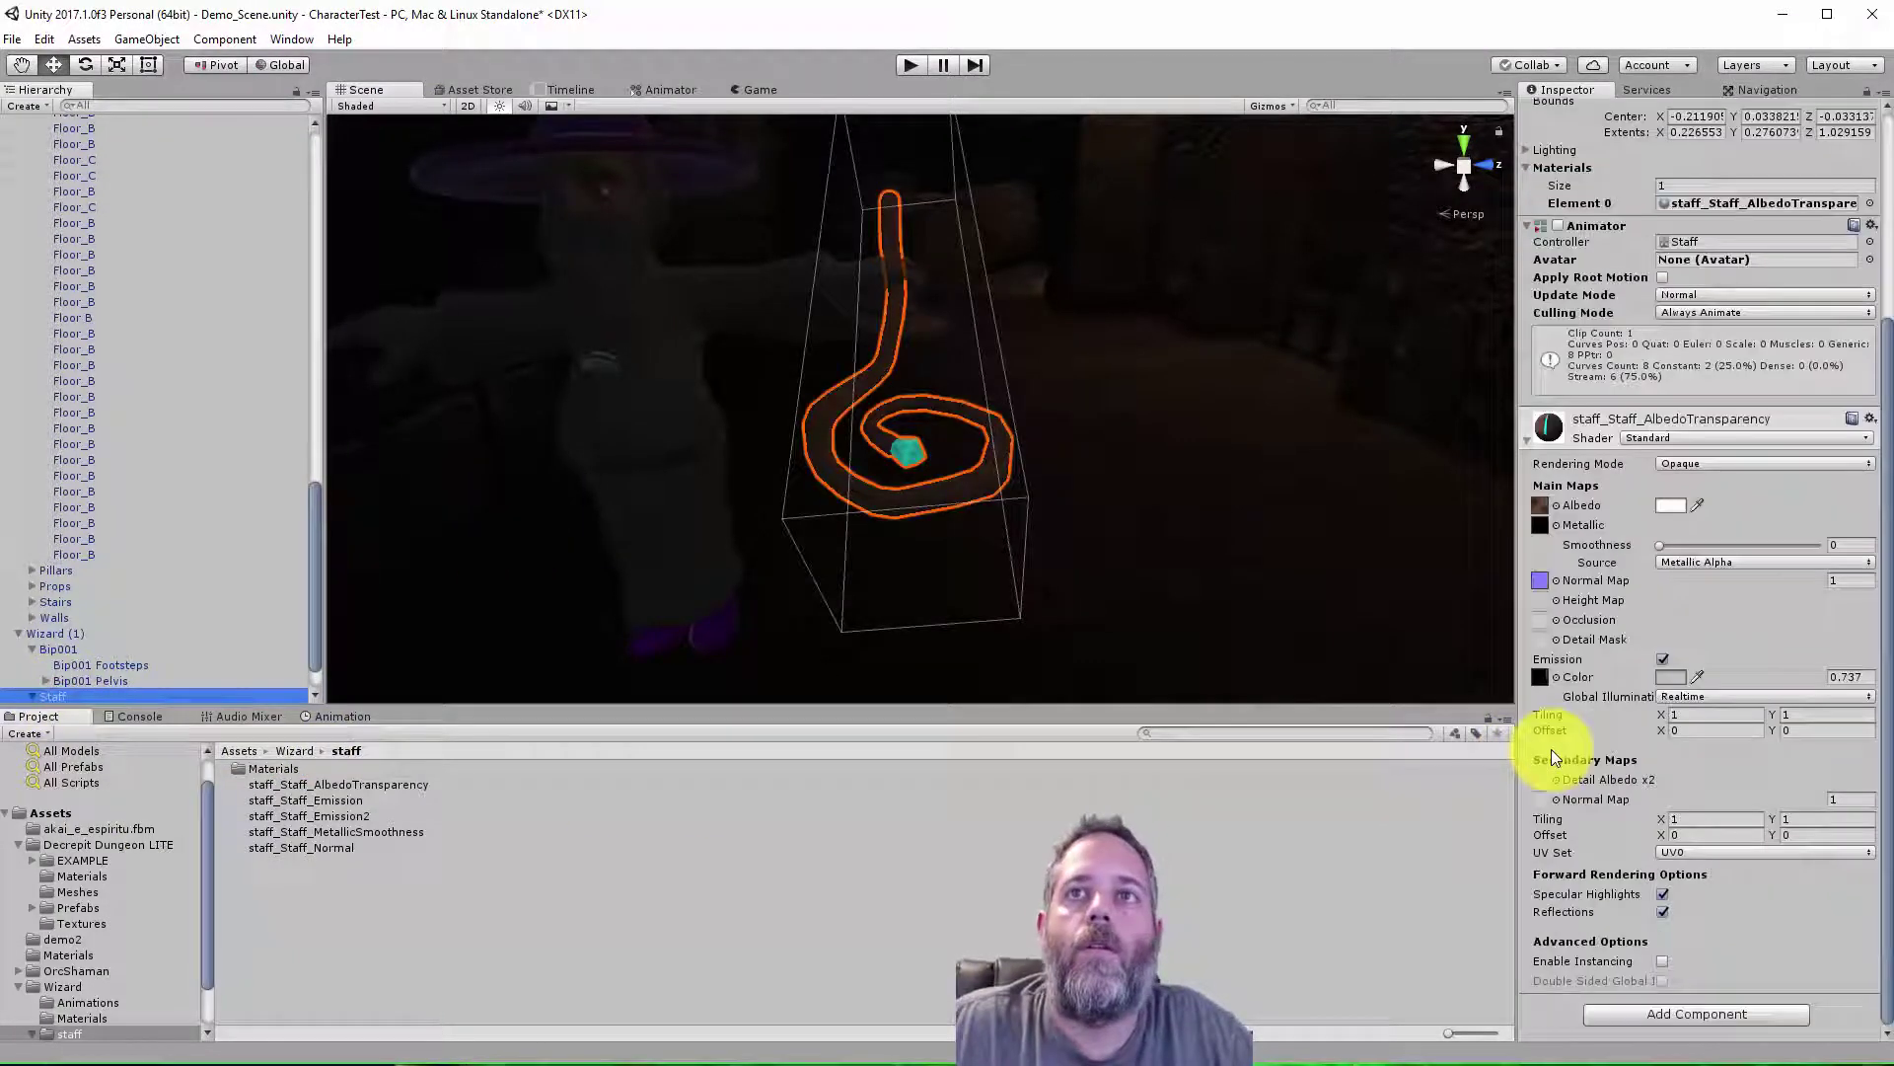
click(1556, 678)
double_click(665, 637)
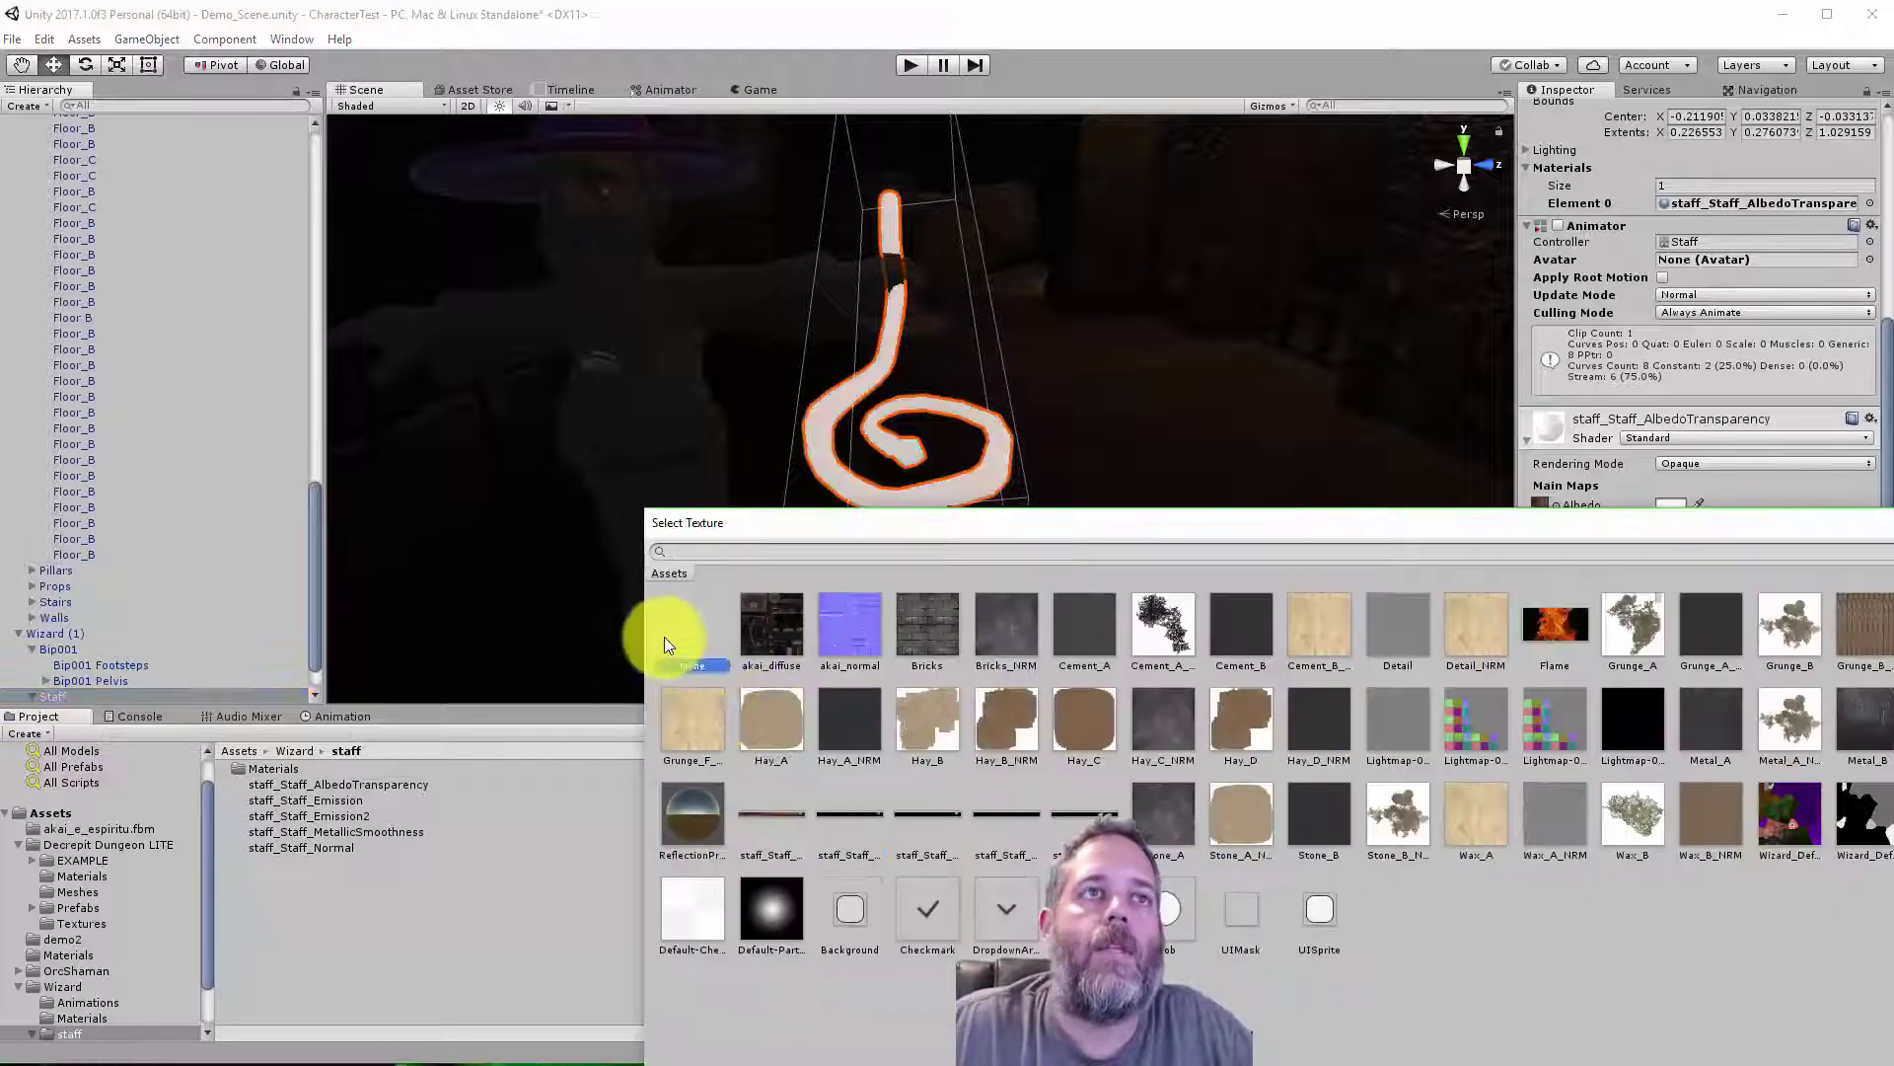
drag(346, 815, 1545, 686)
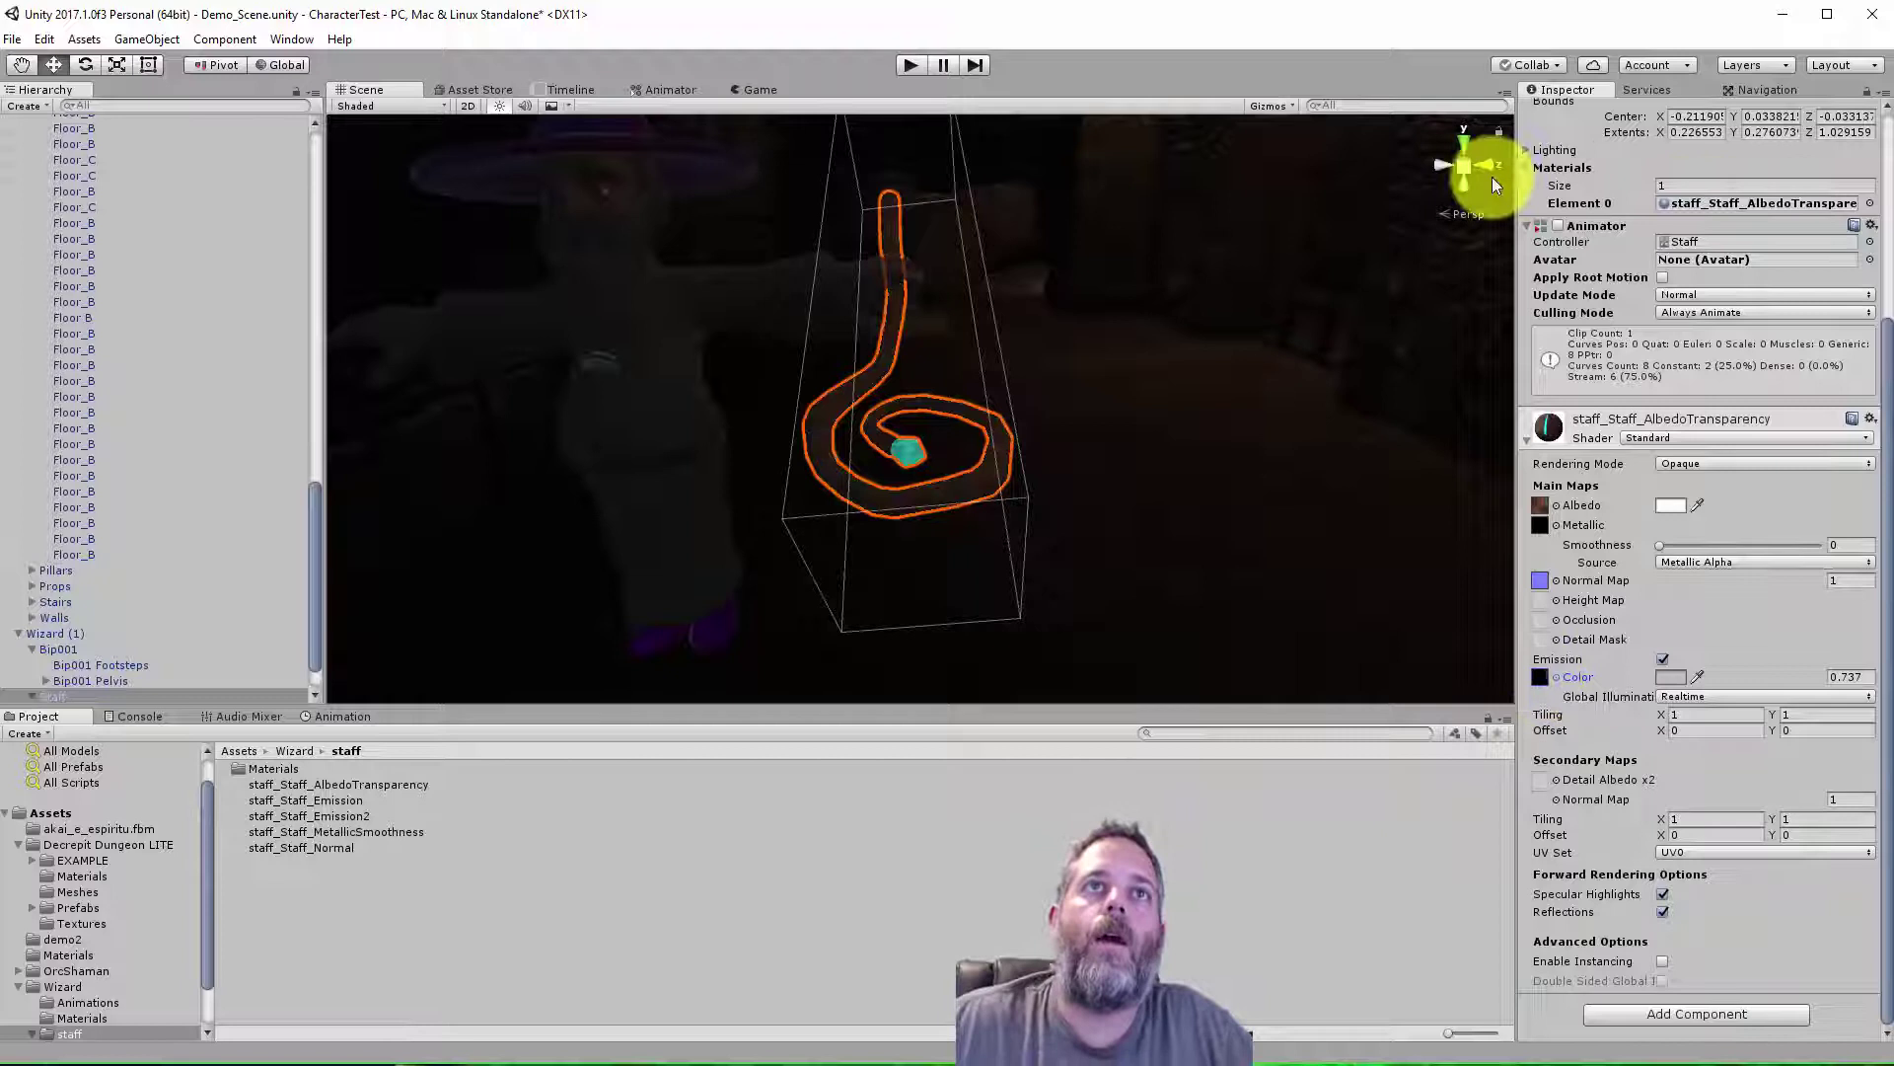
- Examine the teal area of the original staff_Staff_Emission image in GIMP, and return to Unity
key(alt+Tab)
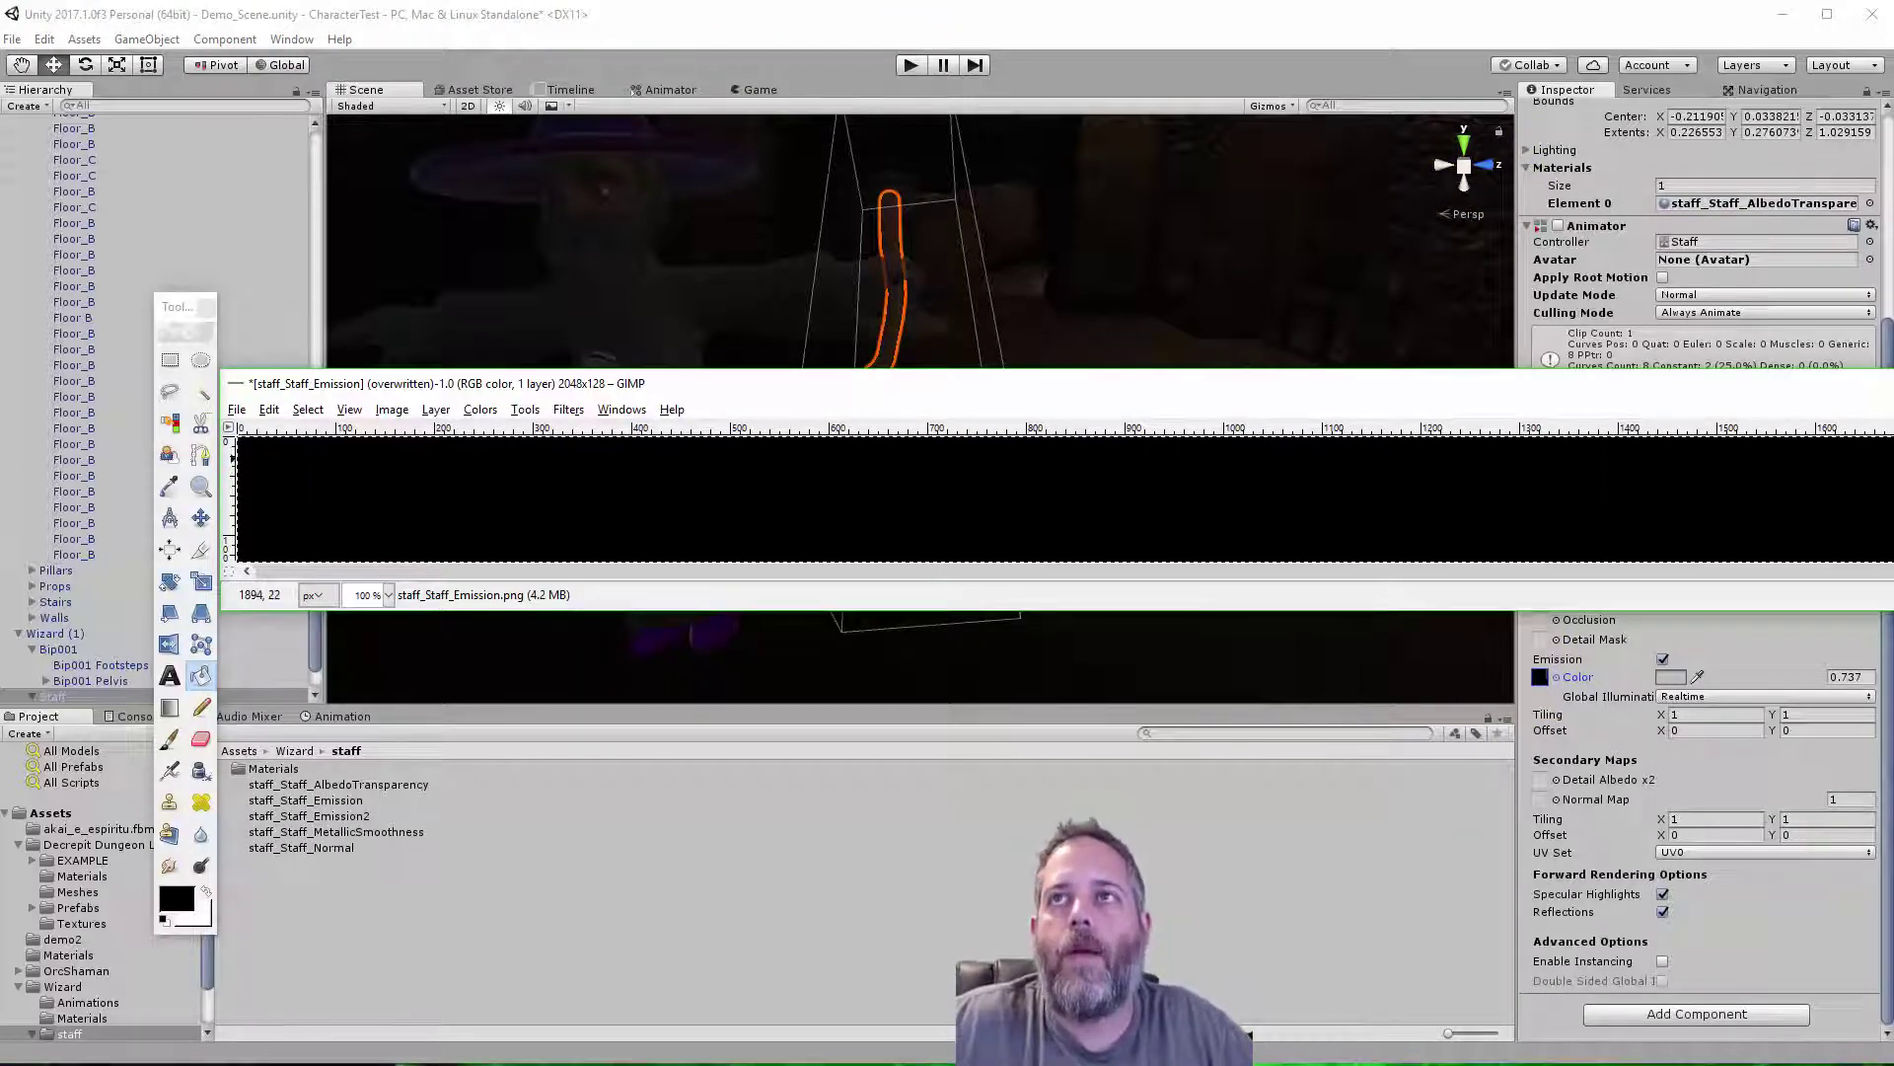
drag(1893, 387, 1626, 391)
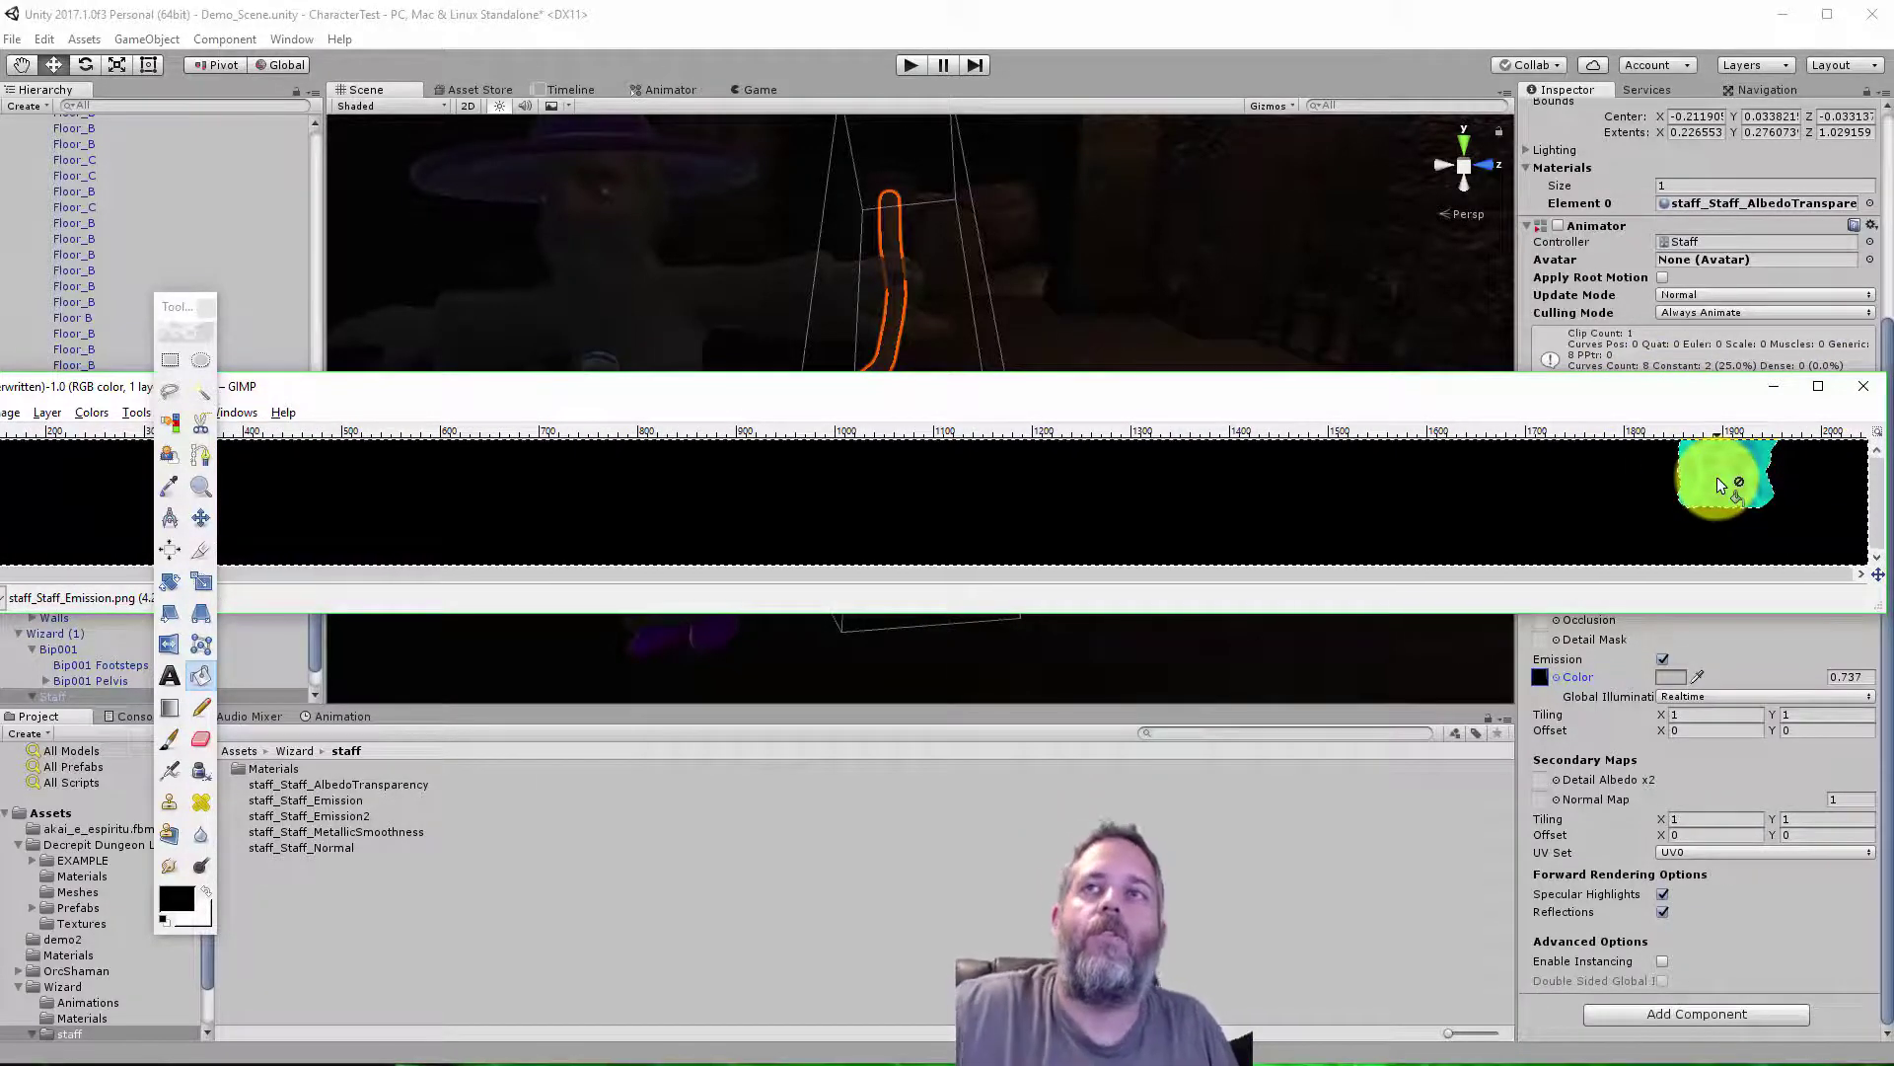
click(1773, 386)
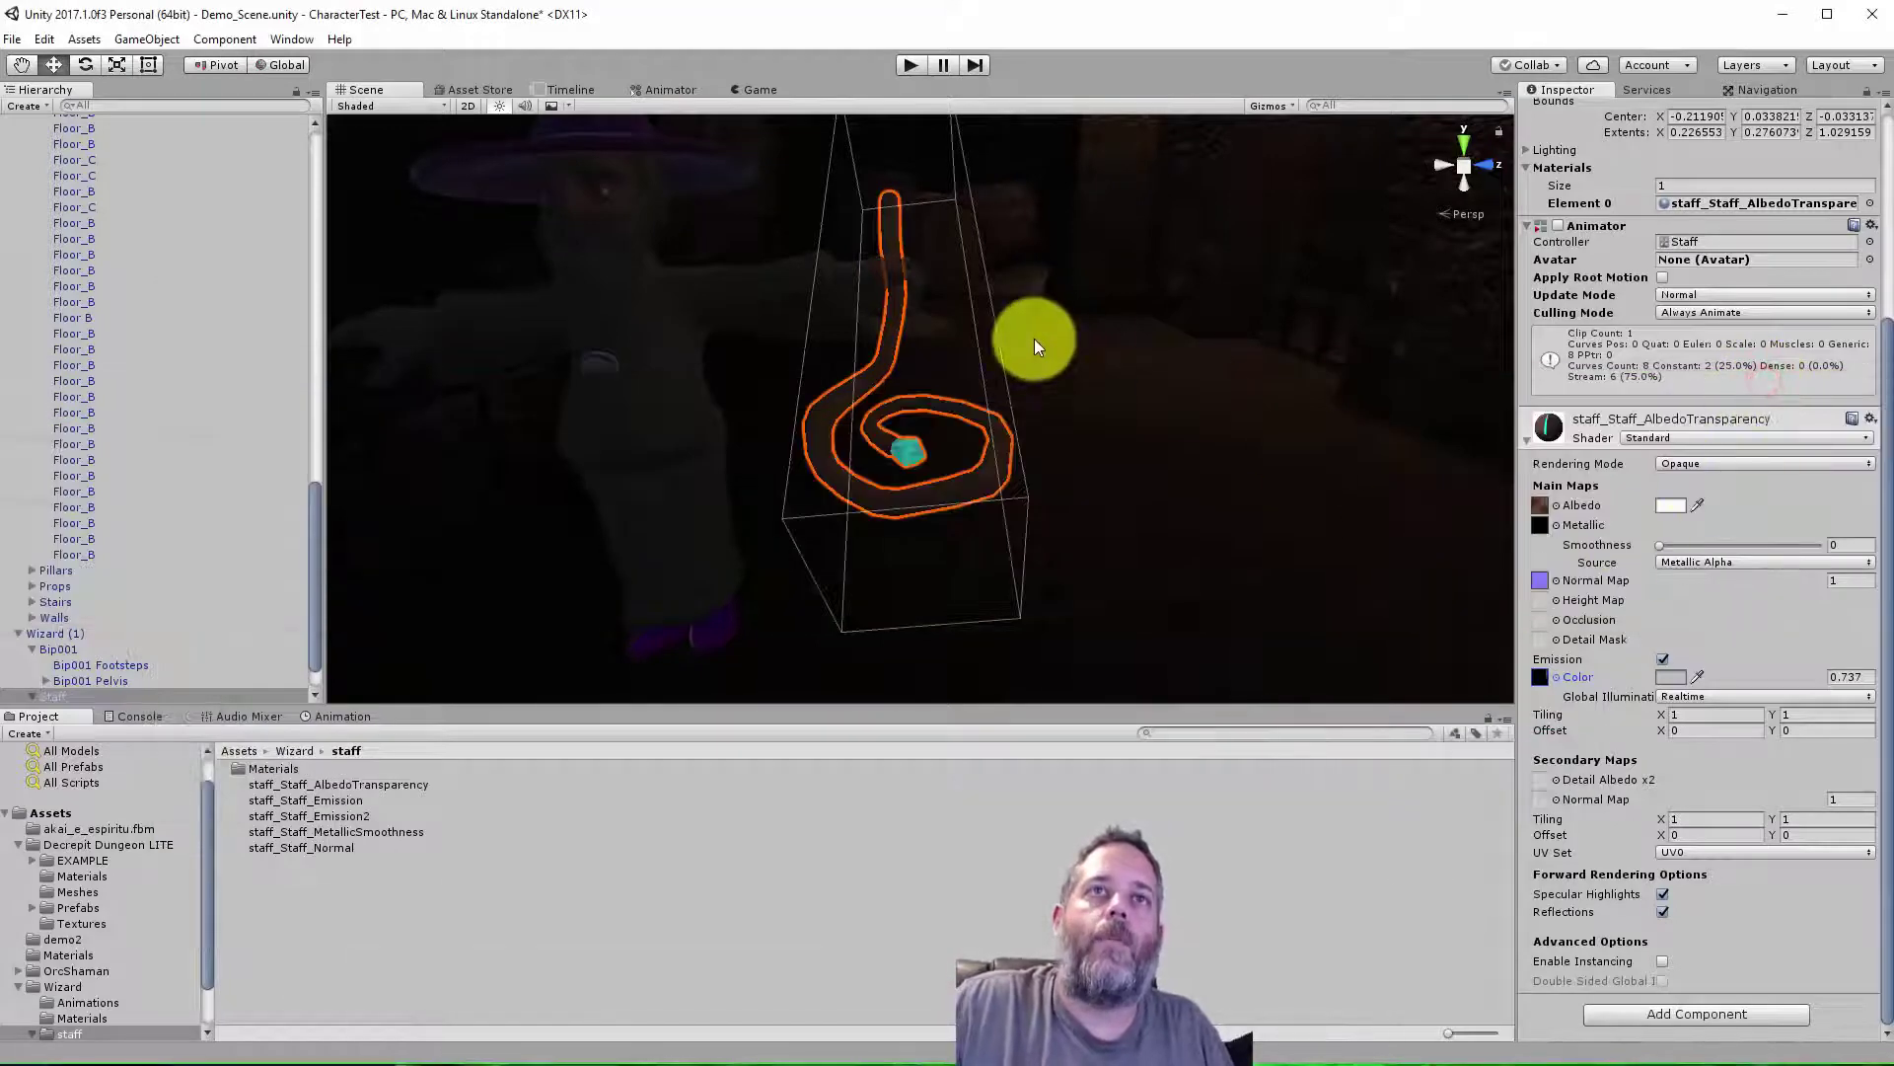
- Set the staff material's emission brightness to 0.73 and open the Wizard folder in the project assets
click(1784, 667)
mouse_move(1796, 686)
mouse_down()
mouse_move(1884, 673)
mouse_move(1827, 660)
mouse_move(1893, 669)
mouse_move(1756, 677)
mouse_move(1825, 695)
mouse_move(1890, 677)
mouse_move(1820, 700)
mouse_move(1848, 697)
mouse_move(1790, 687)
mouse_up()
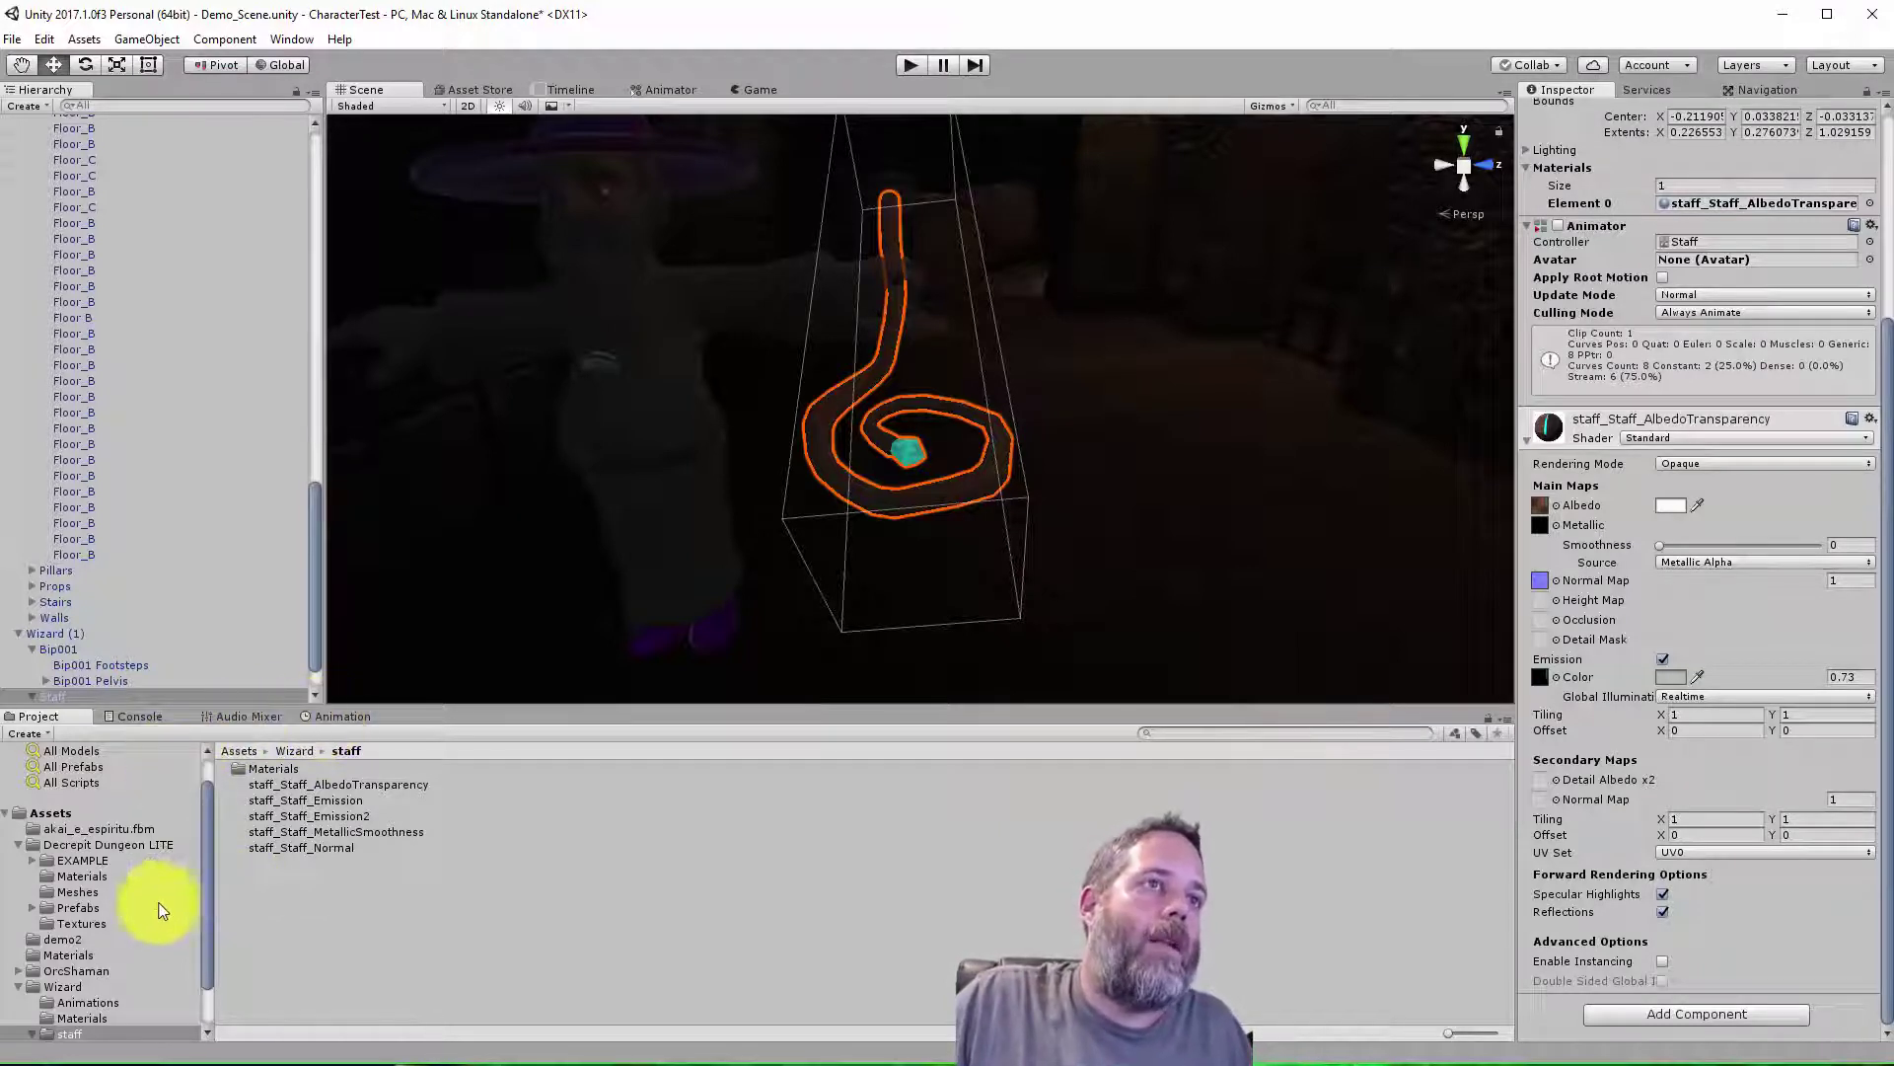
click(60, 989)
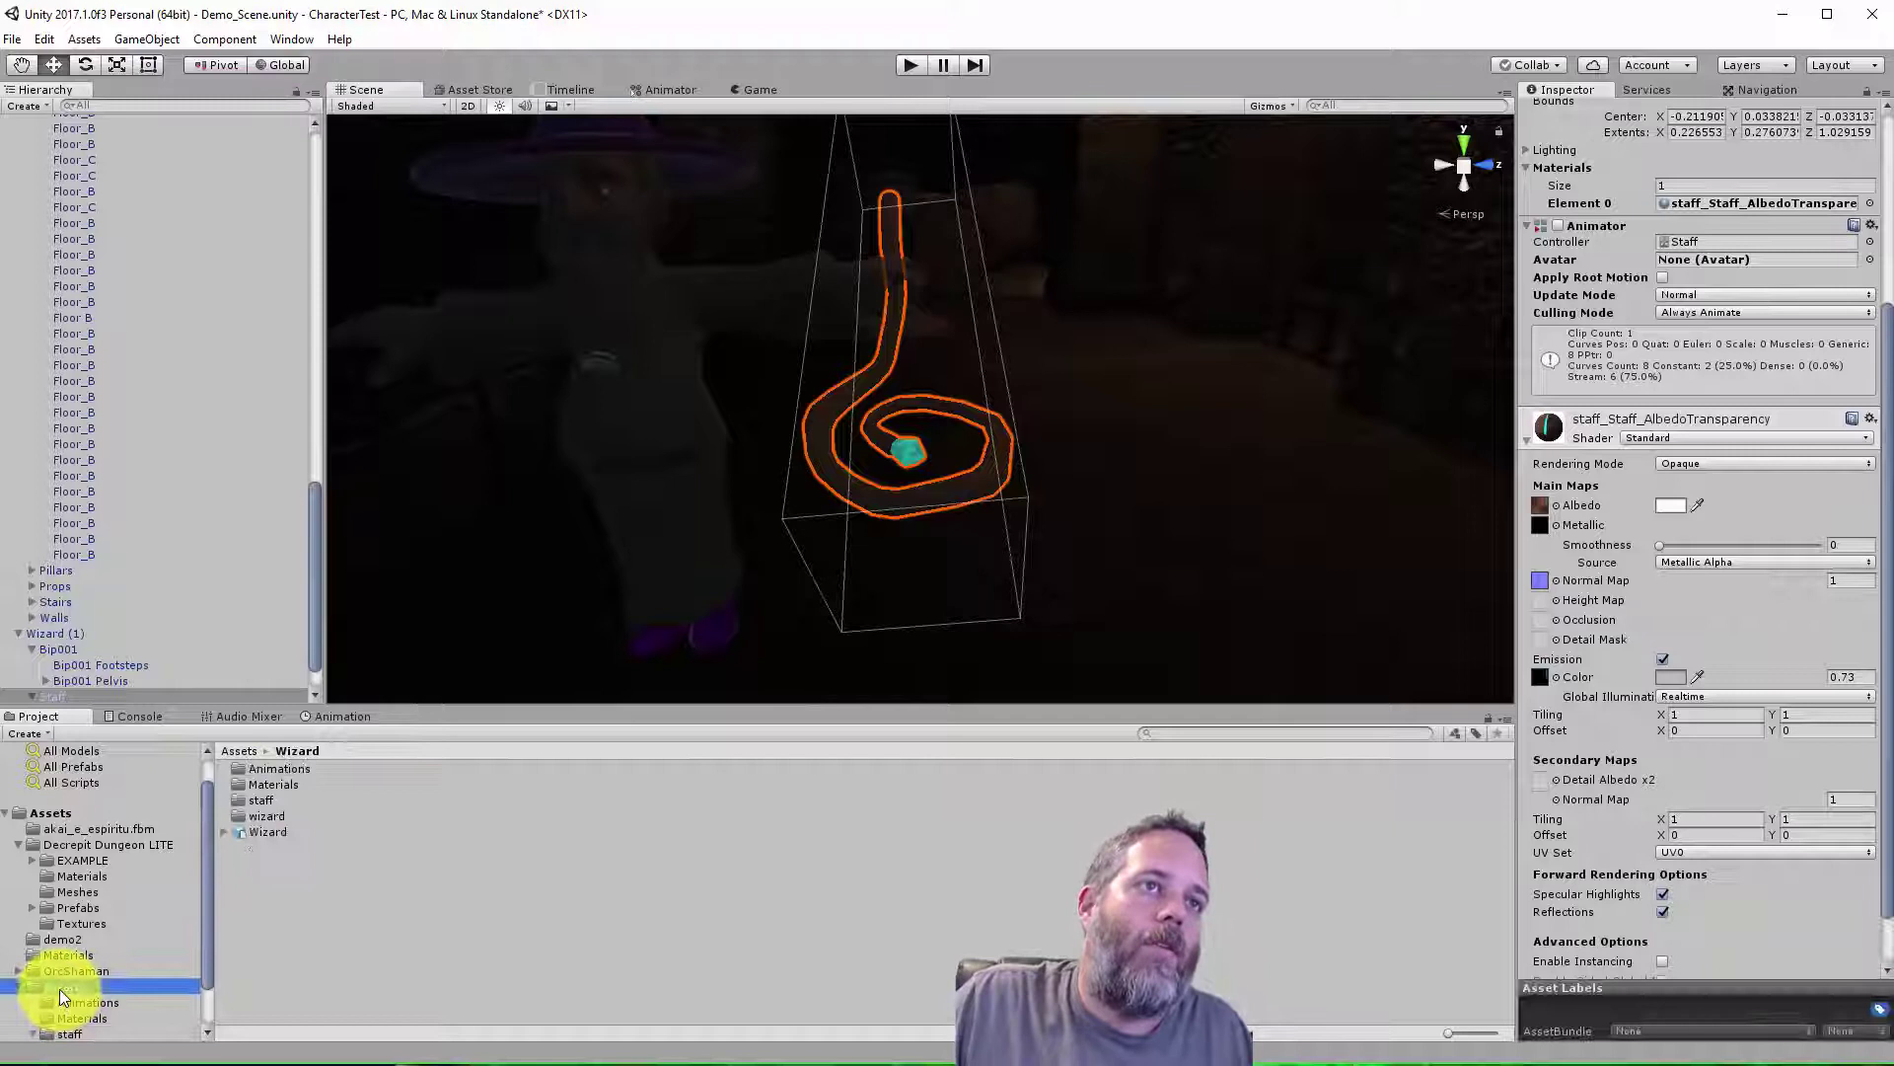
right_click(290, 908)
click(325, 921)
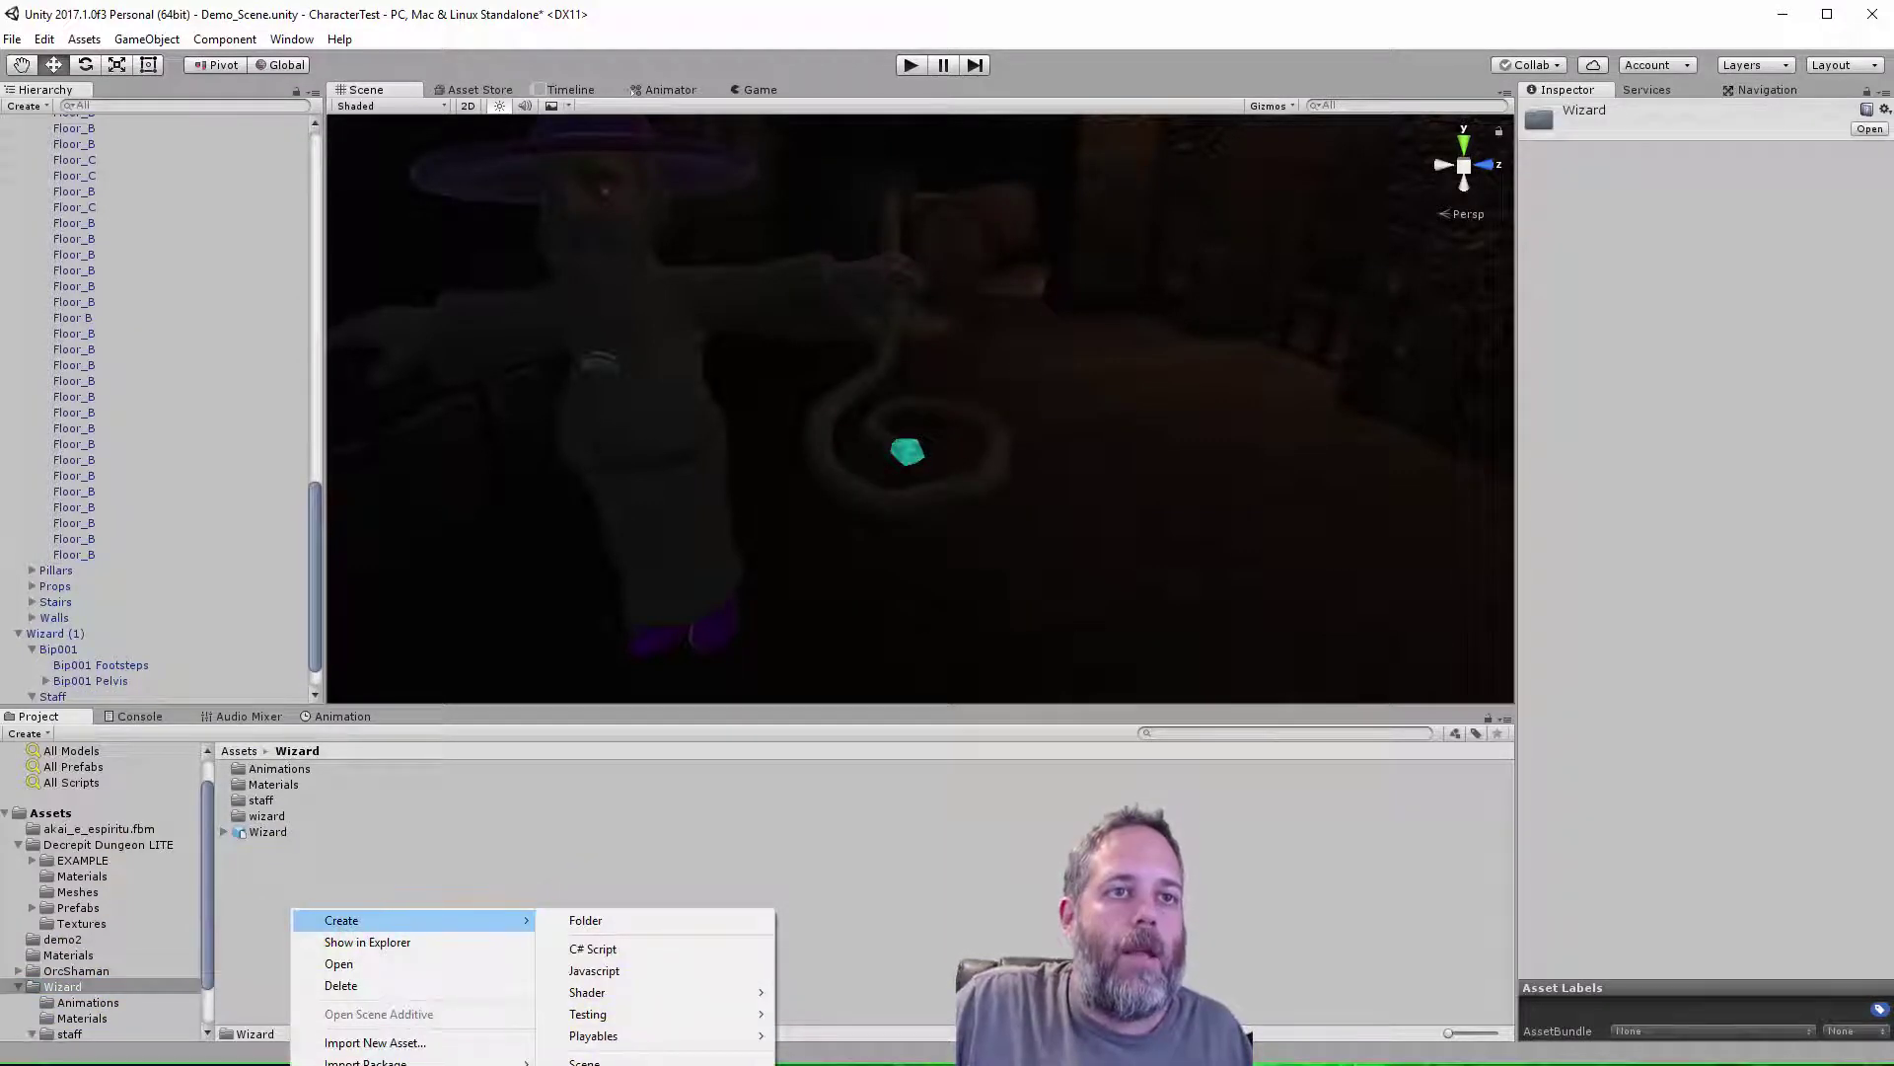
click(562, 803)
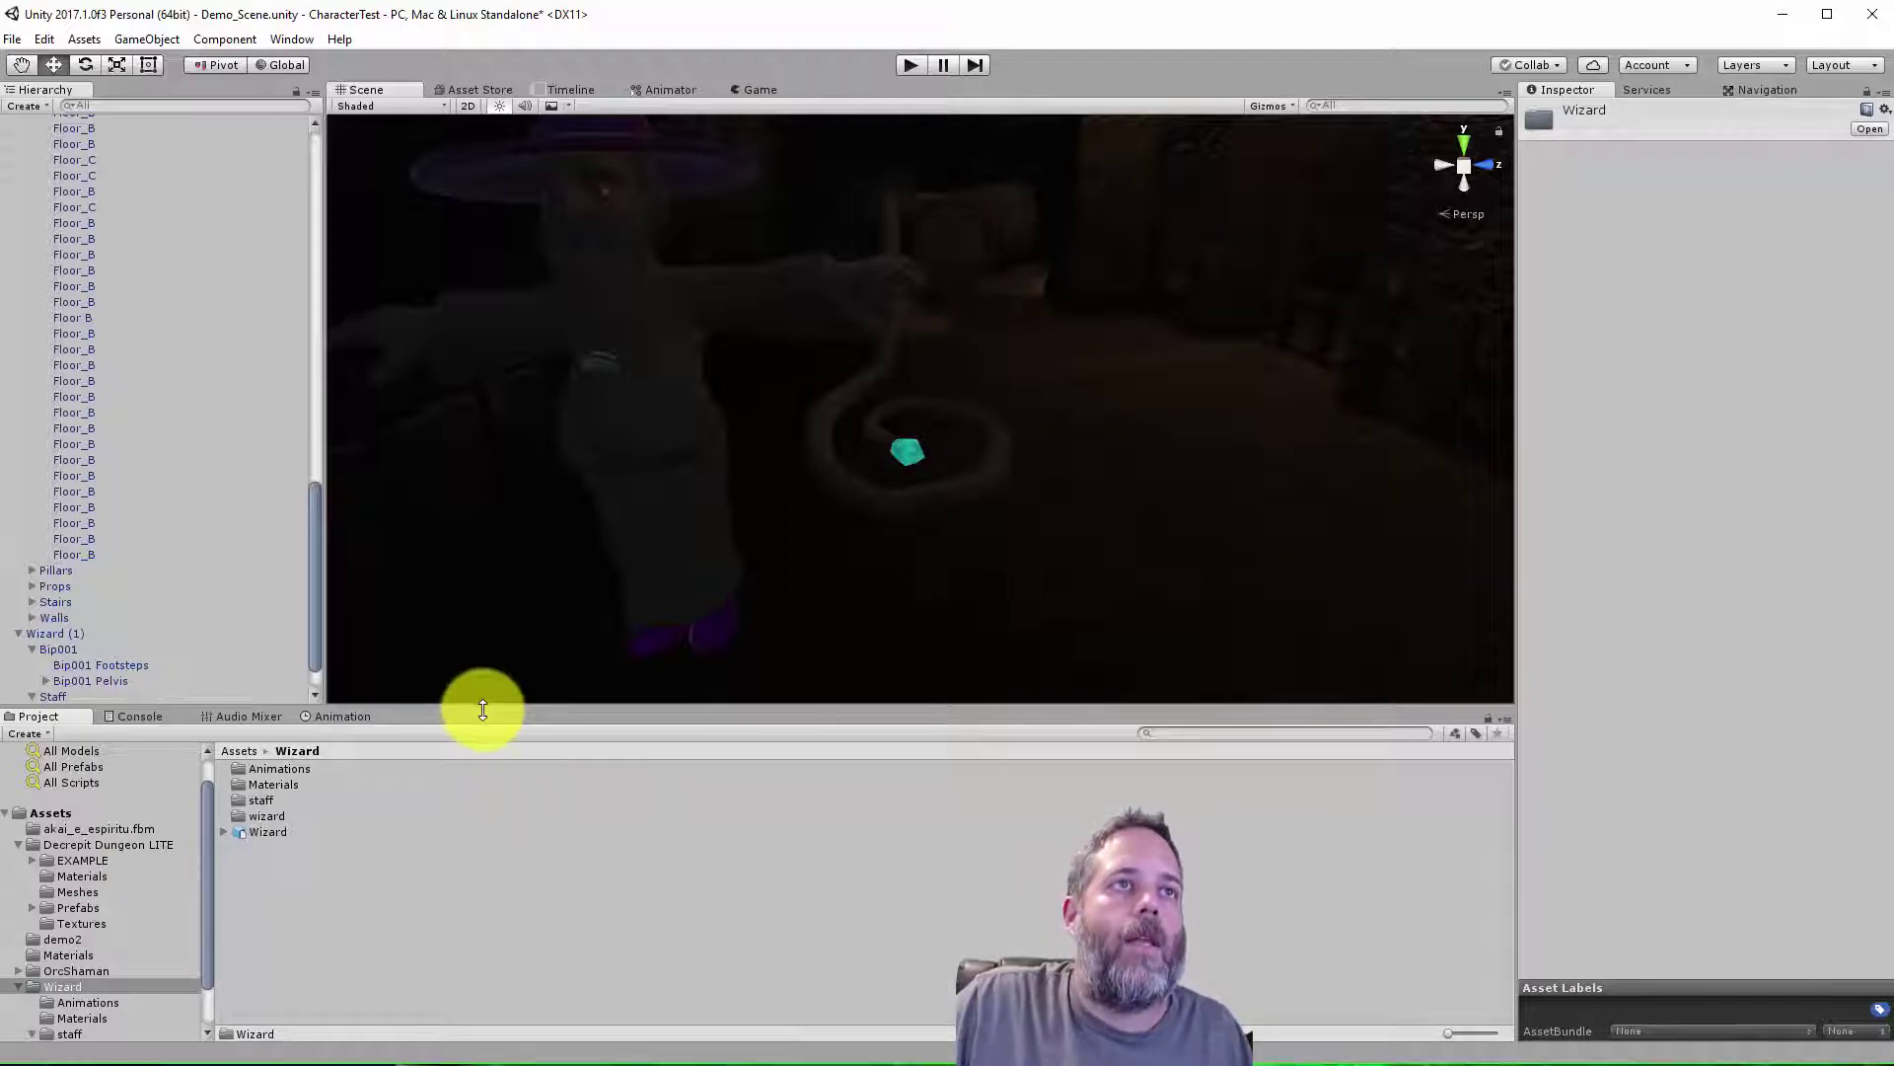
- Create an animation clip named Glow2 in the Wizard folder, temporarily enlarging the project area to make room
drag(482, 700, 512, 338)
right_click(432, 514)
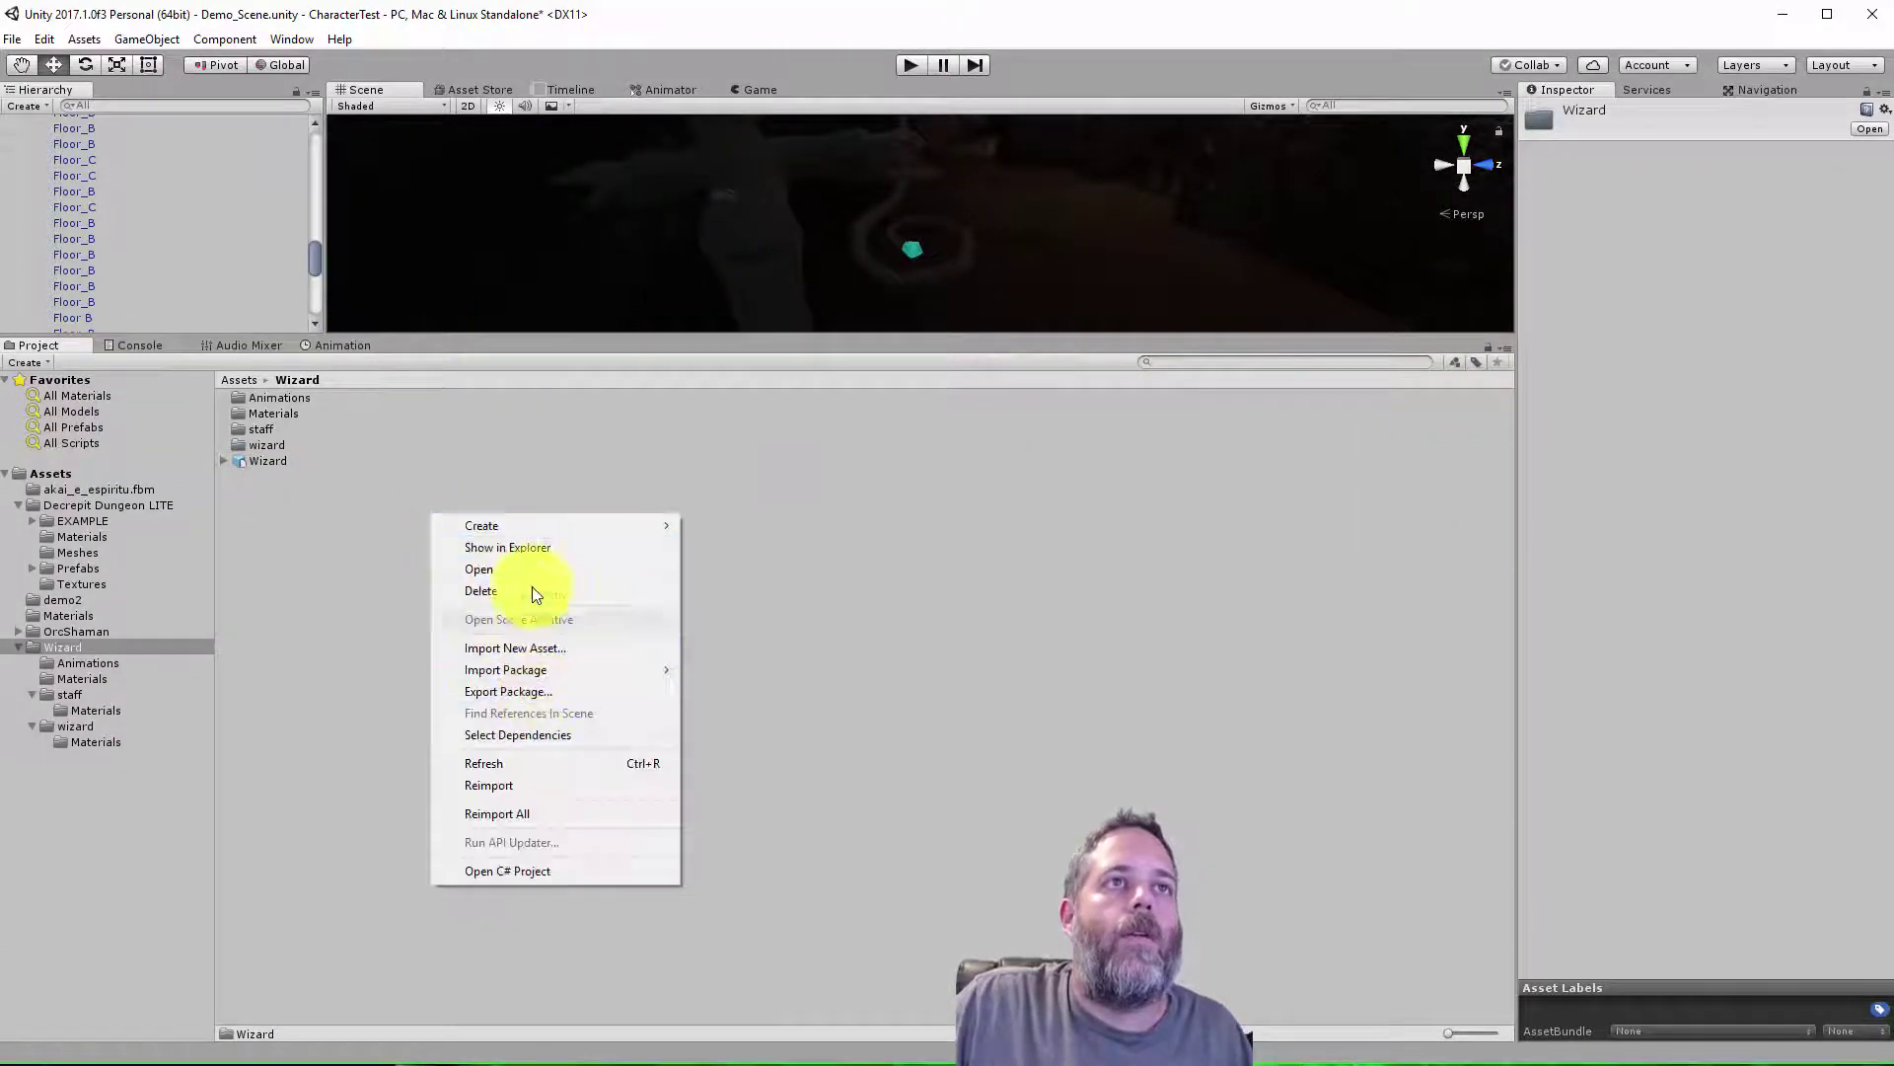
mouse_move(536, 524)
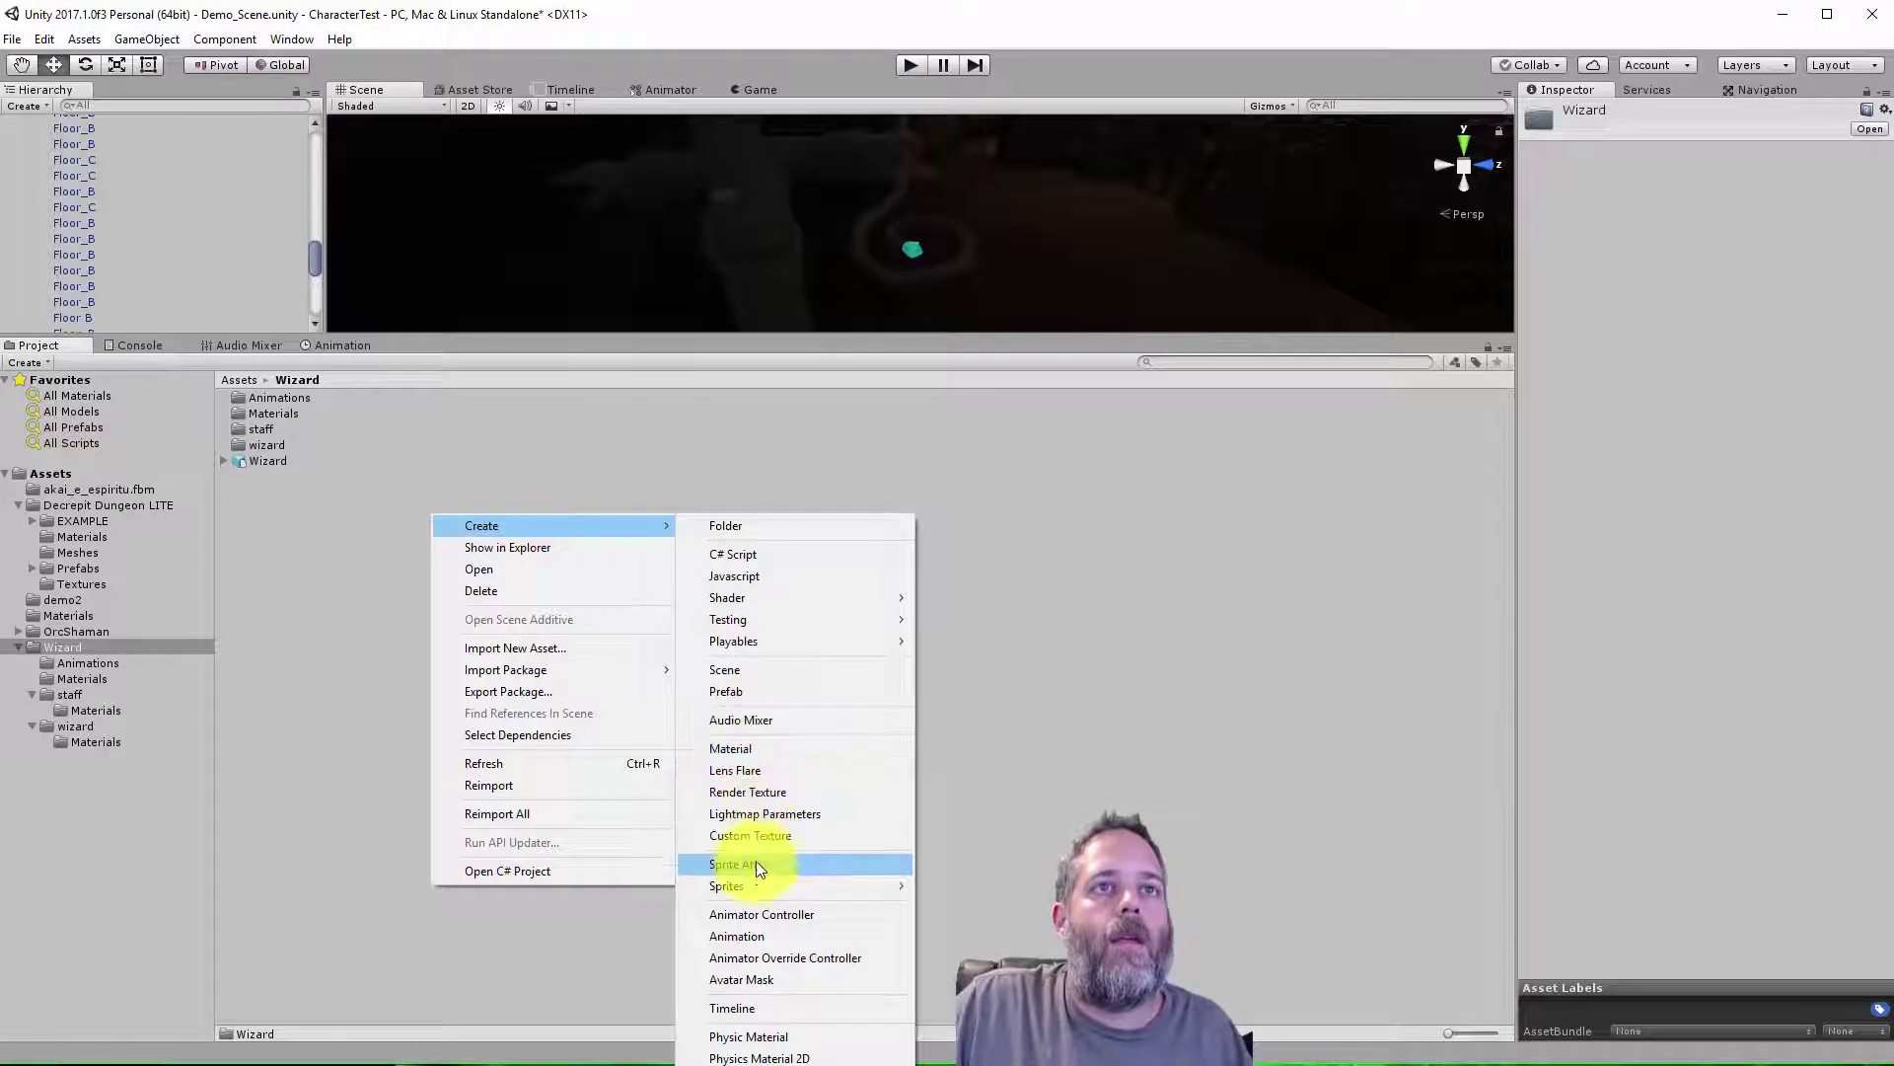
click(740, 935)
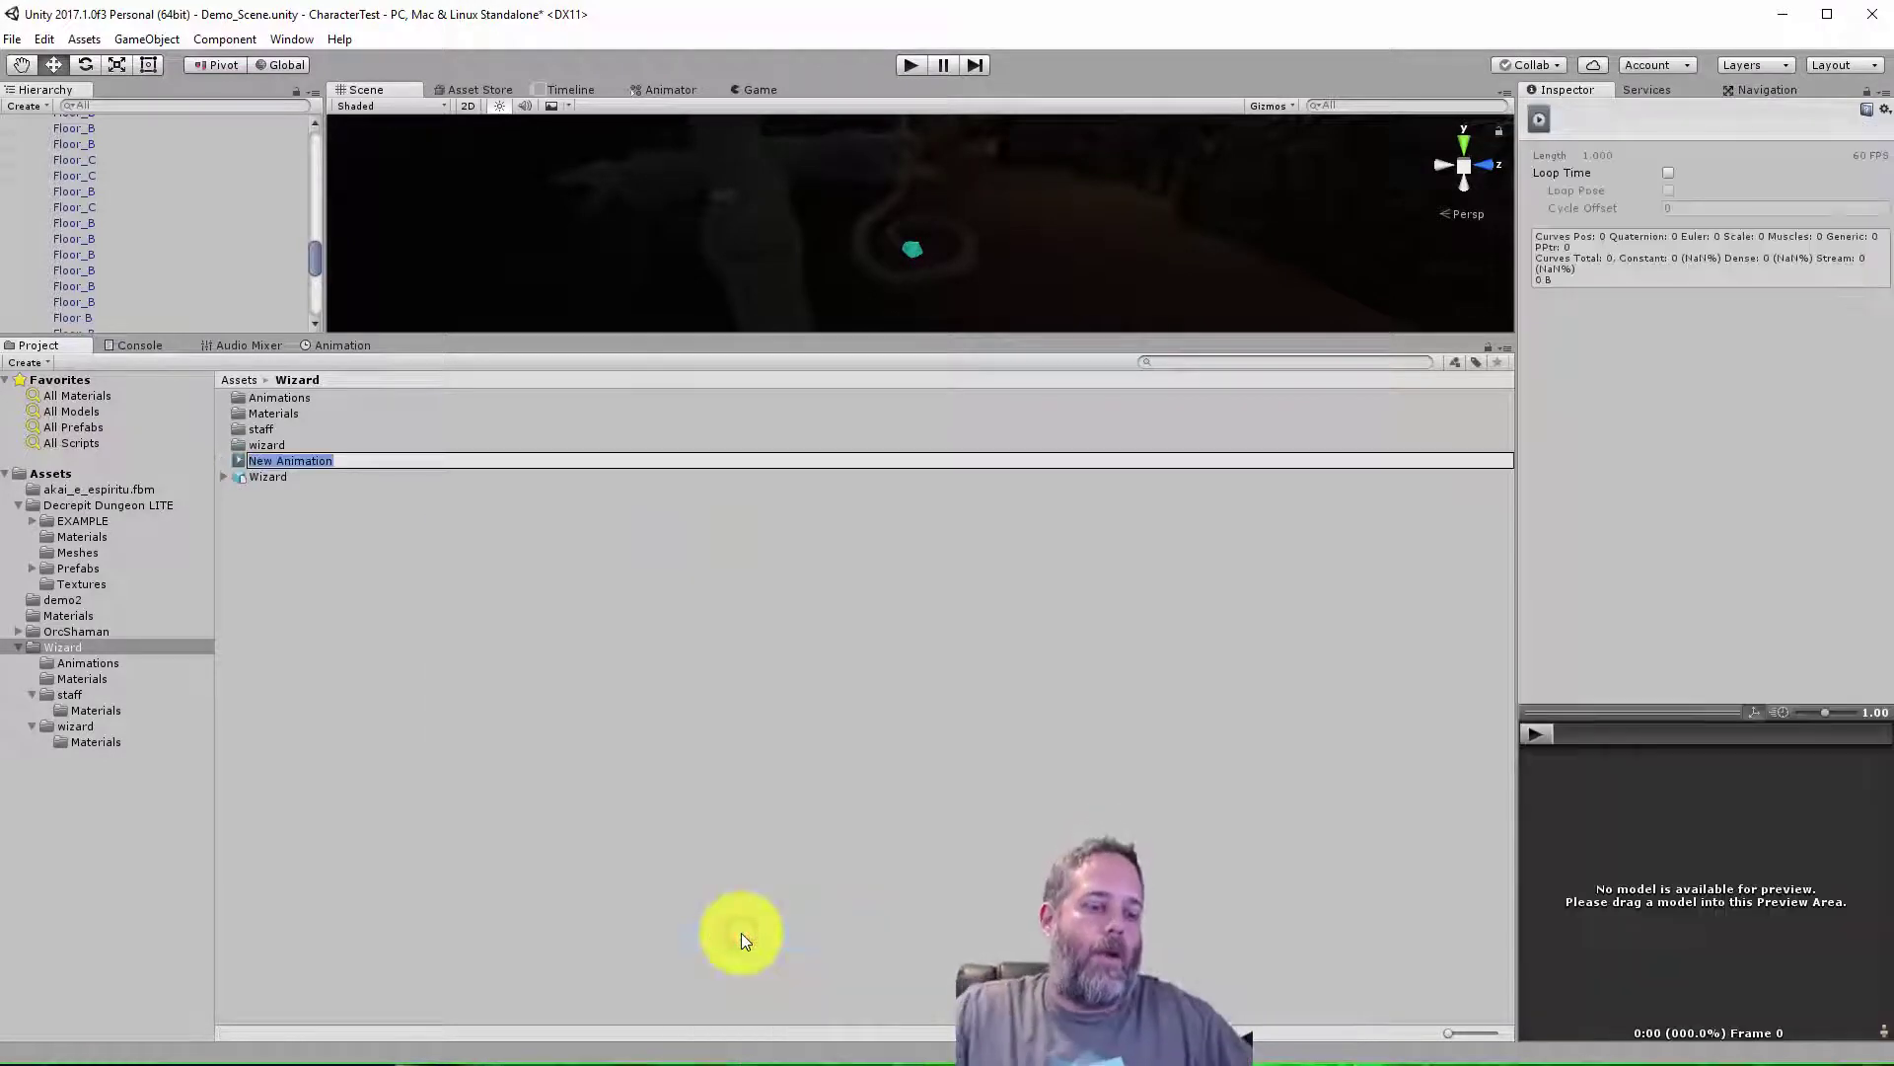
text(Glow2)
key(Return)
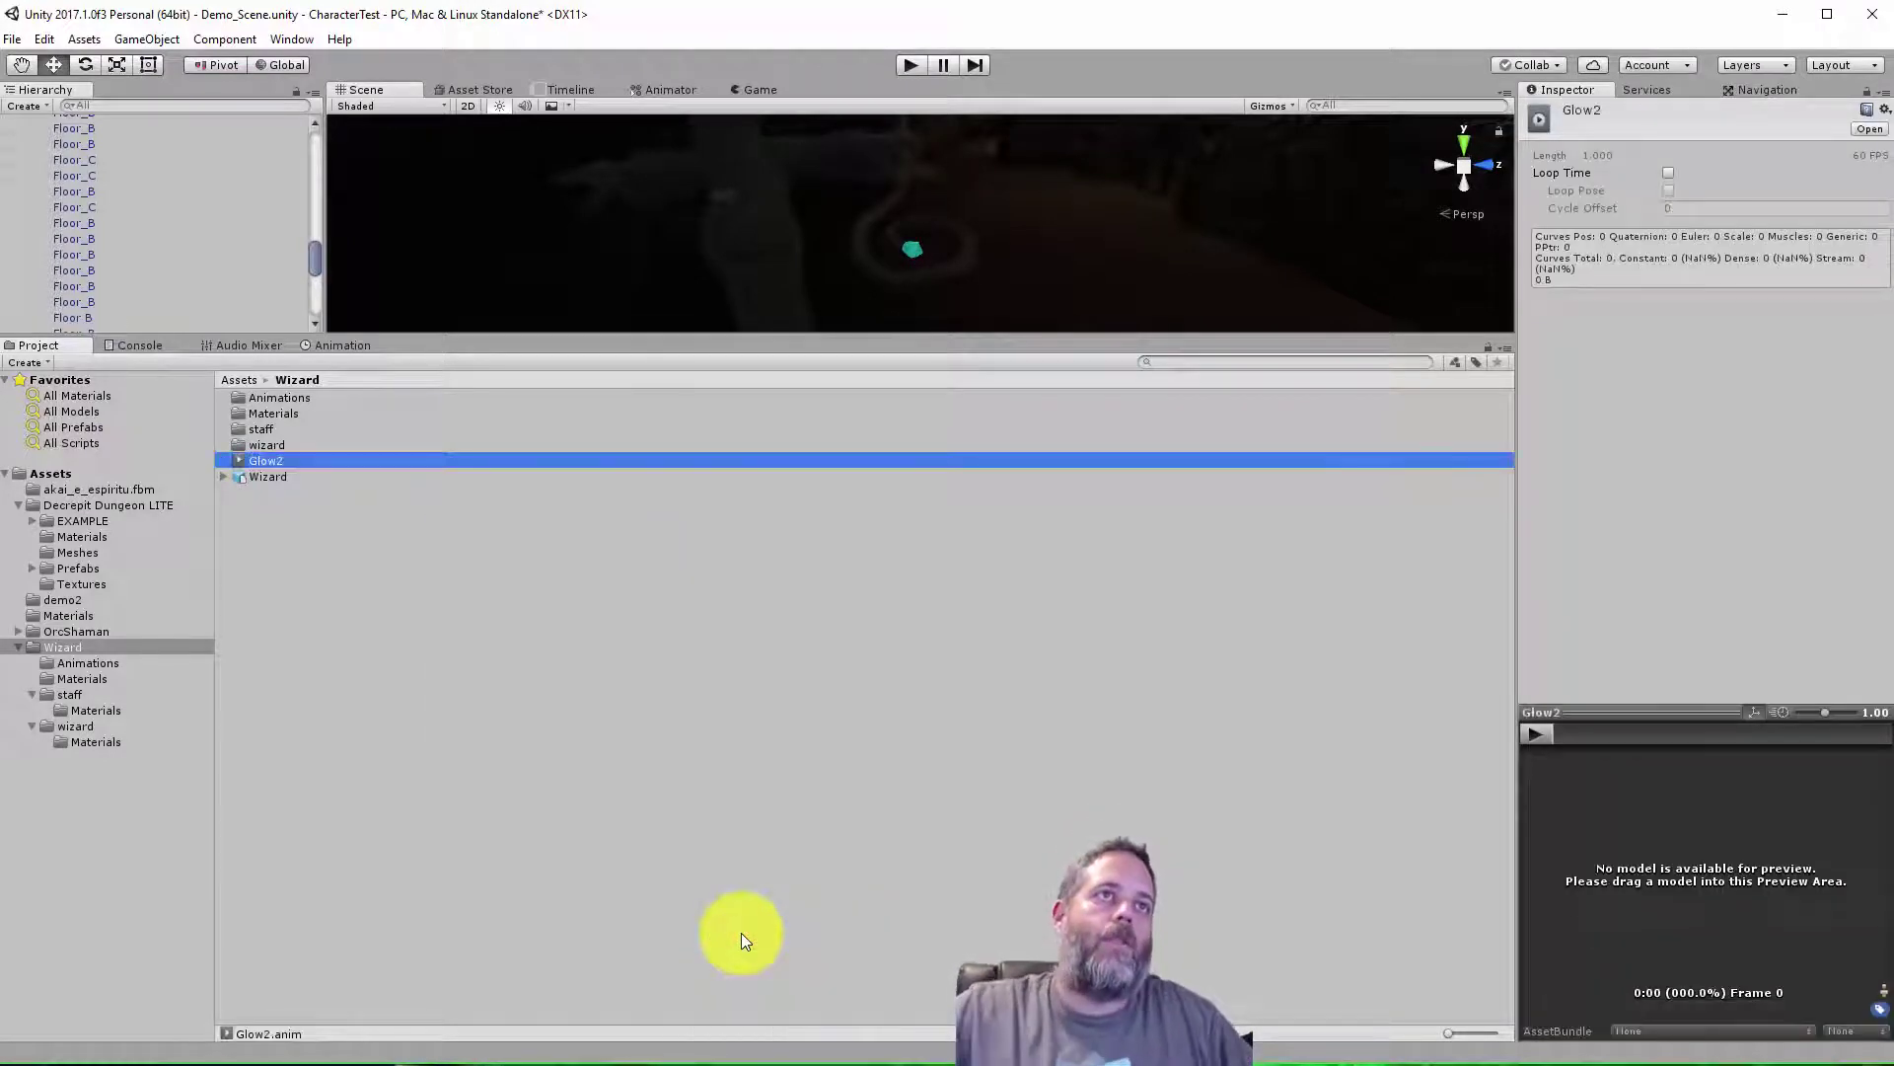
drag(411, 337, 395, 729)
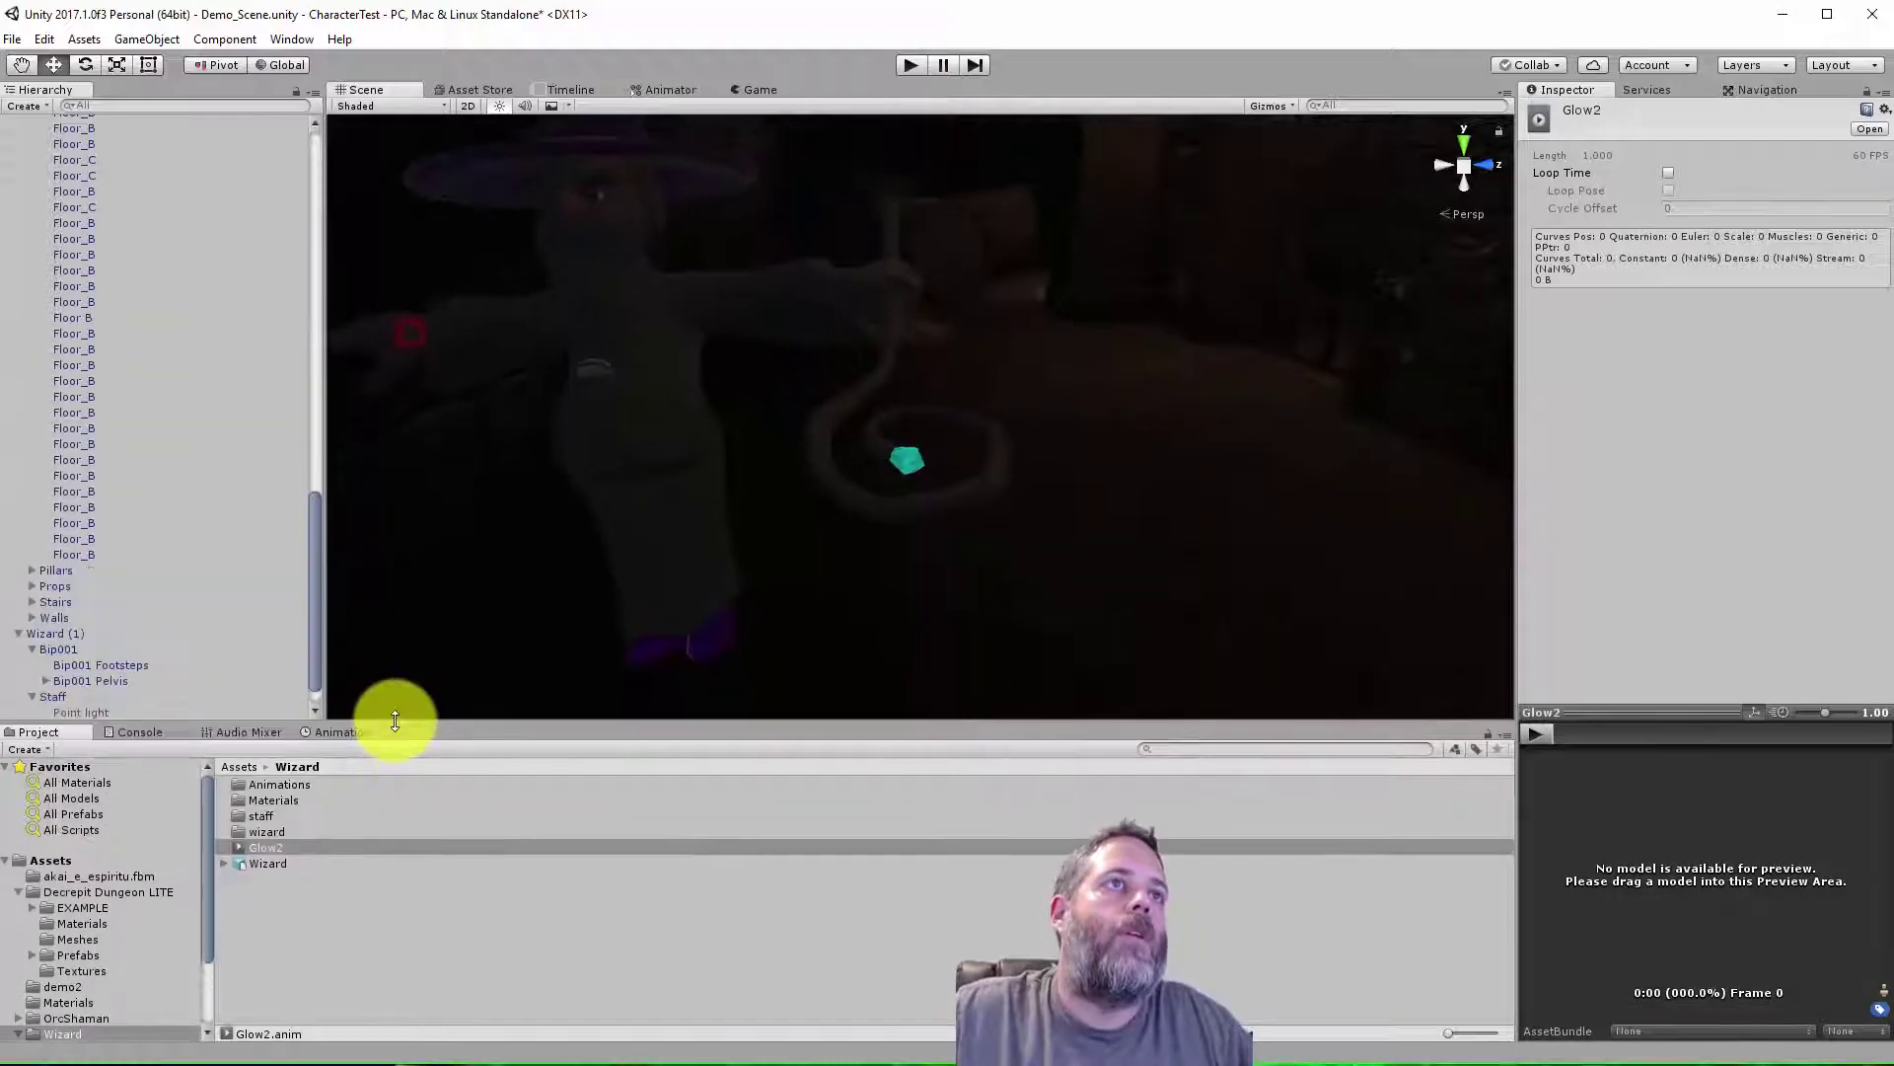
- Remove the existing Animator component from the Staff object
click(57, 697)
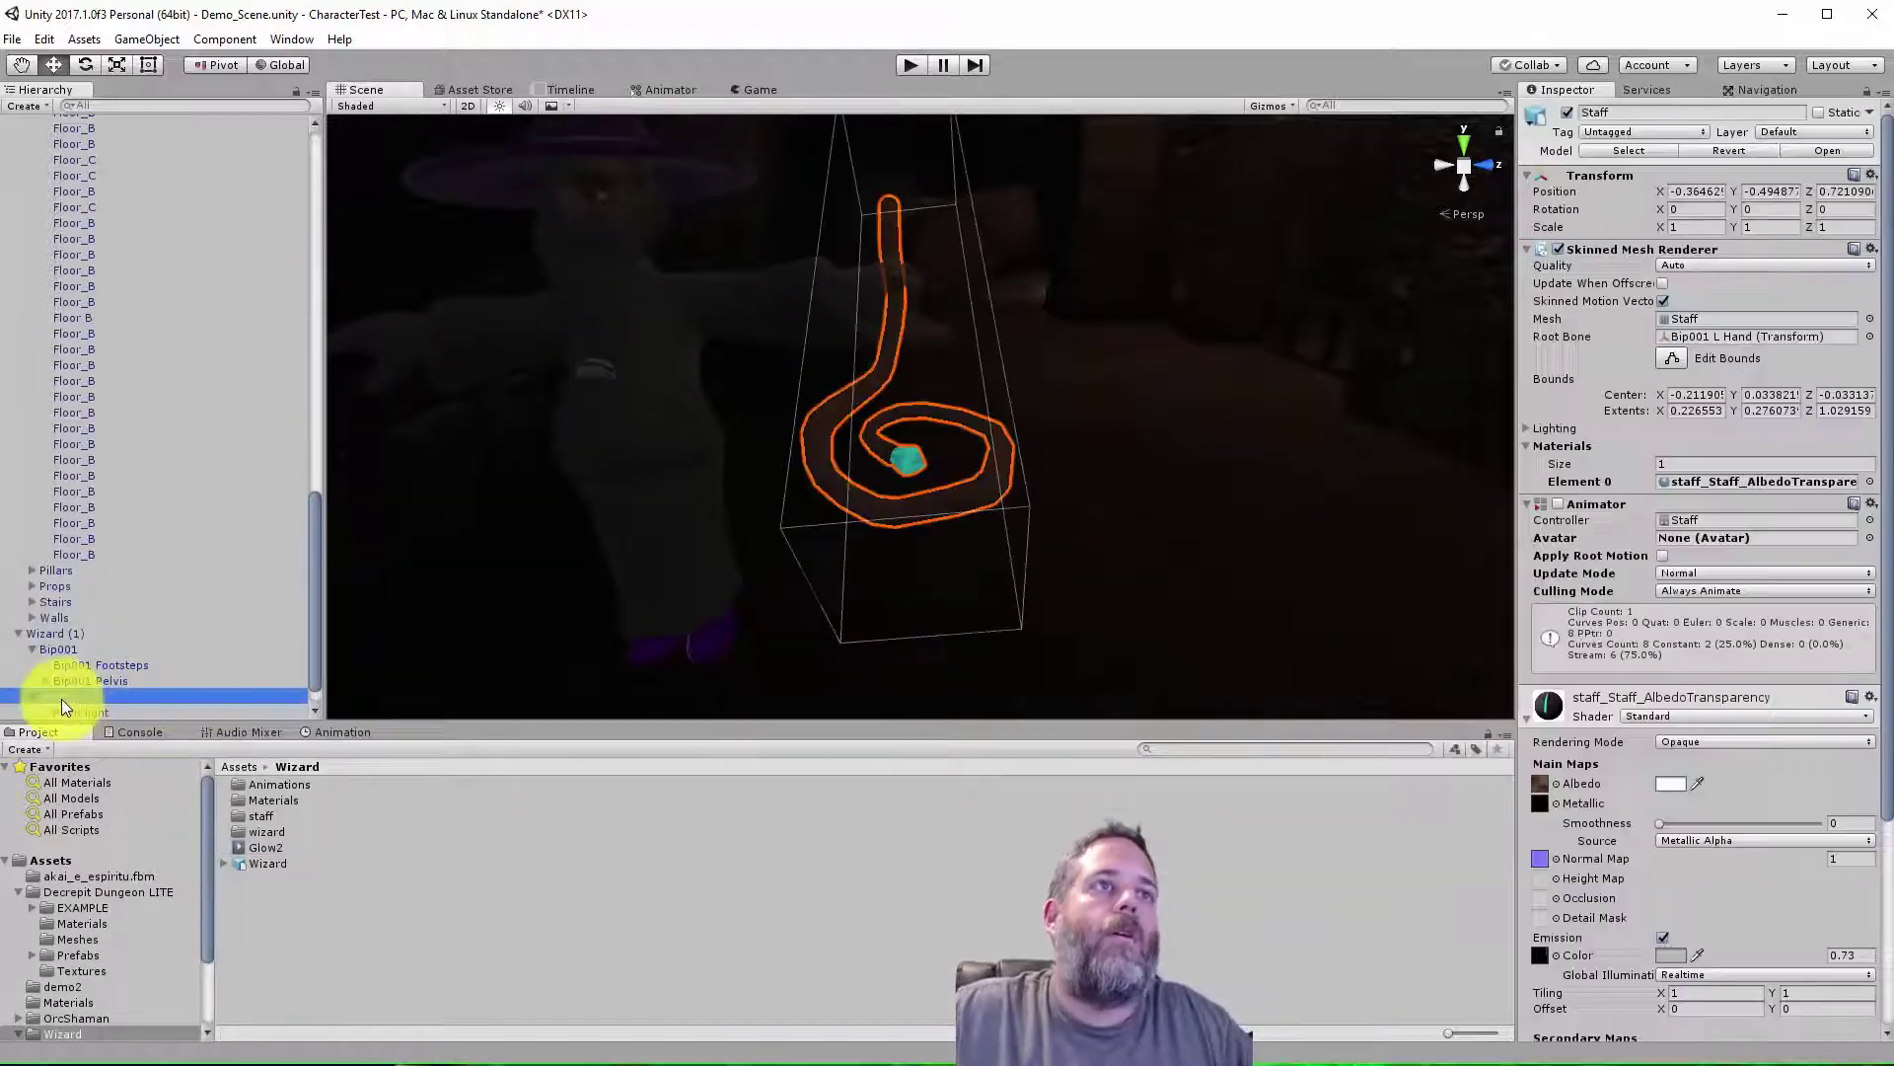
right_click(1591, 507)
click(1646, 604)
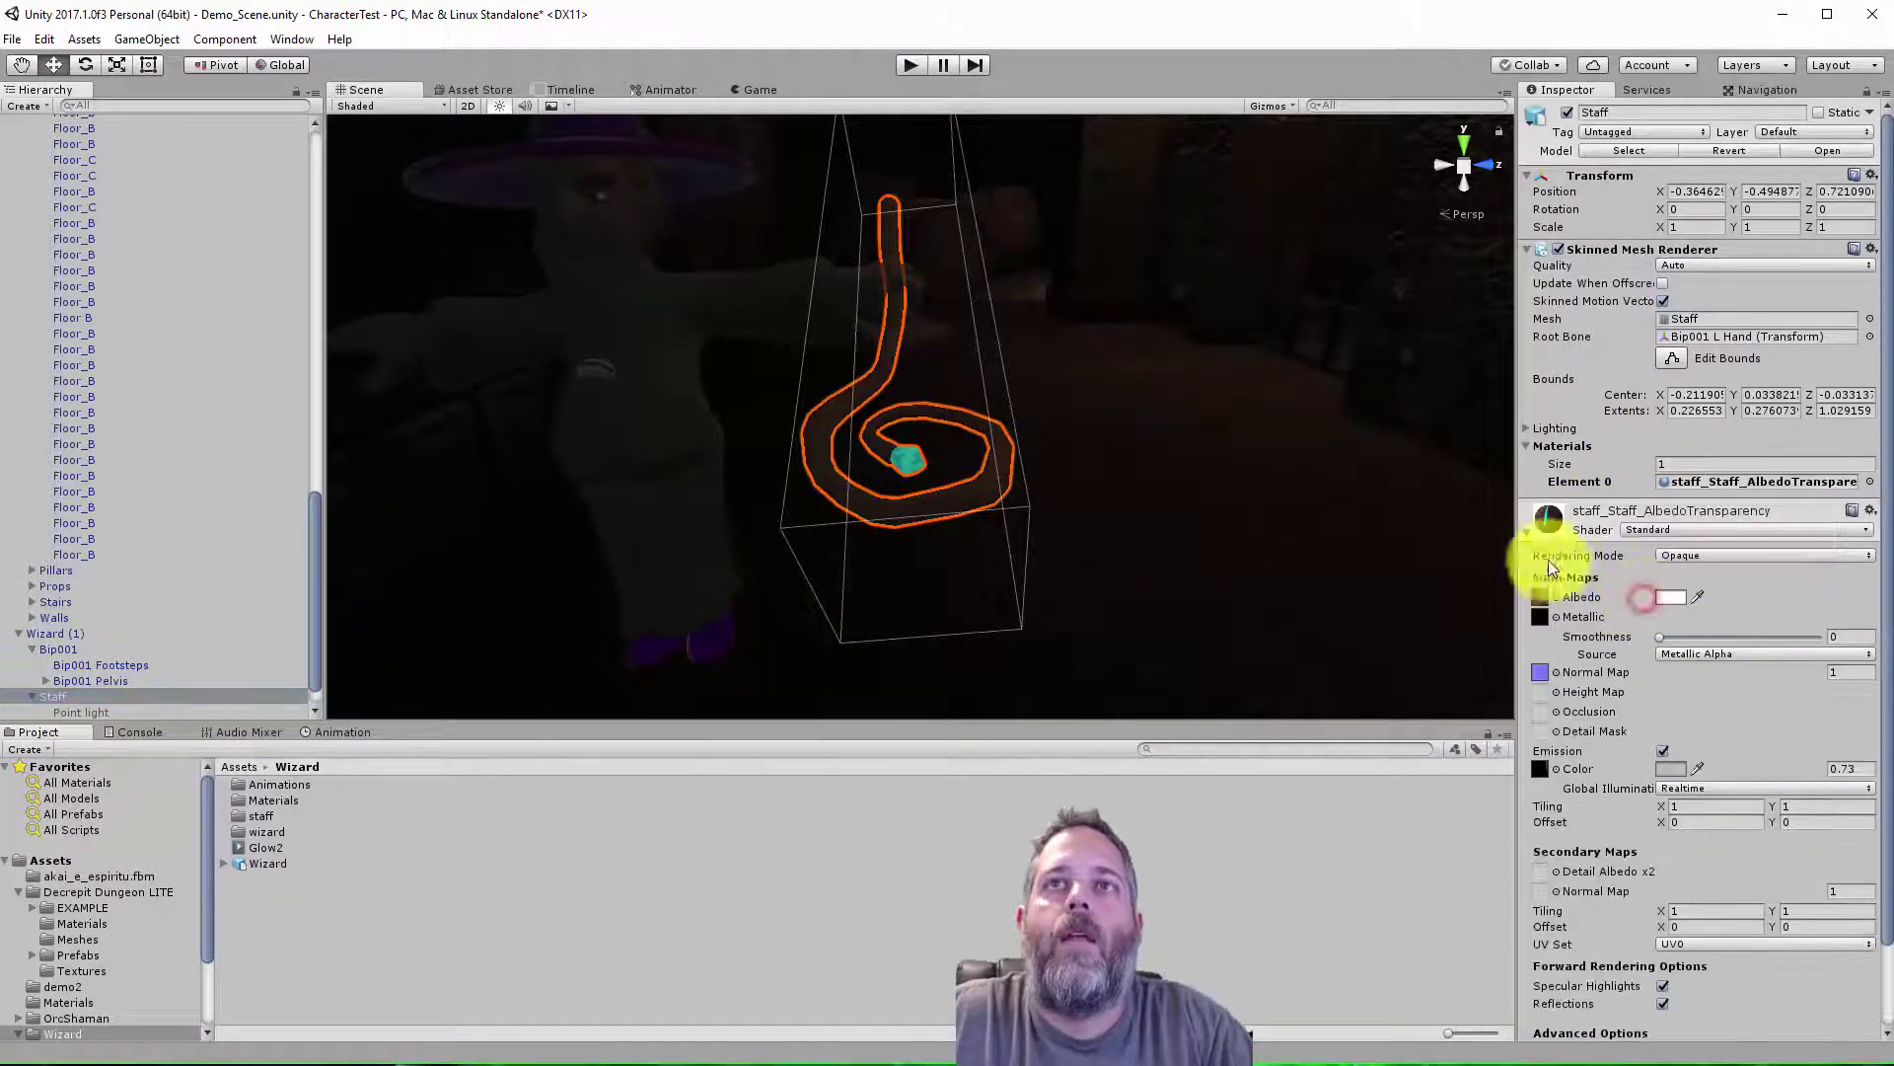
- Collapse the staff material's settings and add the Glow2 animation clip to the Staff object
click(1525, 533)
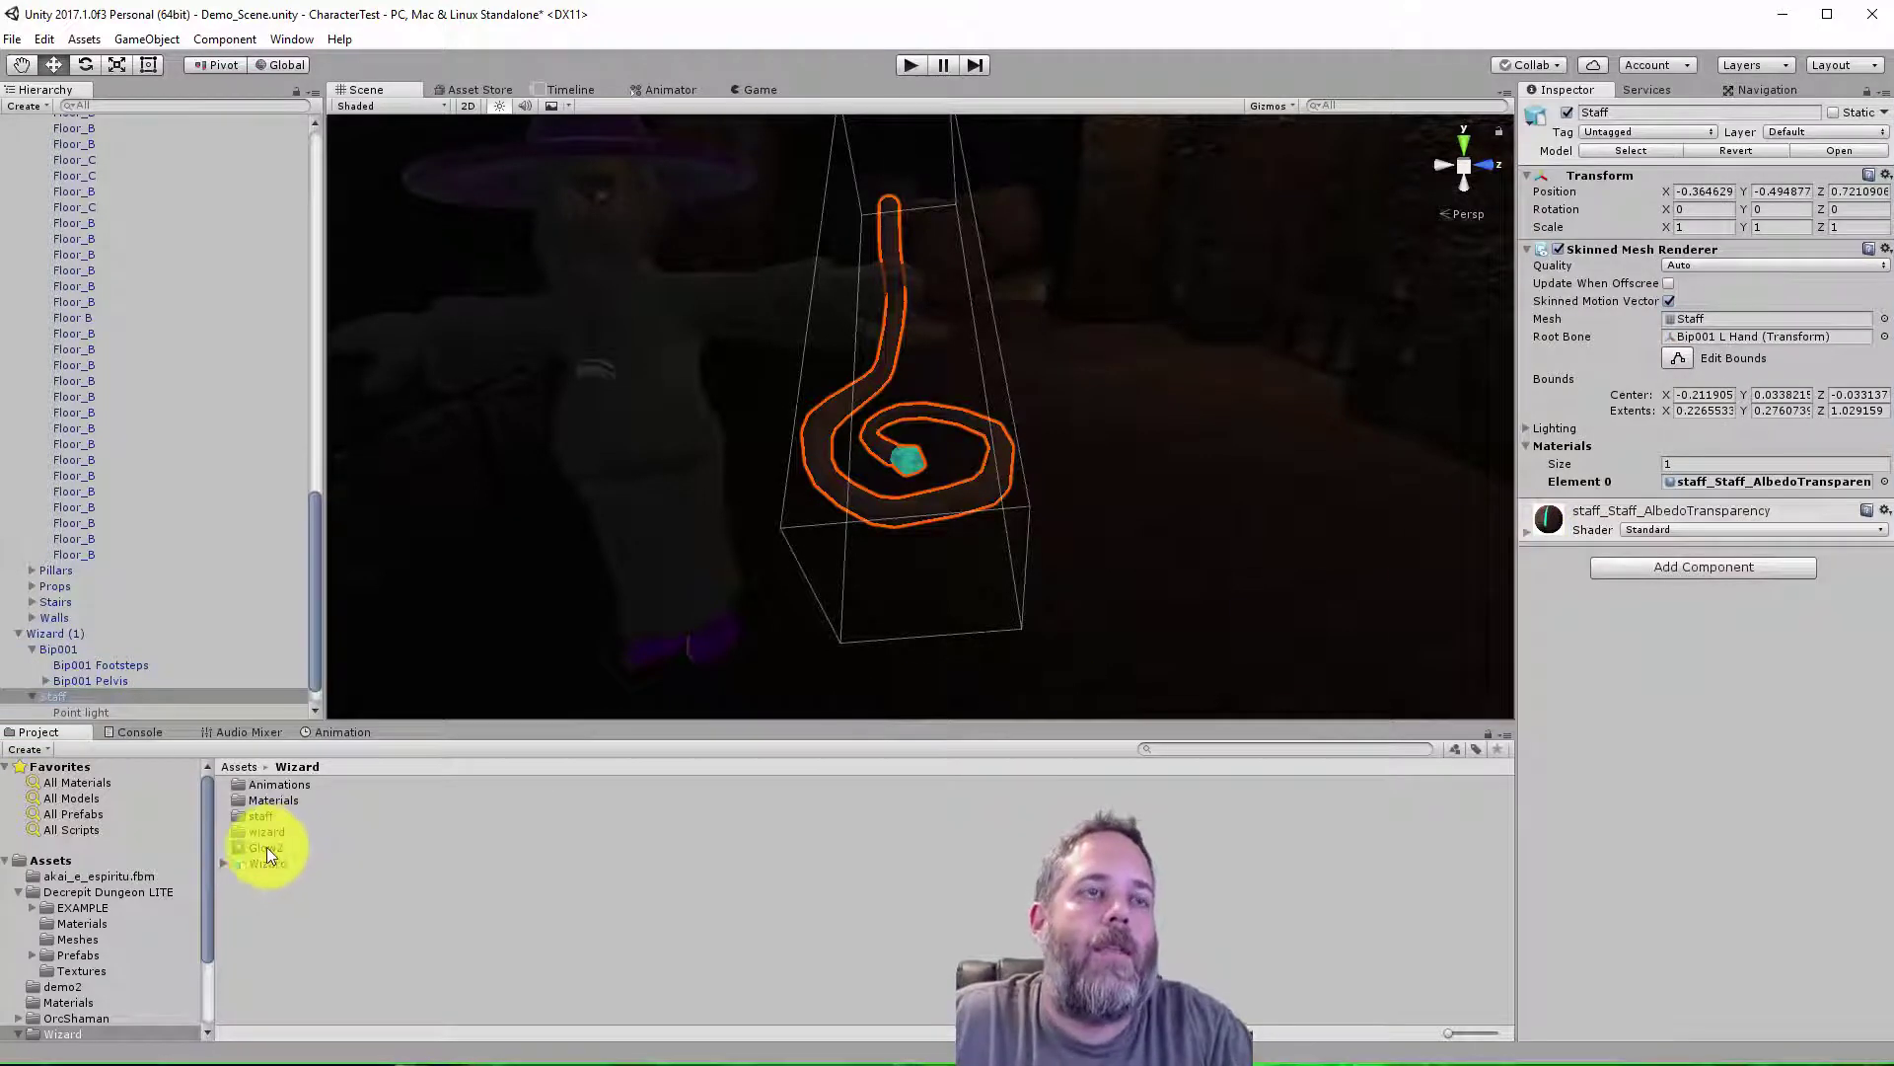
drag(267, 847, 1627, 646)
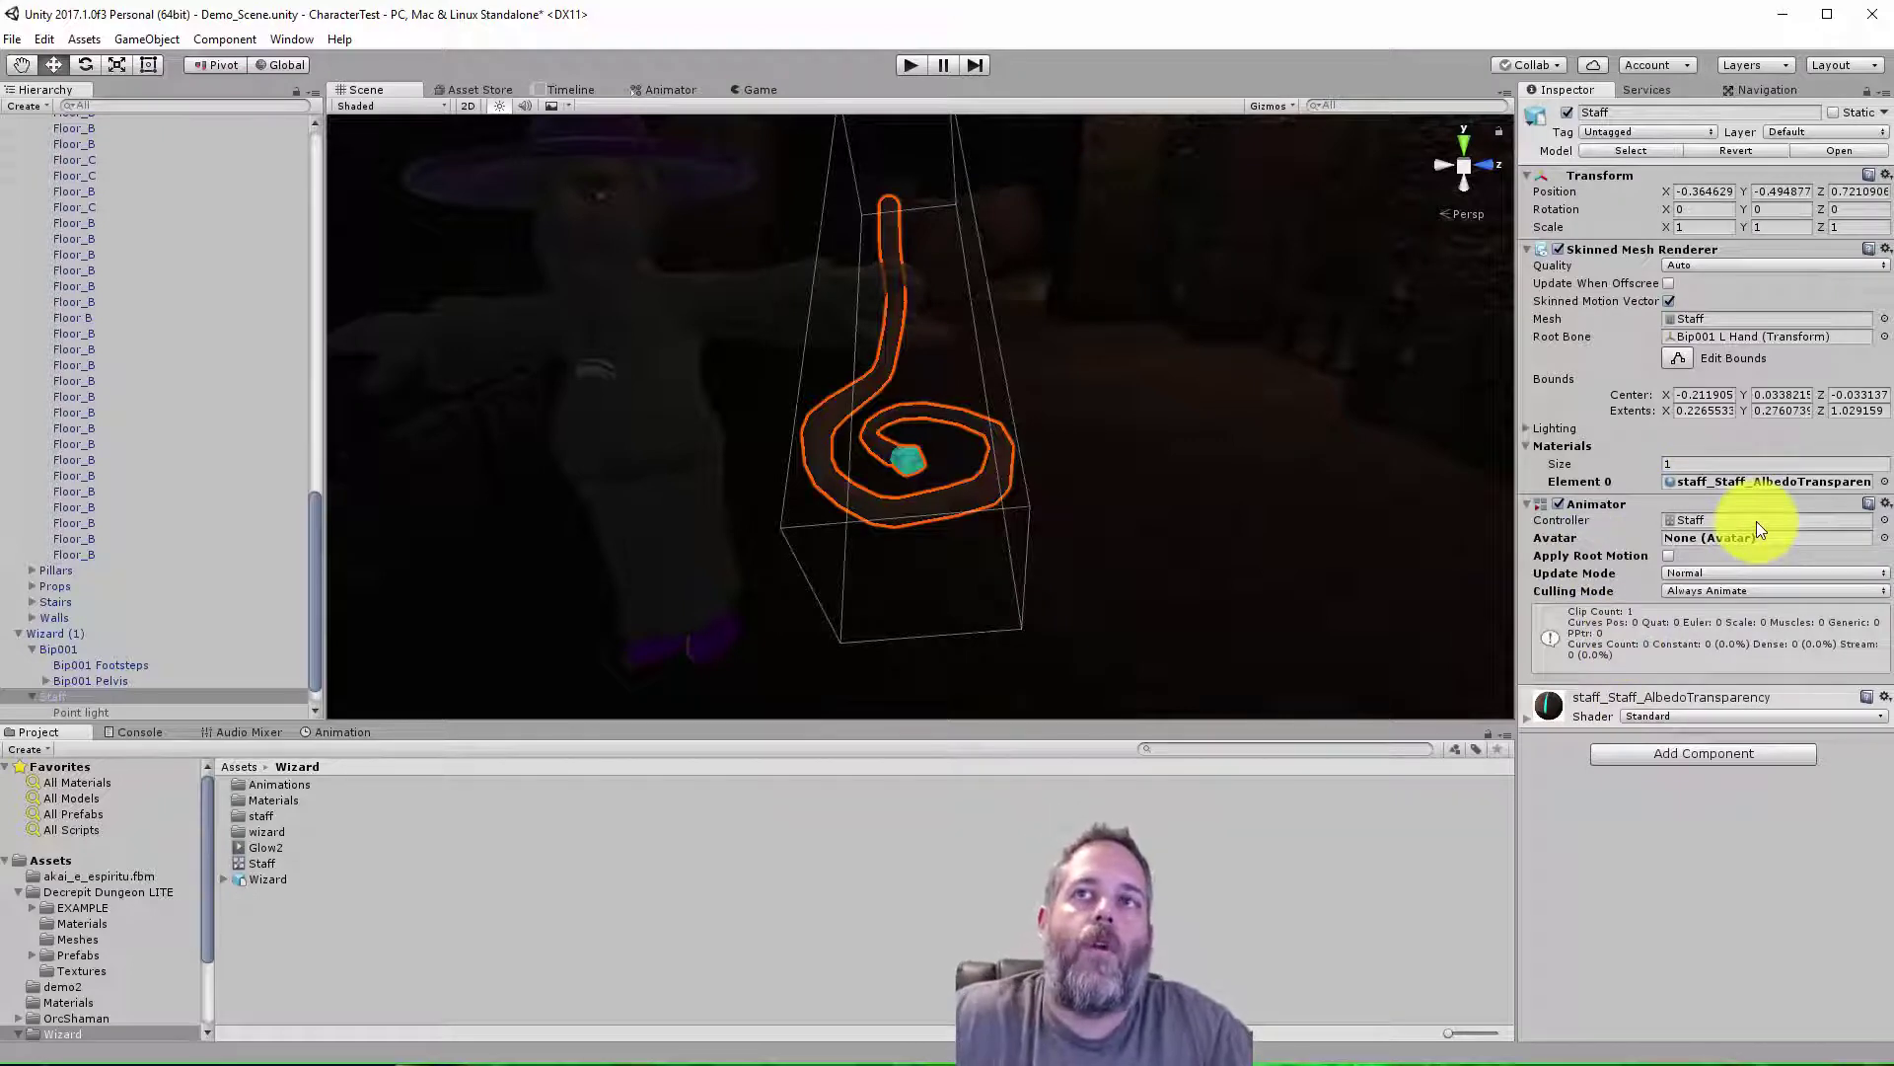
- Open the Staff object's animator controller, reposition its Glow2 state beside Entry, and return to the scene view
double_click(1687, 518)
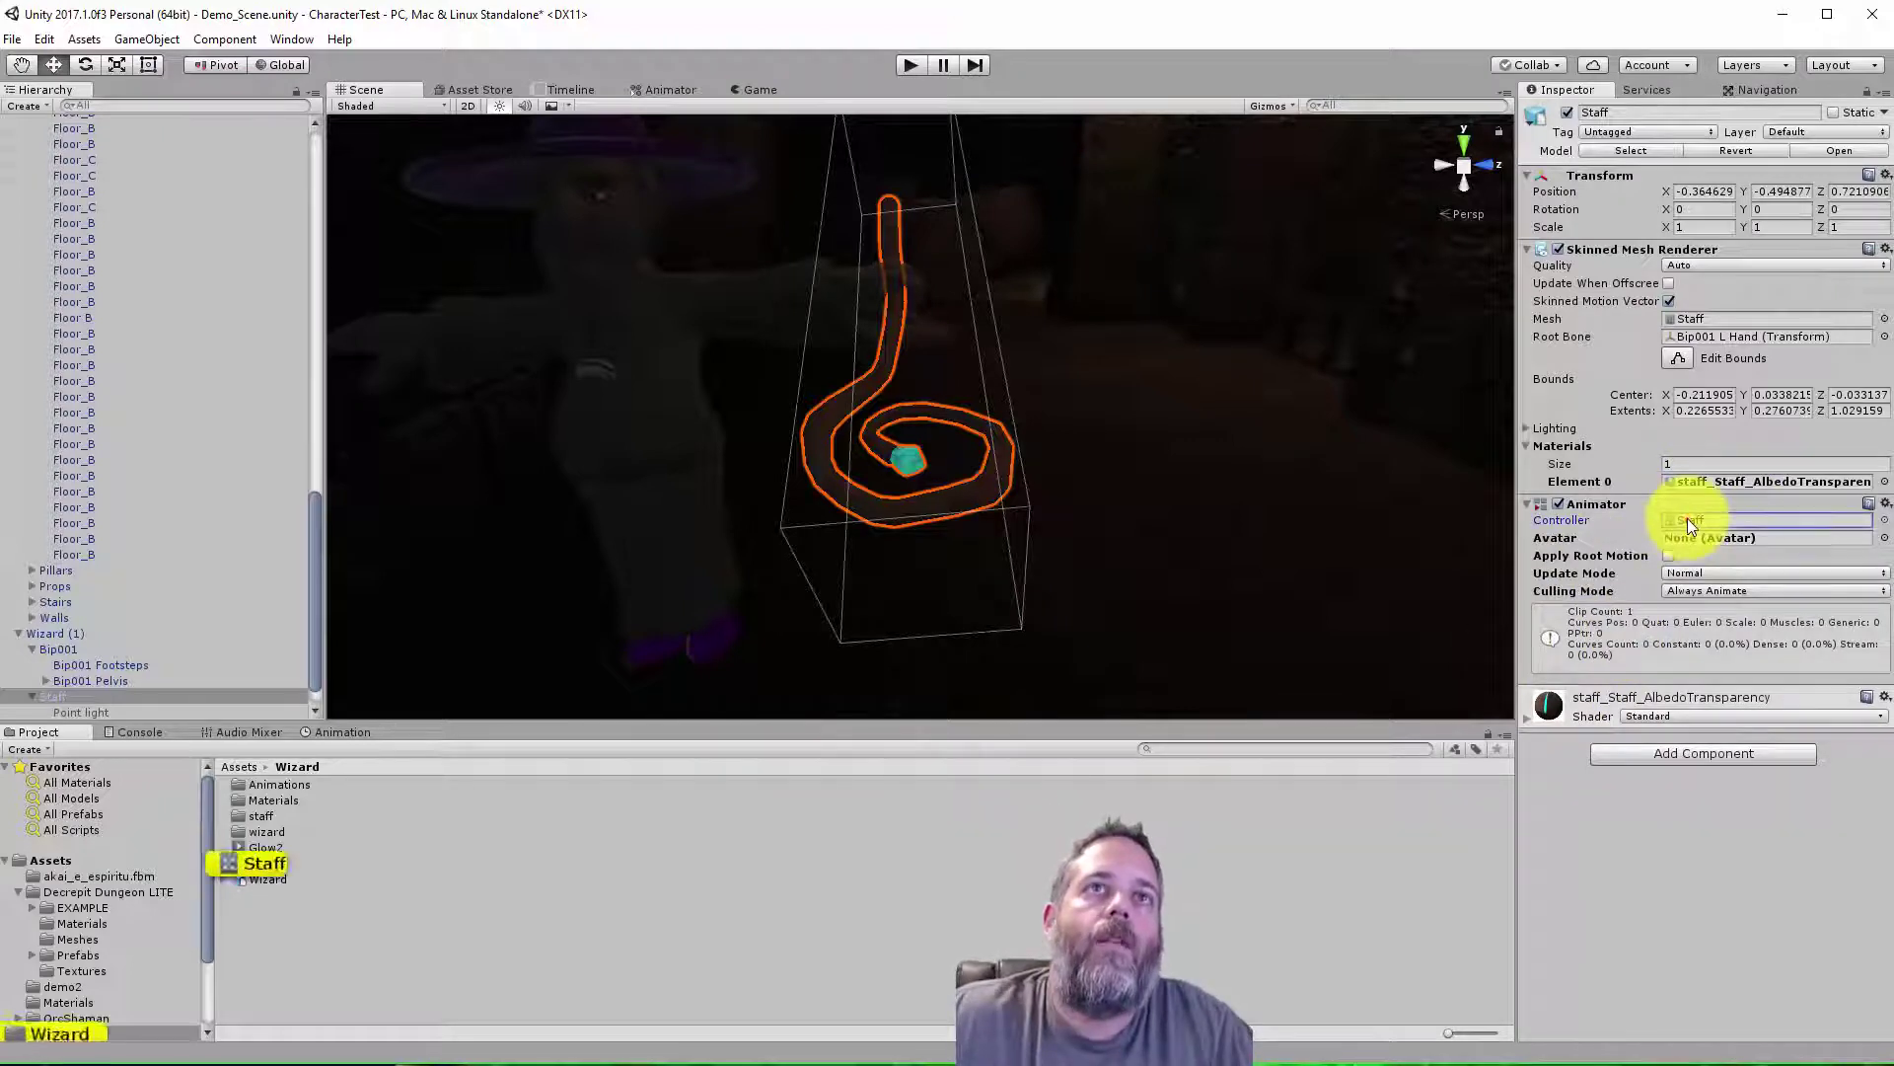
drag(938, 316, 1021, 429)
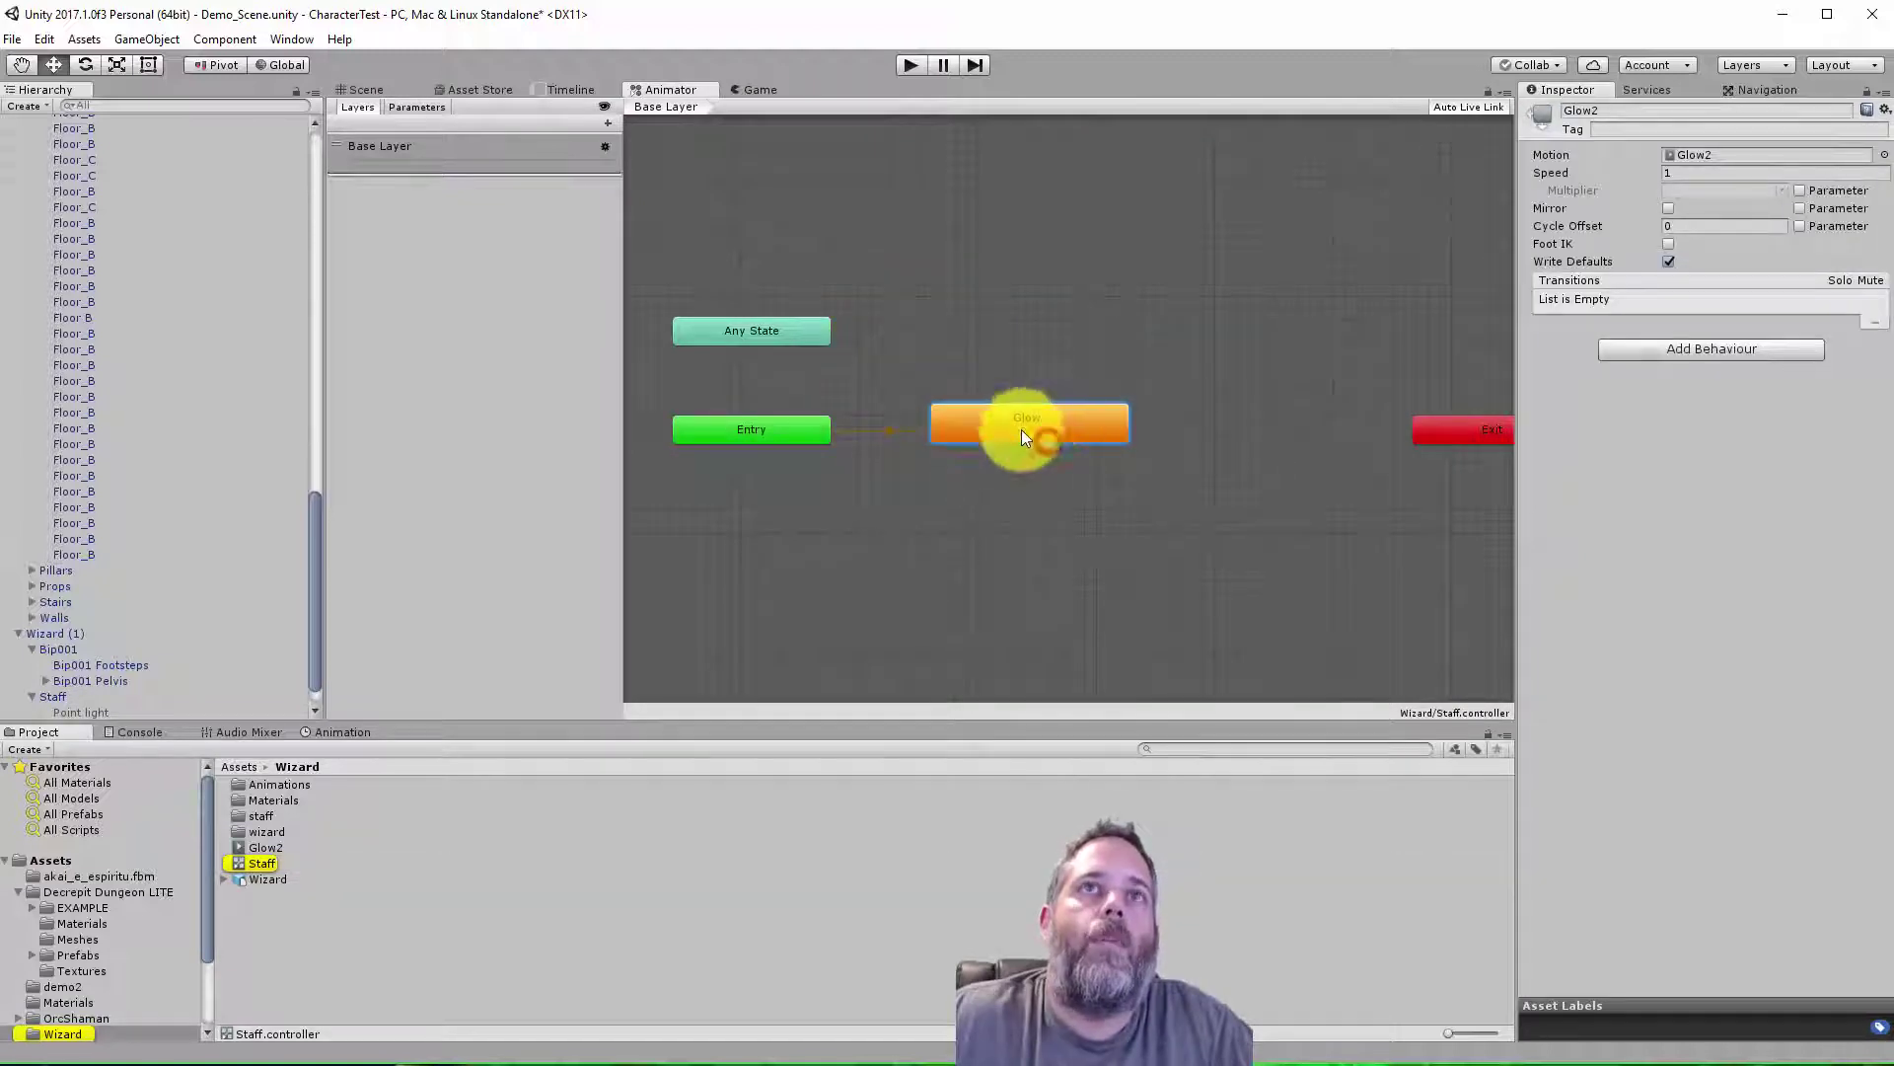
click(375, 87)
- Show the Staff object's Glow2 clip in the animation timeline
click(321, 736)
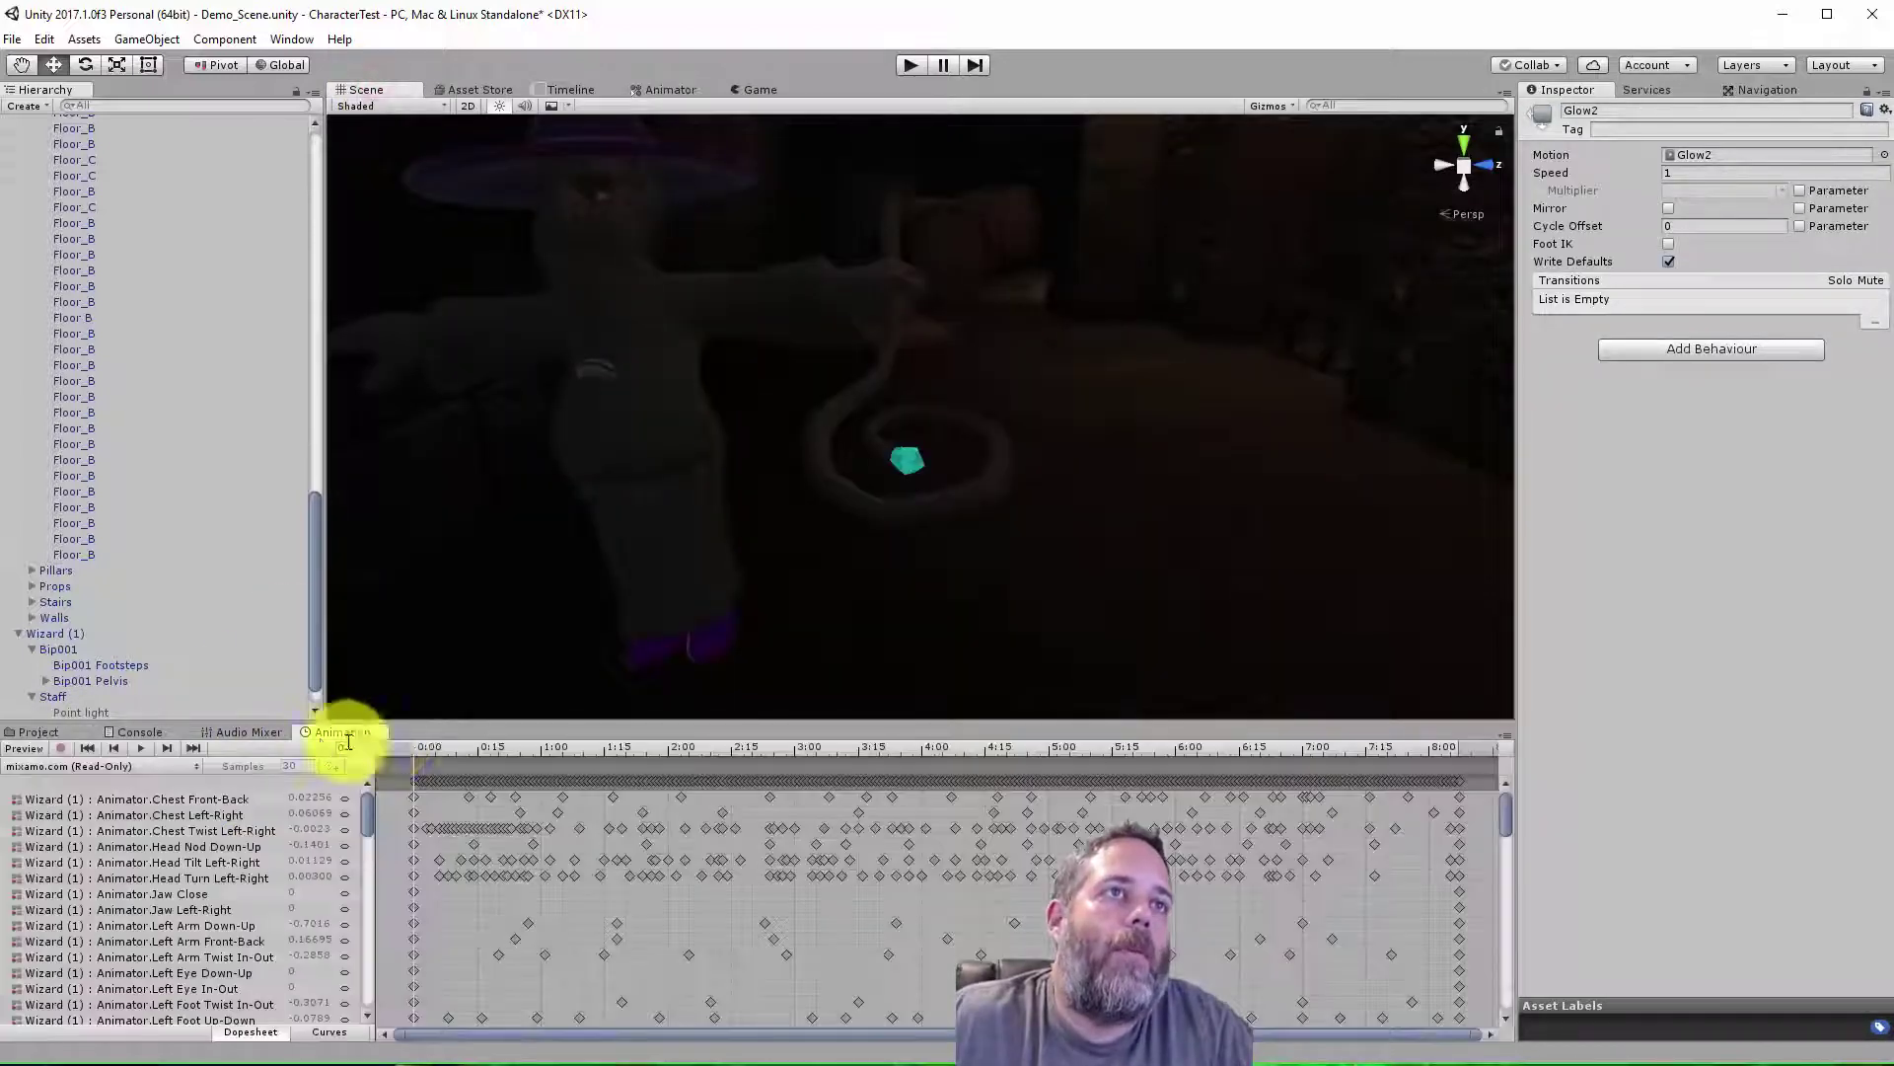
click(53, 703)
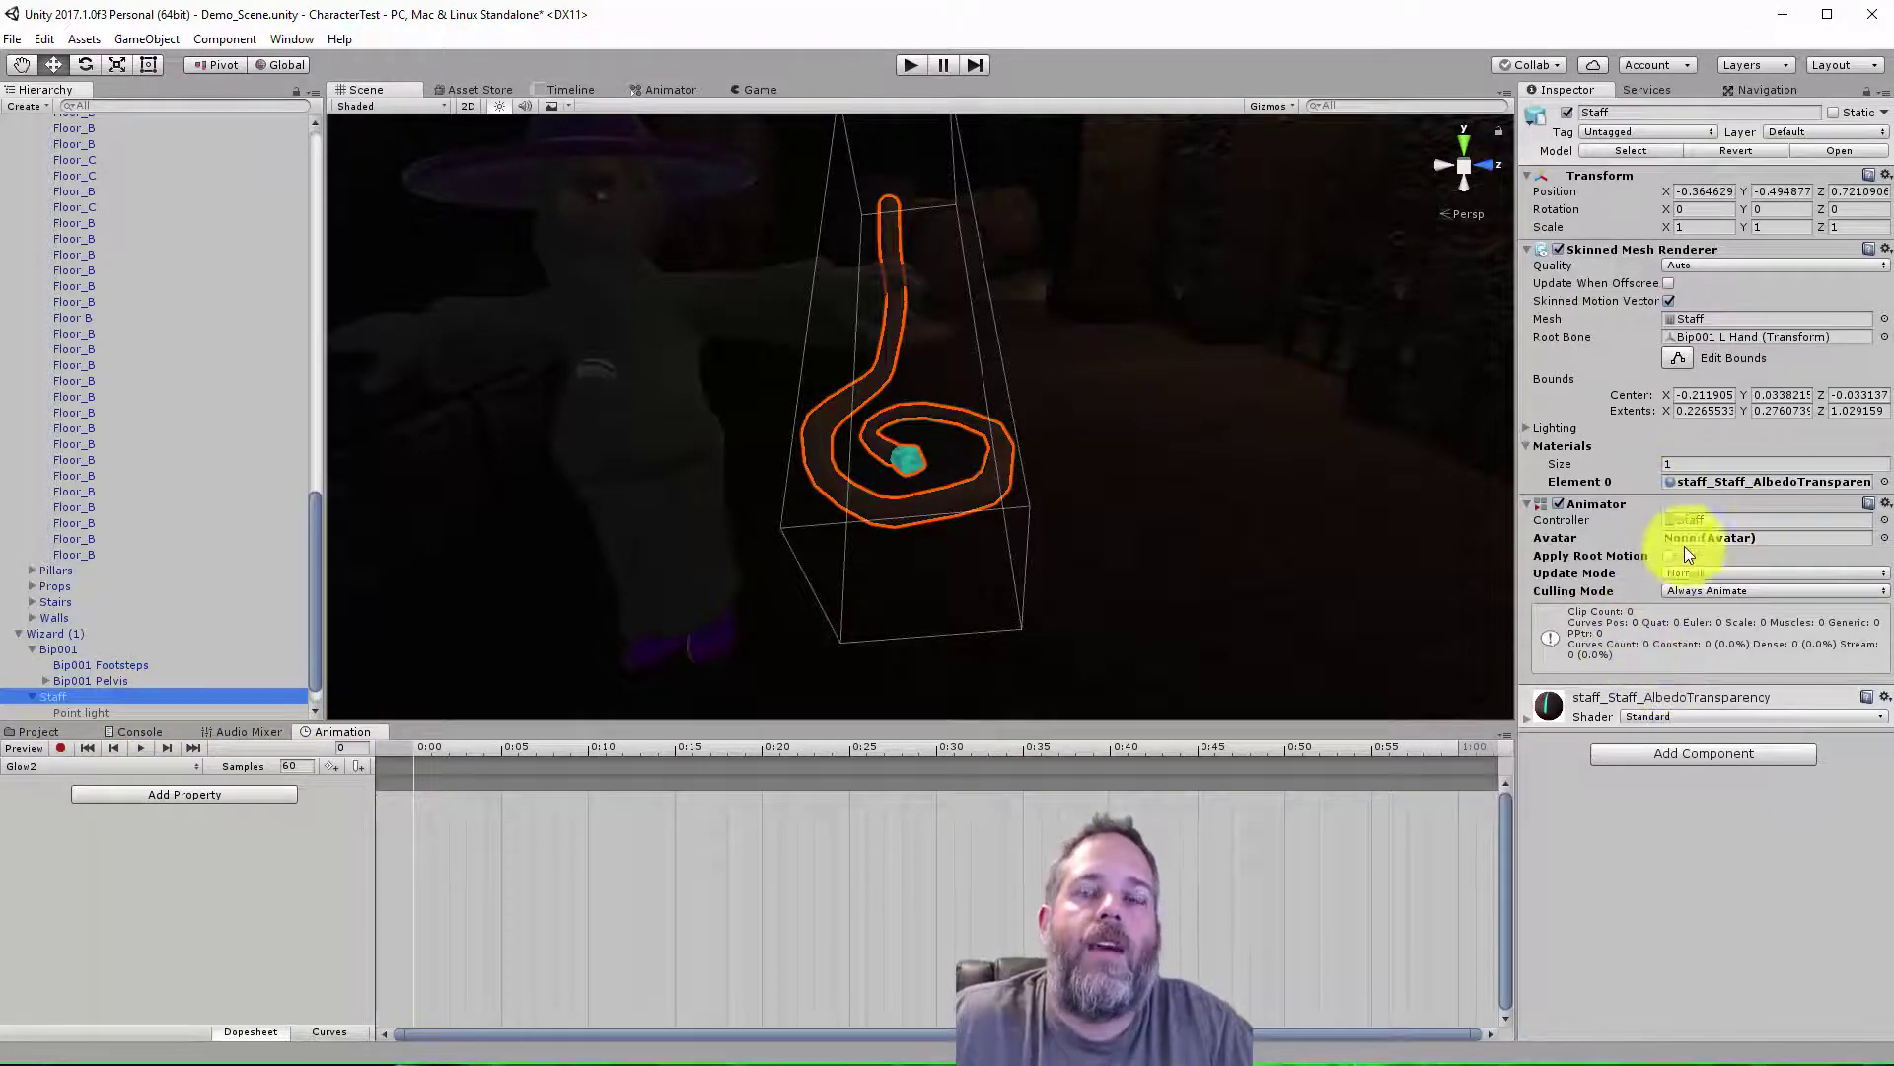
click(28, 768)
click(85, 777)
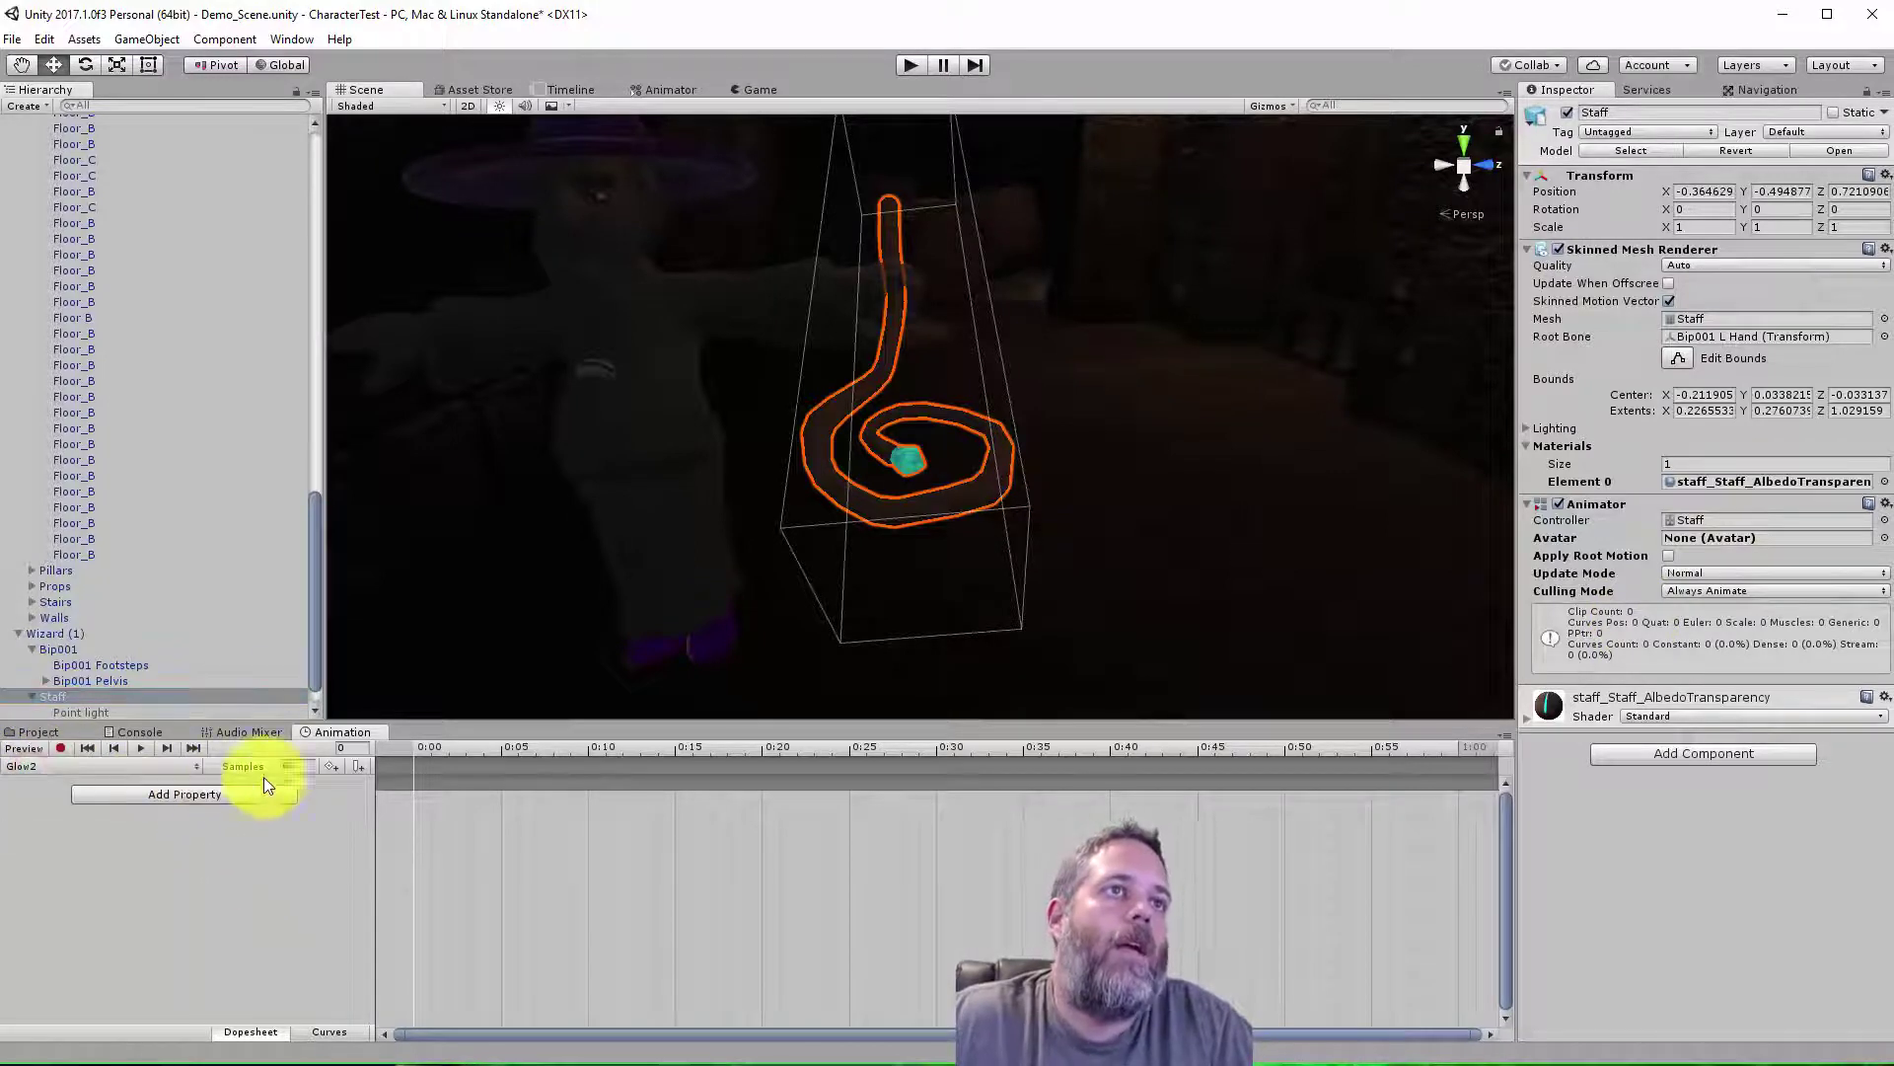
- Start recording Glow2 and key the staff material's emission brightness at 0 on frame 0:00
click(61, 749)
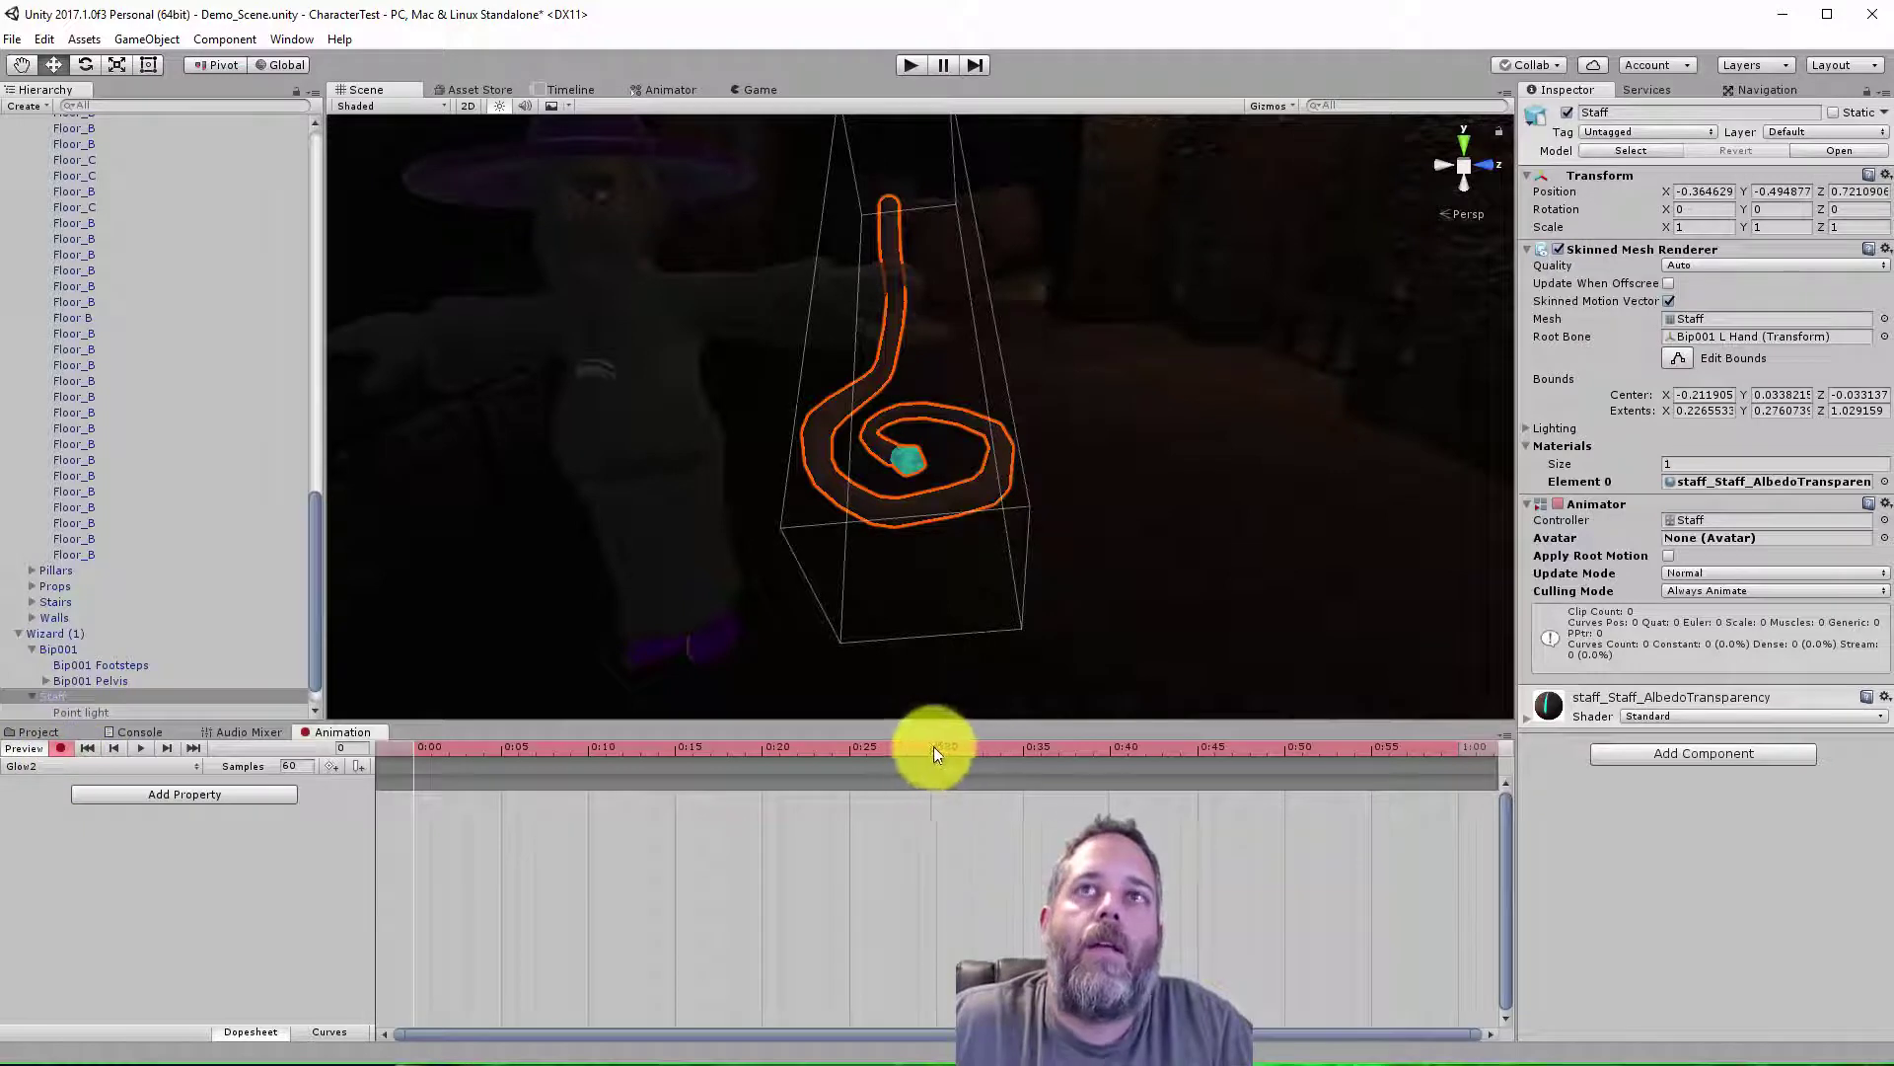
click(1555, 713)
scroll(1569, 715, down, 5)
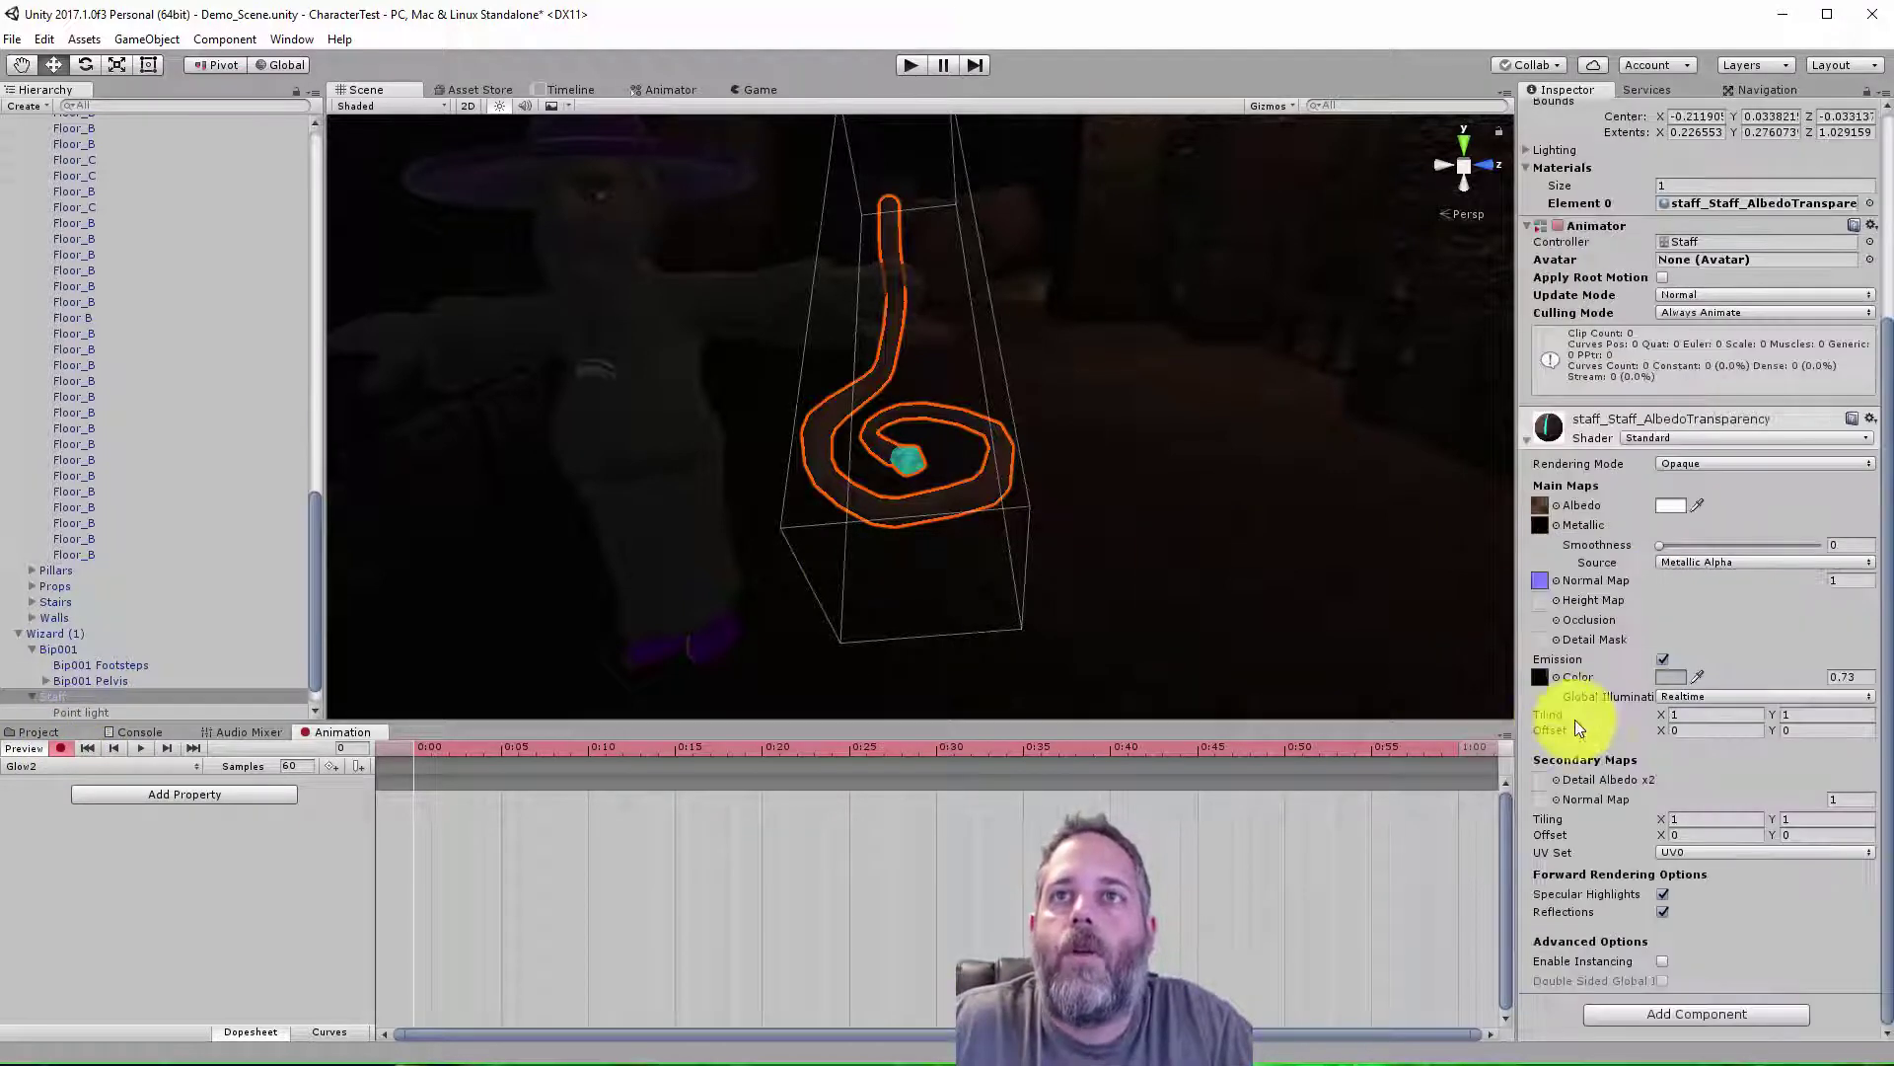
click(1841, 677)
text(0)
key(Return)
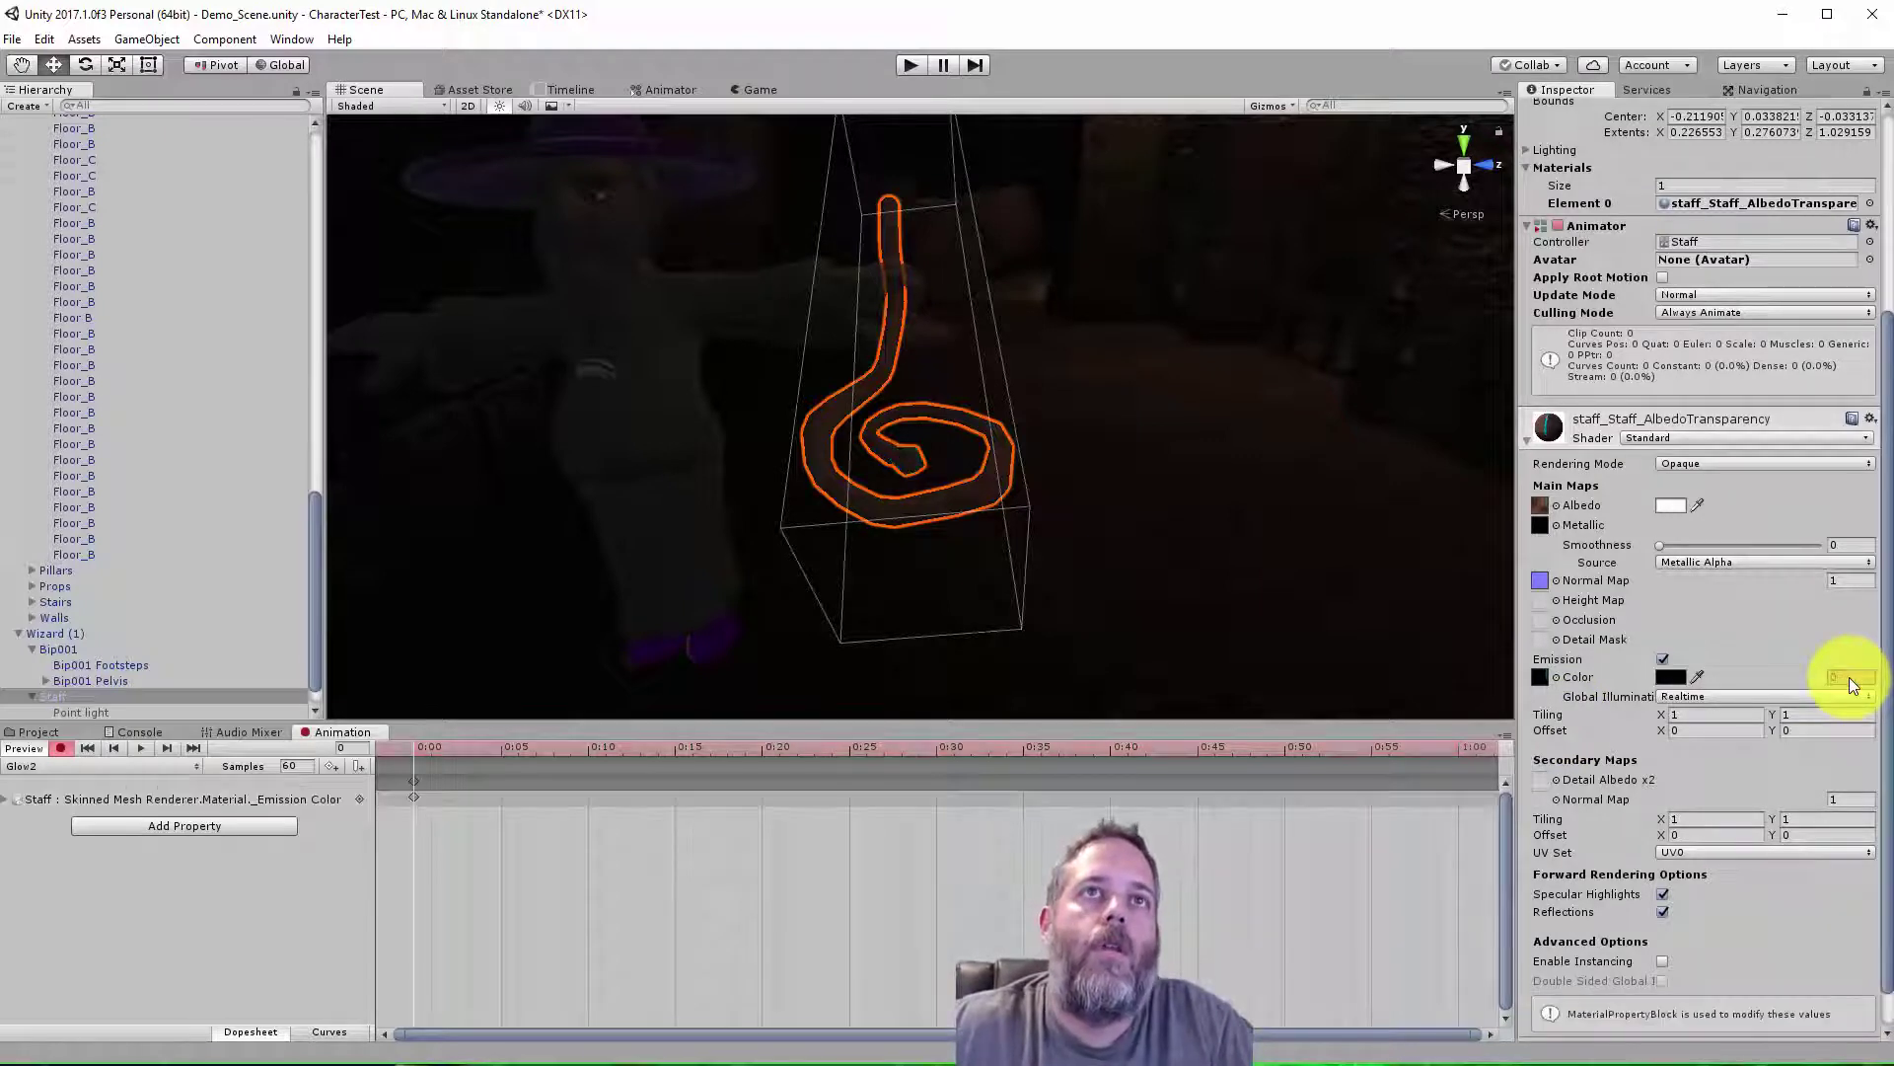
- Key the staff's emission brightness at 1 on 0:30 and 0 on 1:00, and play back the clip
click(939, 747)
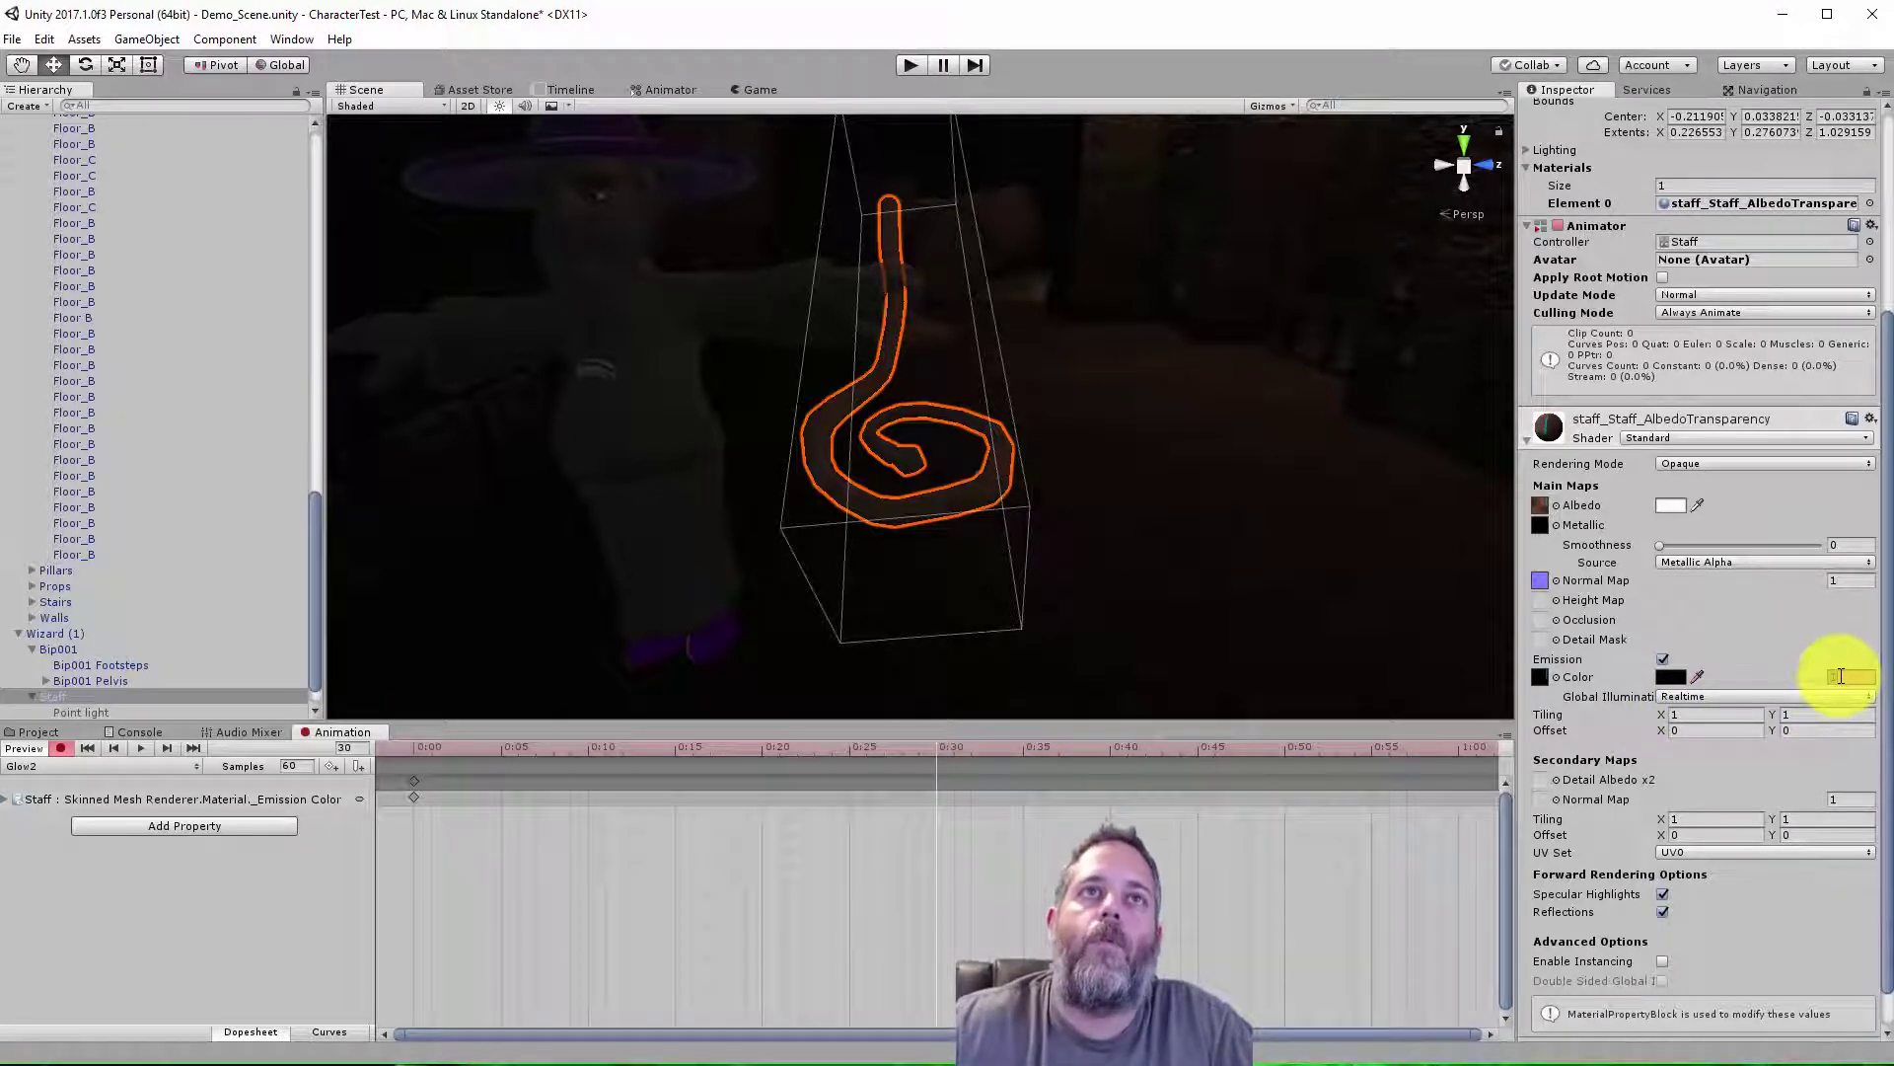
text(1)
key(Return)
click(1464, 750)
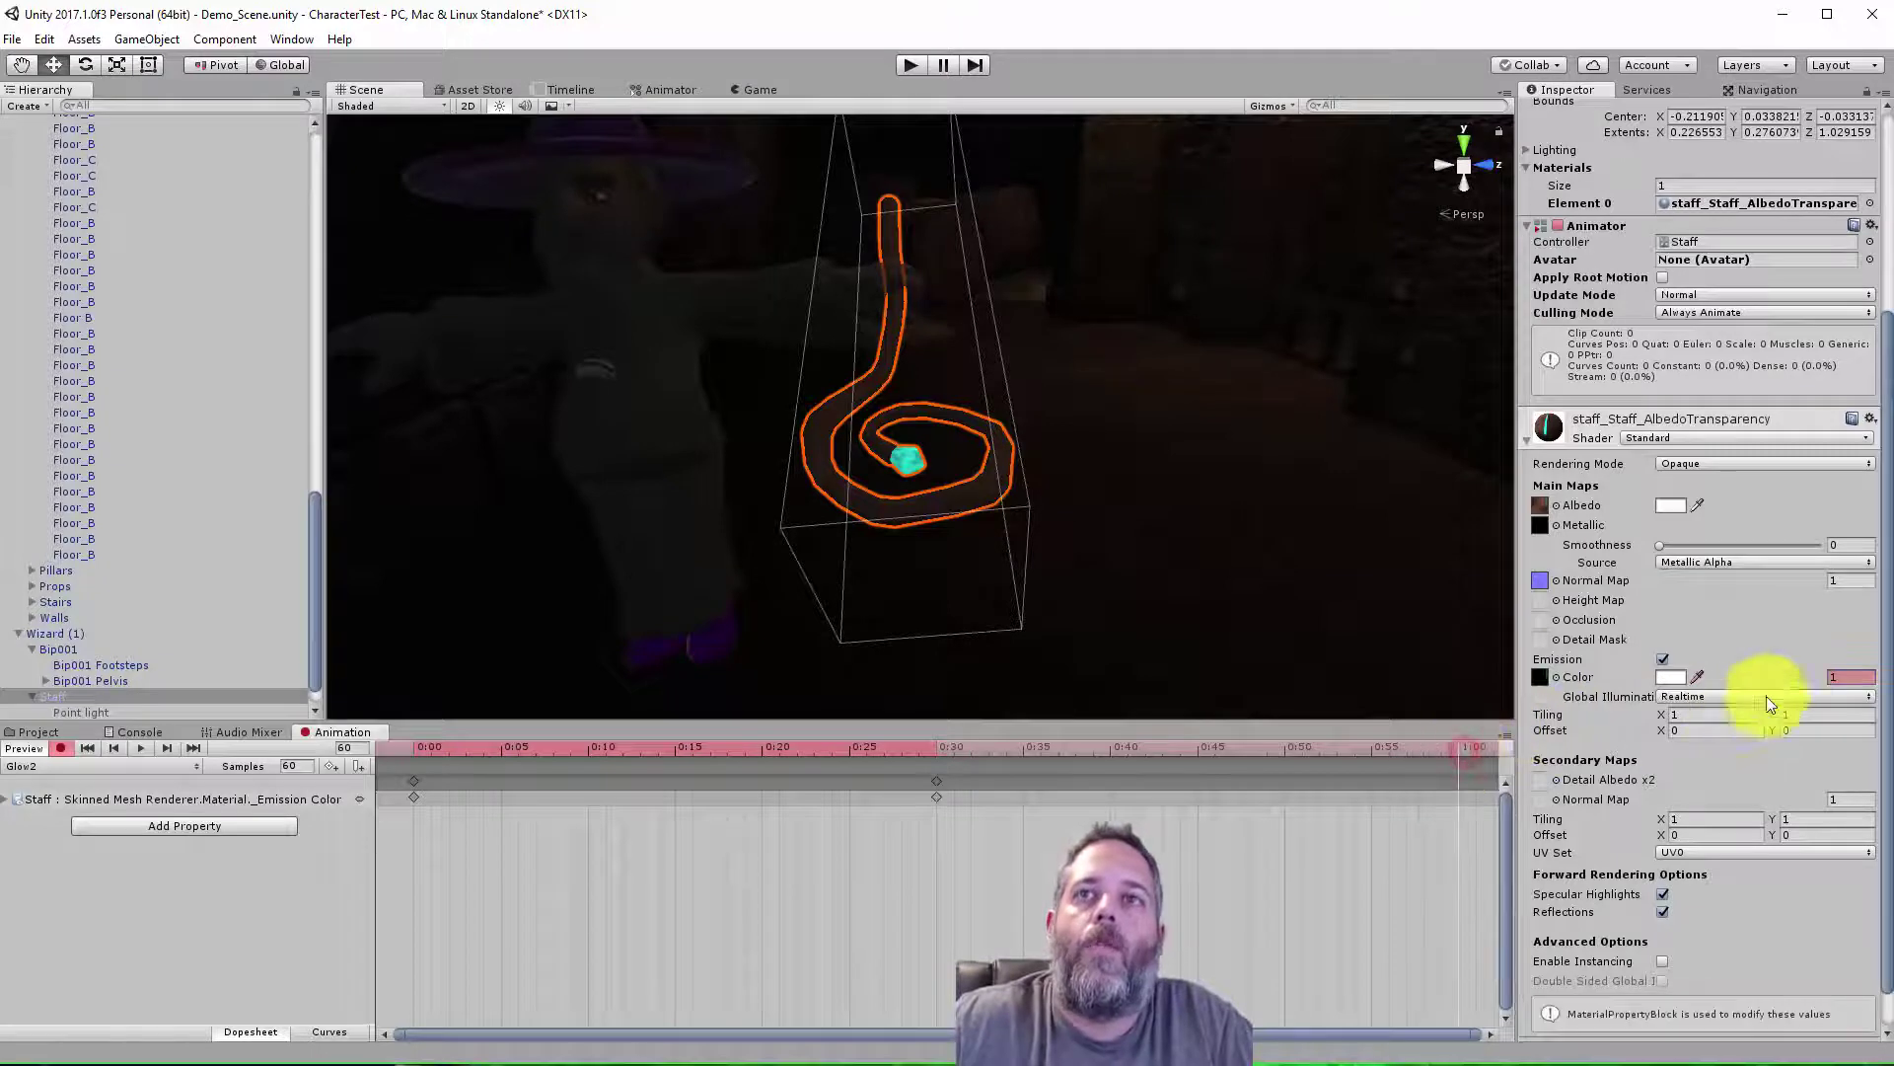
double_click(1851, 676)
text(0)
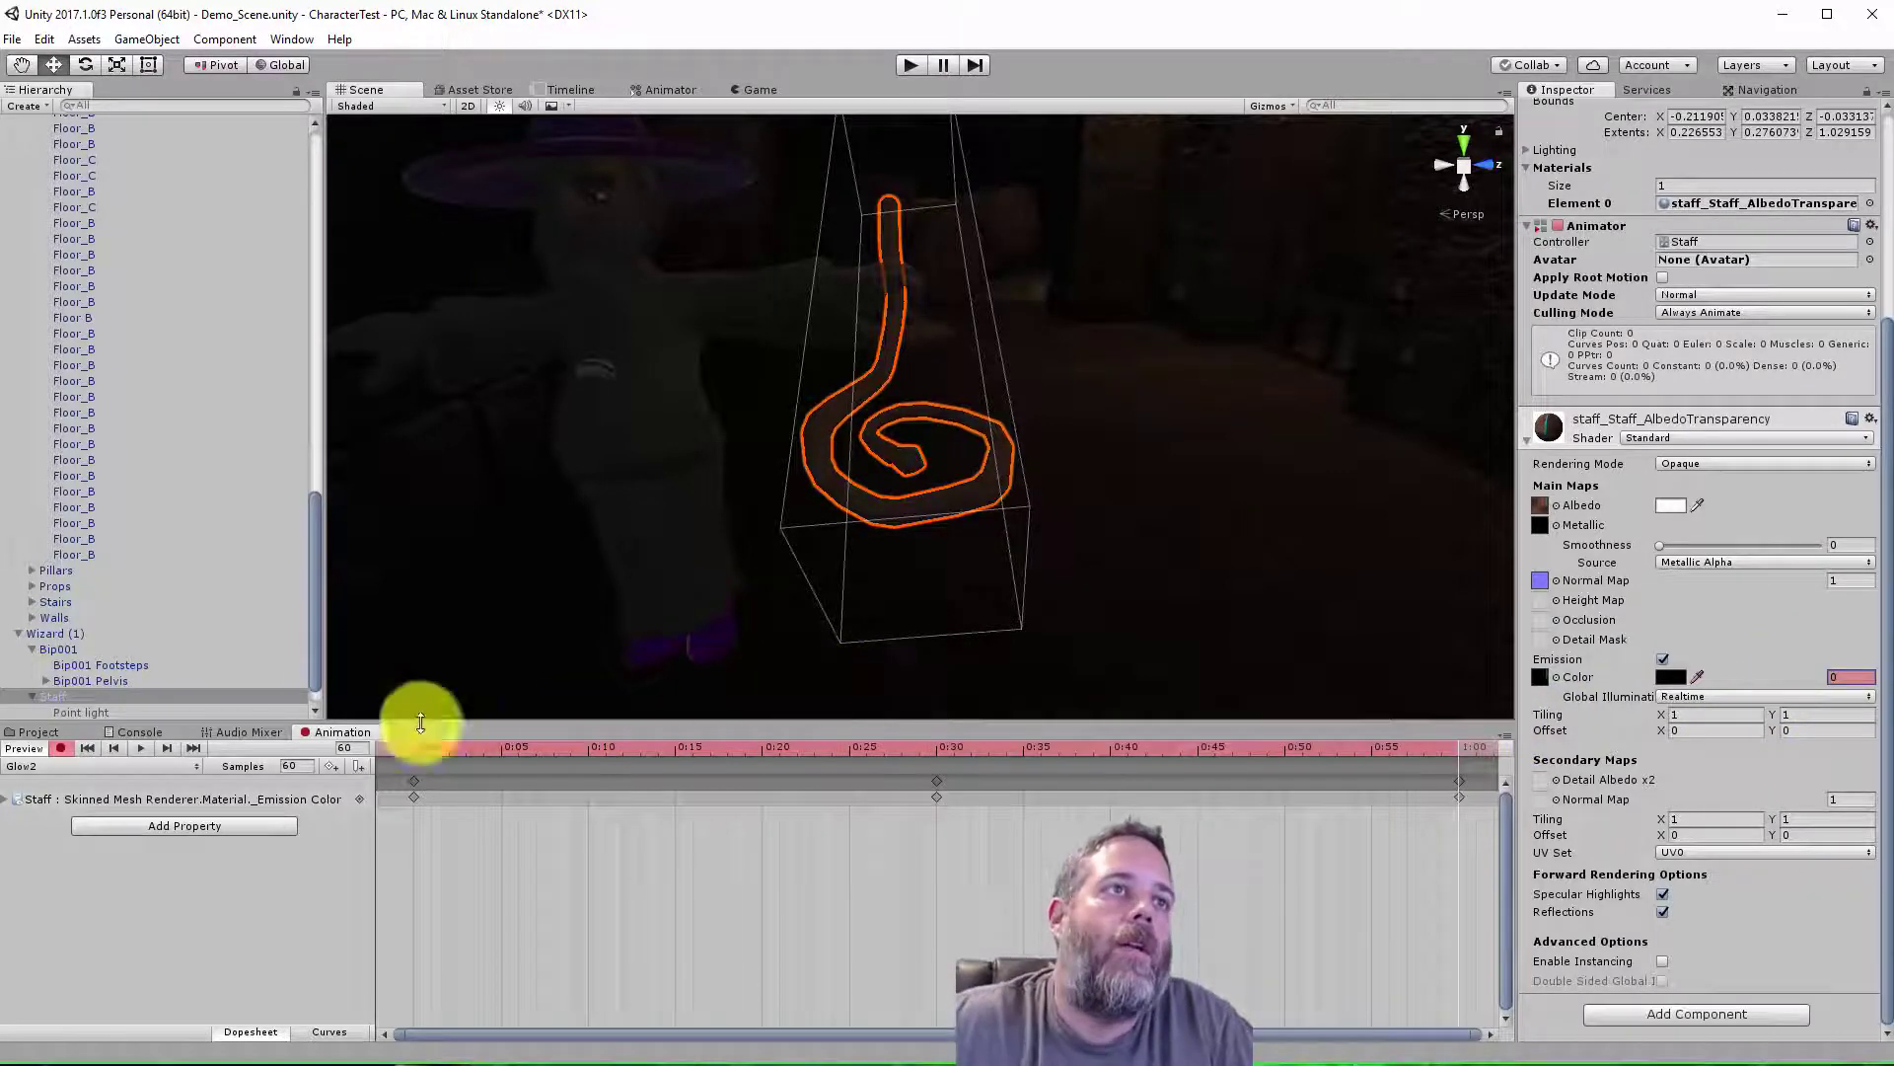
click(138, 748)
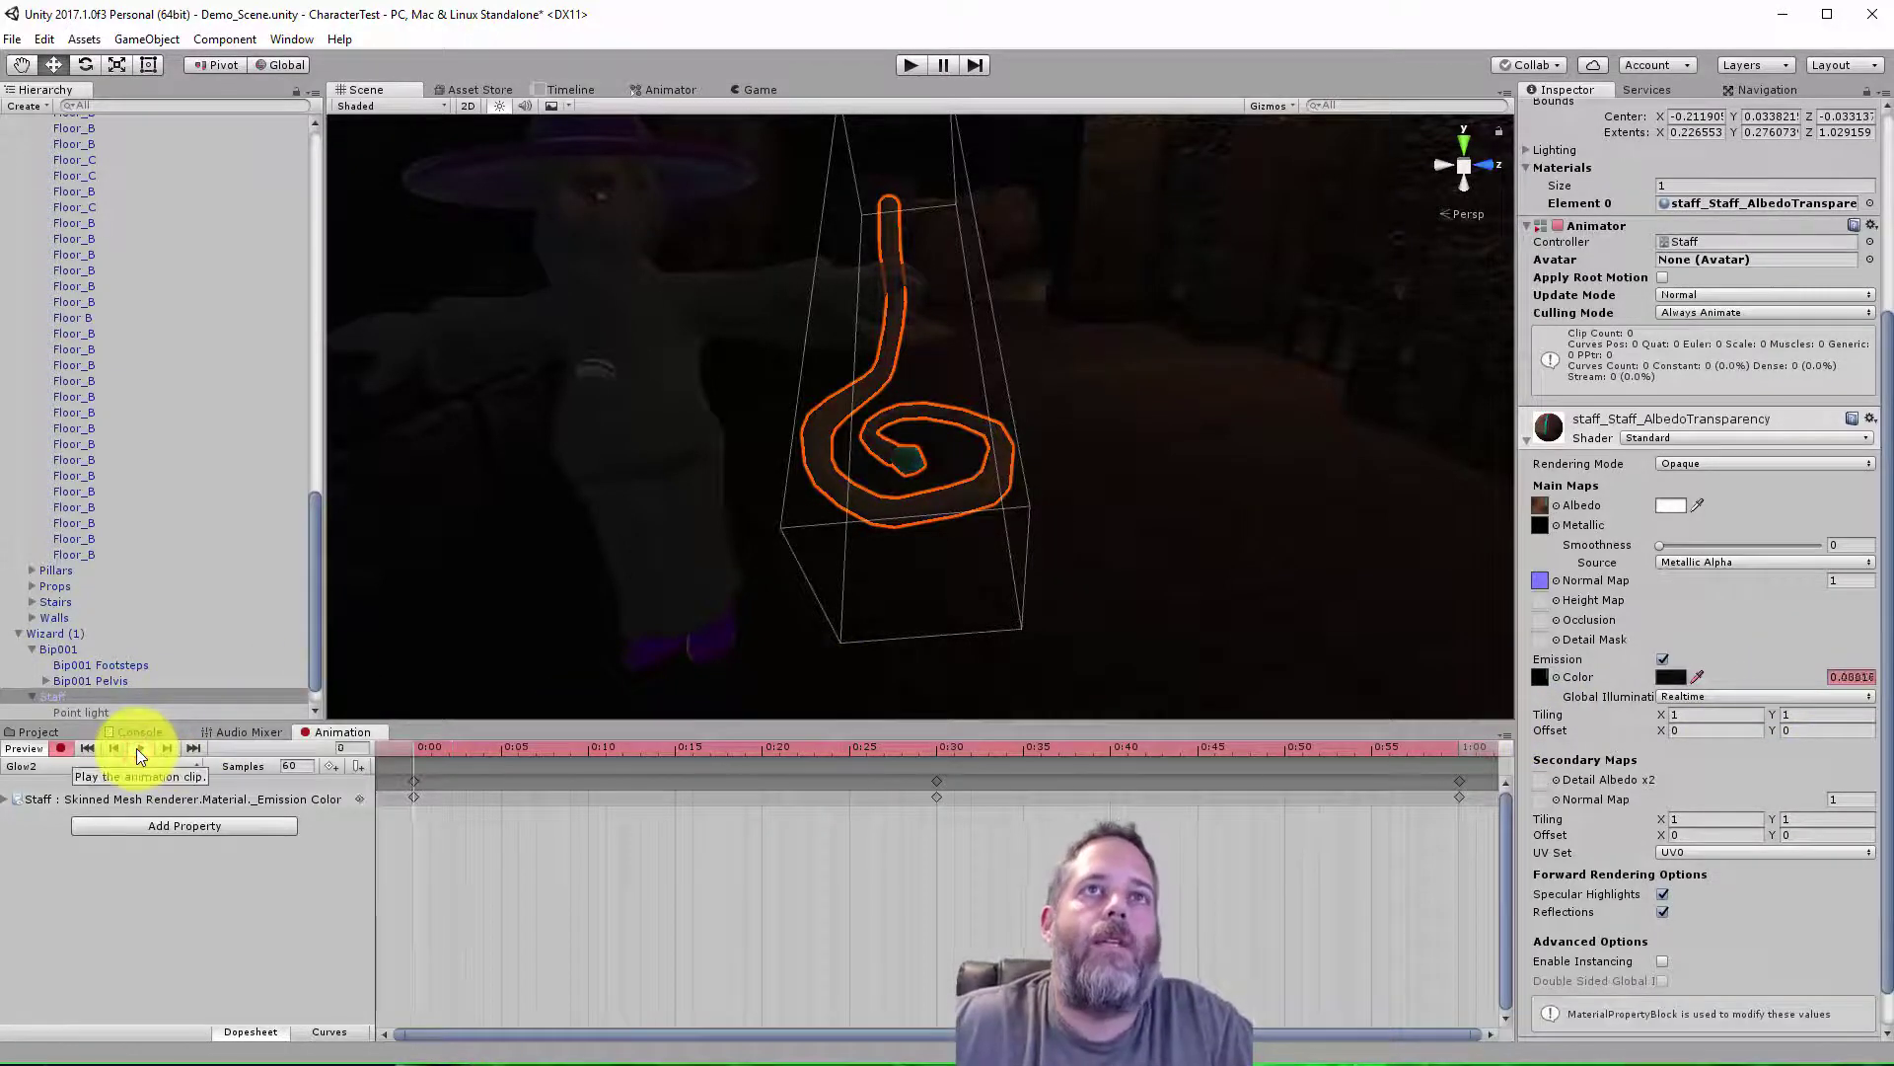
click(138, 748)
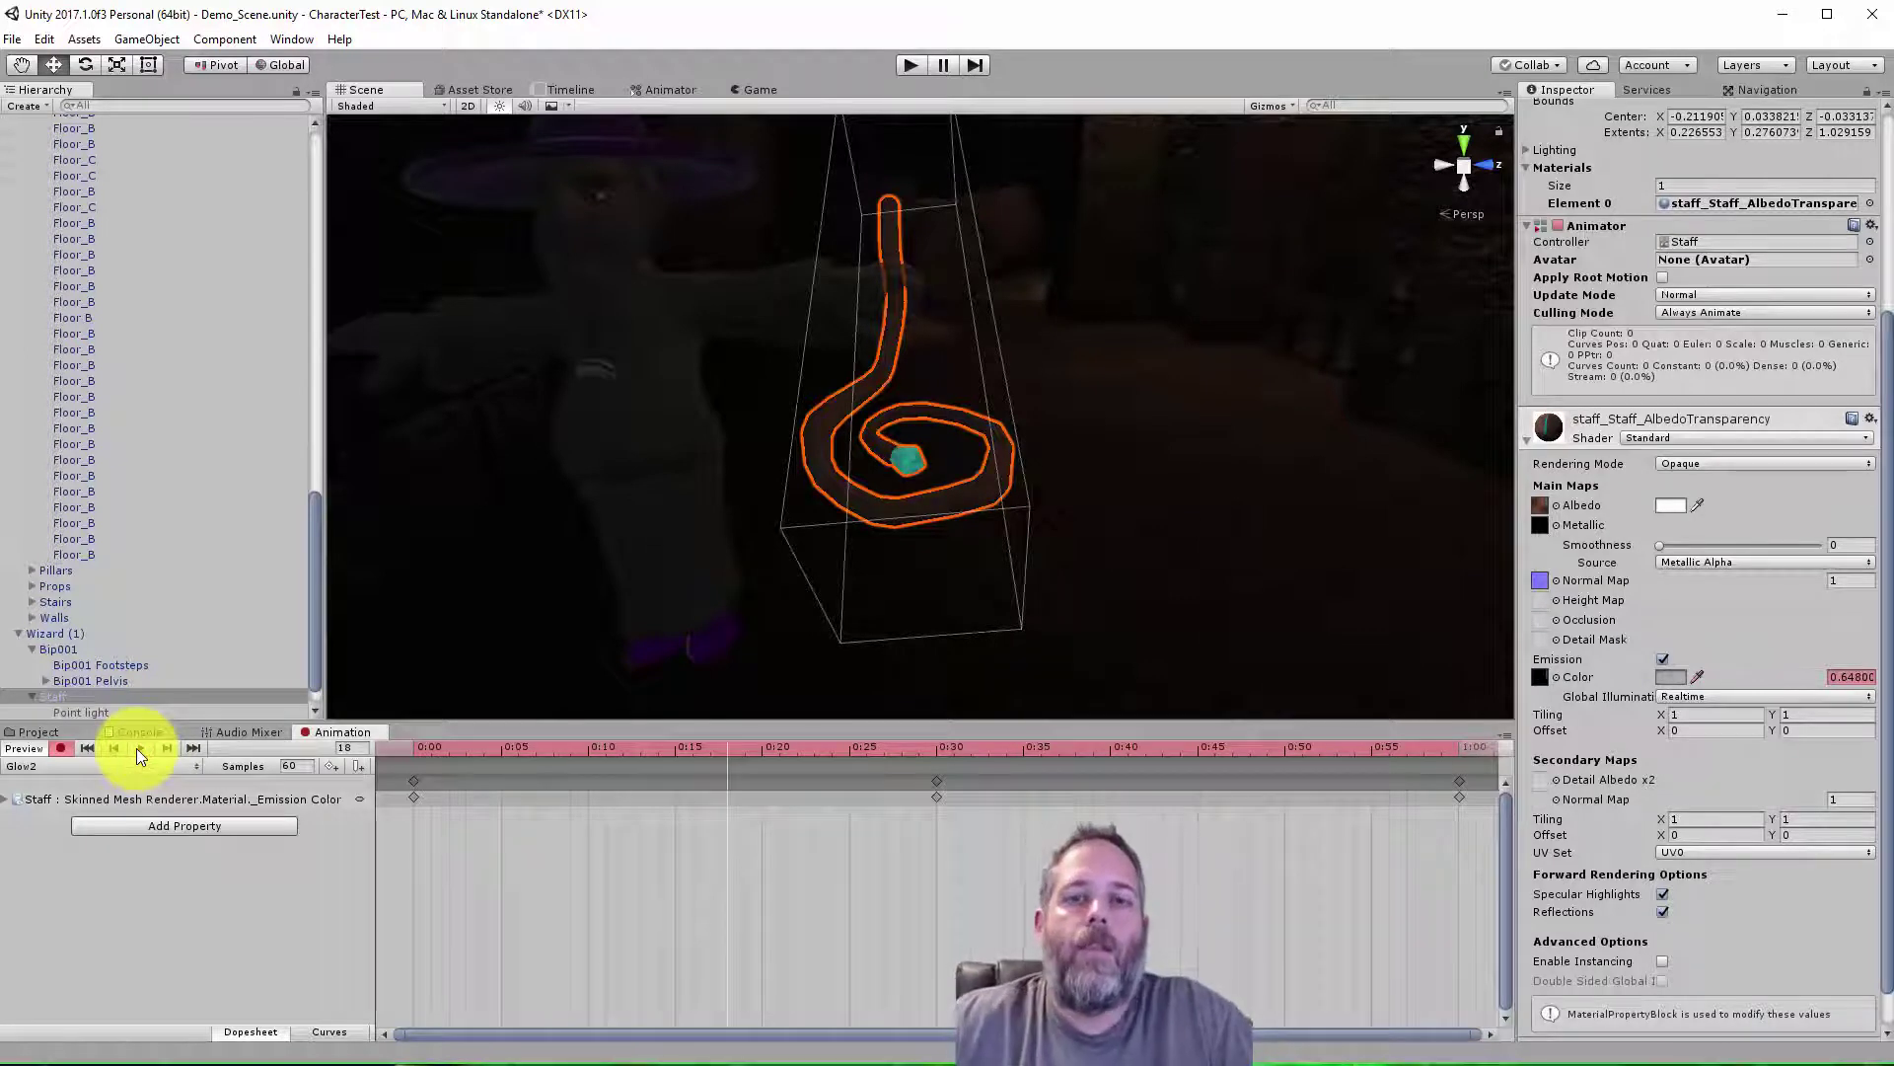
- Activate the Staff's point light and color it green (RGB 64, 255, 192) while Glow2 is still recording
click(69, 712)
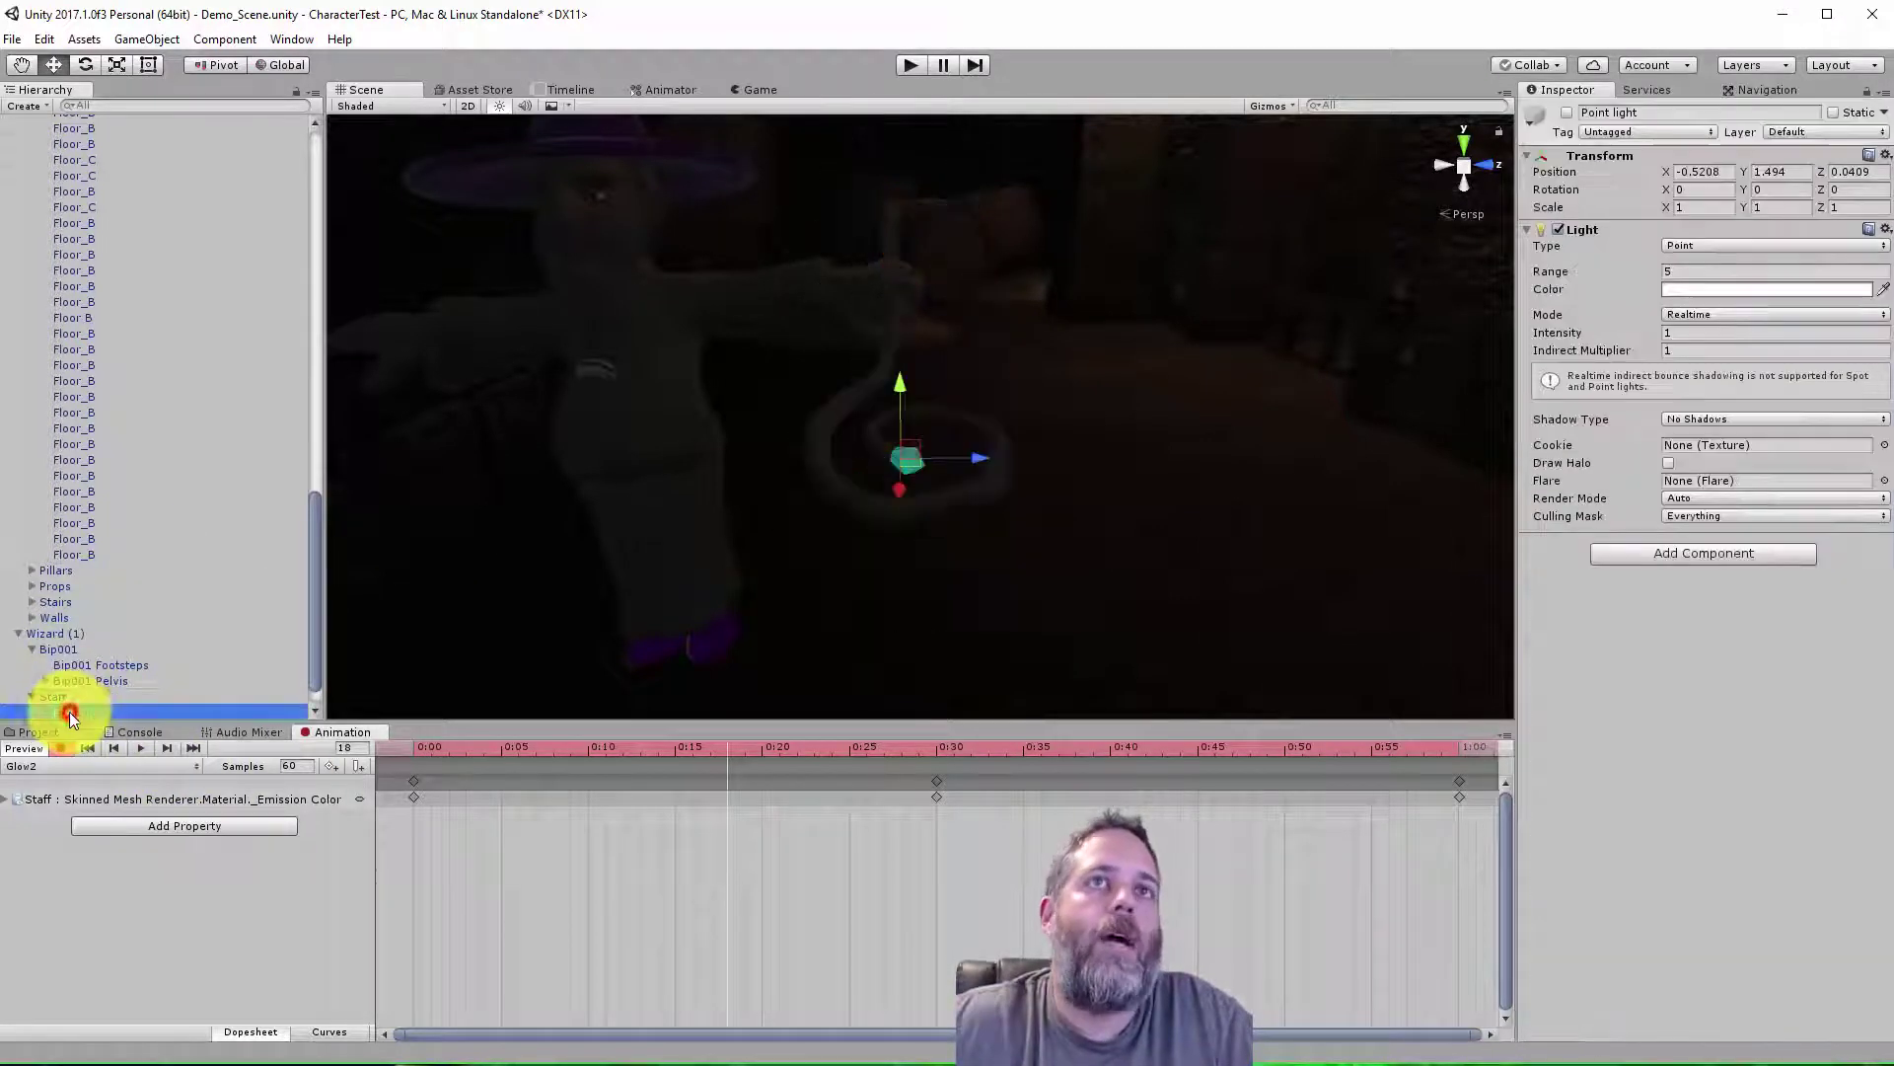
click(1568, 113)
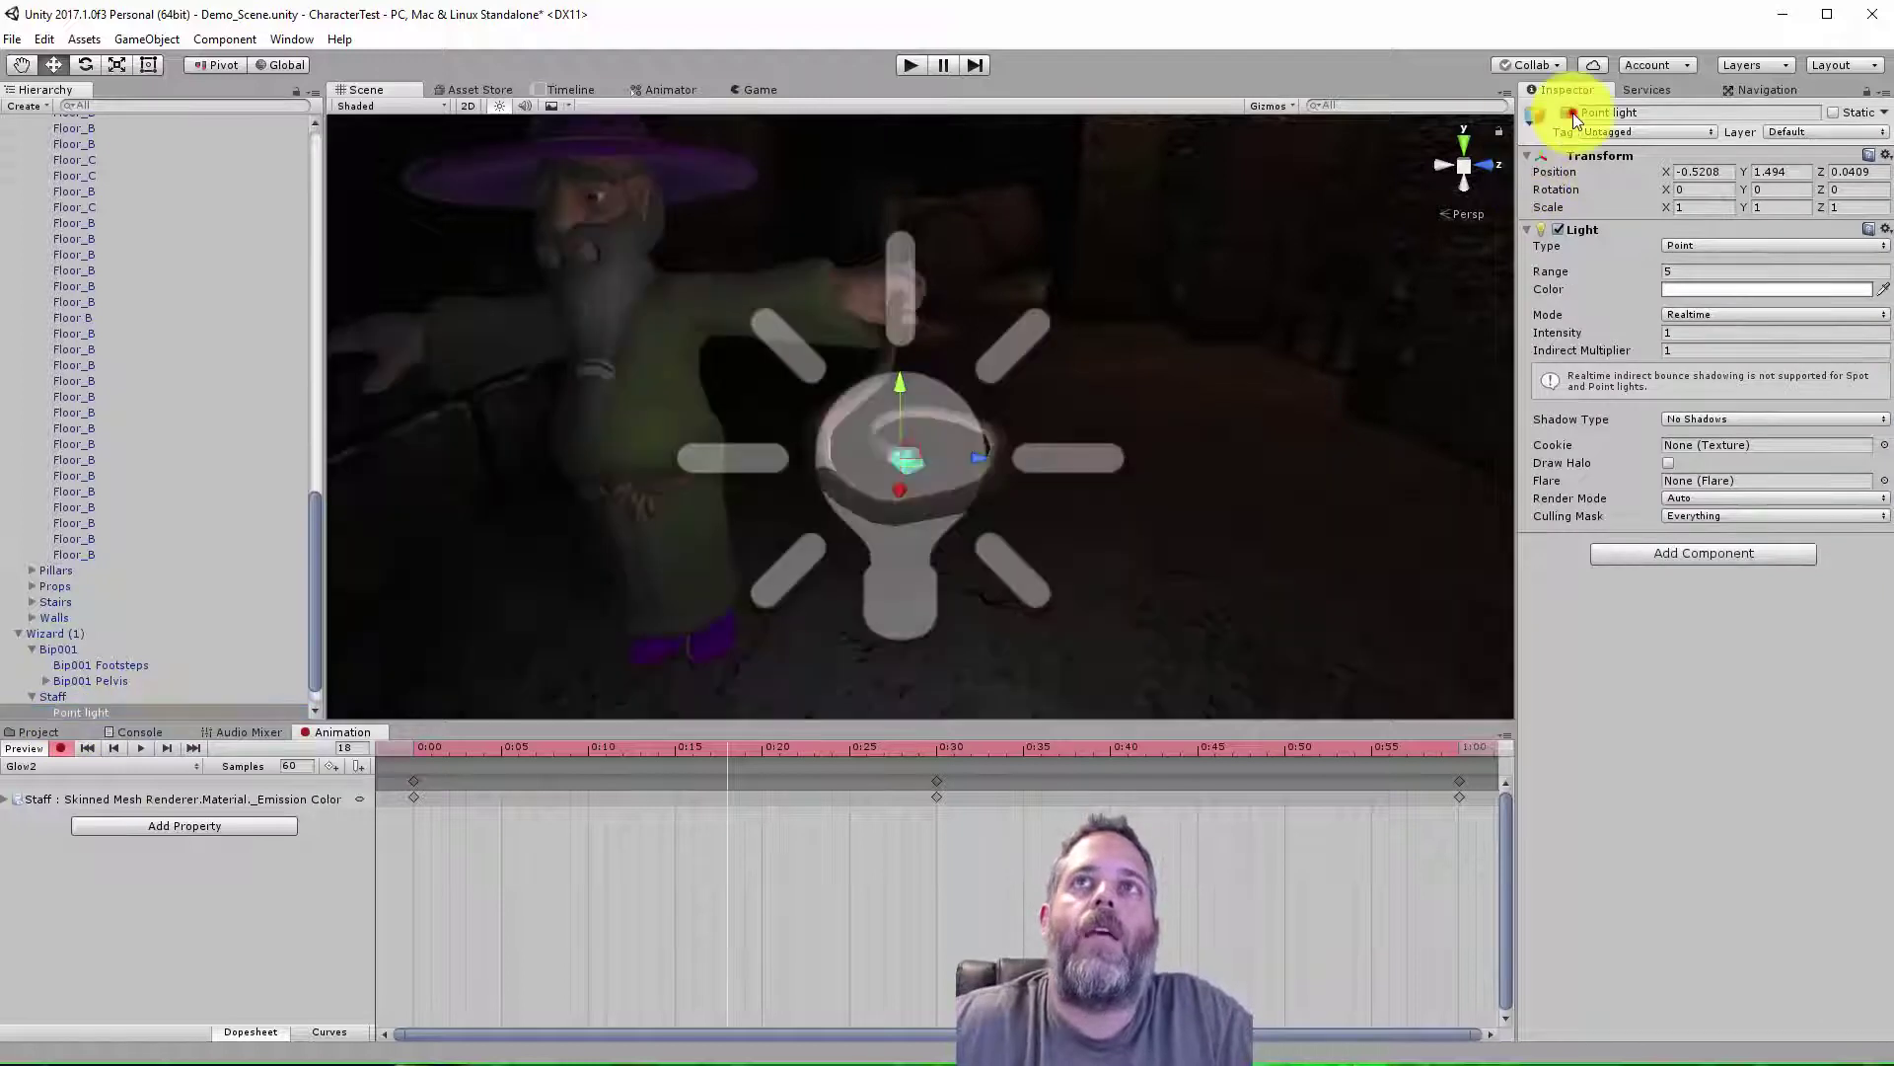
click(1689, 289)
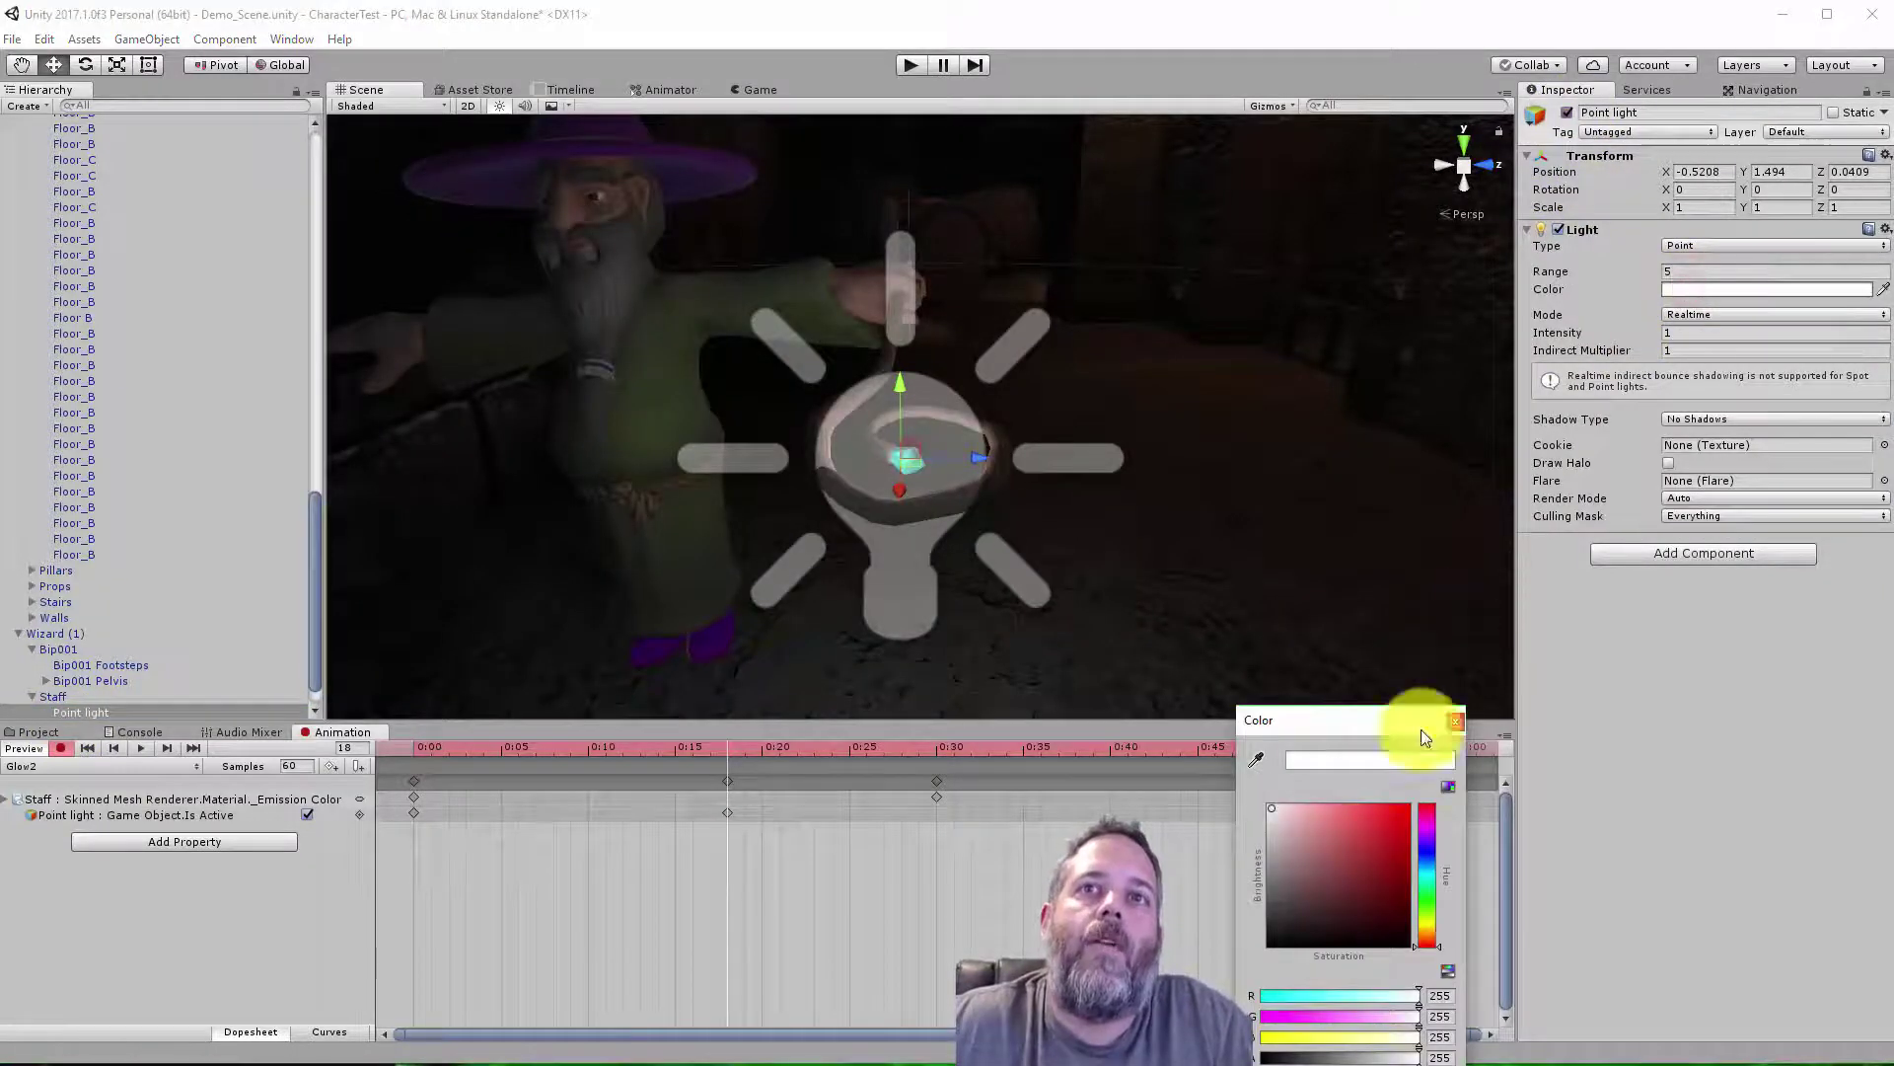
drag(1417, 898, 1417, 884)
drag(1391, 814, 1371, 781)
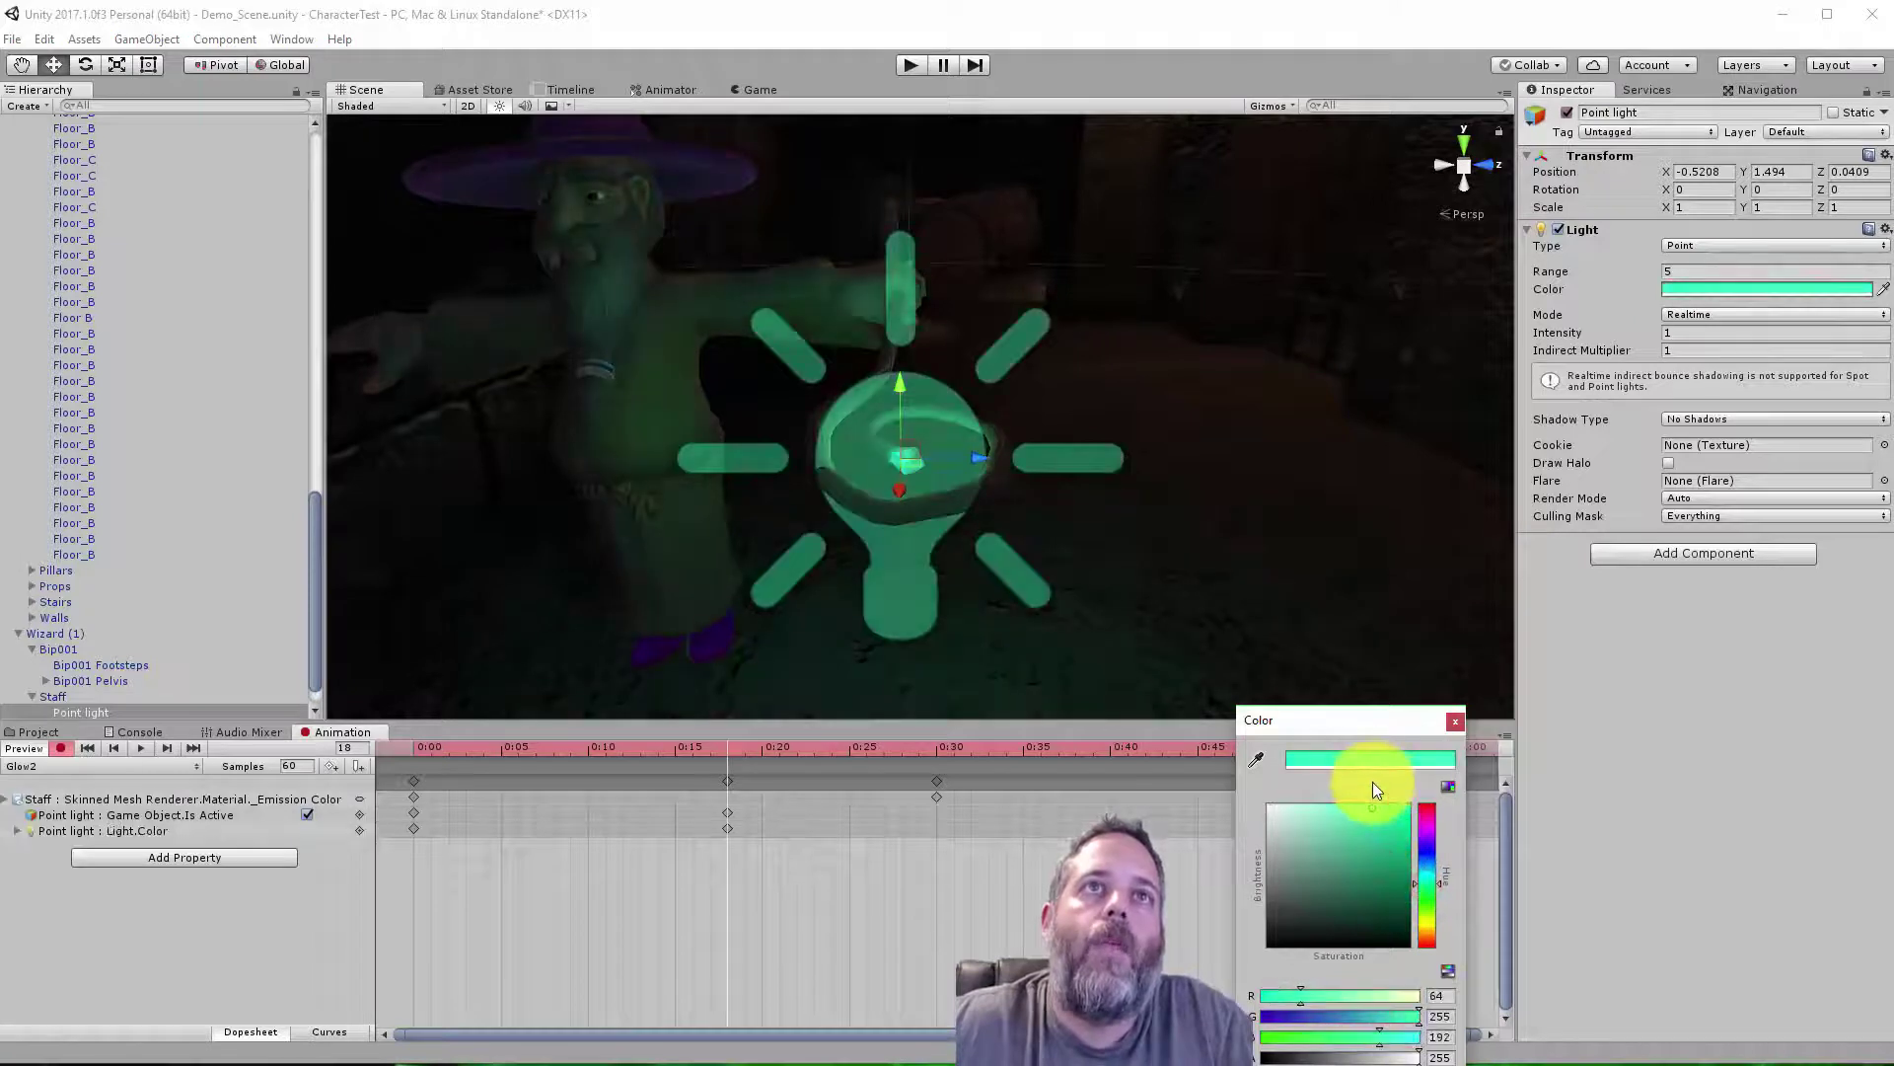
click(1453, 722)
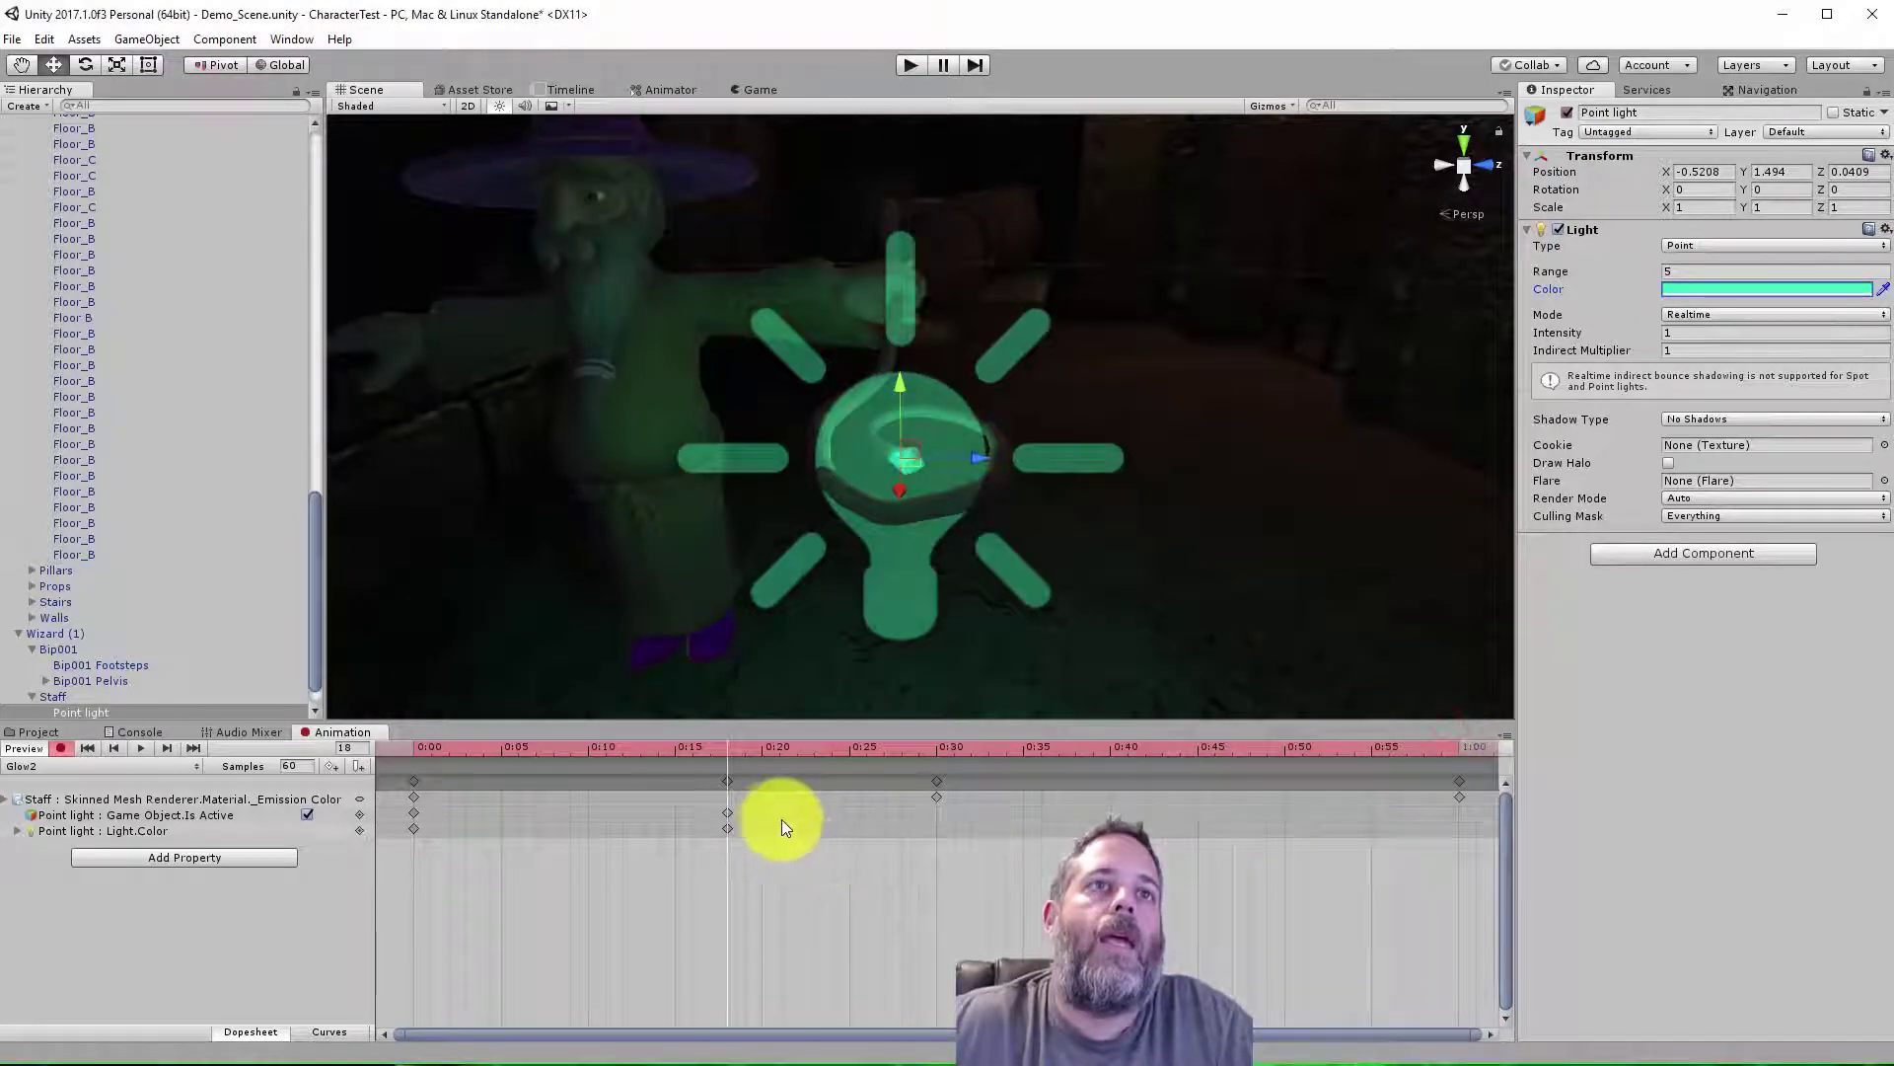
- Stop recording and delete the point light's Is Active and Light.Color properties from the Glow2 clip
click(61, 748)
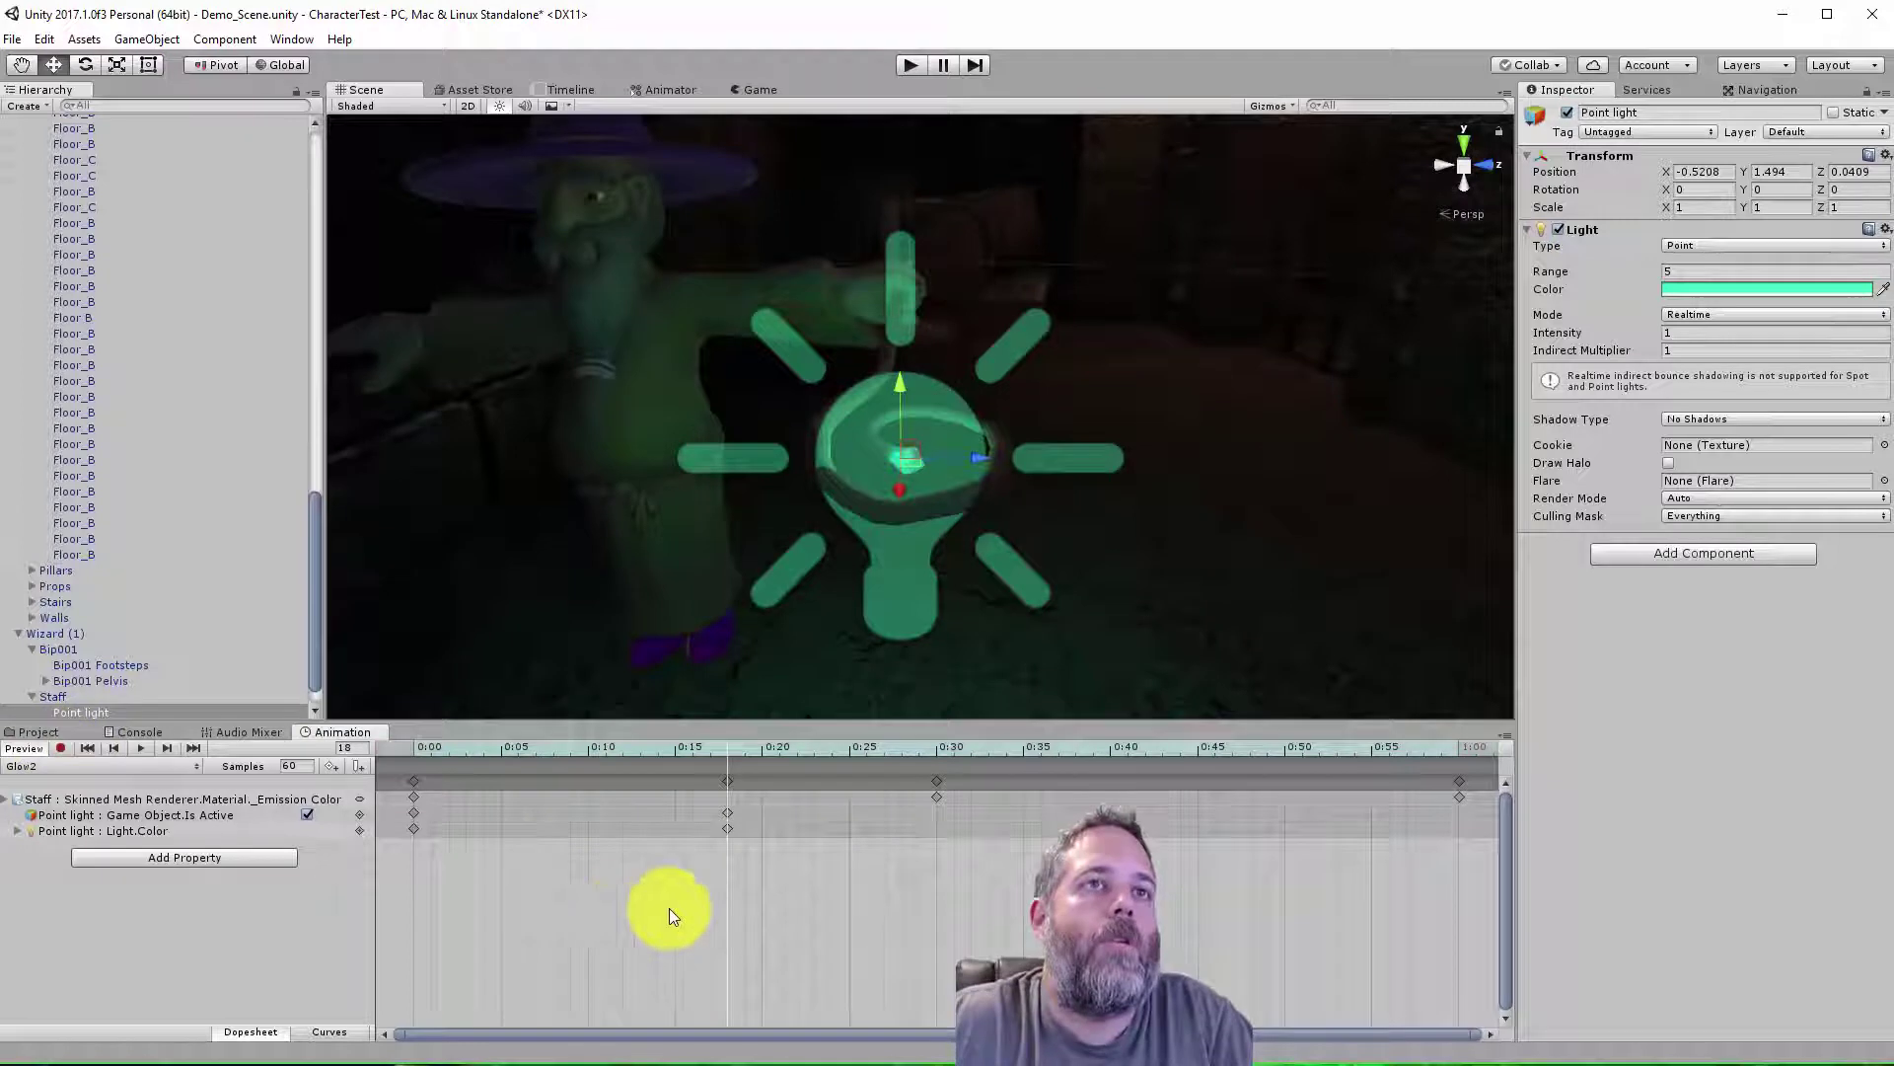
click(233, 829)
click(219, 811)
key(Delete)
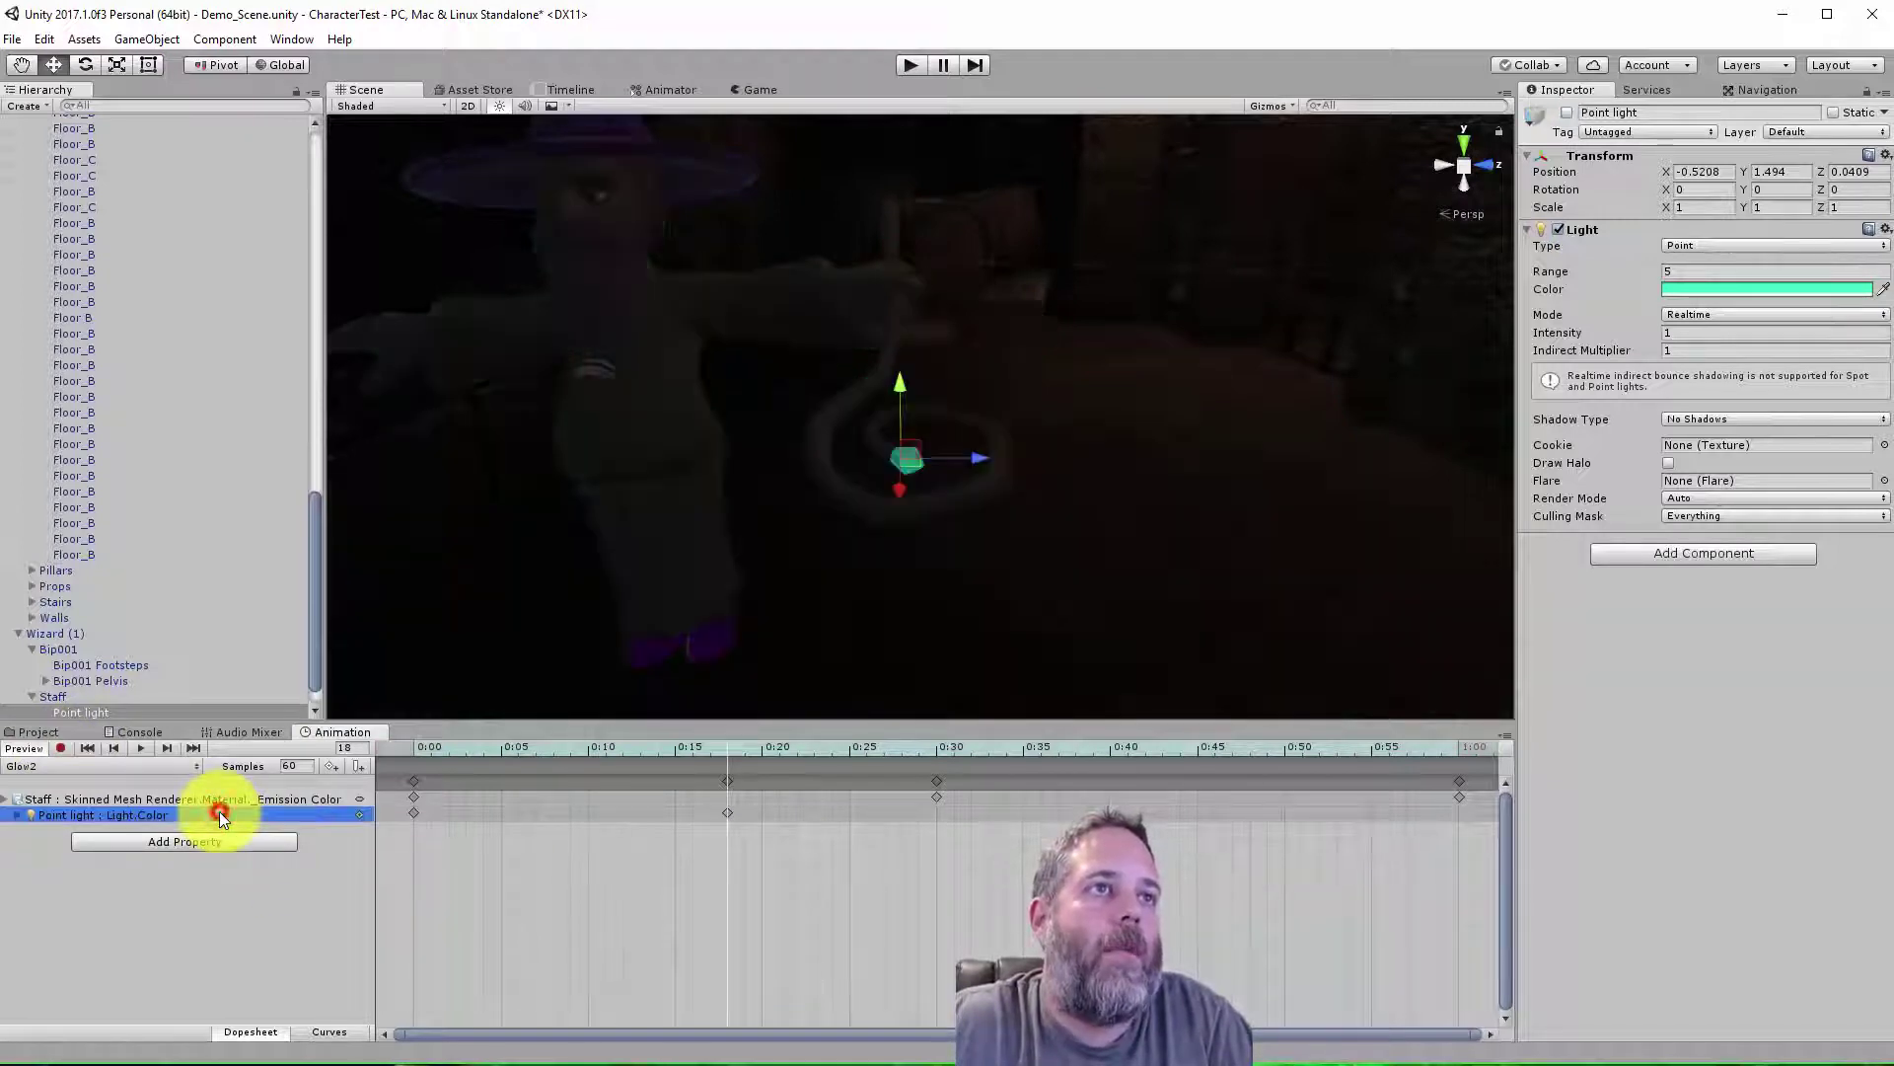
click(219, 811)
key(Delete)
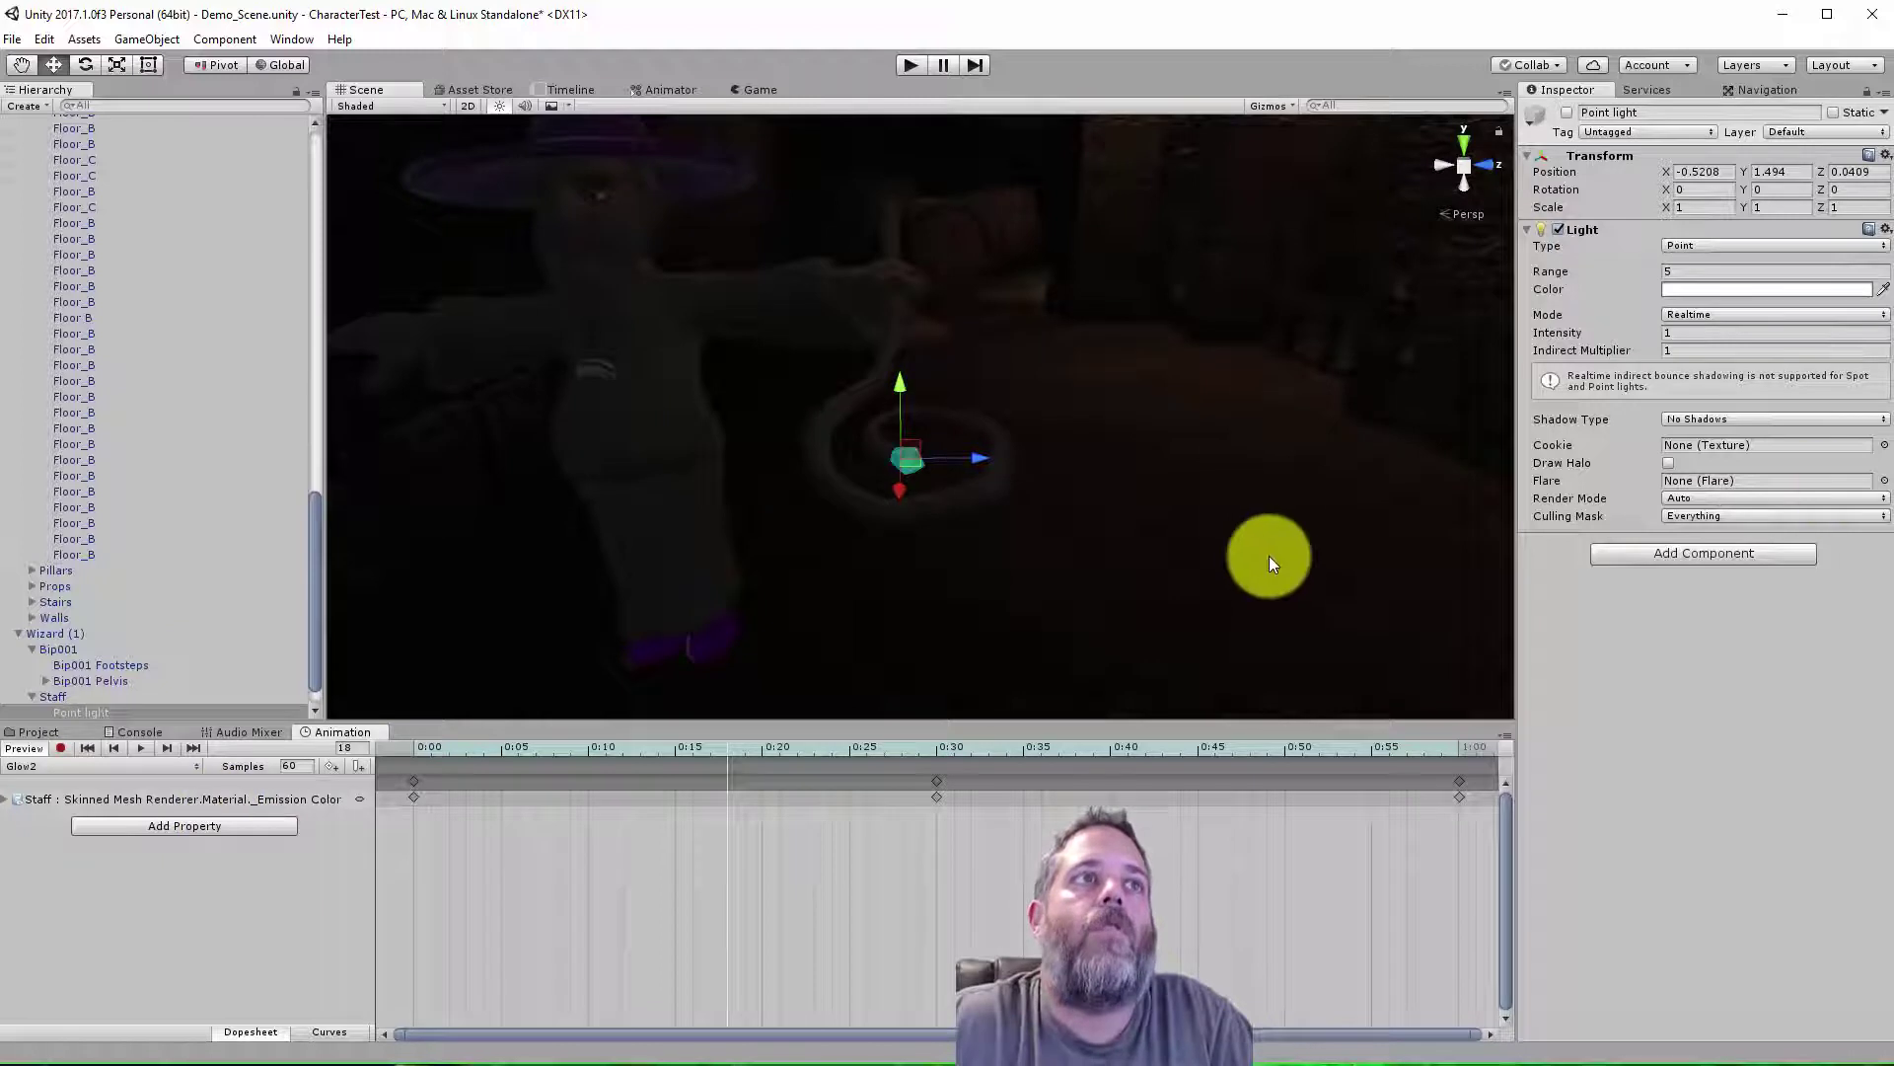
- Activate the point light with recording off, restart recording Glow2, and key the light's intensity at 0 on 1:00
click(1566, 115)
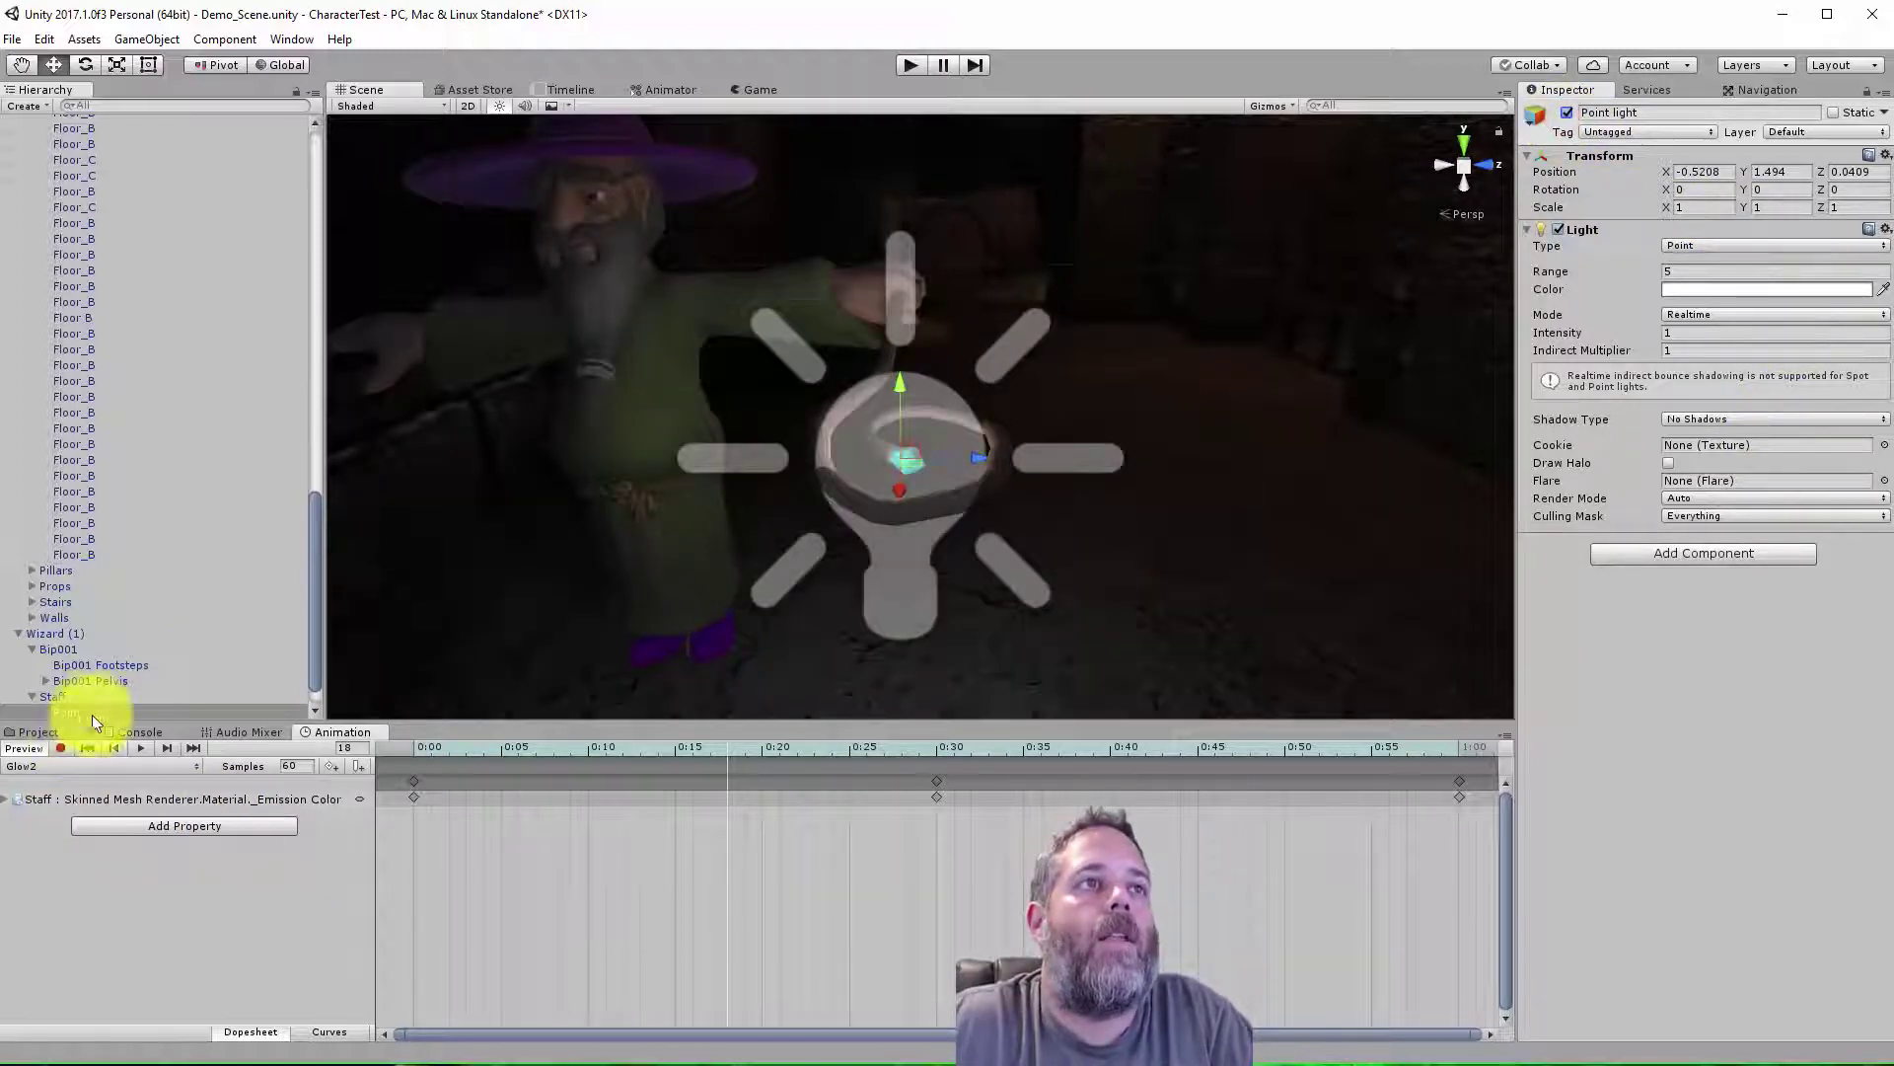
click(59, 748)
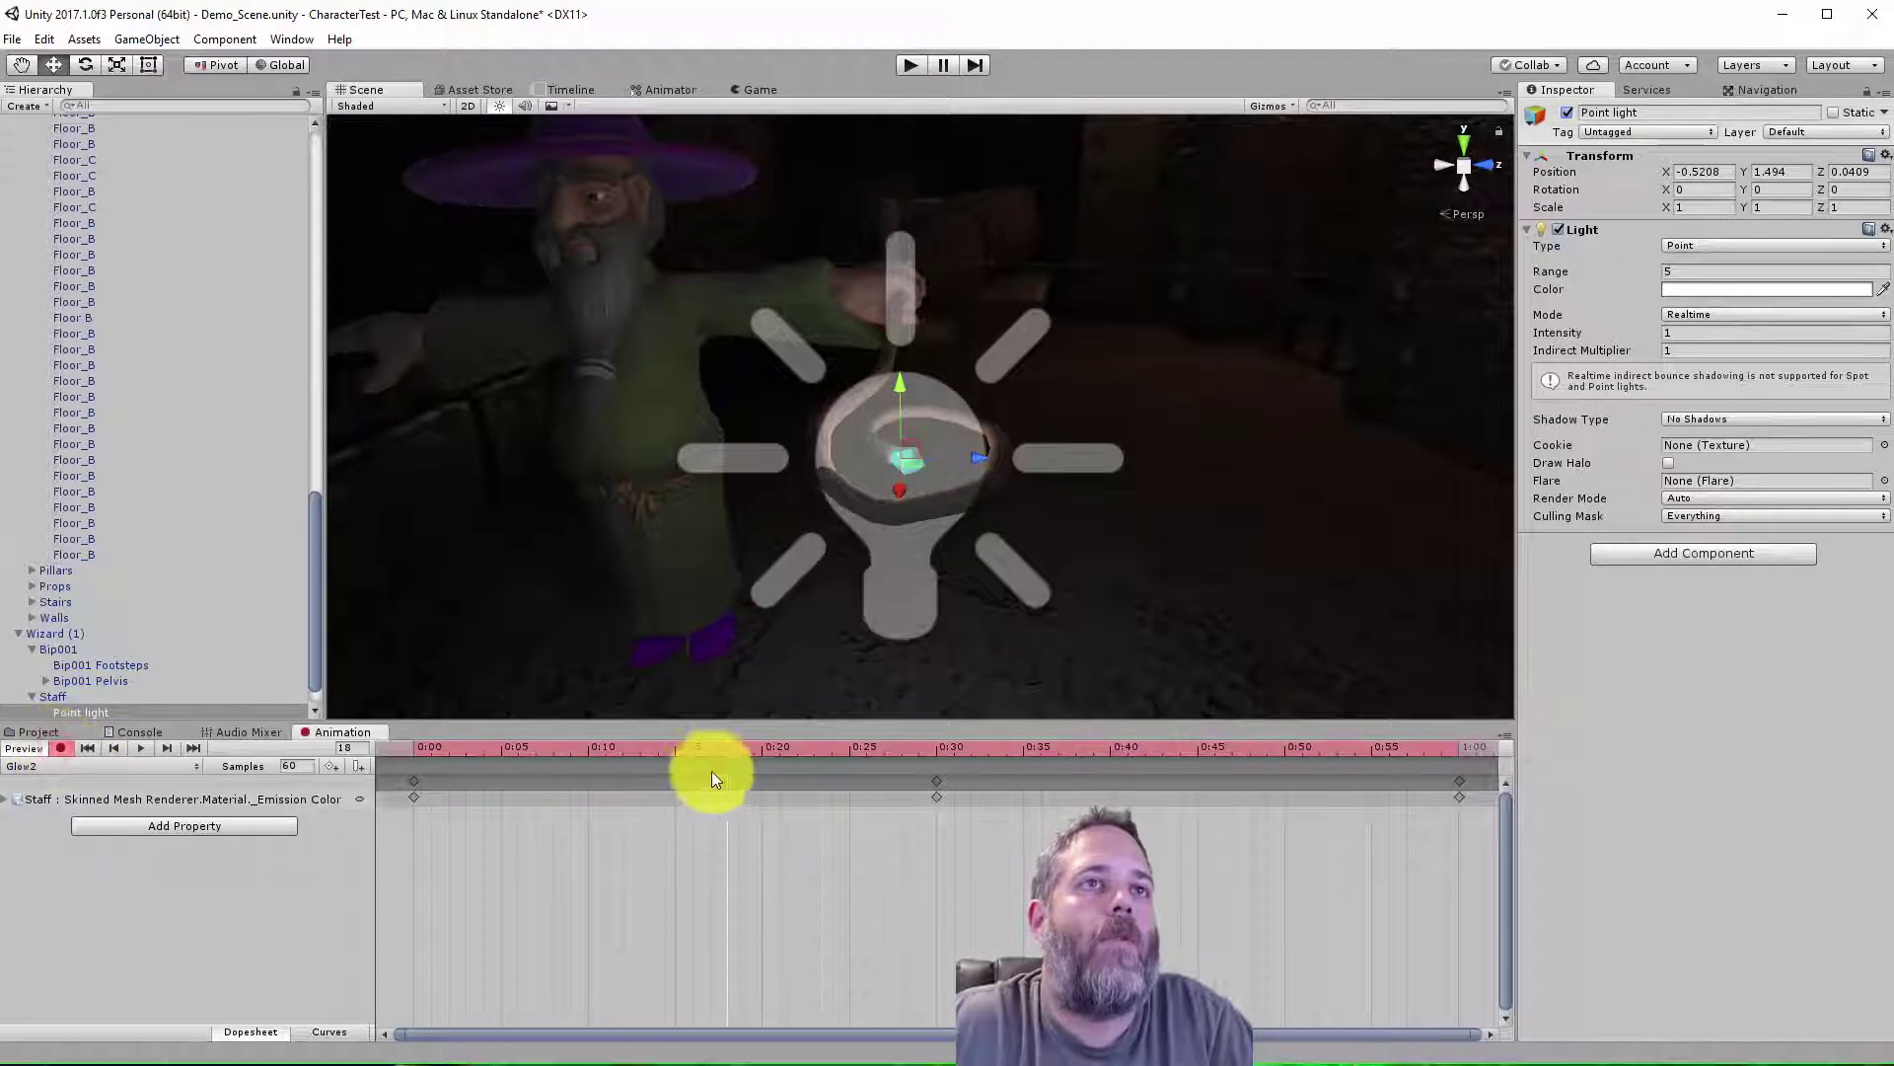
drag(778, 748, 937, 747)
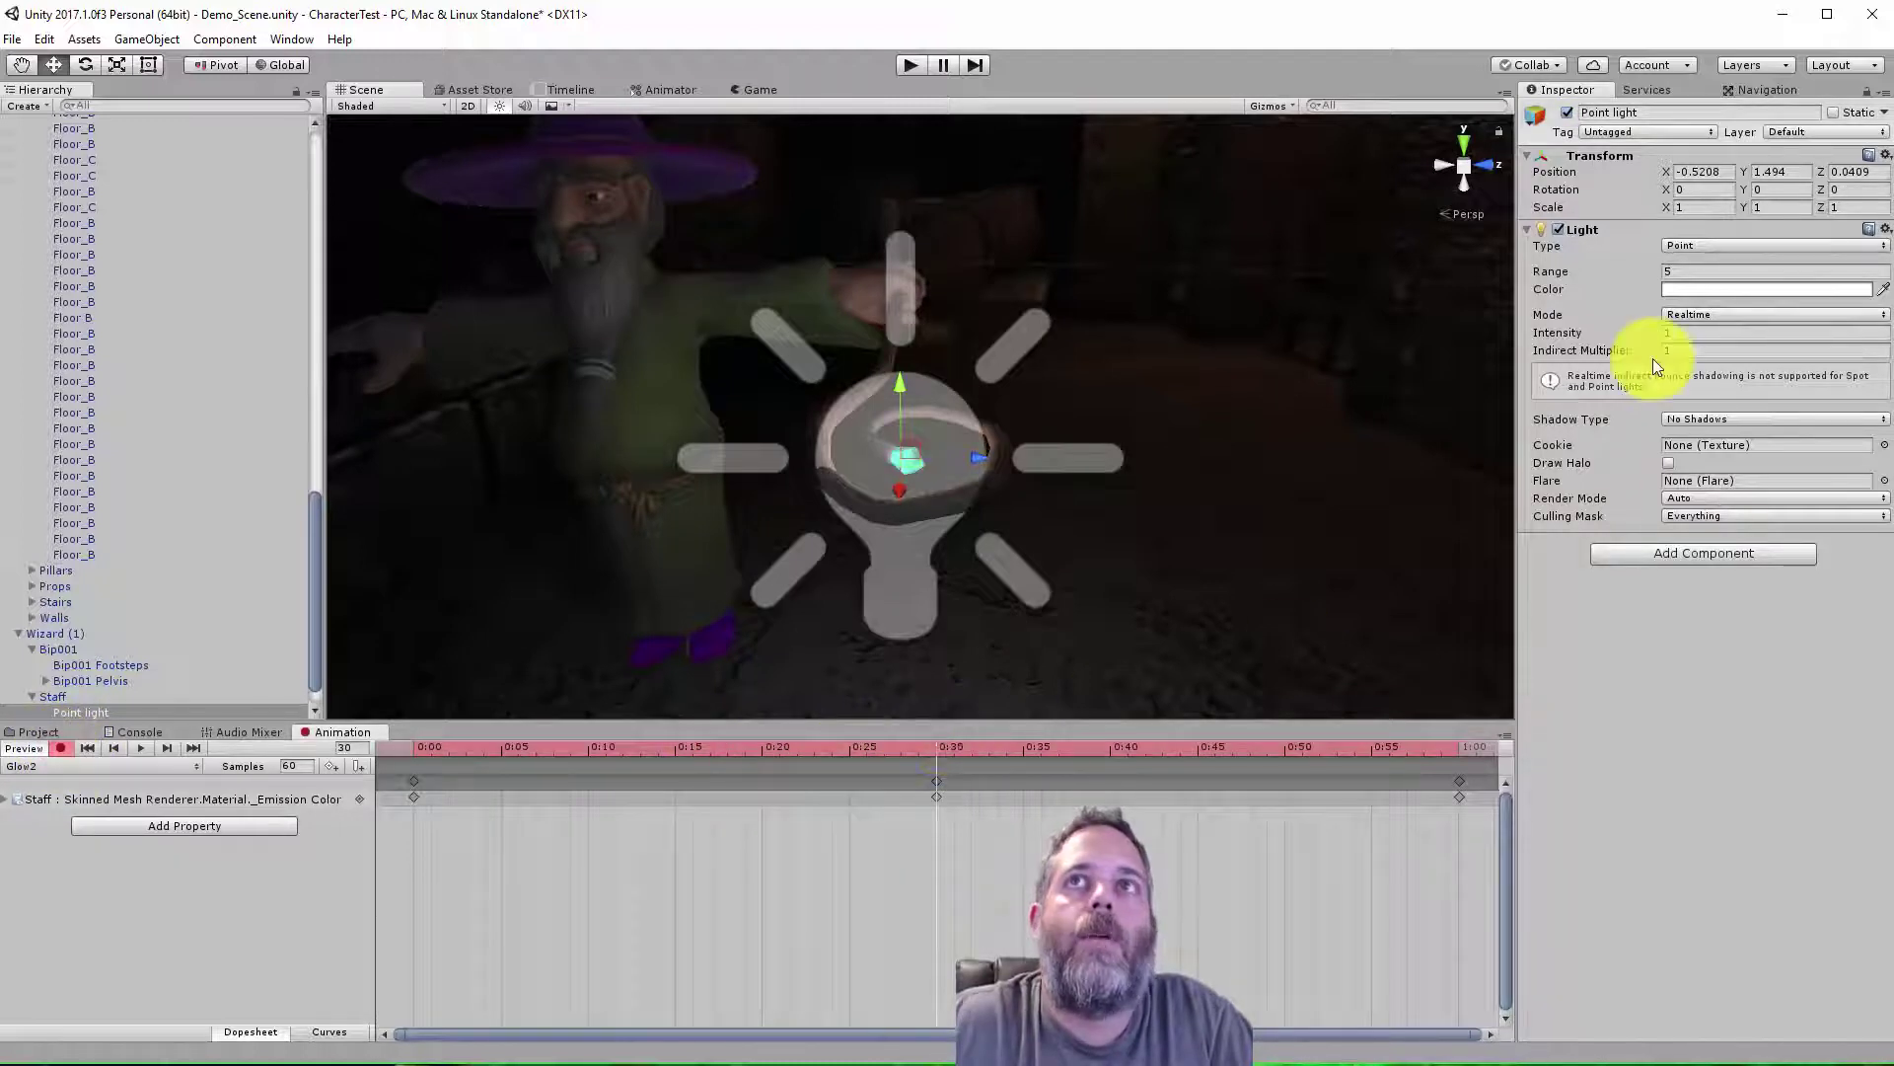
click(1689, 336)
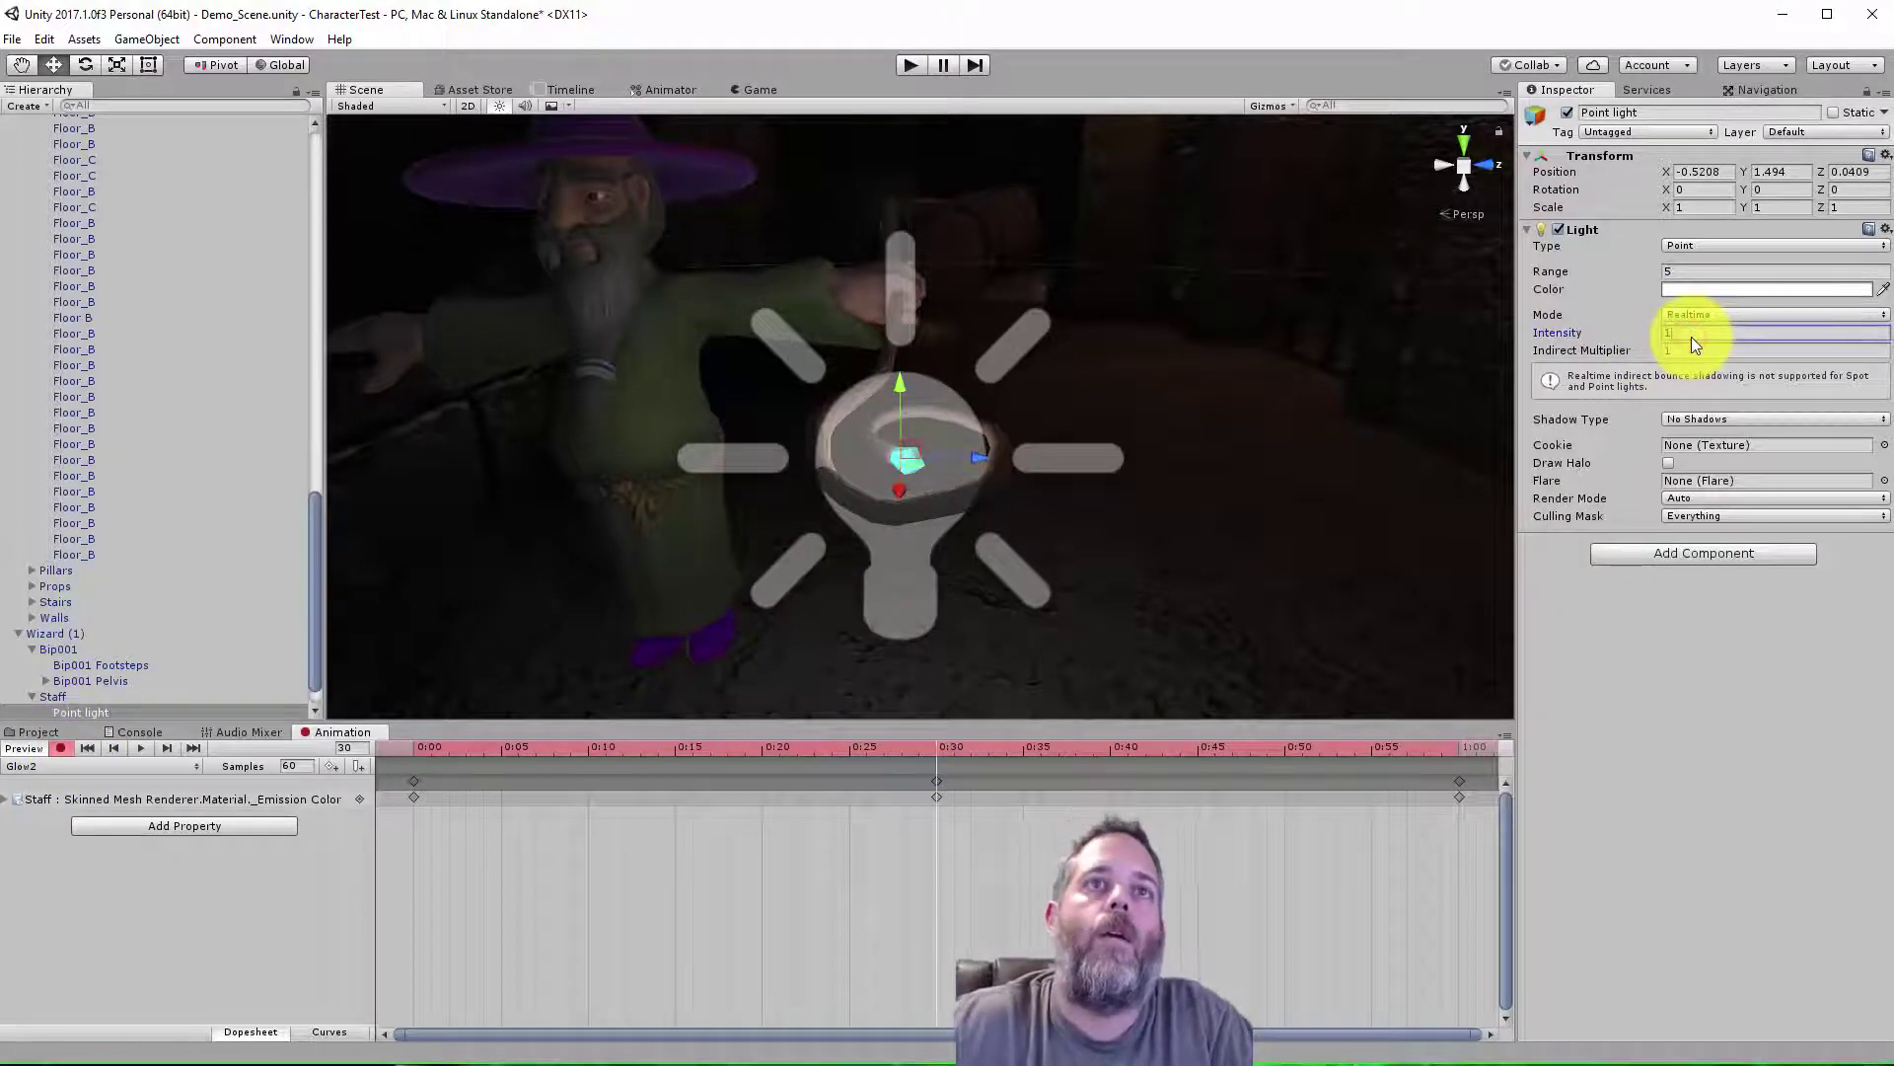
click(1464, 751)
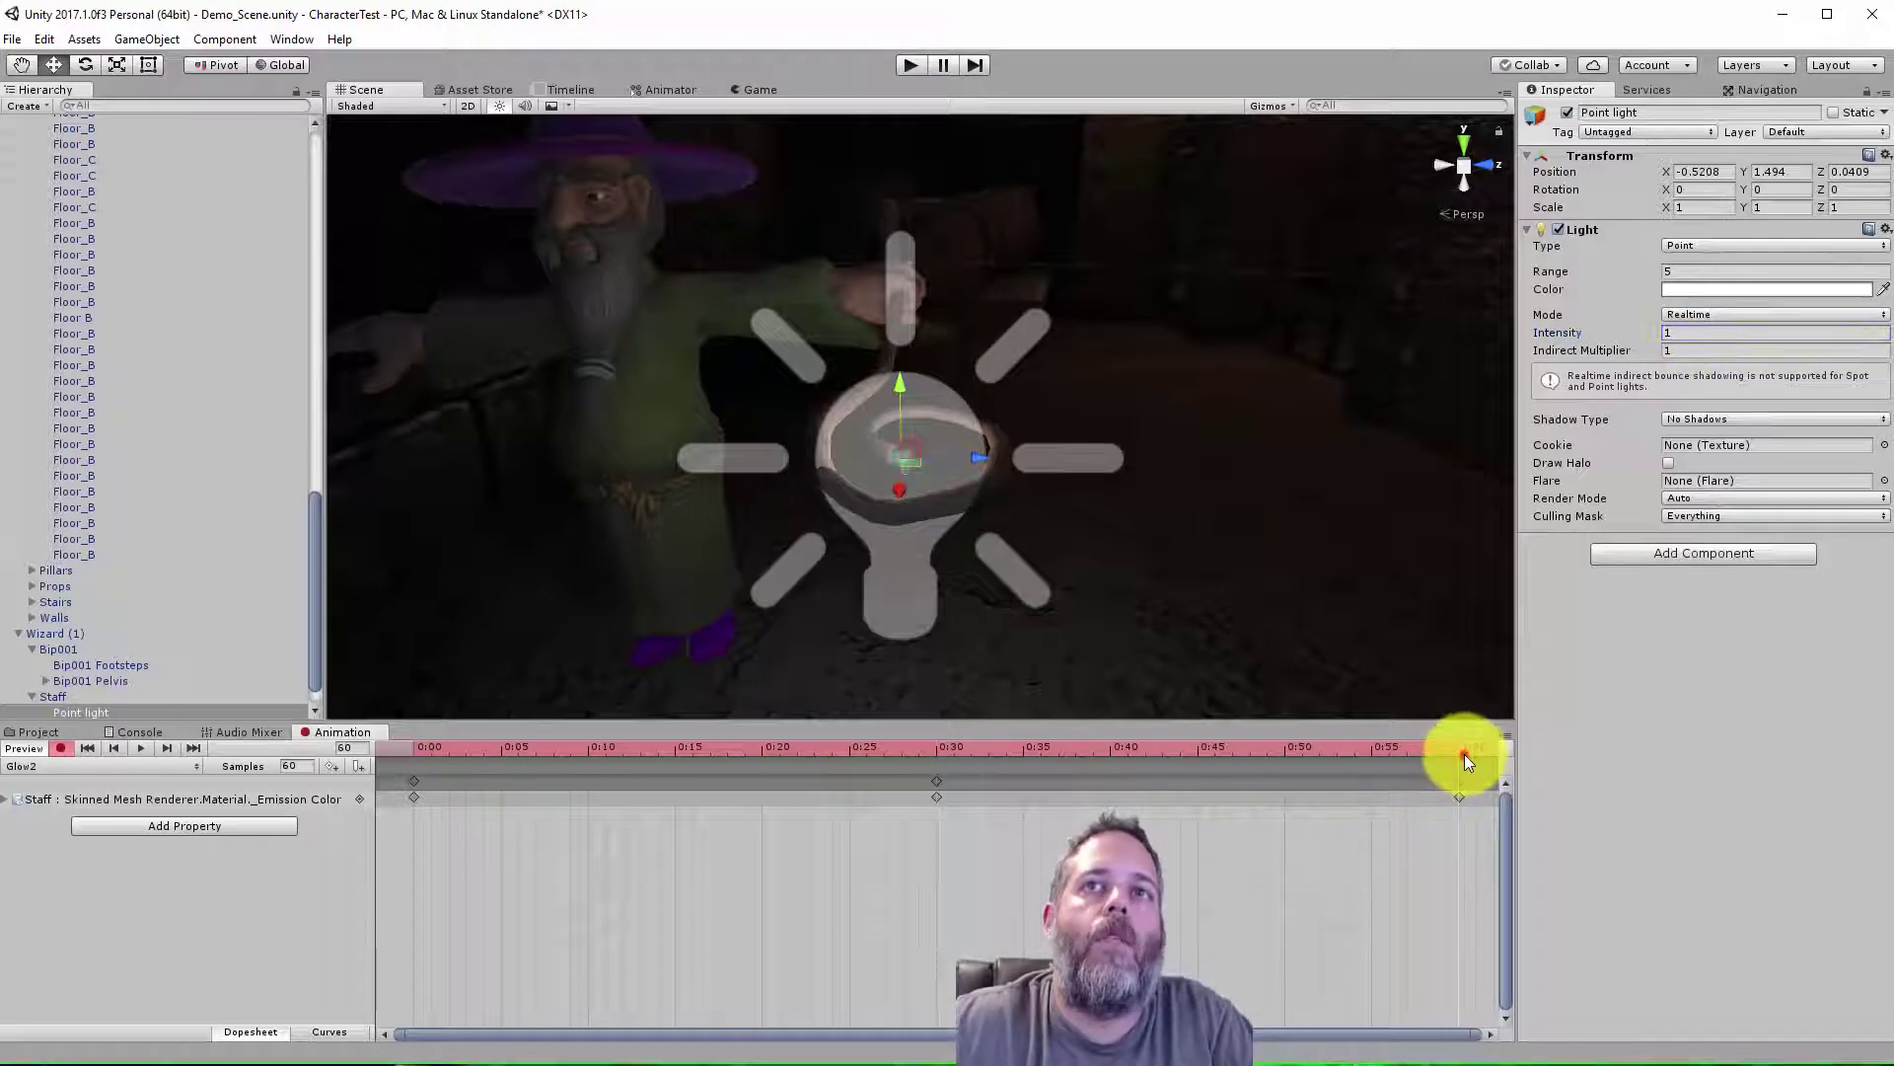
click(1689, 351)
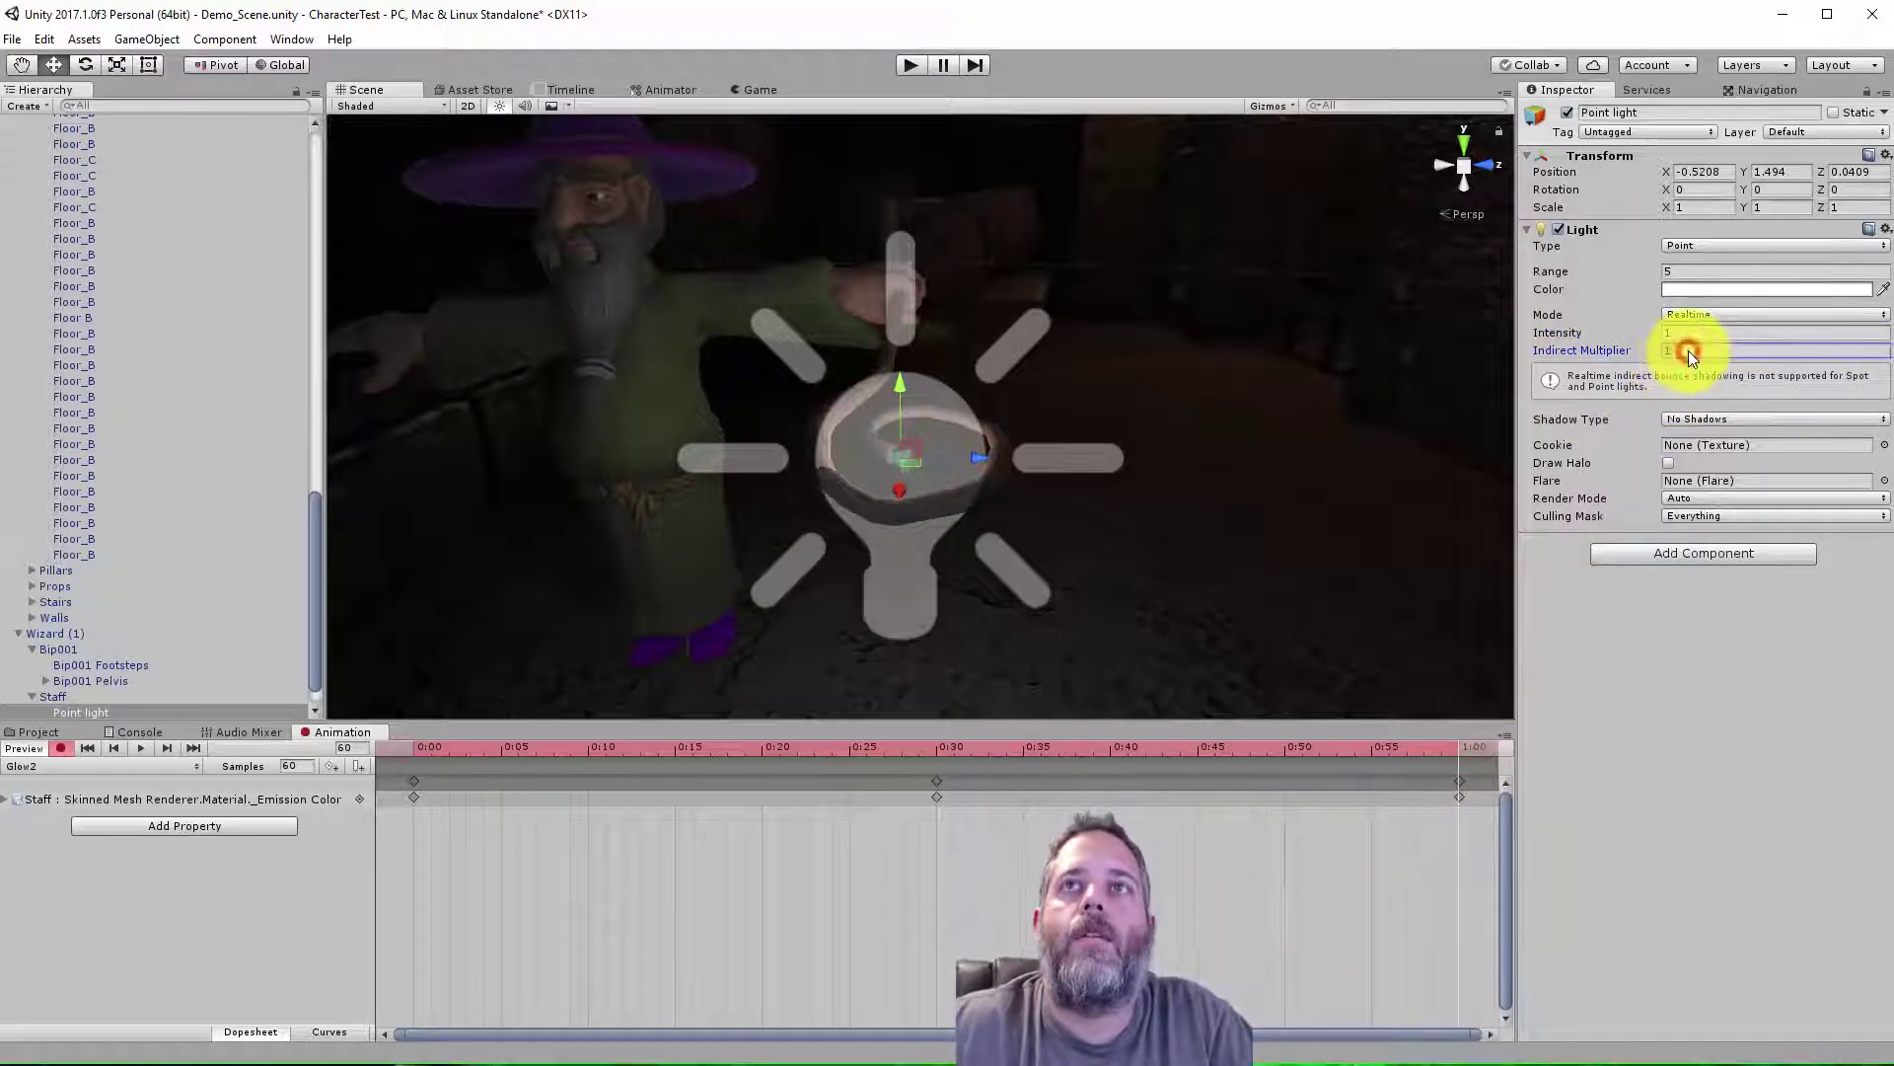
click(1689, 338)
text(0)
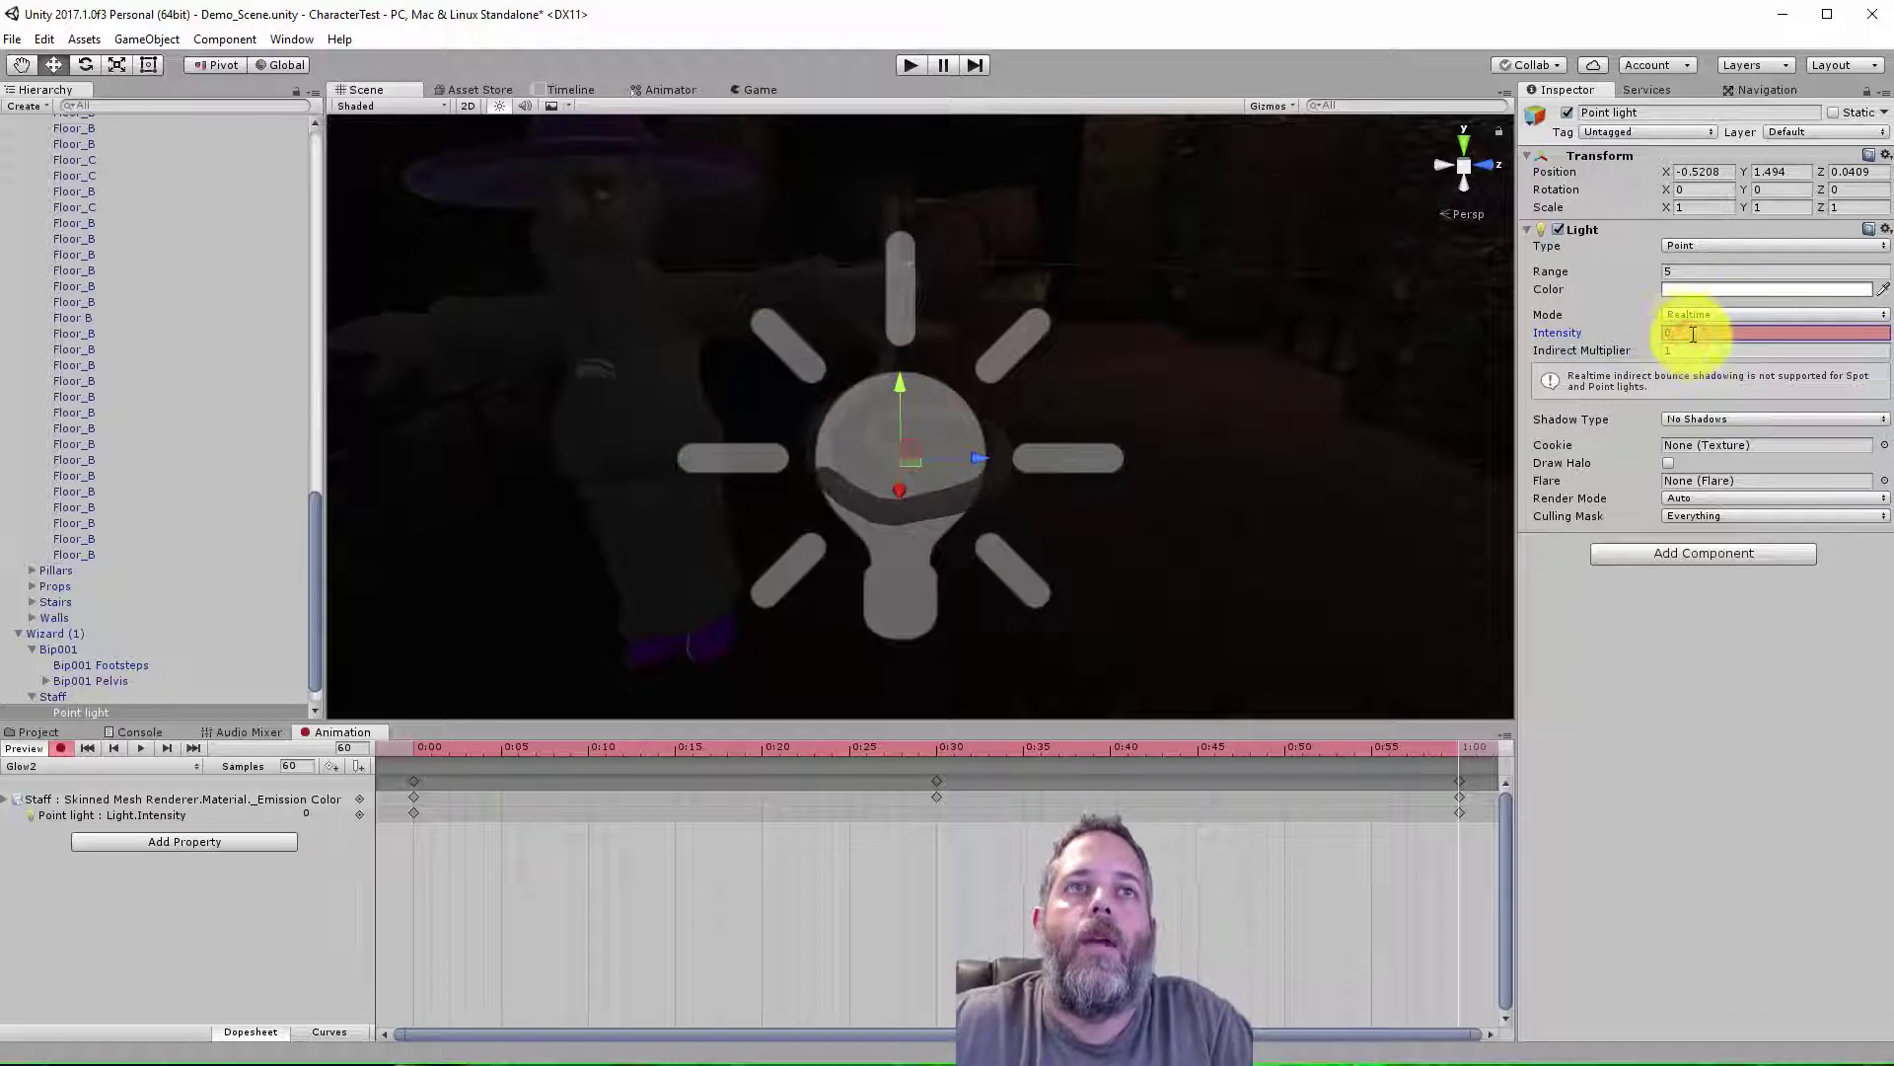
- Key the point light's intensity at 0 on frame 0:00 and at 1 on 0:30
click(414, 747)
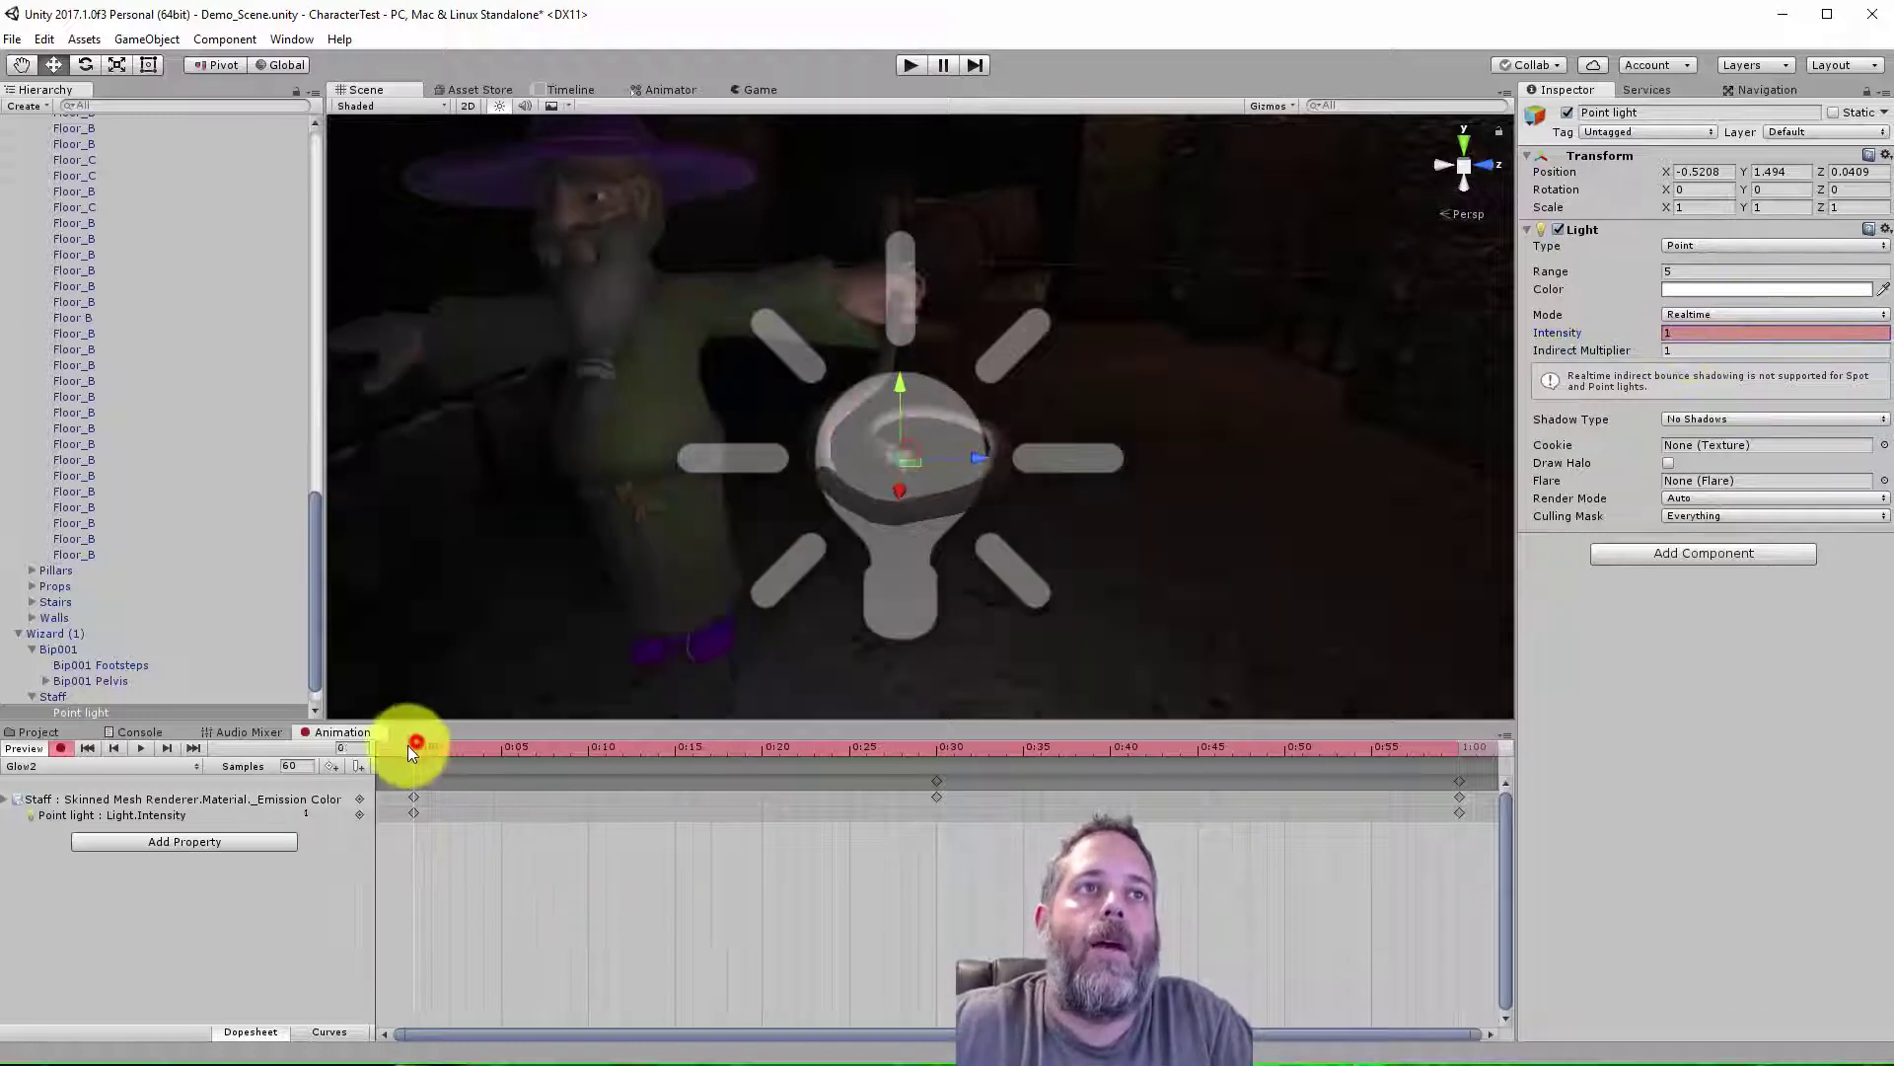
click(1707, 334)
text(0)
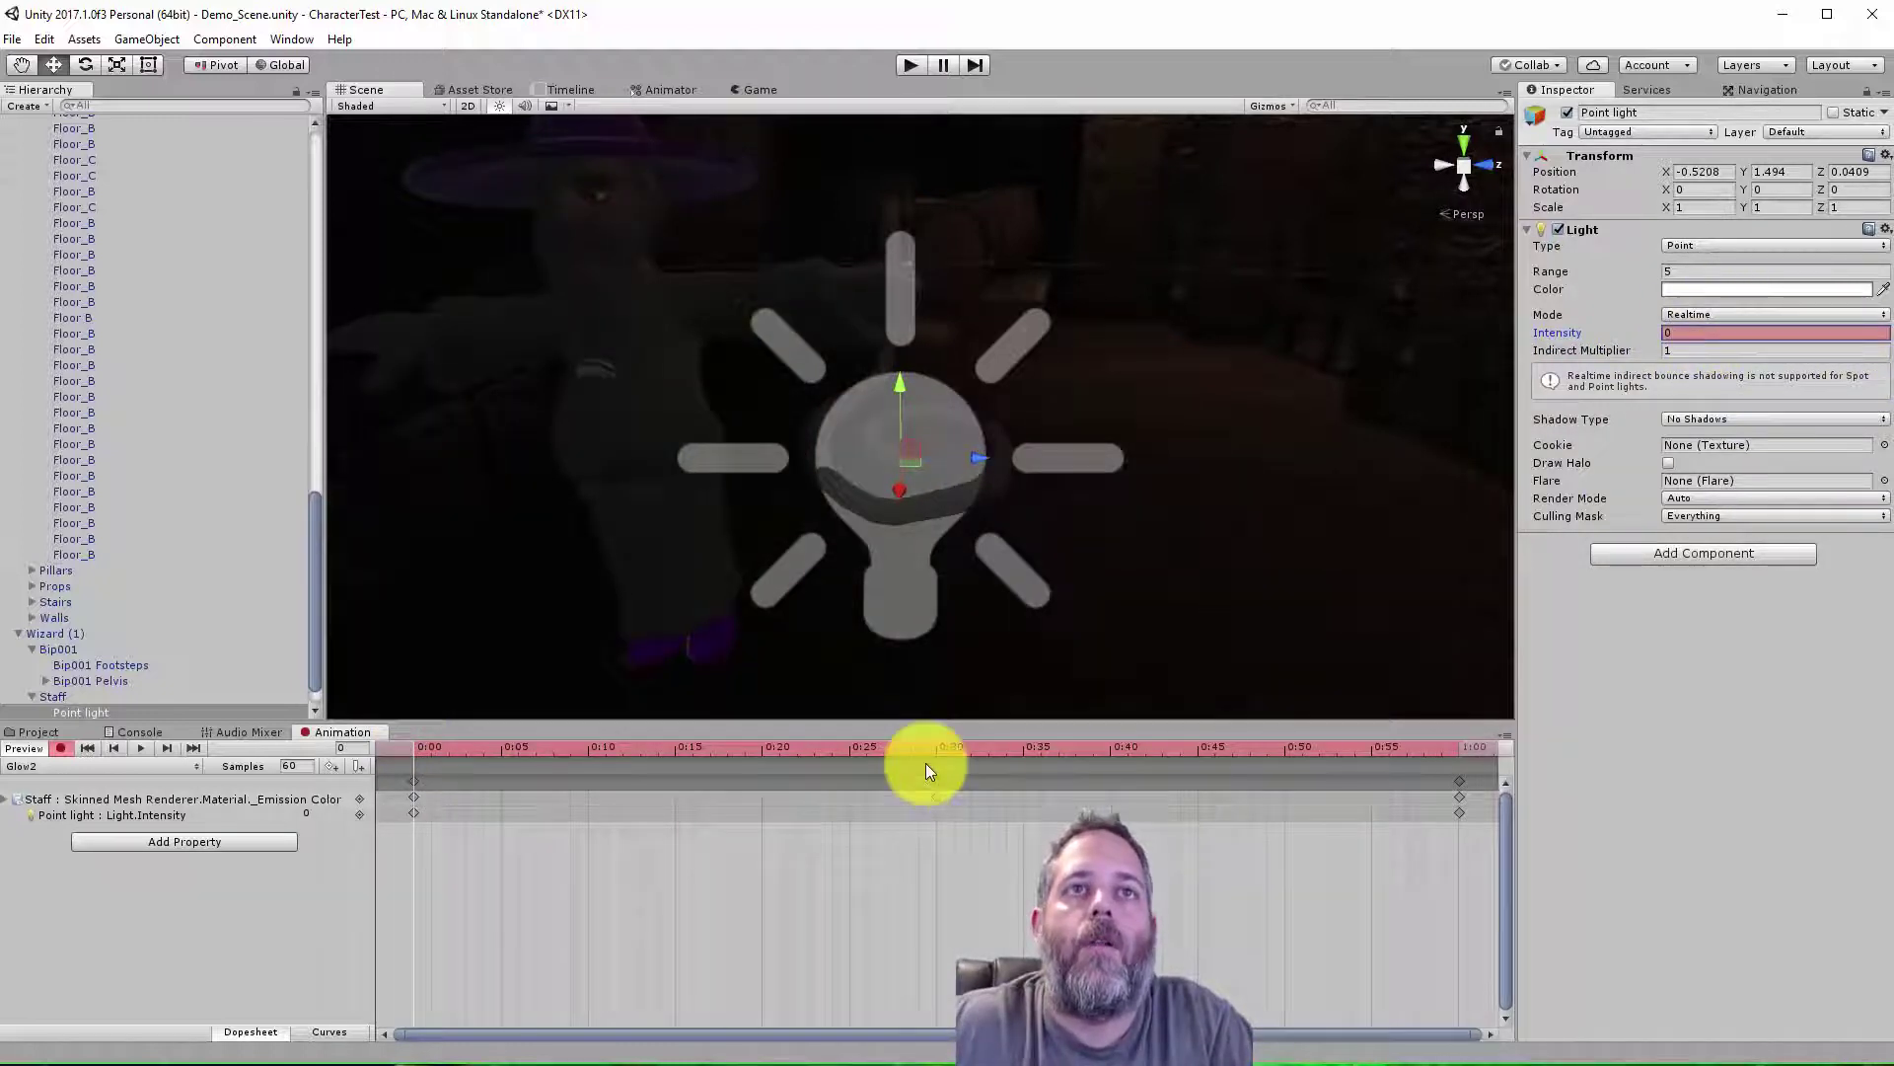
click(931, 752)
click(1707, 334)
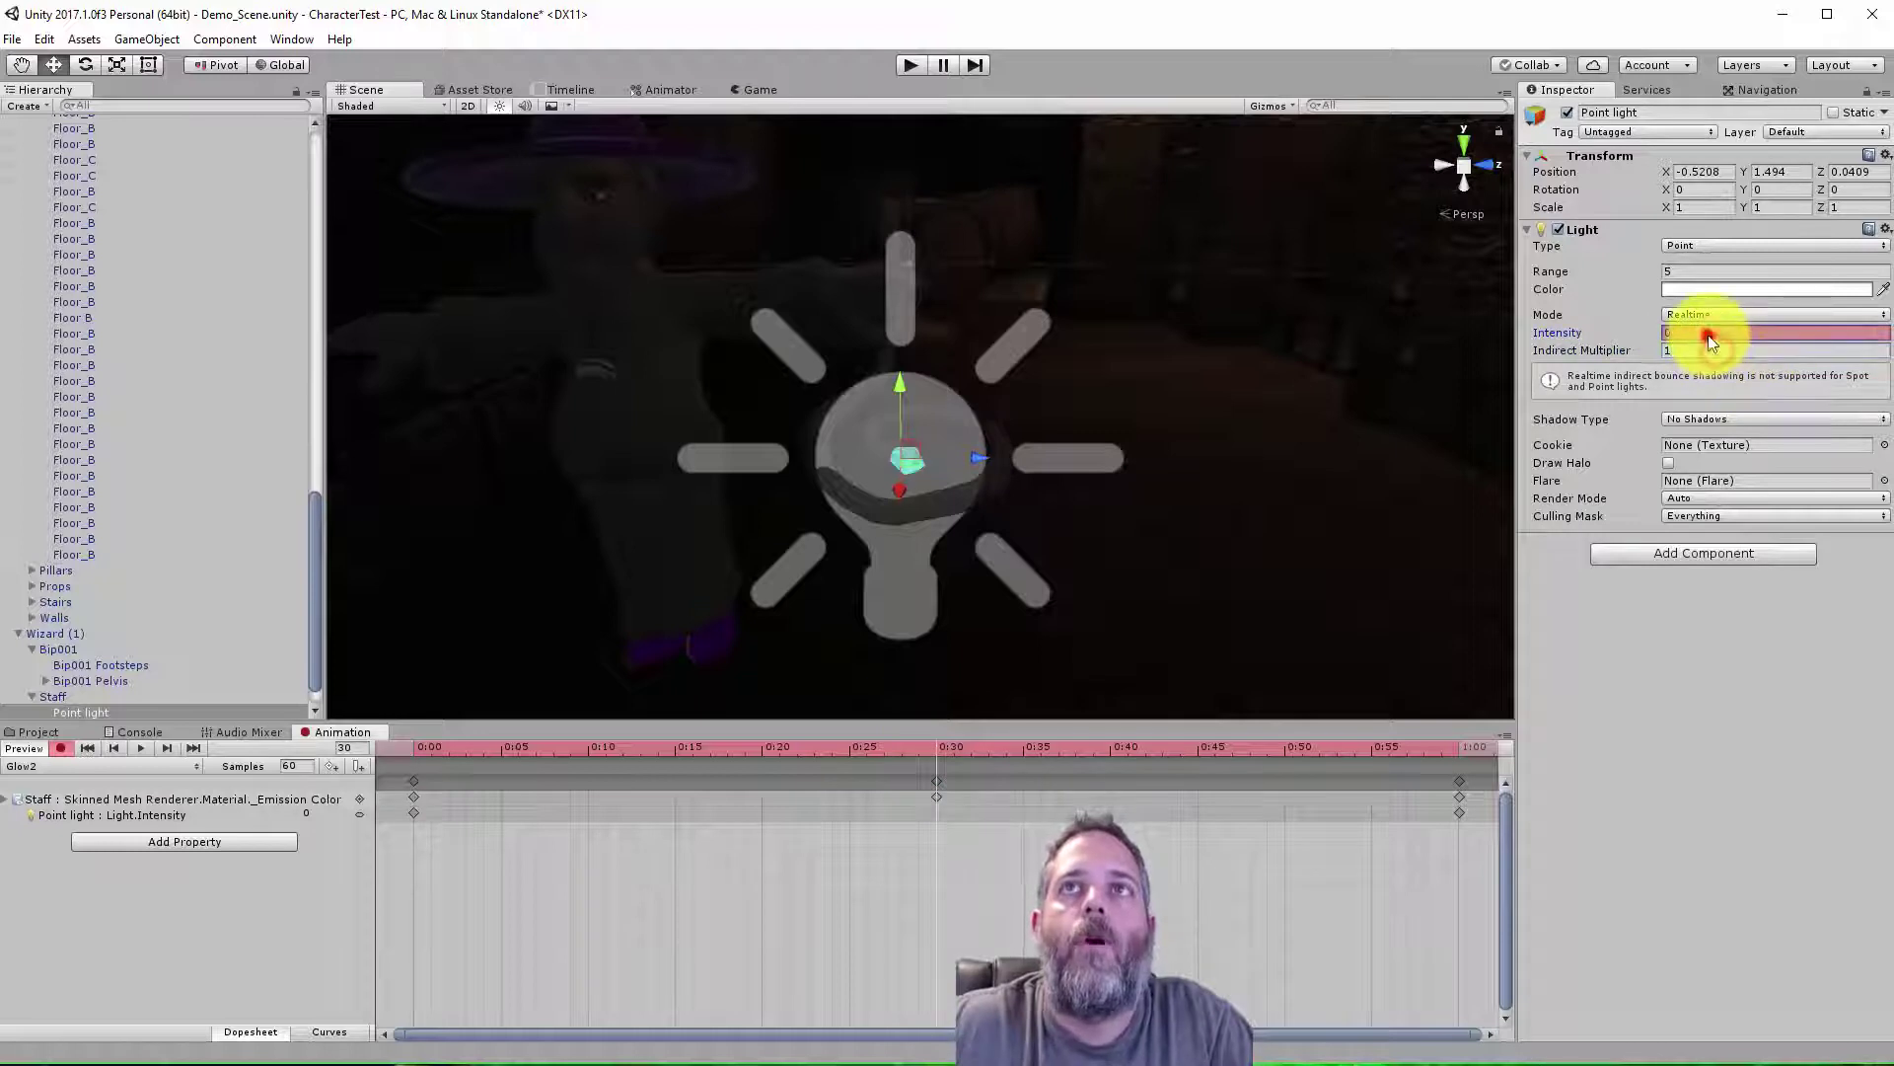
text(1)
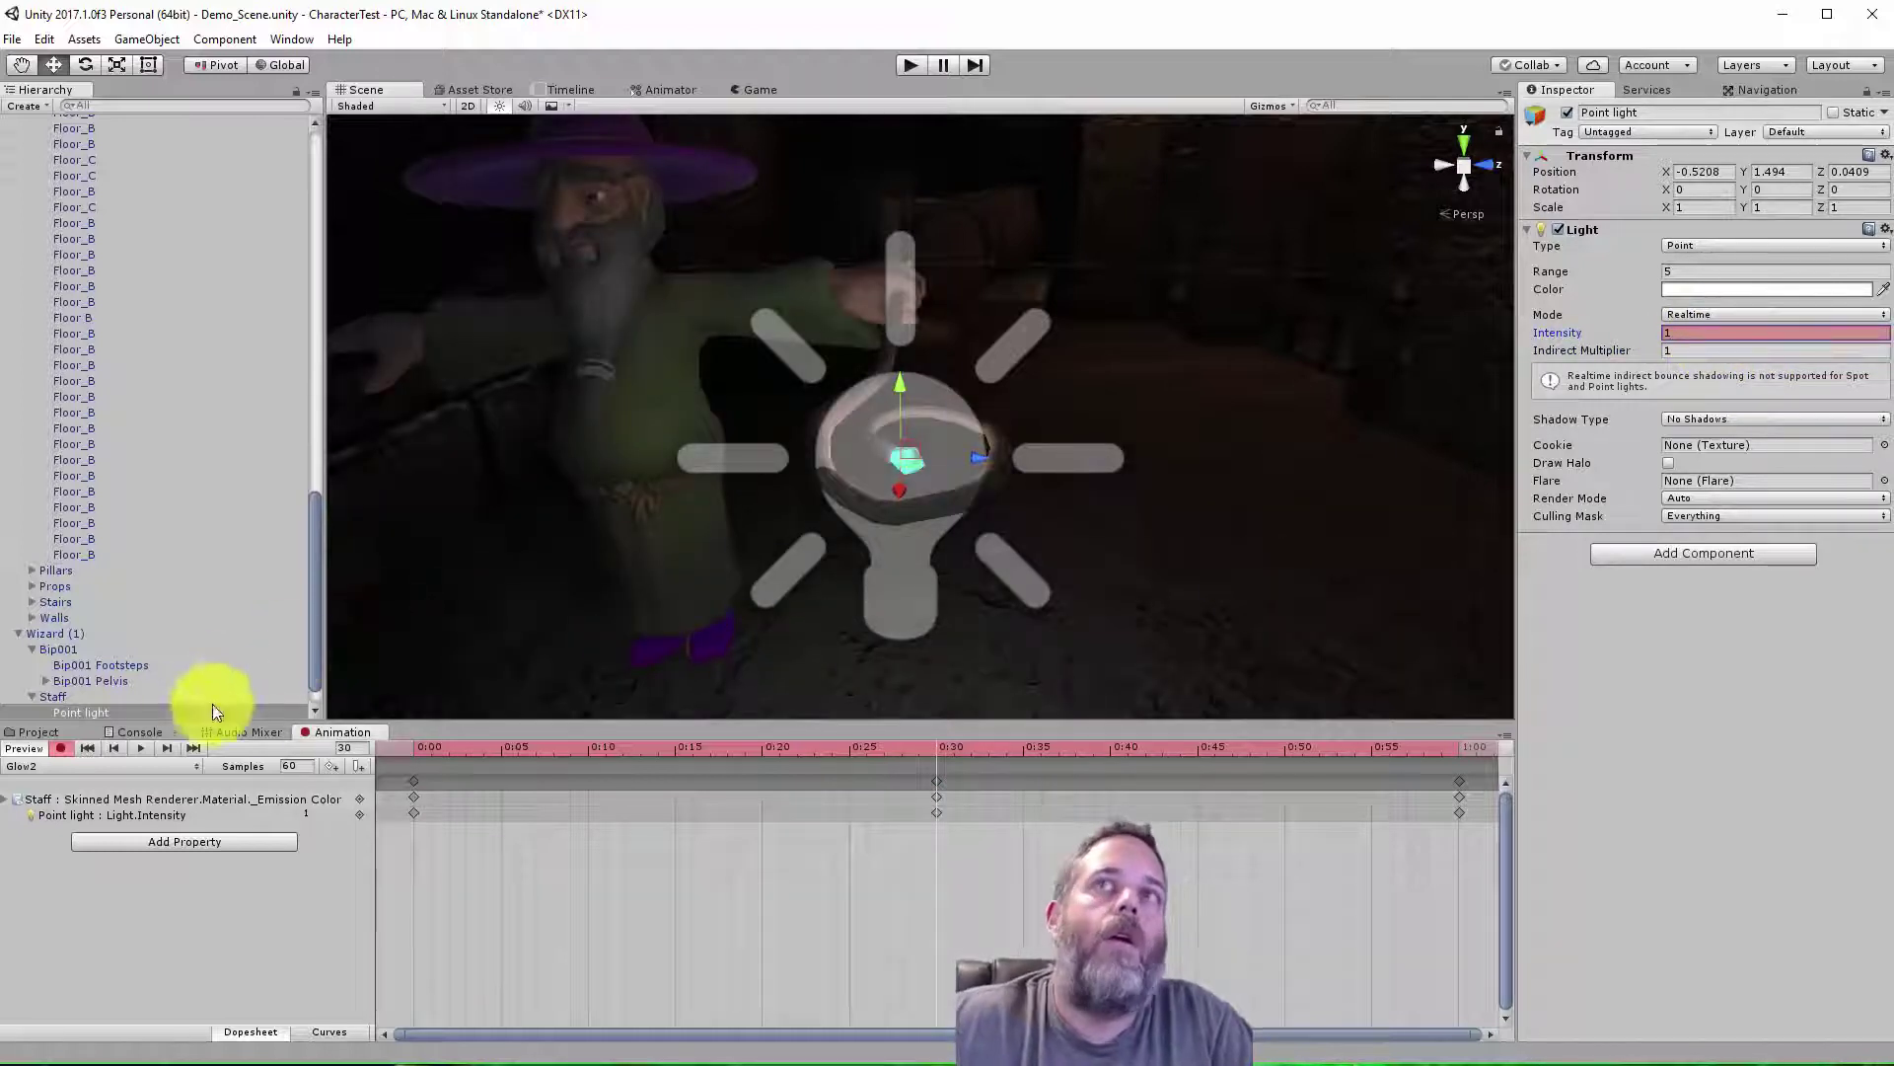
- Stop recording Glow2 and set the point light's color to a light bluish green matching the gem
click(56, 754)
click(1729, 289)
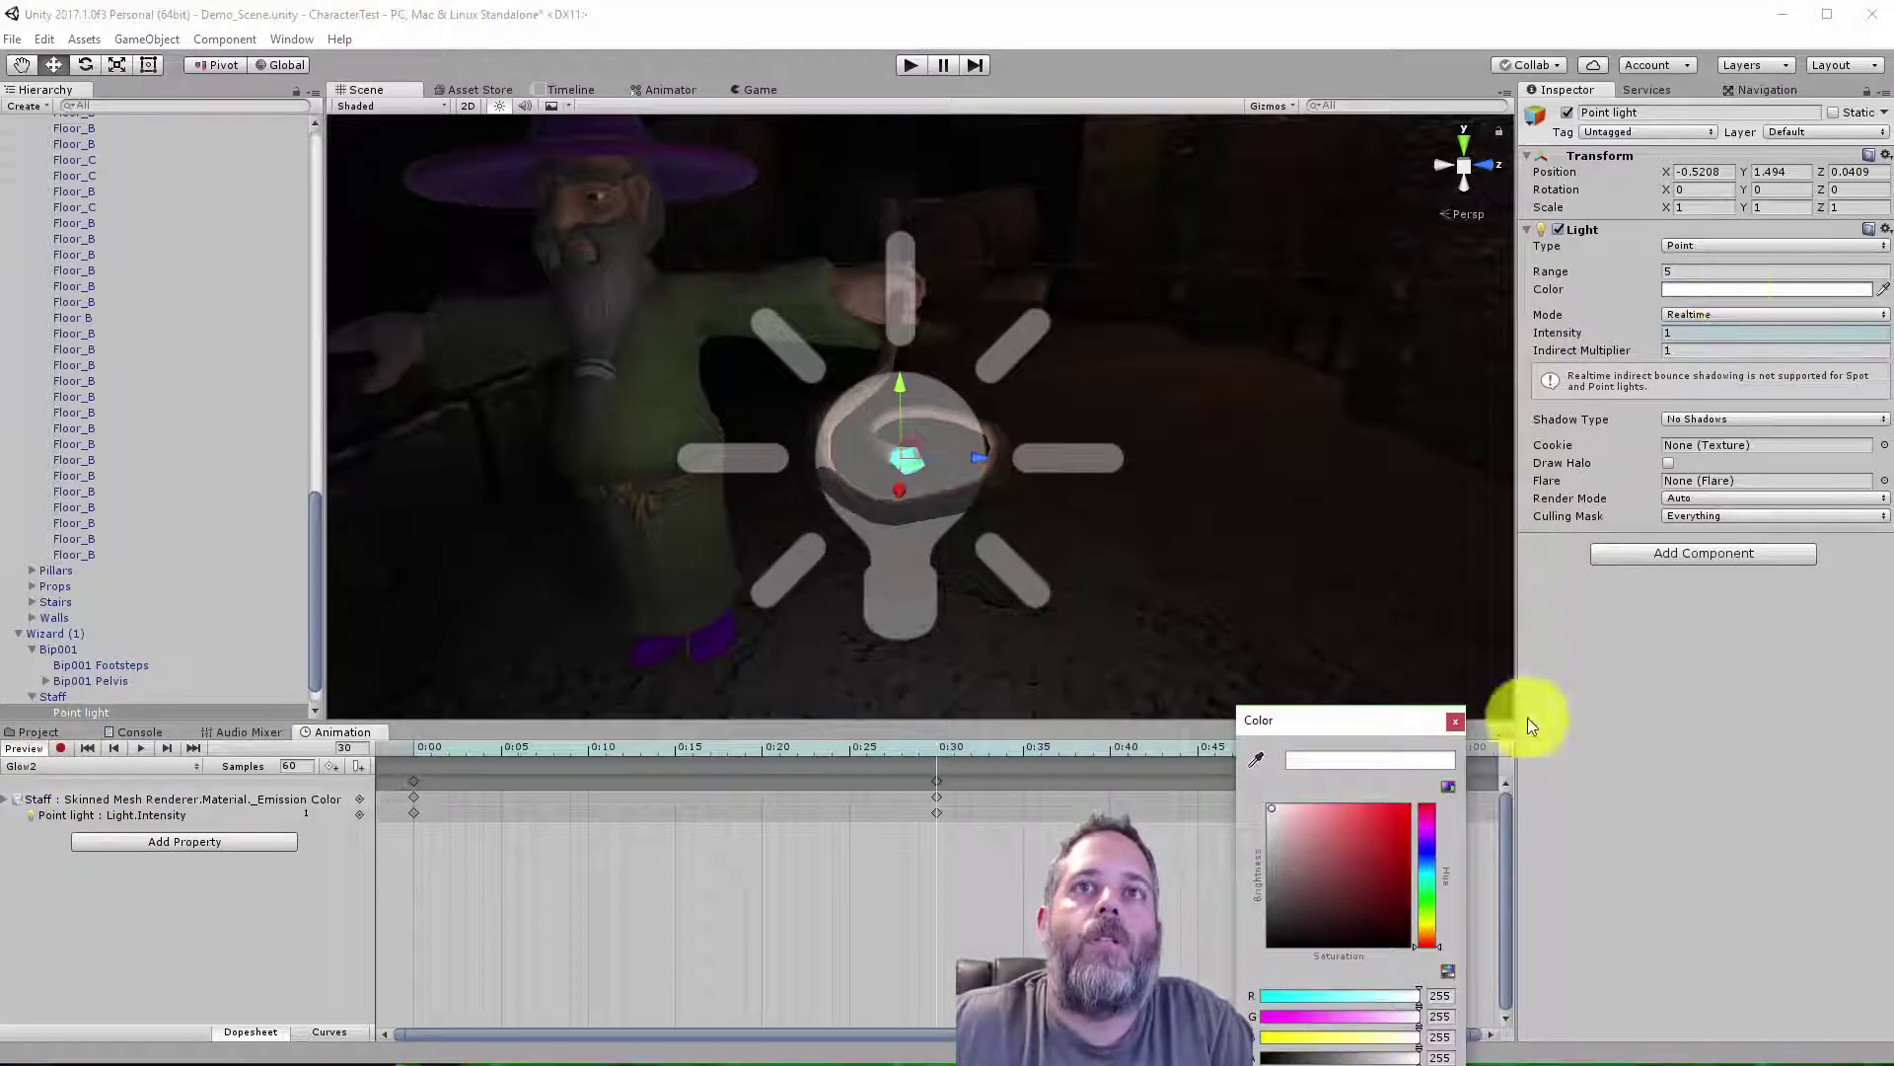
click(1430, 880)
click(1370, 890)
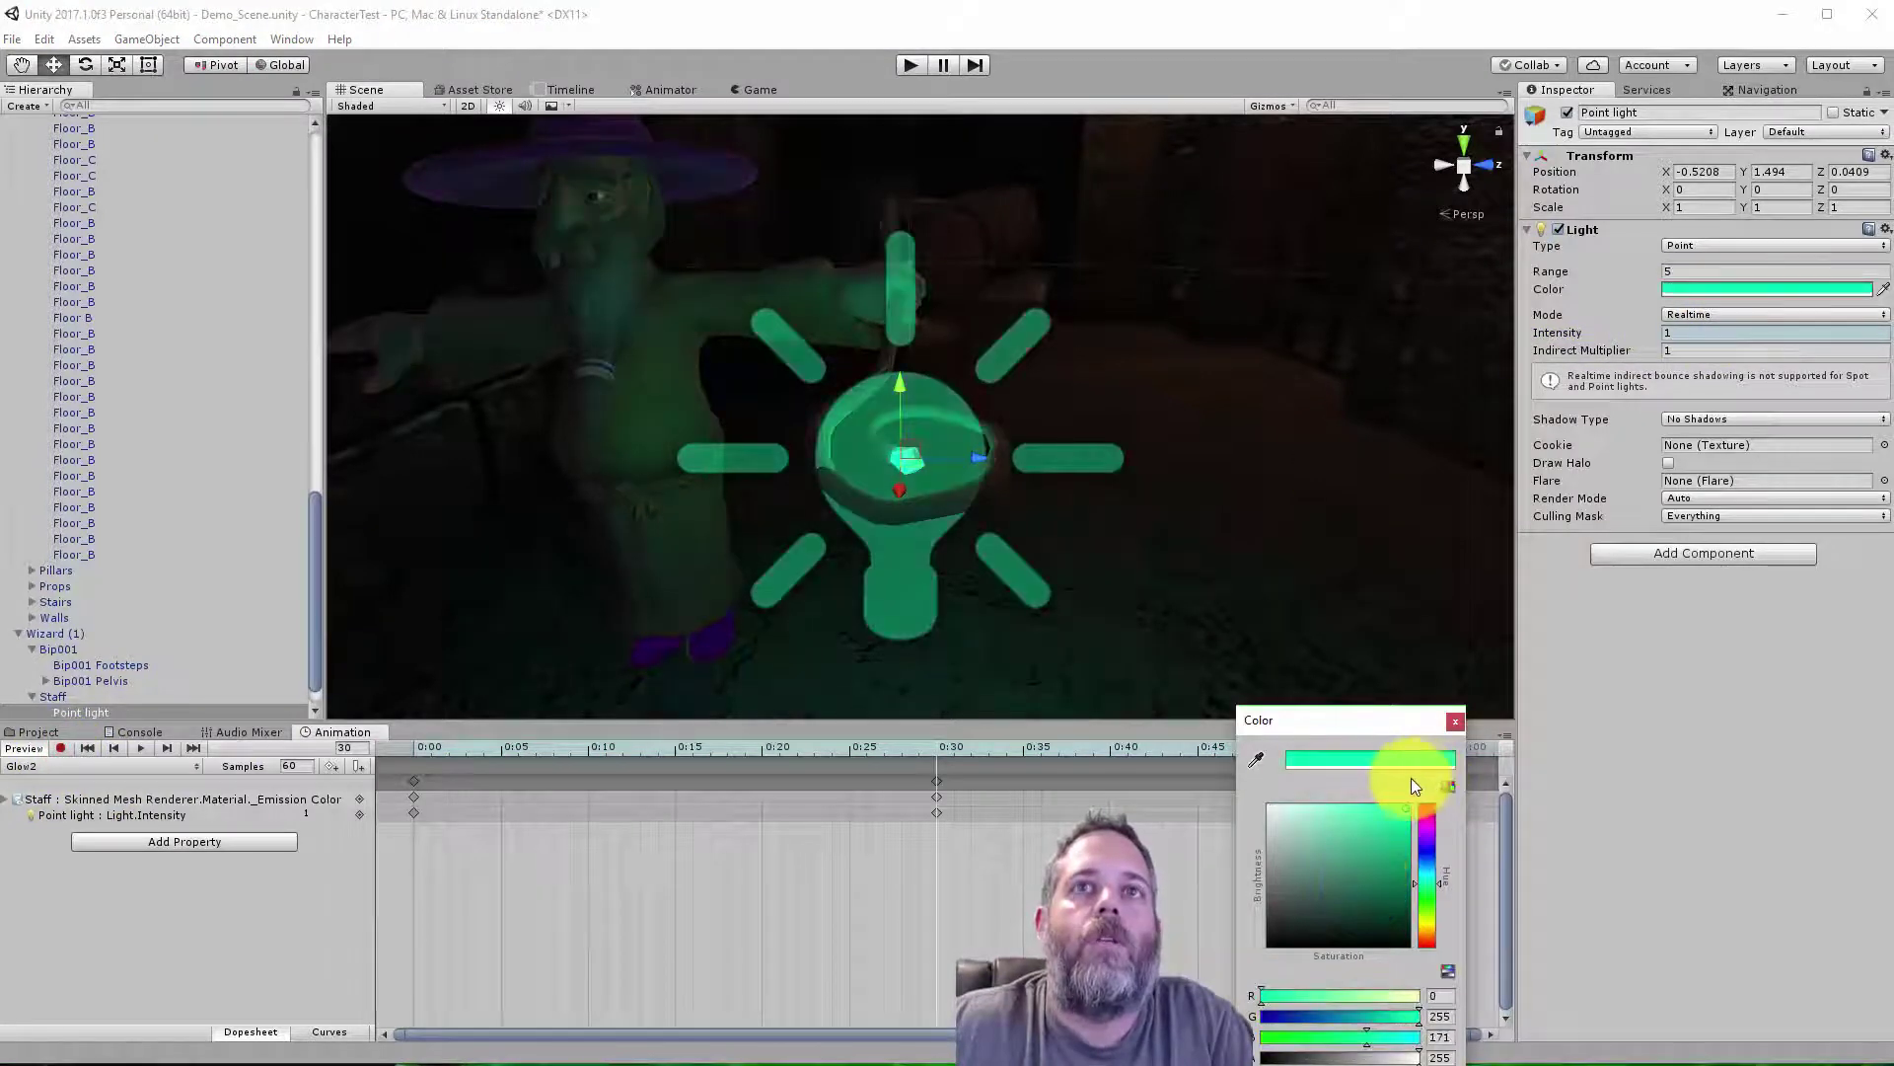
drag(1367, 848, 1365, 794)
click(1456, 721)
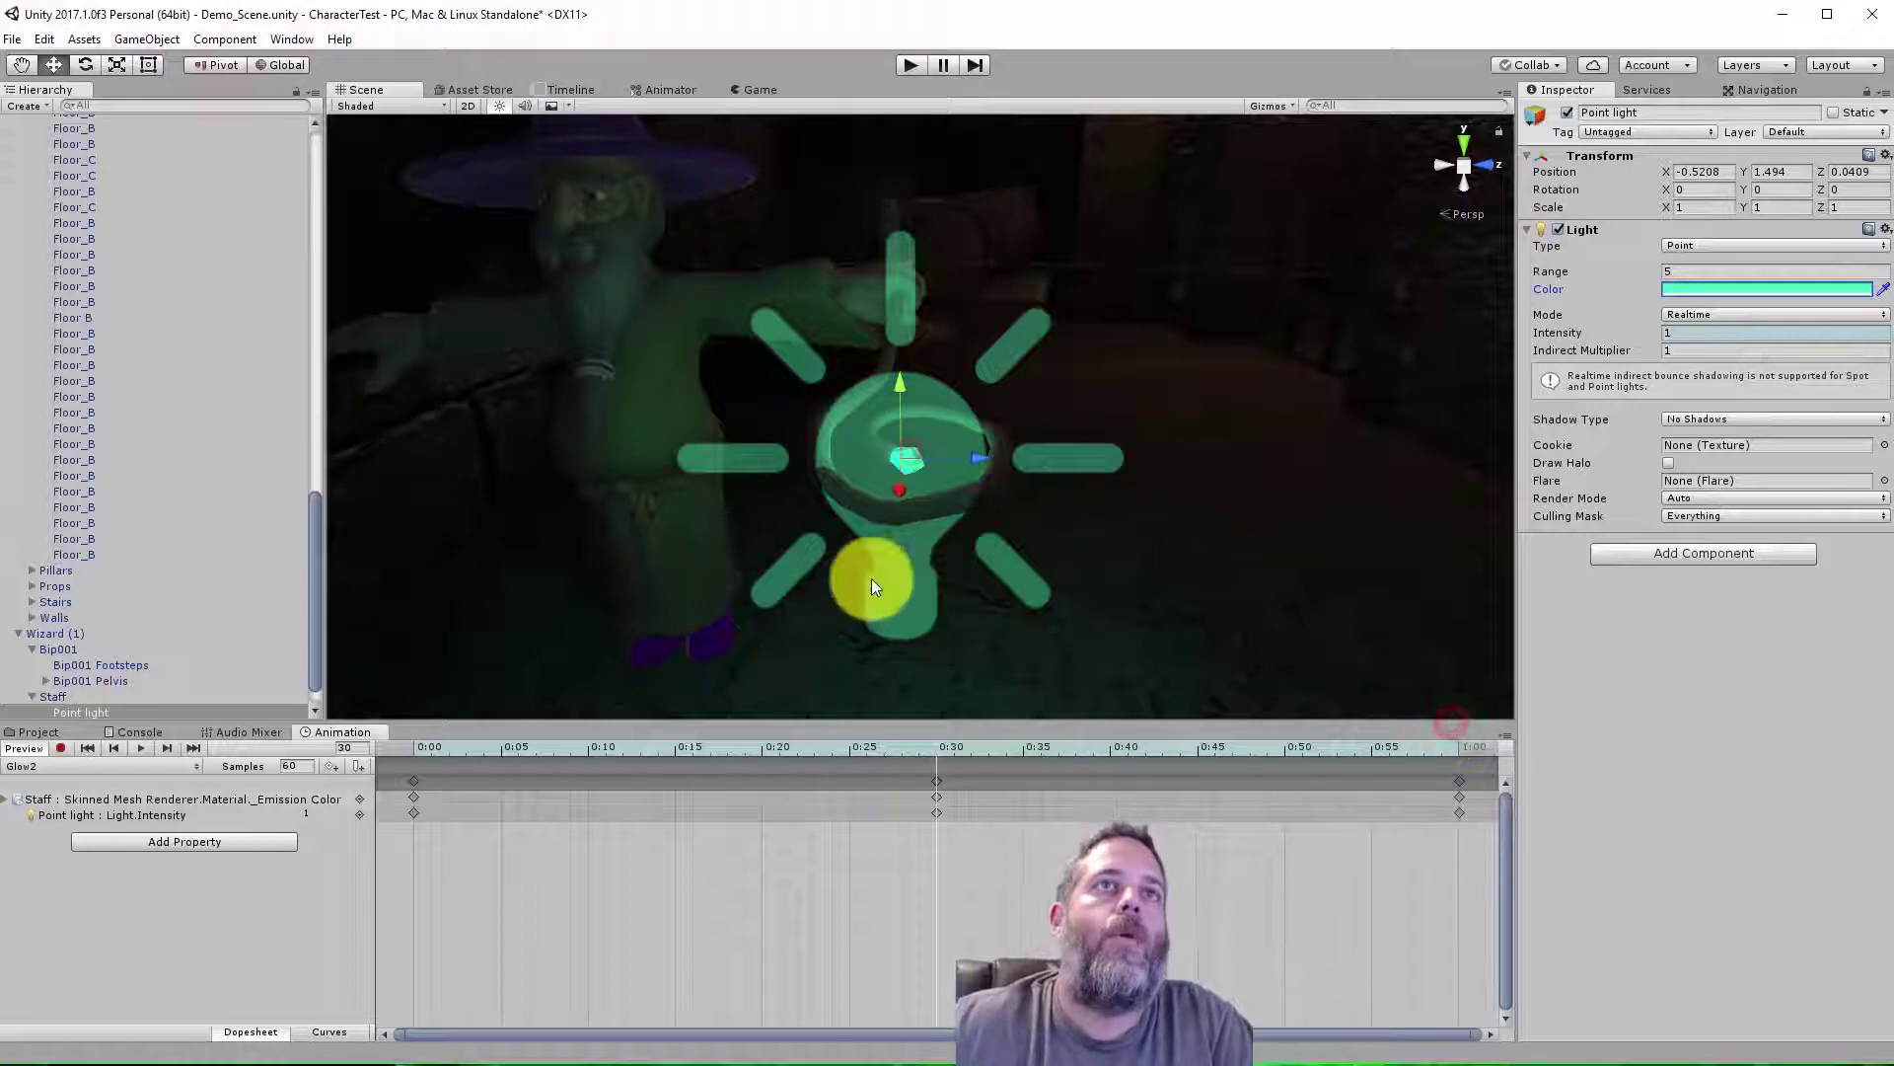
- Preview the Glow2 animation and enable the Animator component on Wizard (1)
click(133, 752)
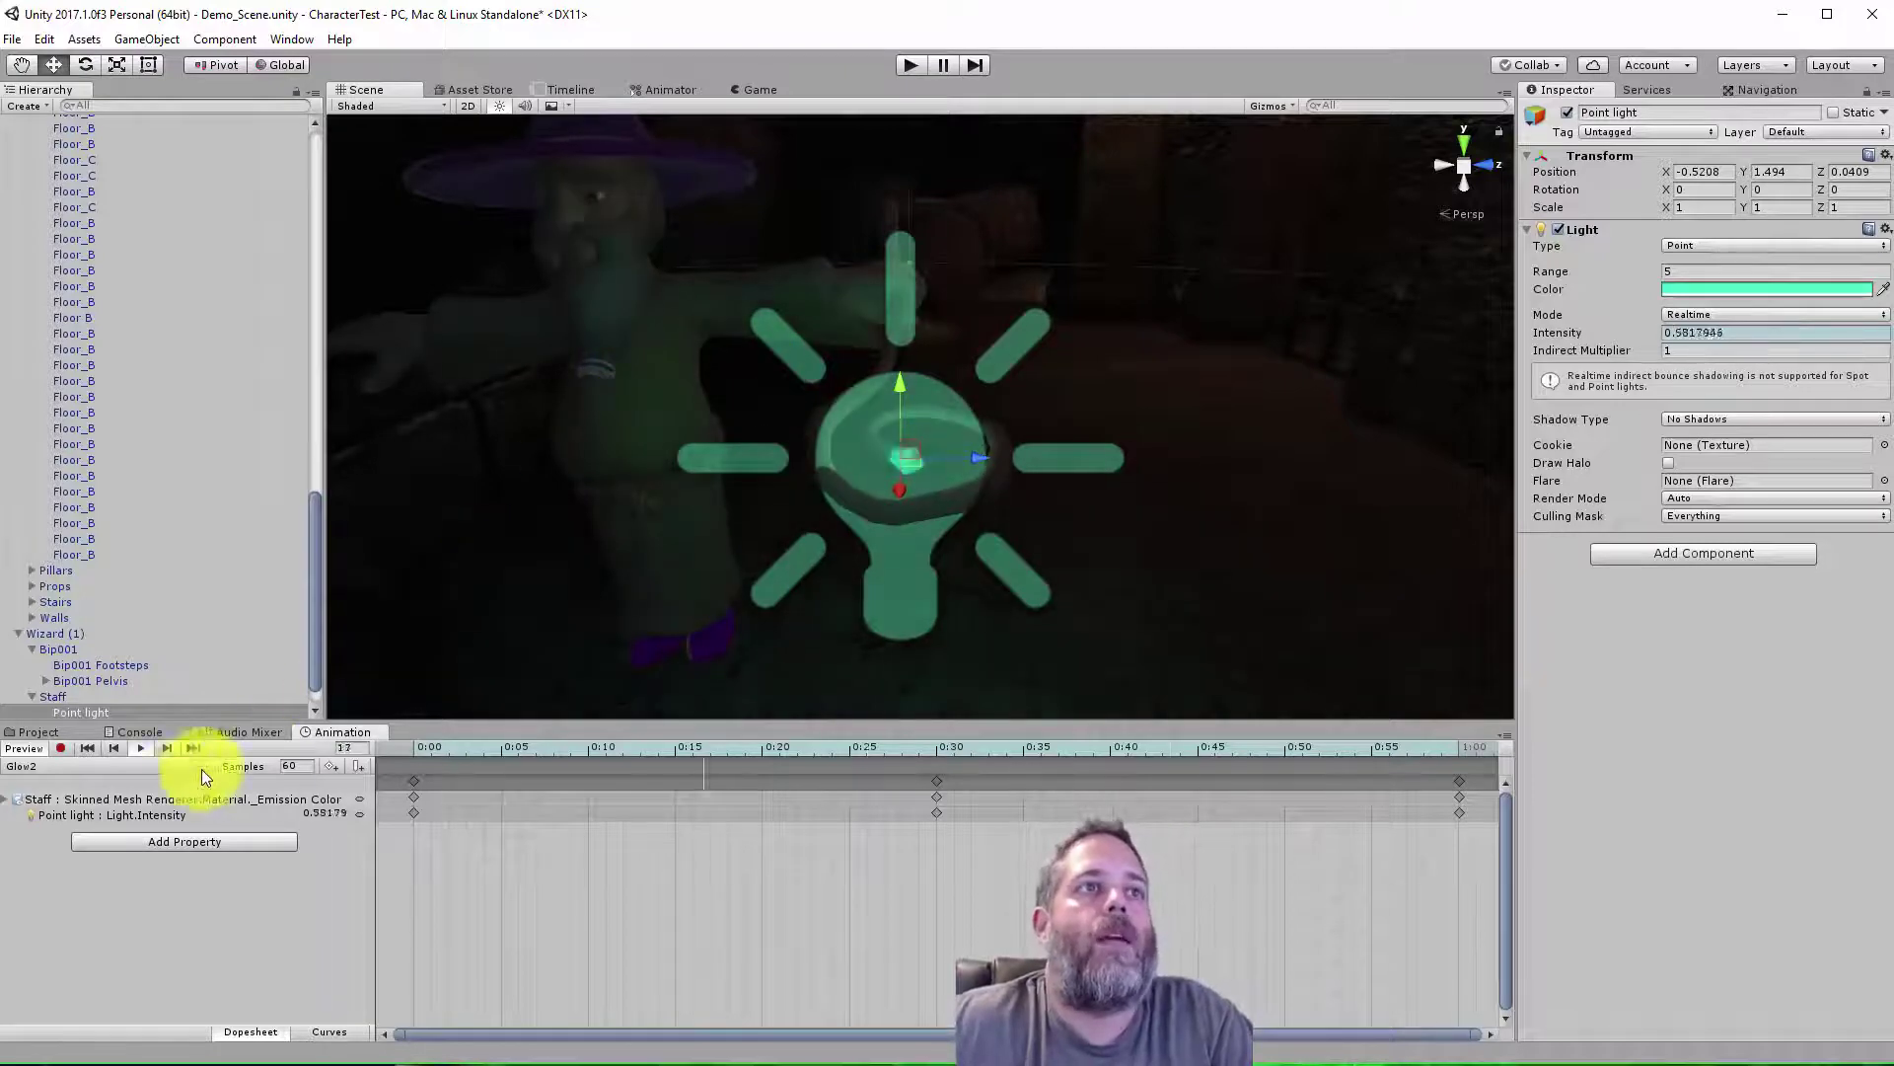
click(79, 637)
click(1559, 248)
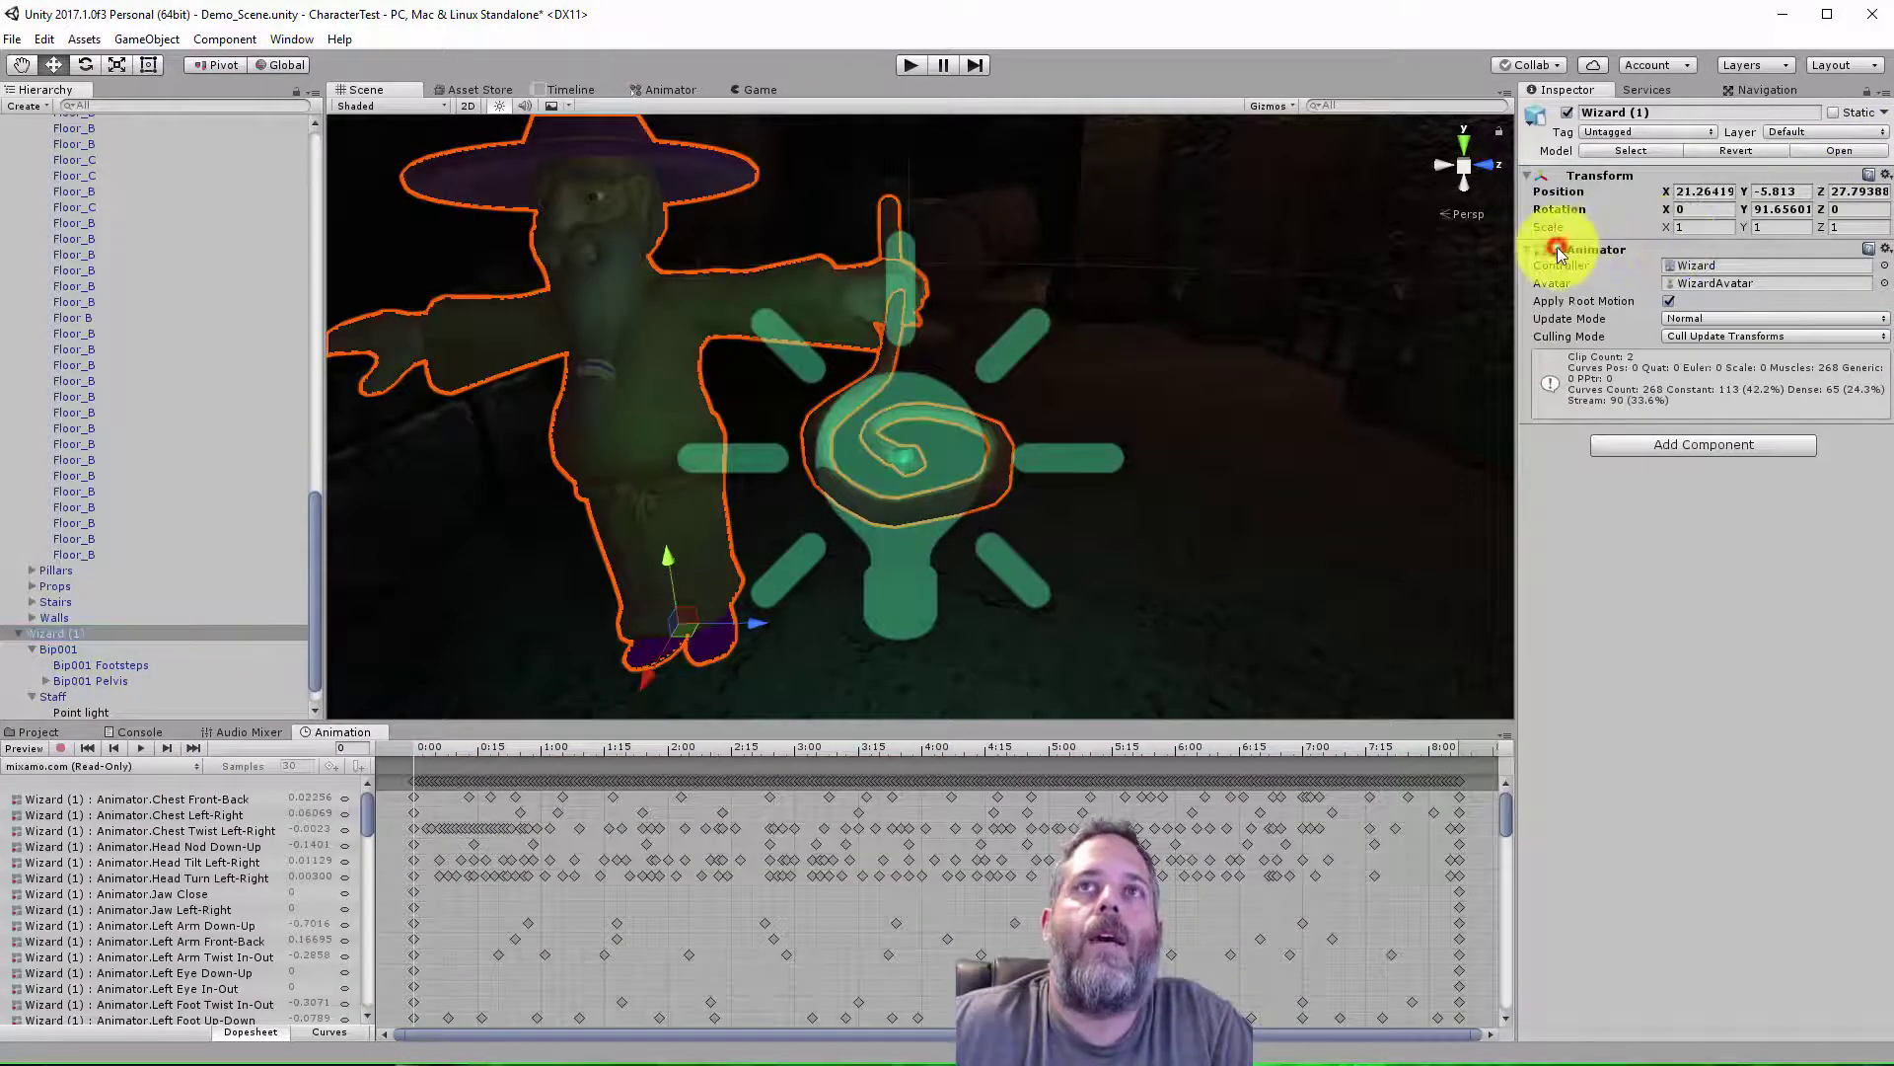
- Select the Staff, play the scene in the Game view to check its glow animation, and stop playback
click(73, 693)
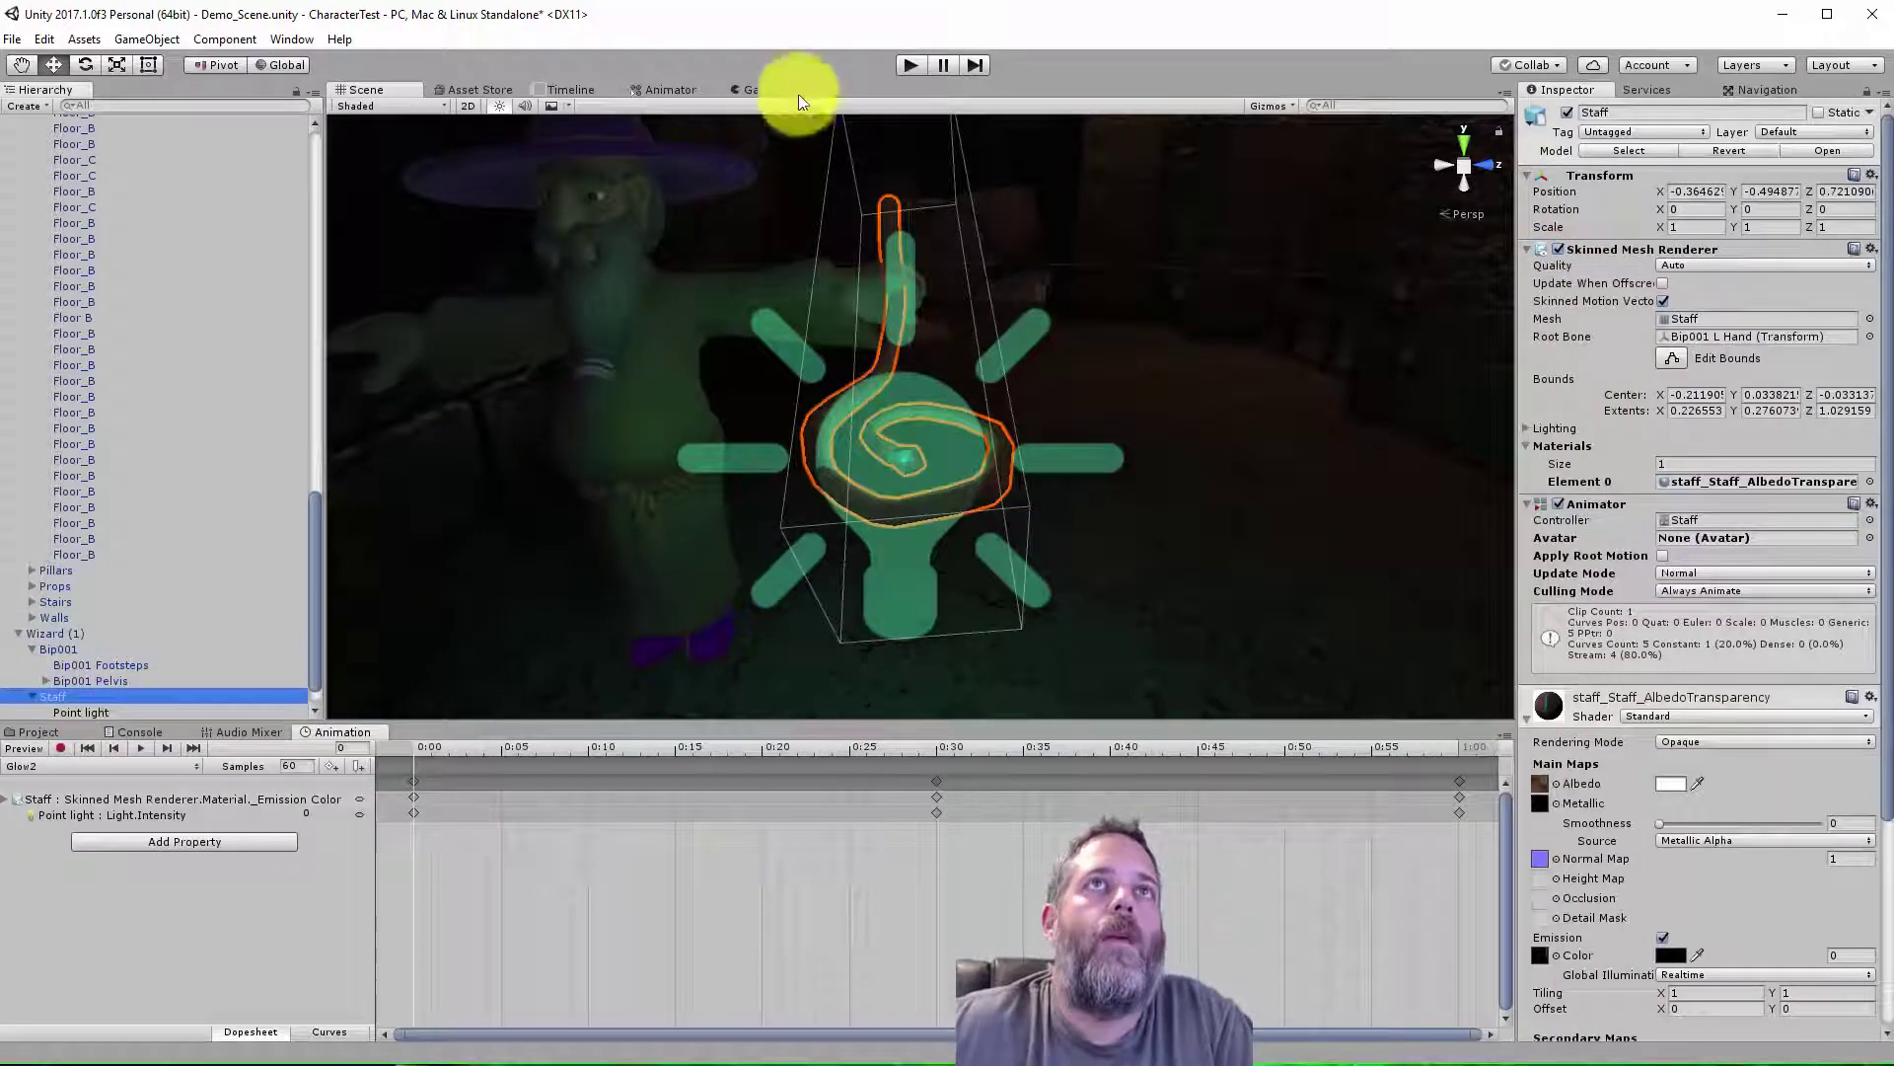
click(906, 65)
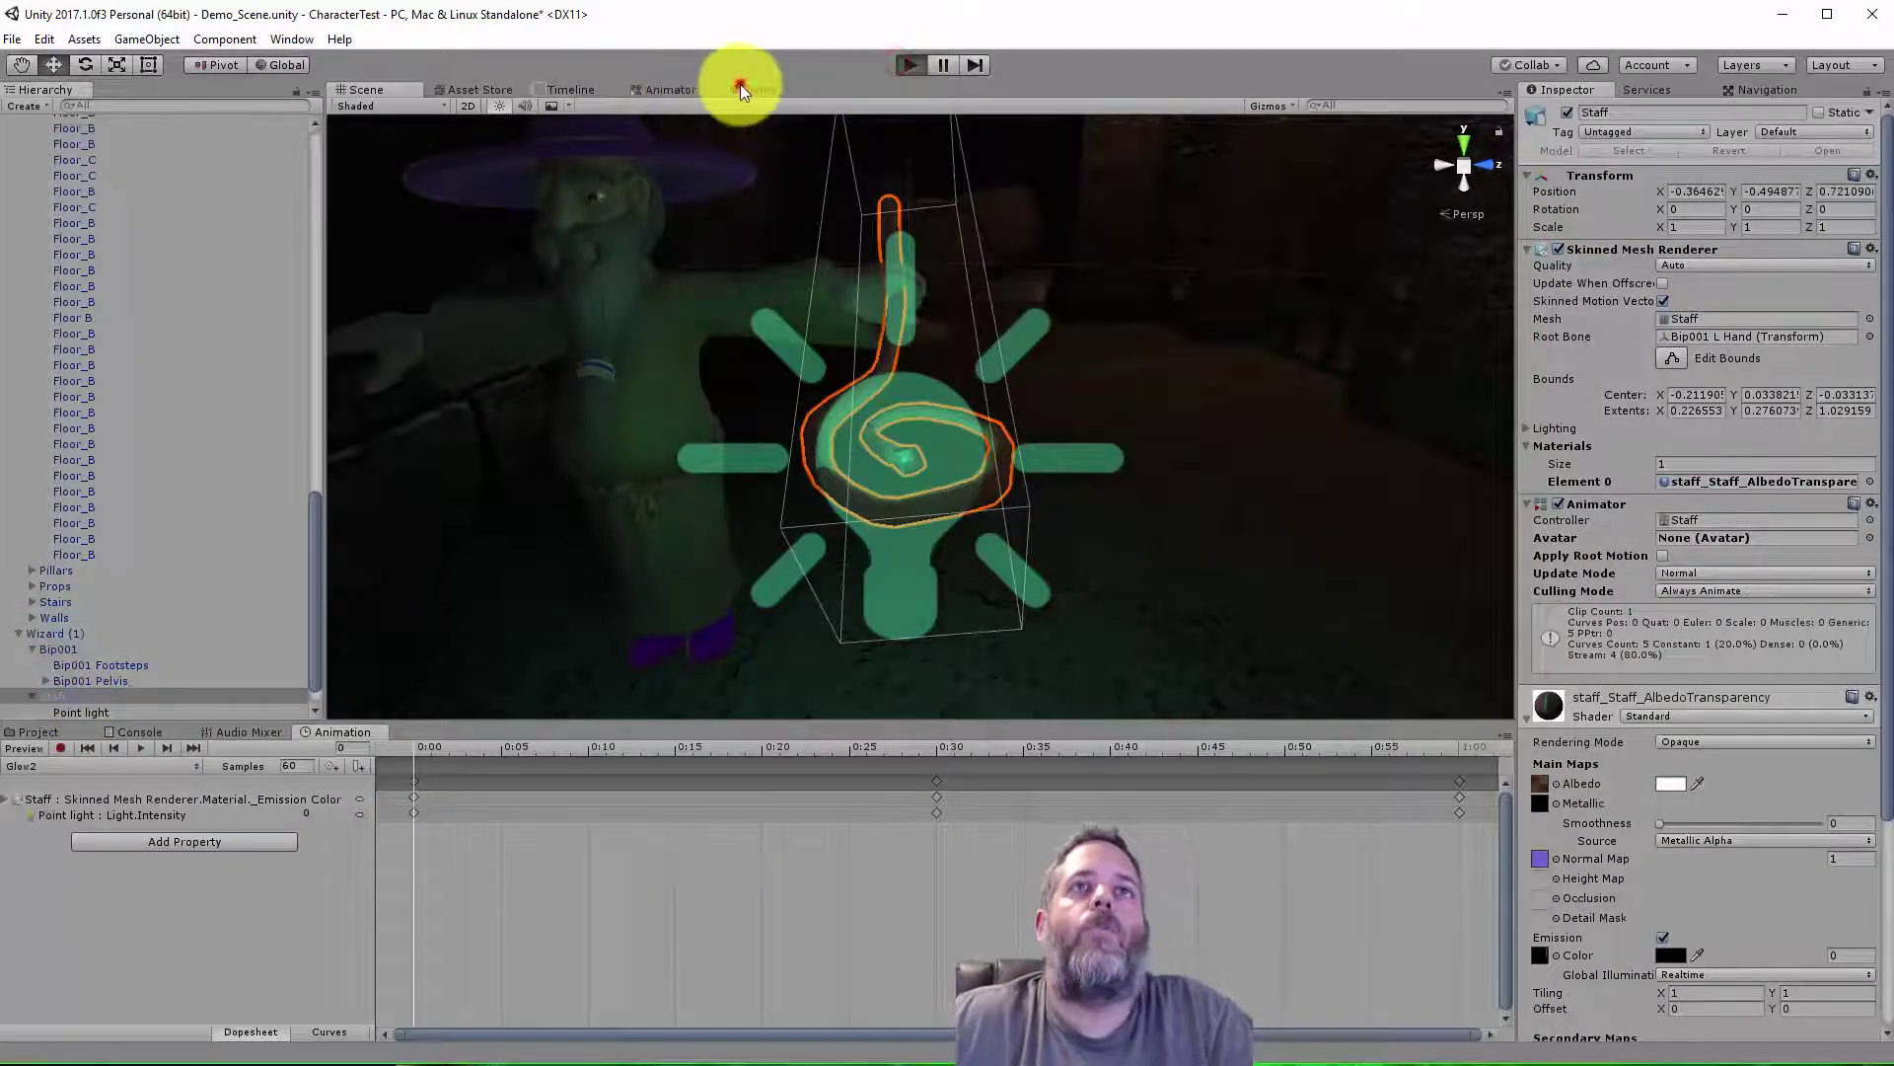
click(740, 87)
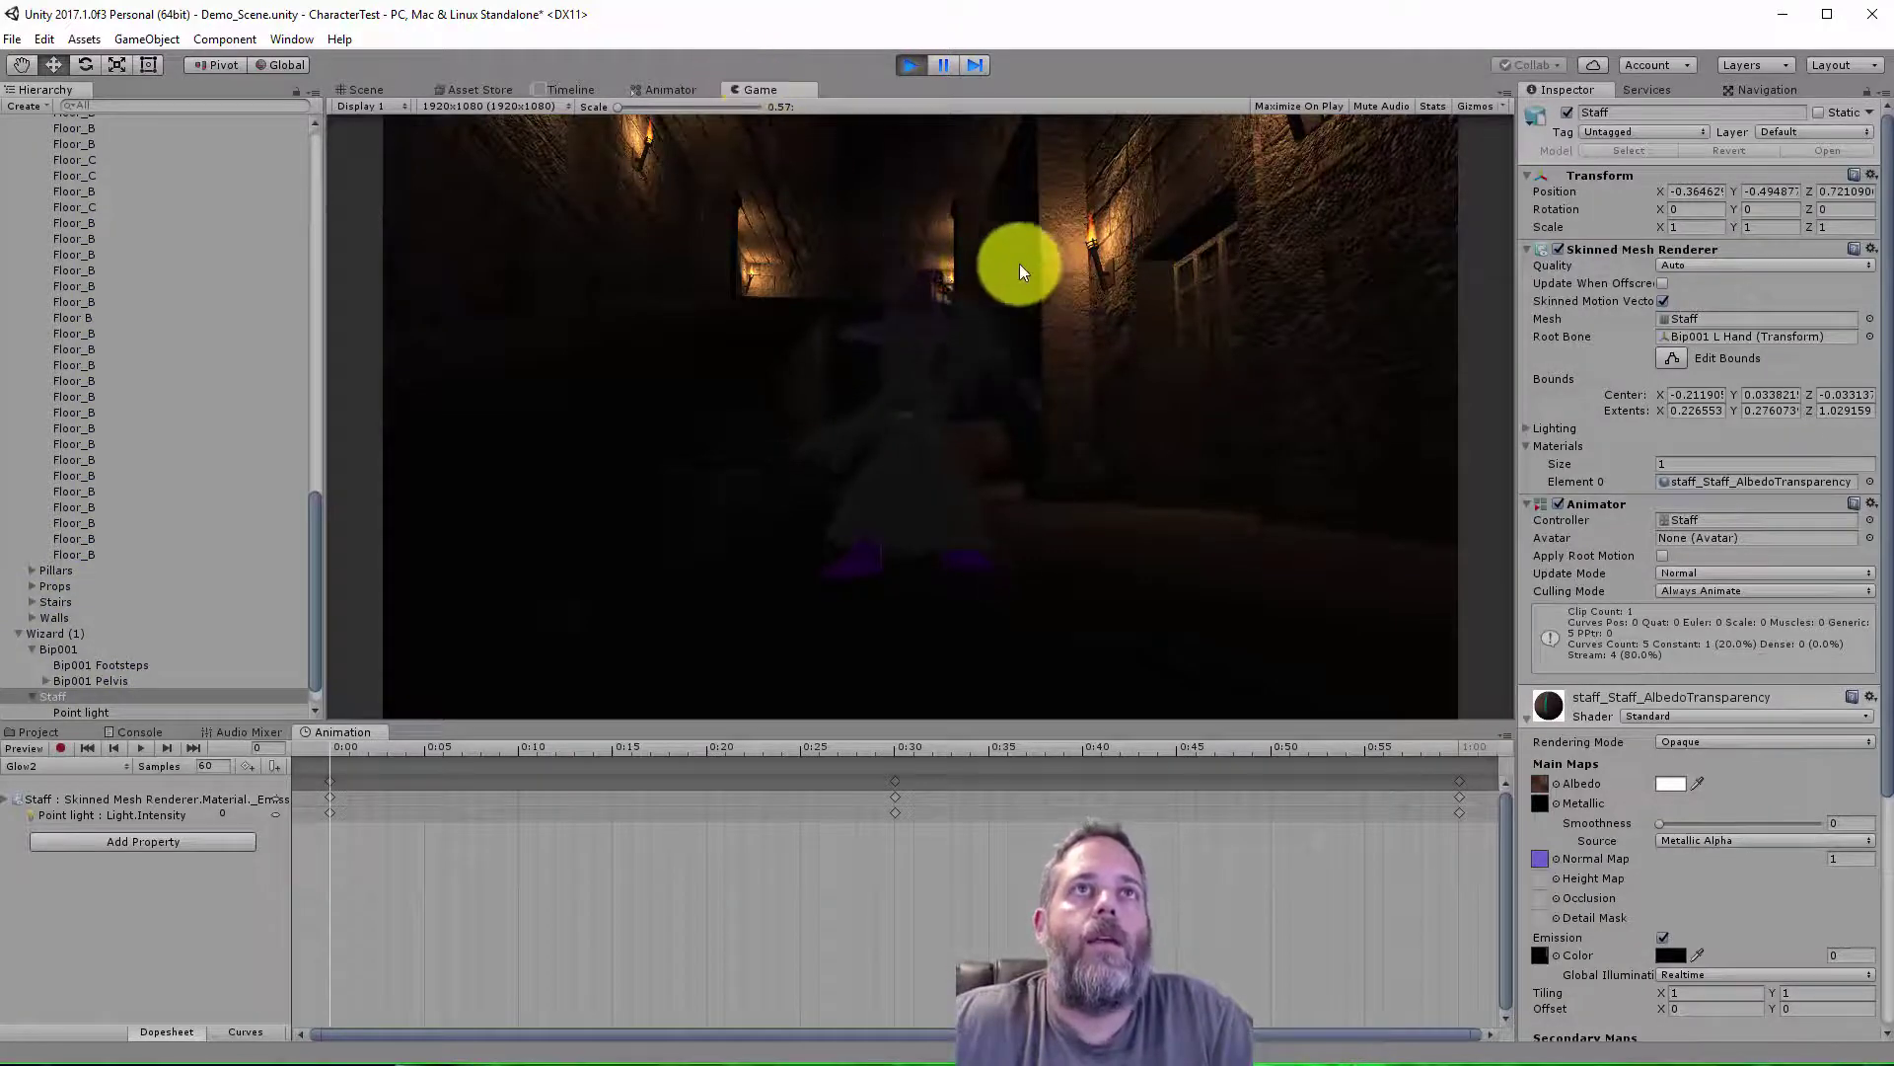
click(908, 65)
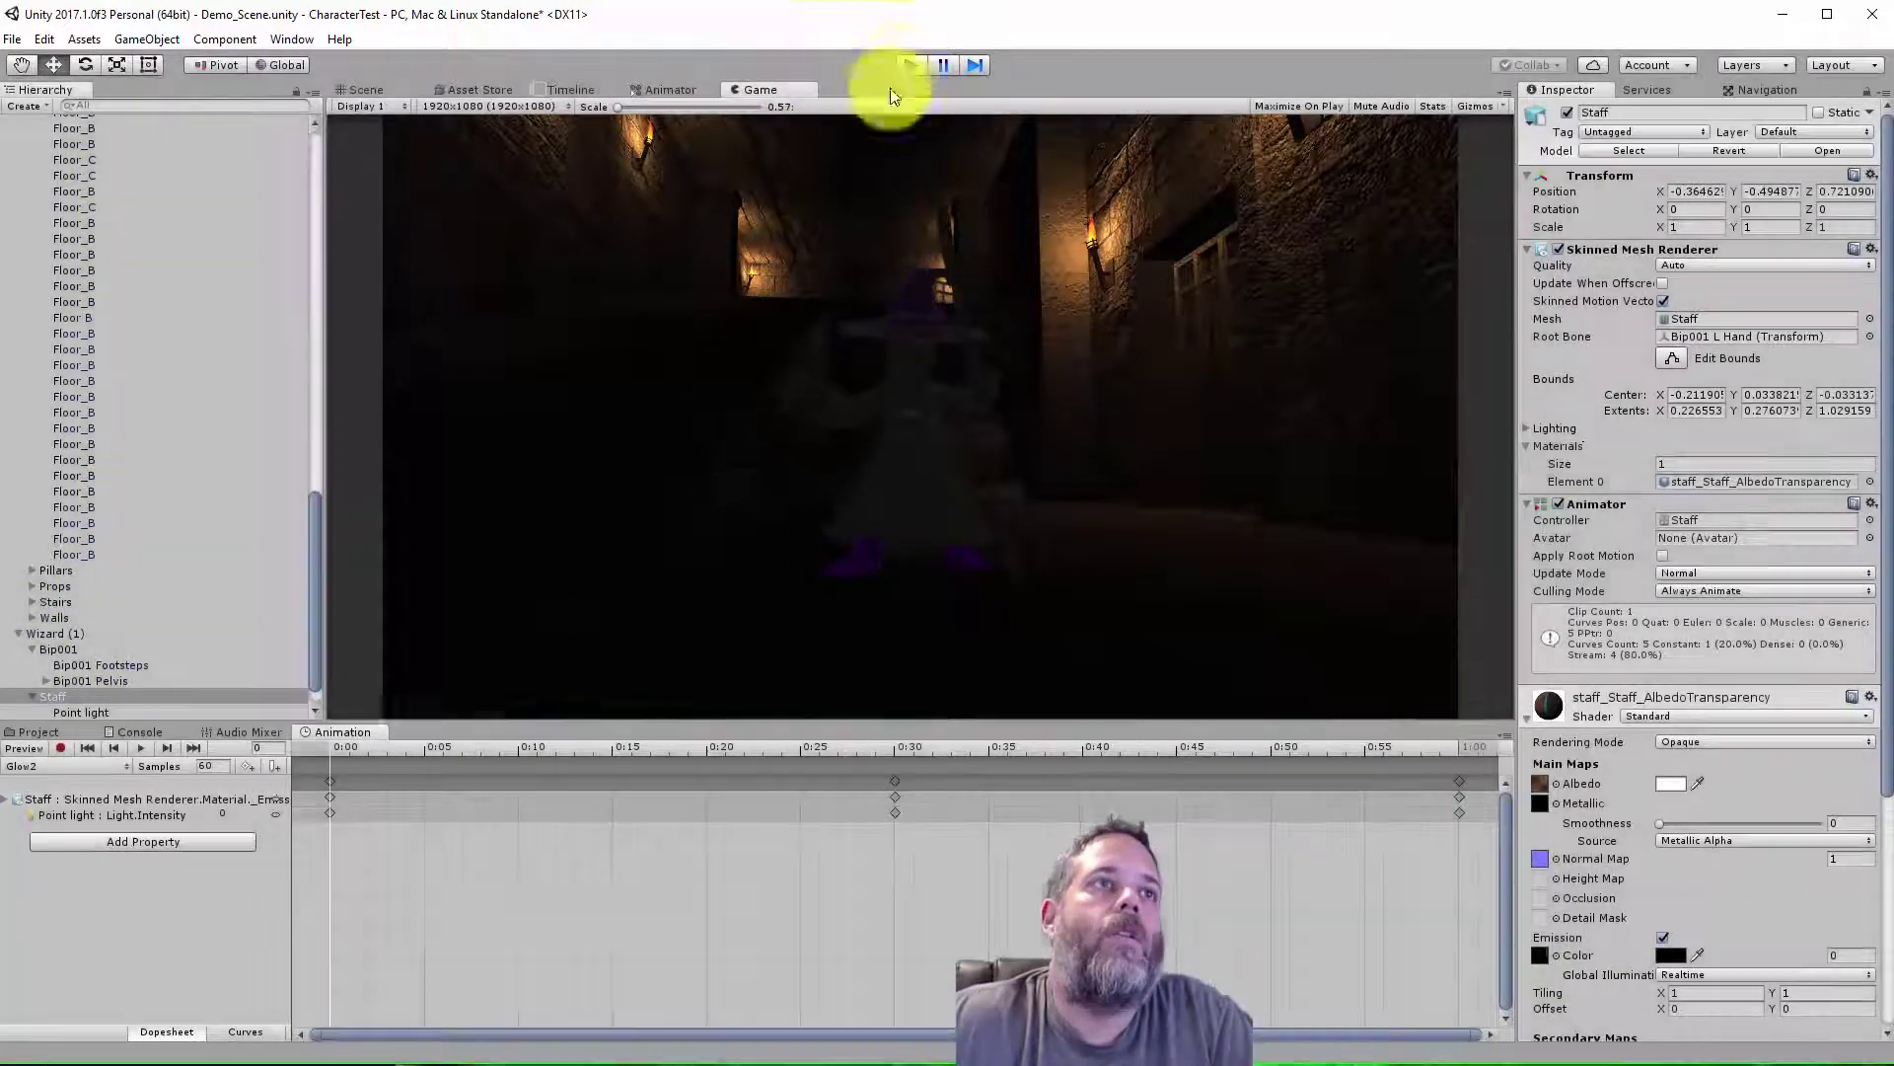
- Enable Loop Time on the Glow2 clip in the Wizard assets folder and test-run the scene
click(36, 732)
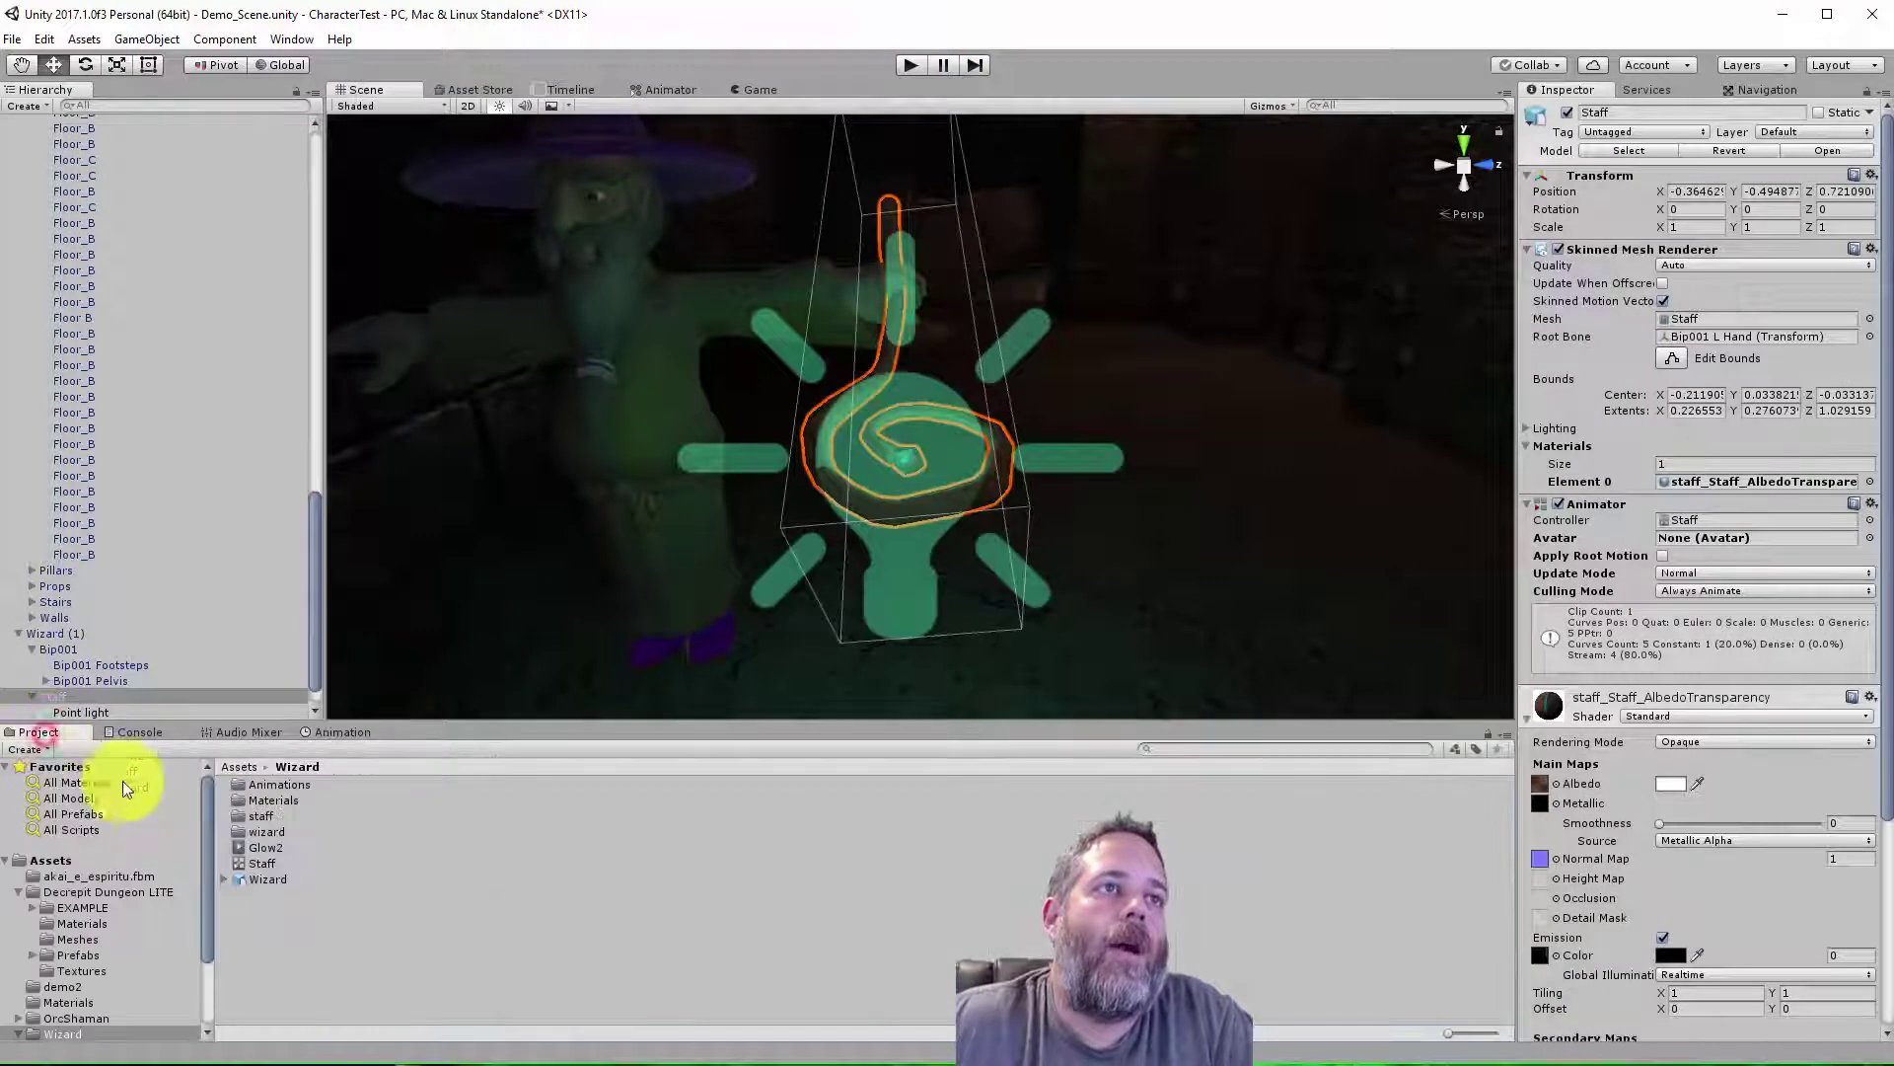
click(279, 865)
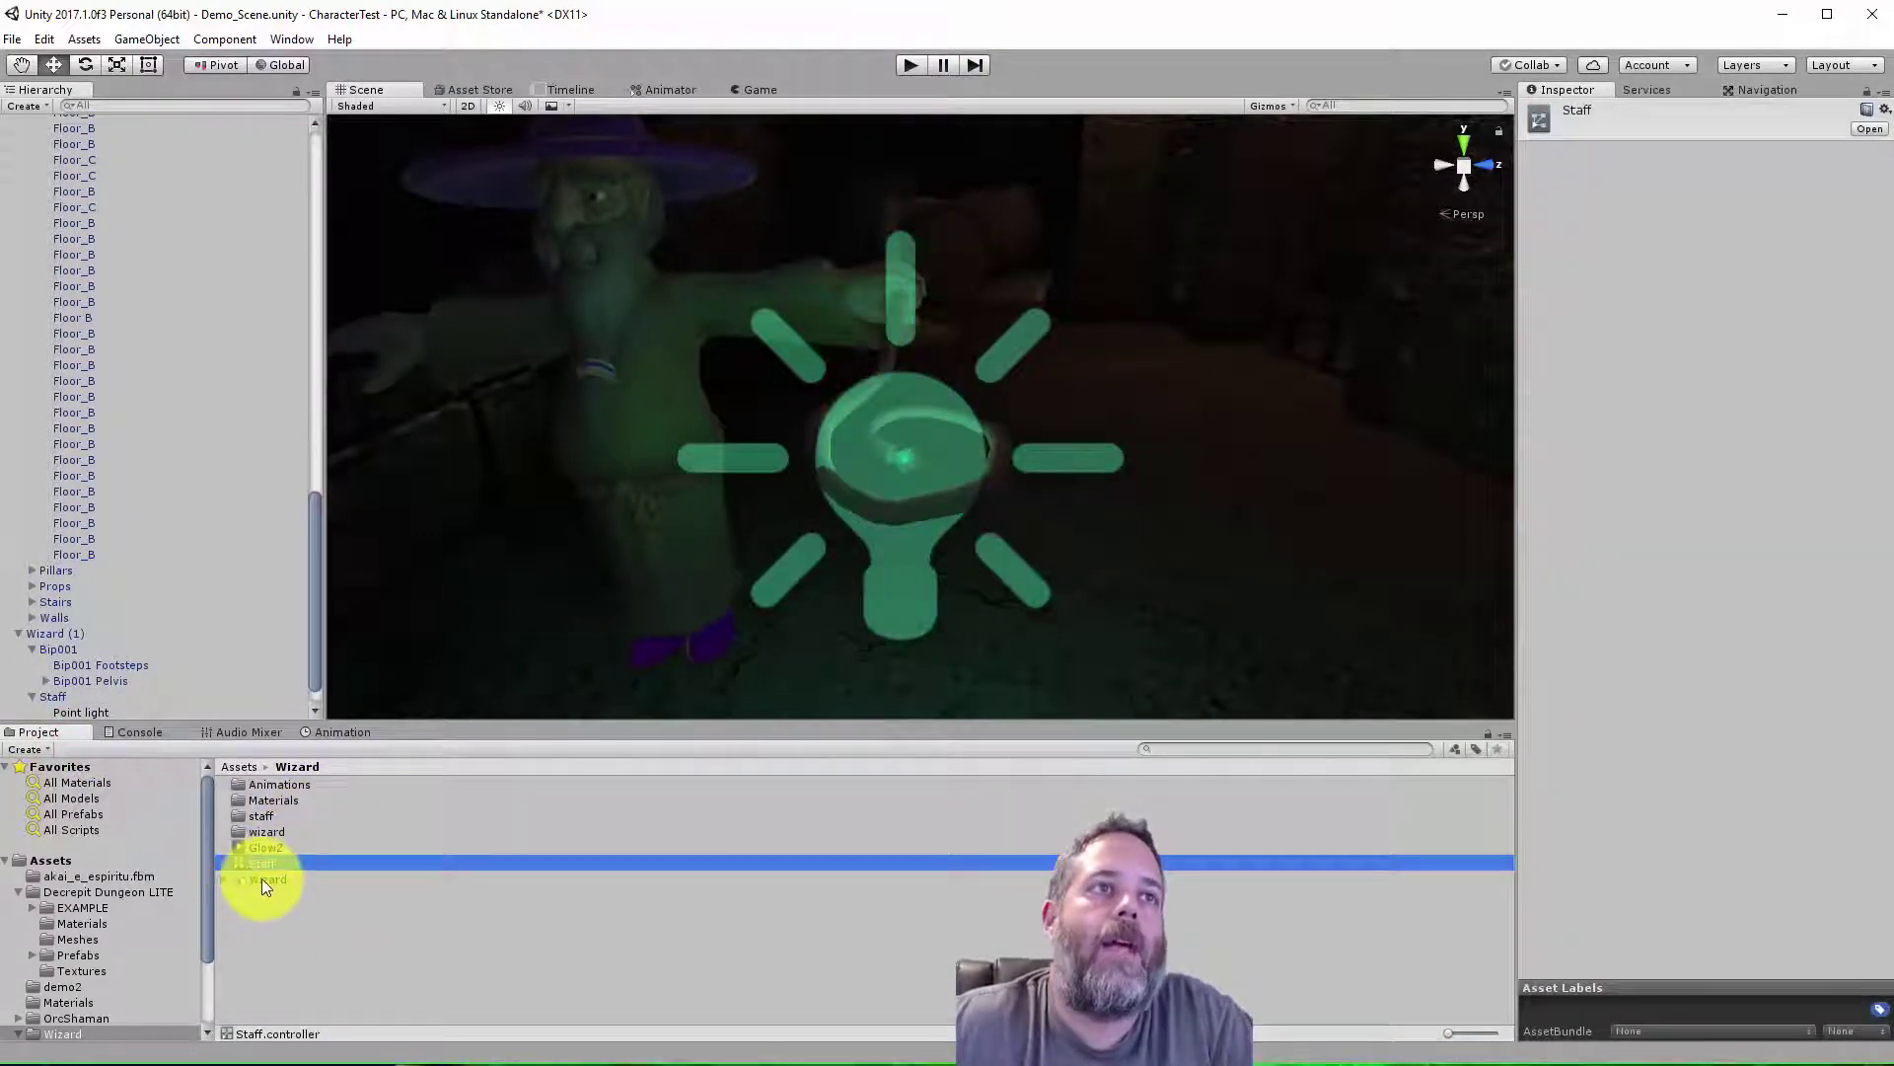
click(263, 878)
click(262, 867)
click(263, 851)
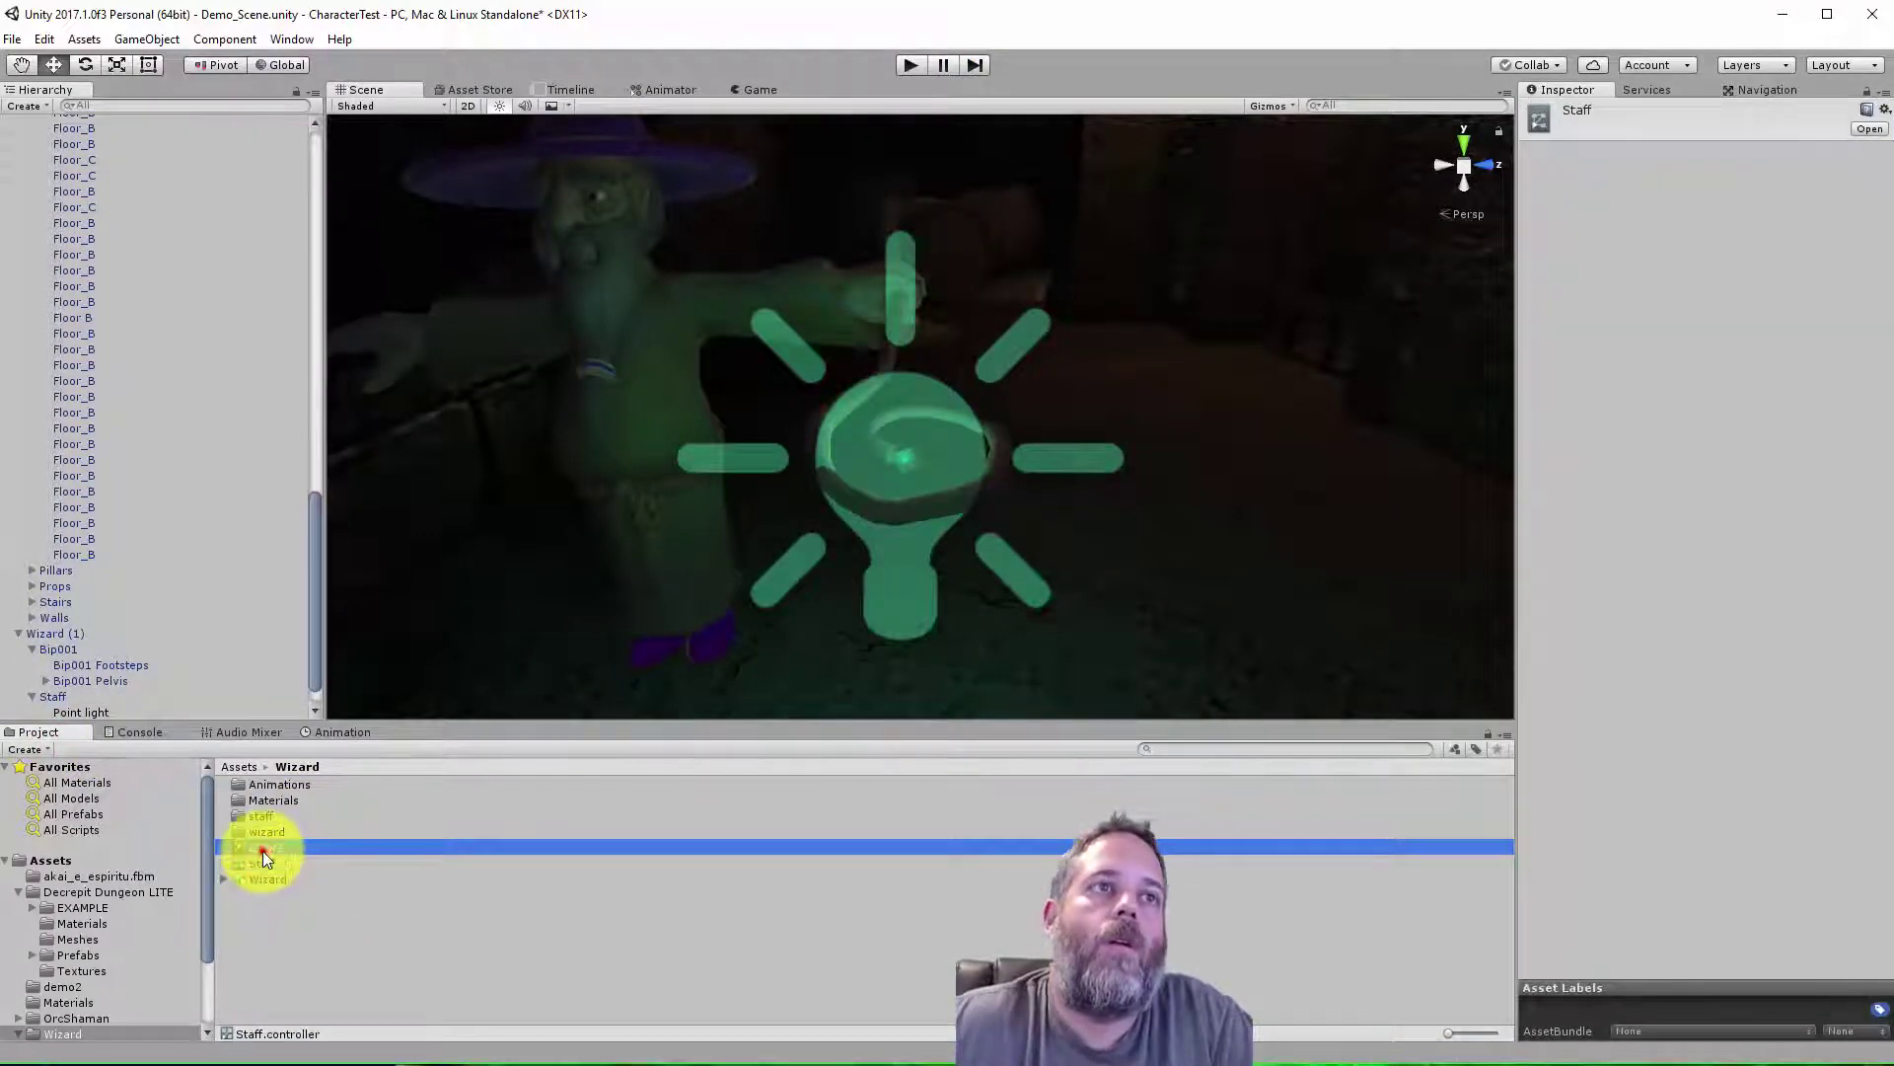
click(263, 866)
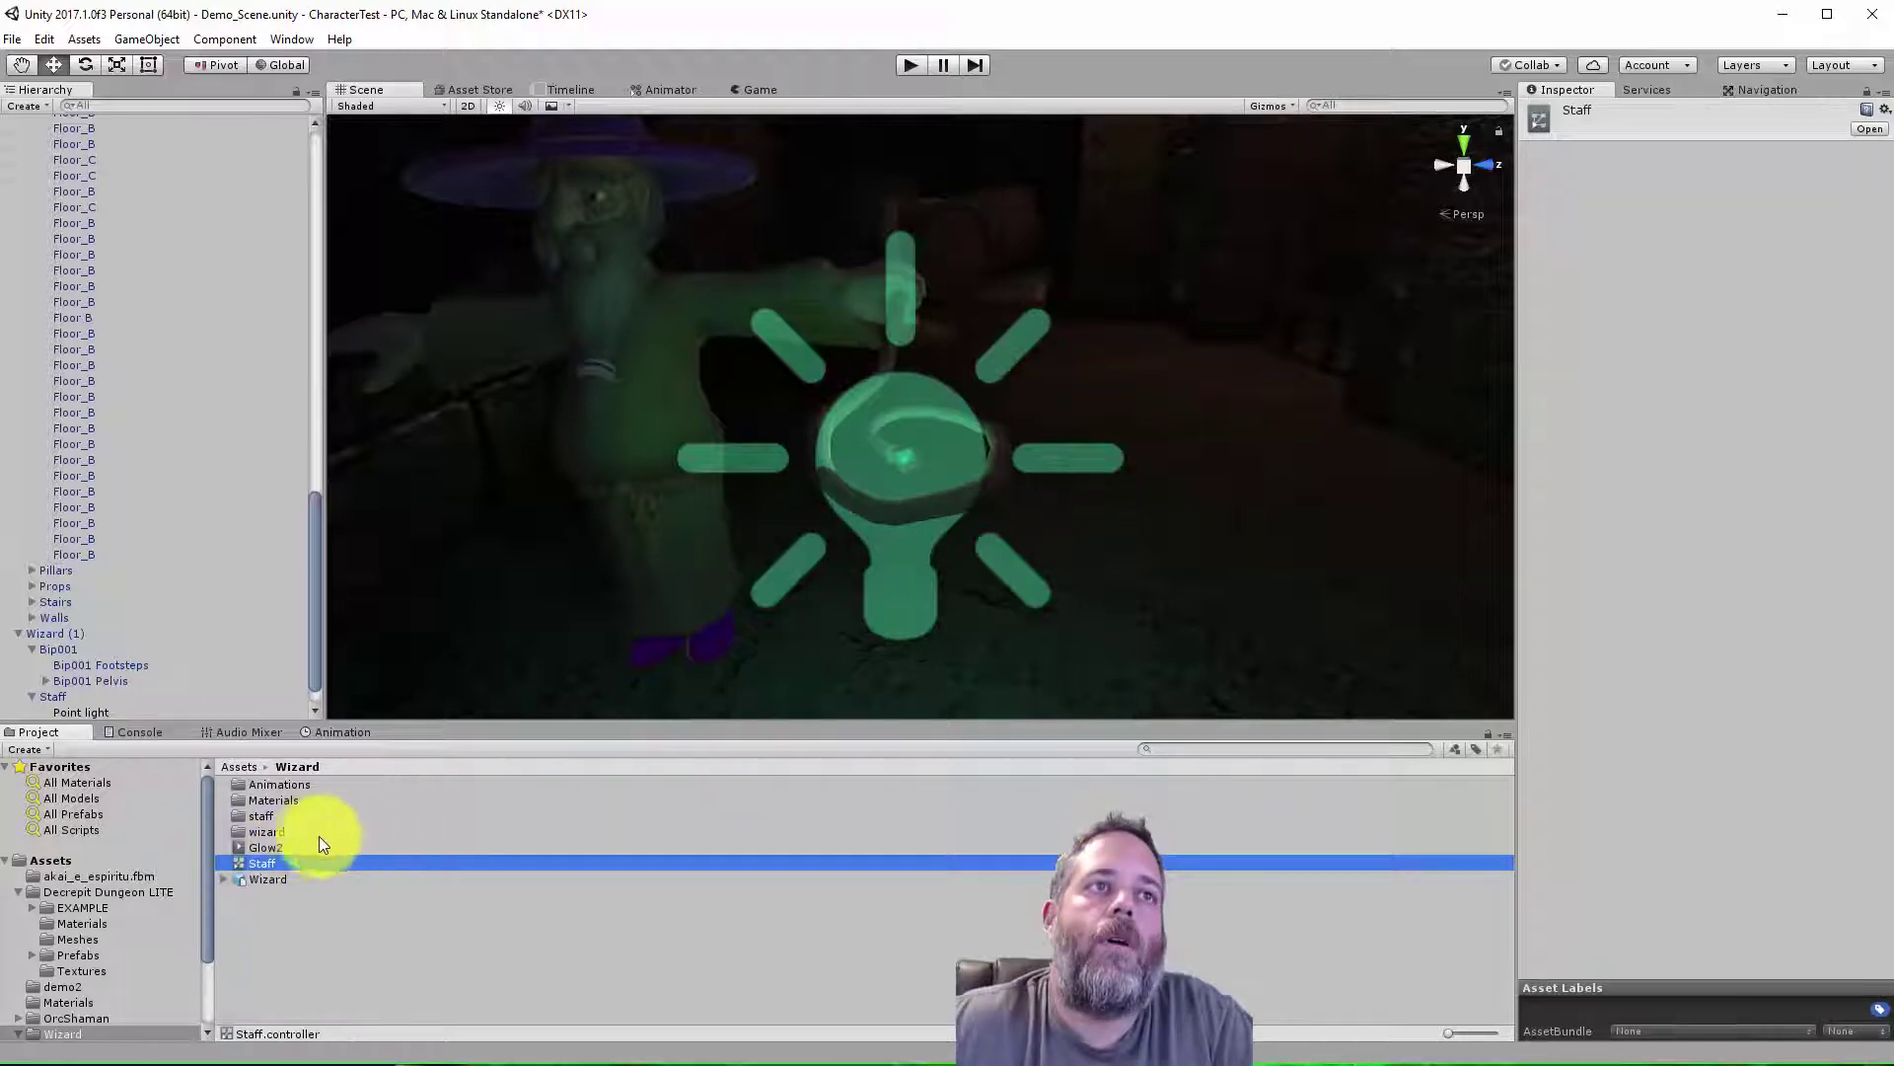
click(289, 849)
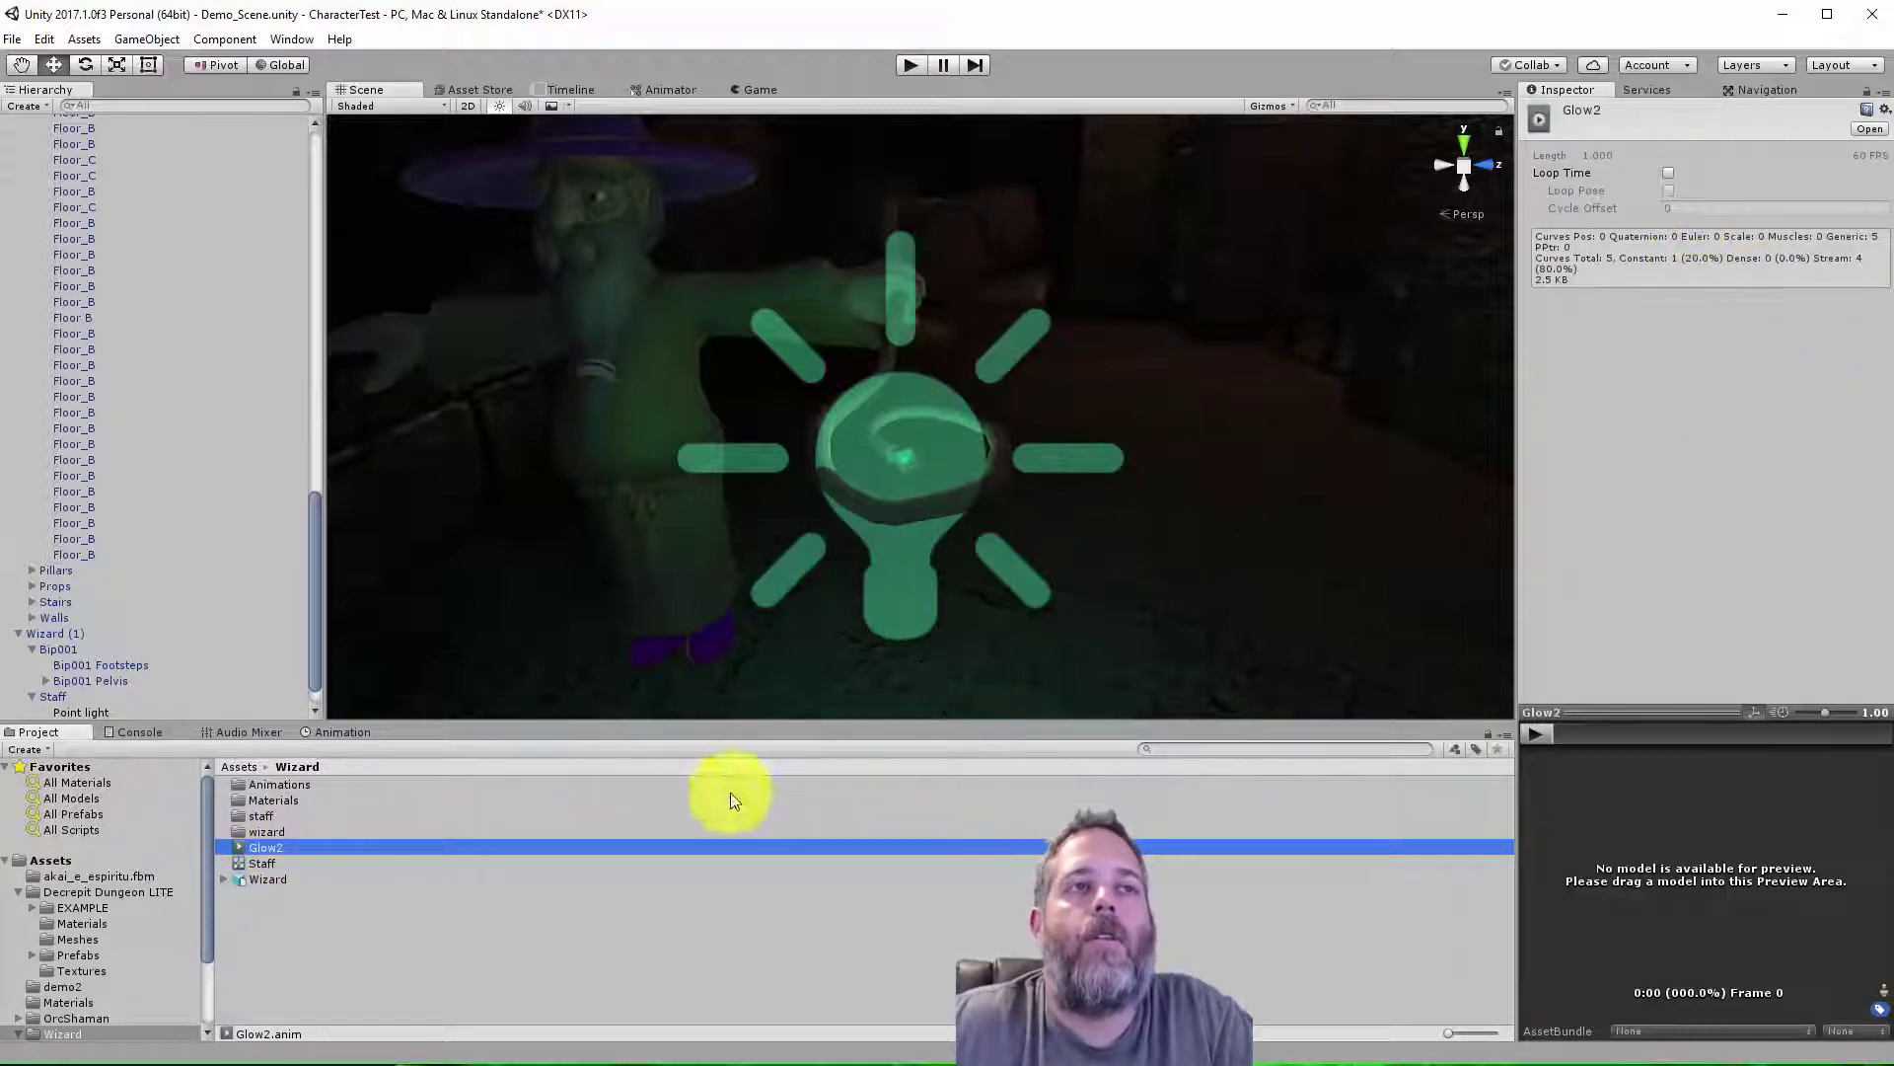
click(1669, 174)
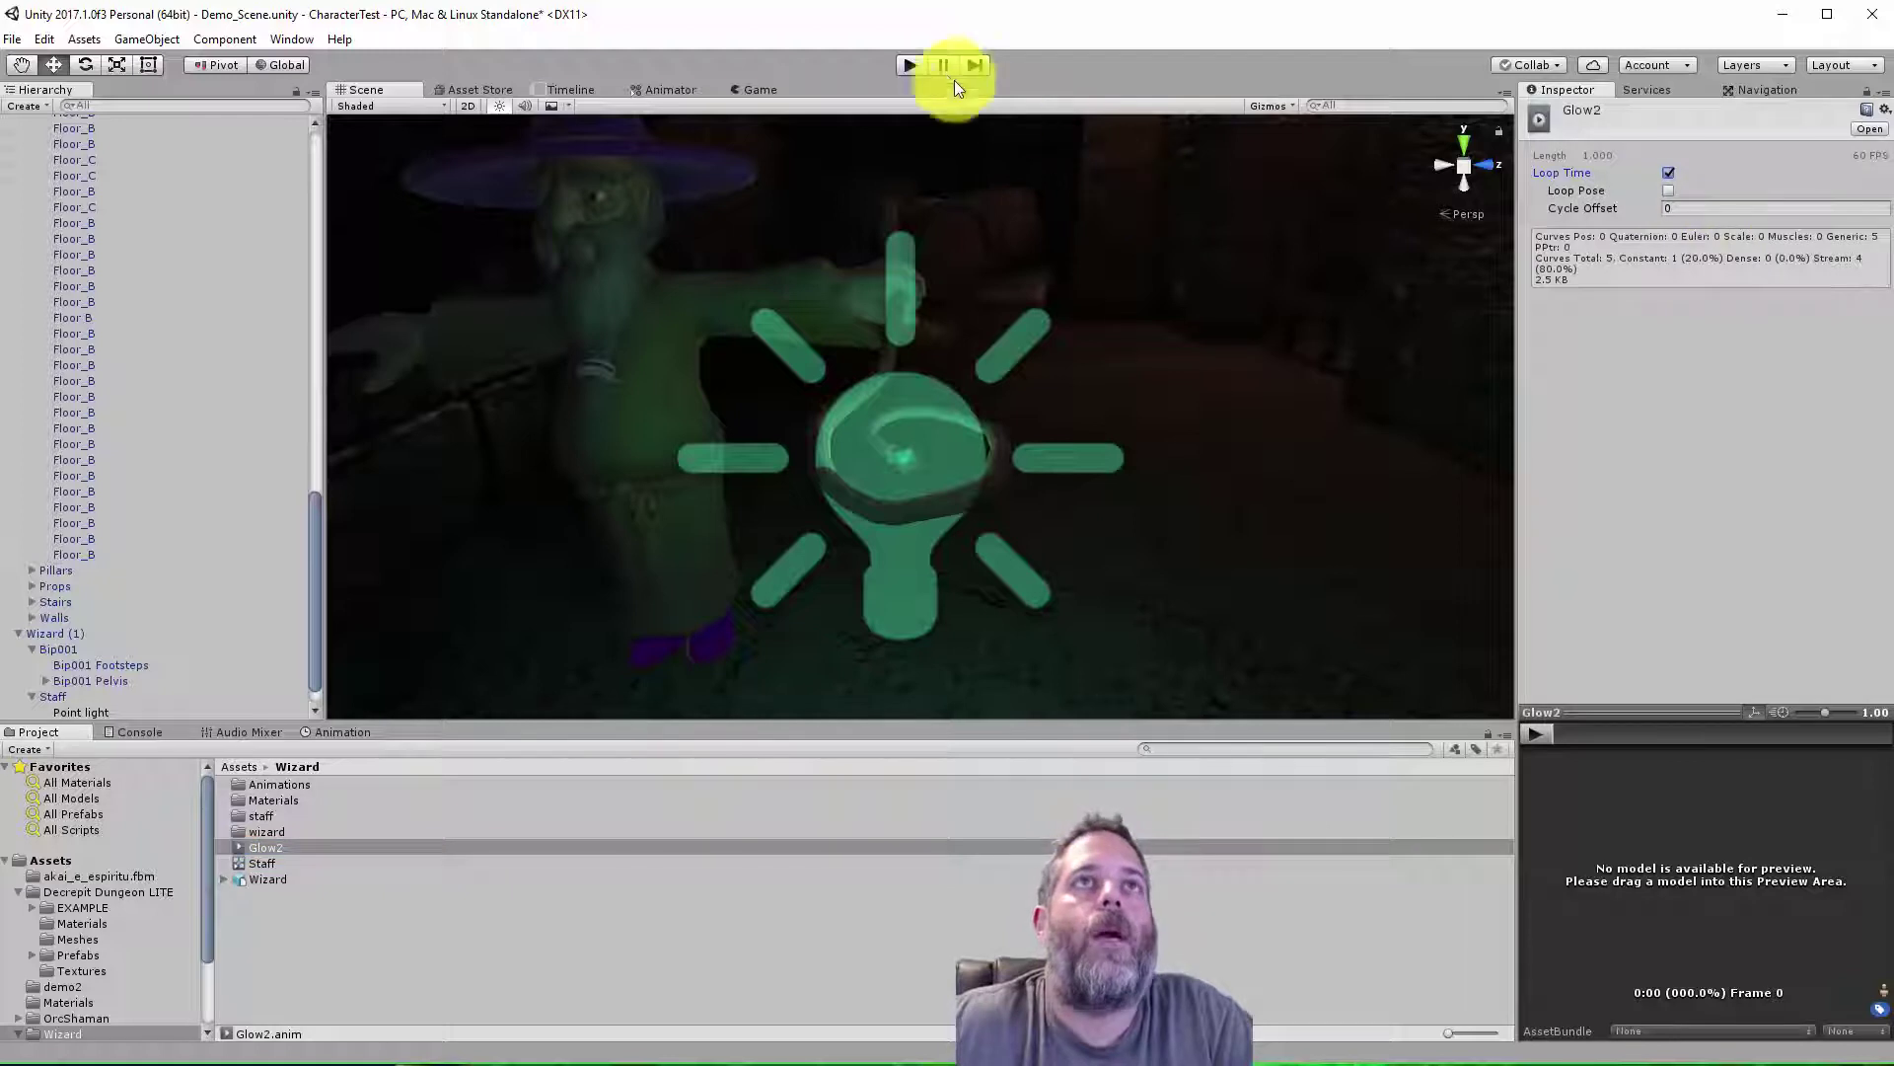
click(913, 65)
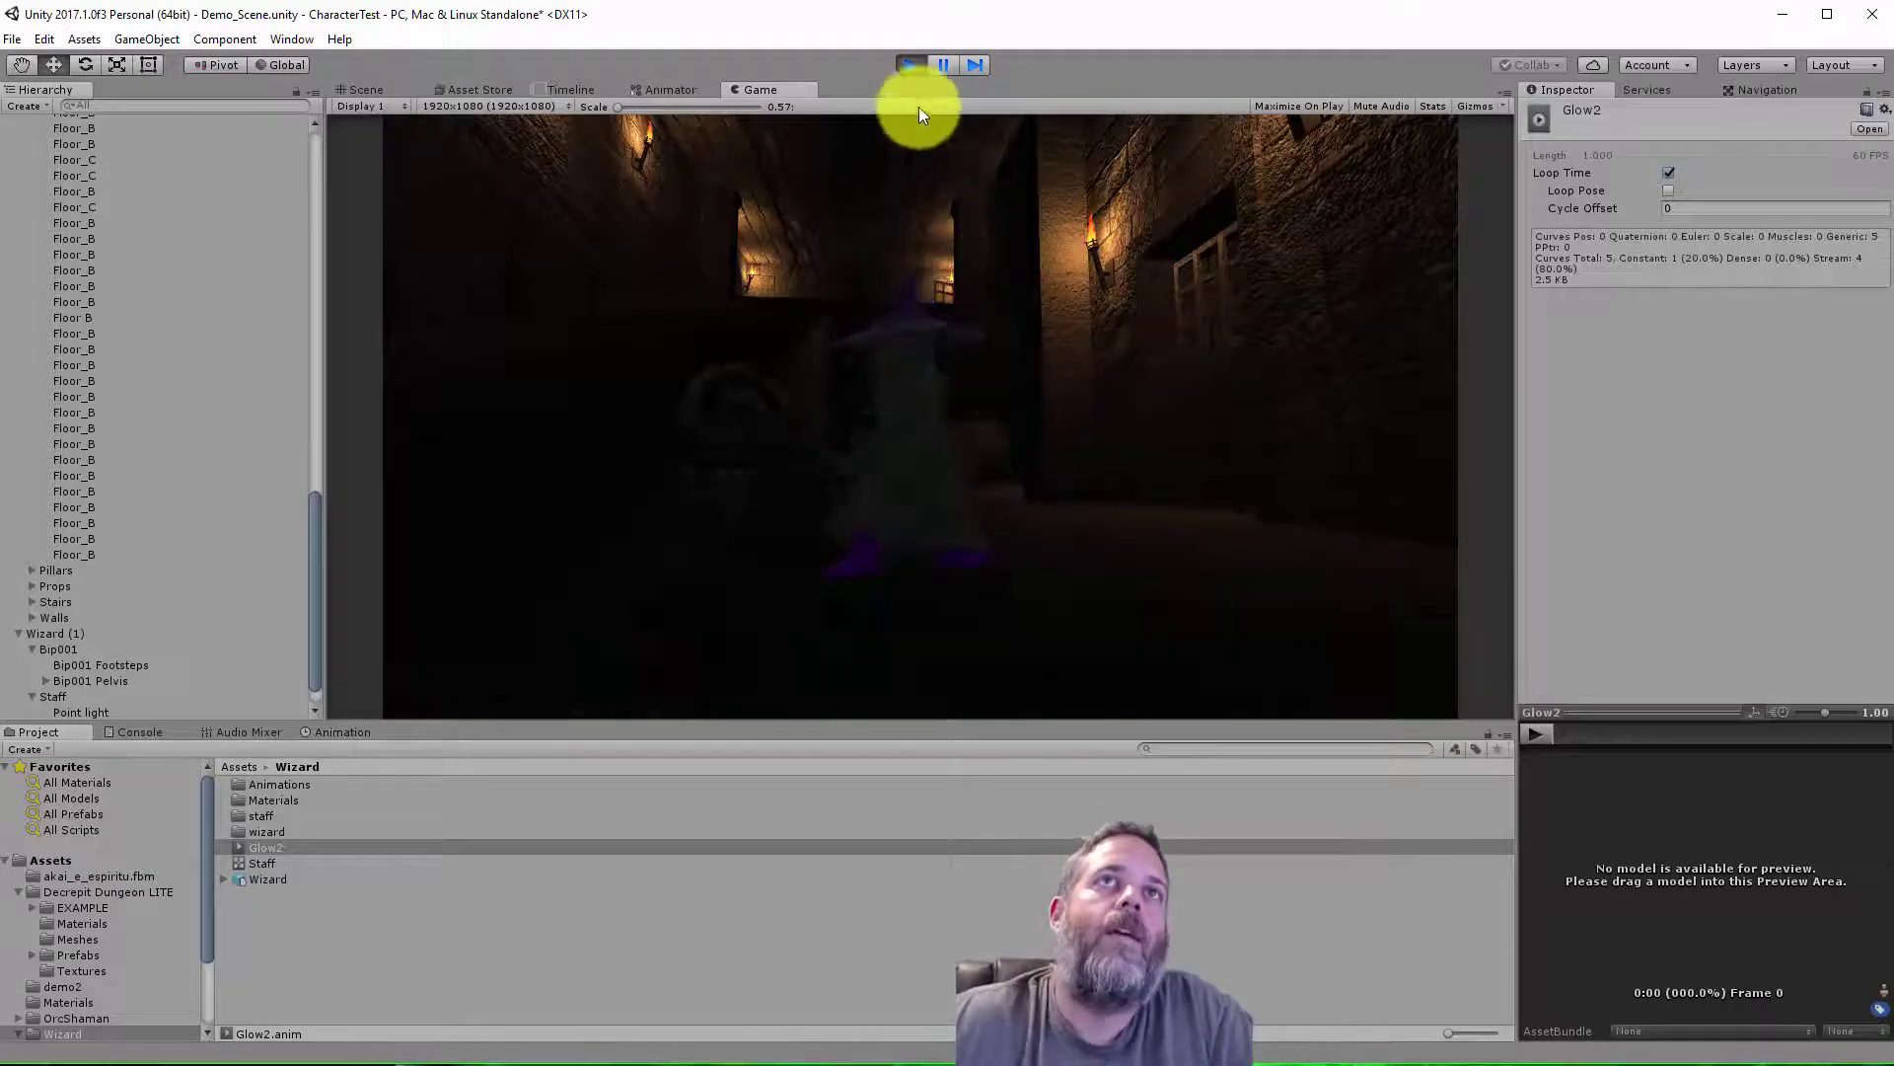
click(911, 69)
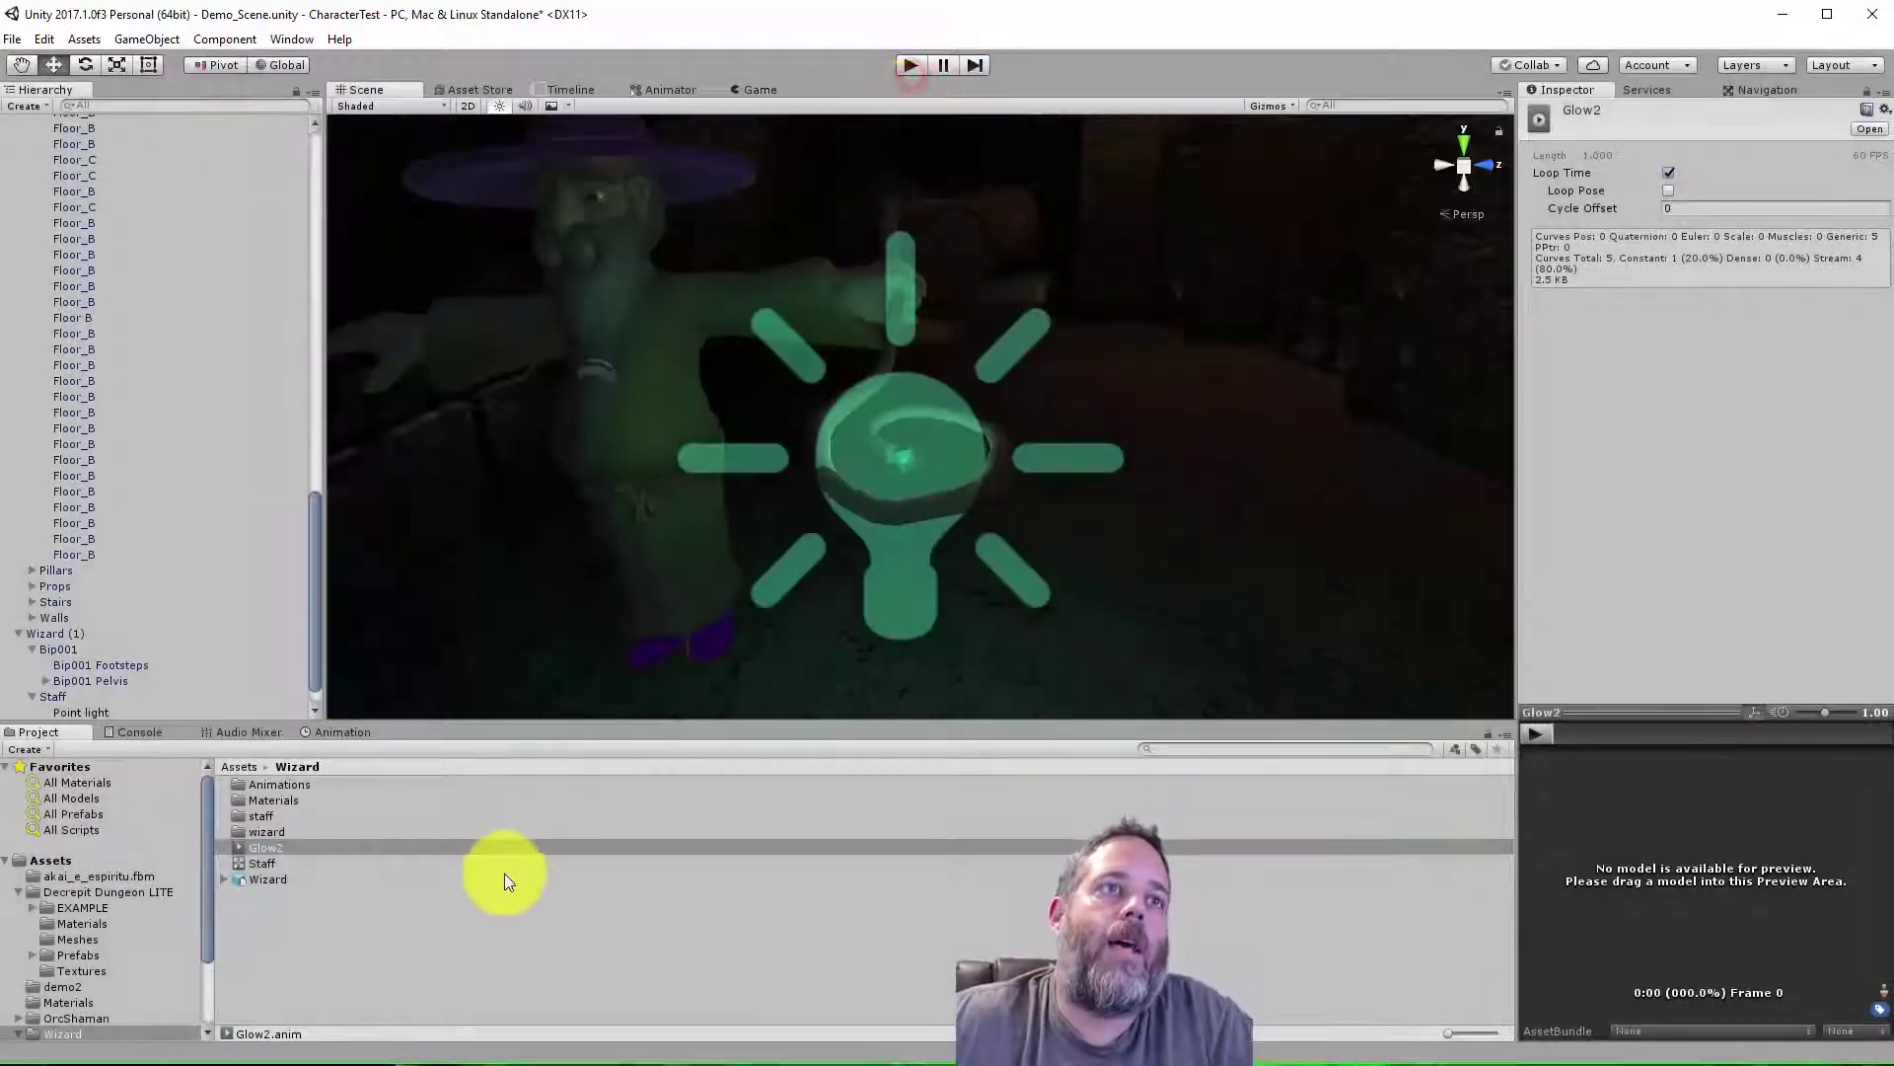
- Set the Glow2 state's speed to 0.3 in the Staff animator controller and play the scene
double_click(255, 863)
click(1073, 399)
click(1755, 173)
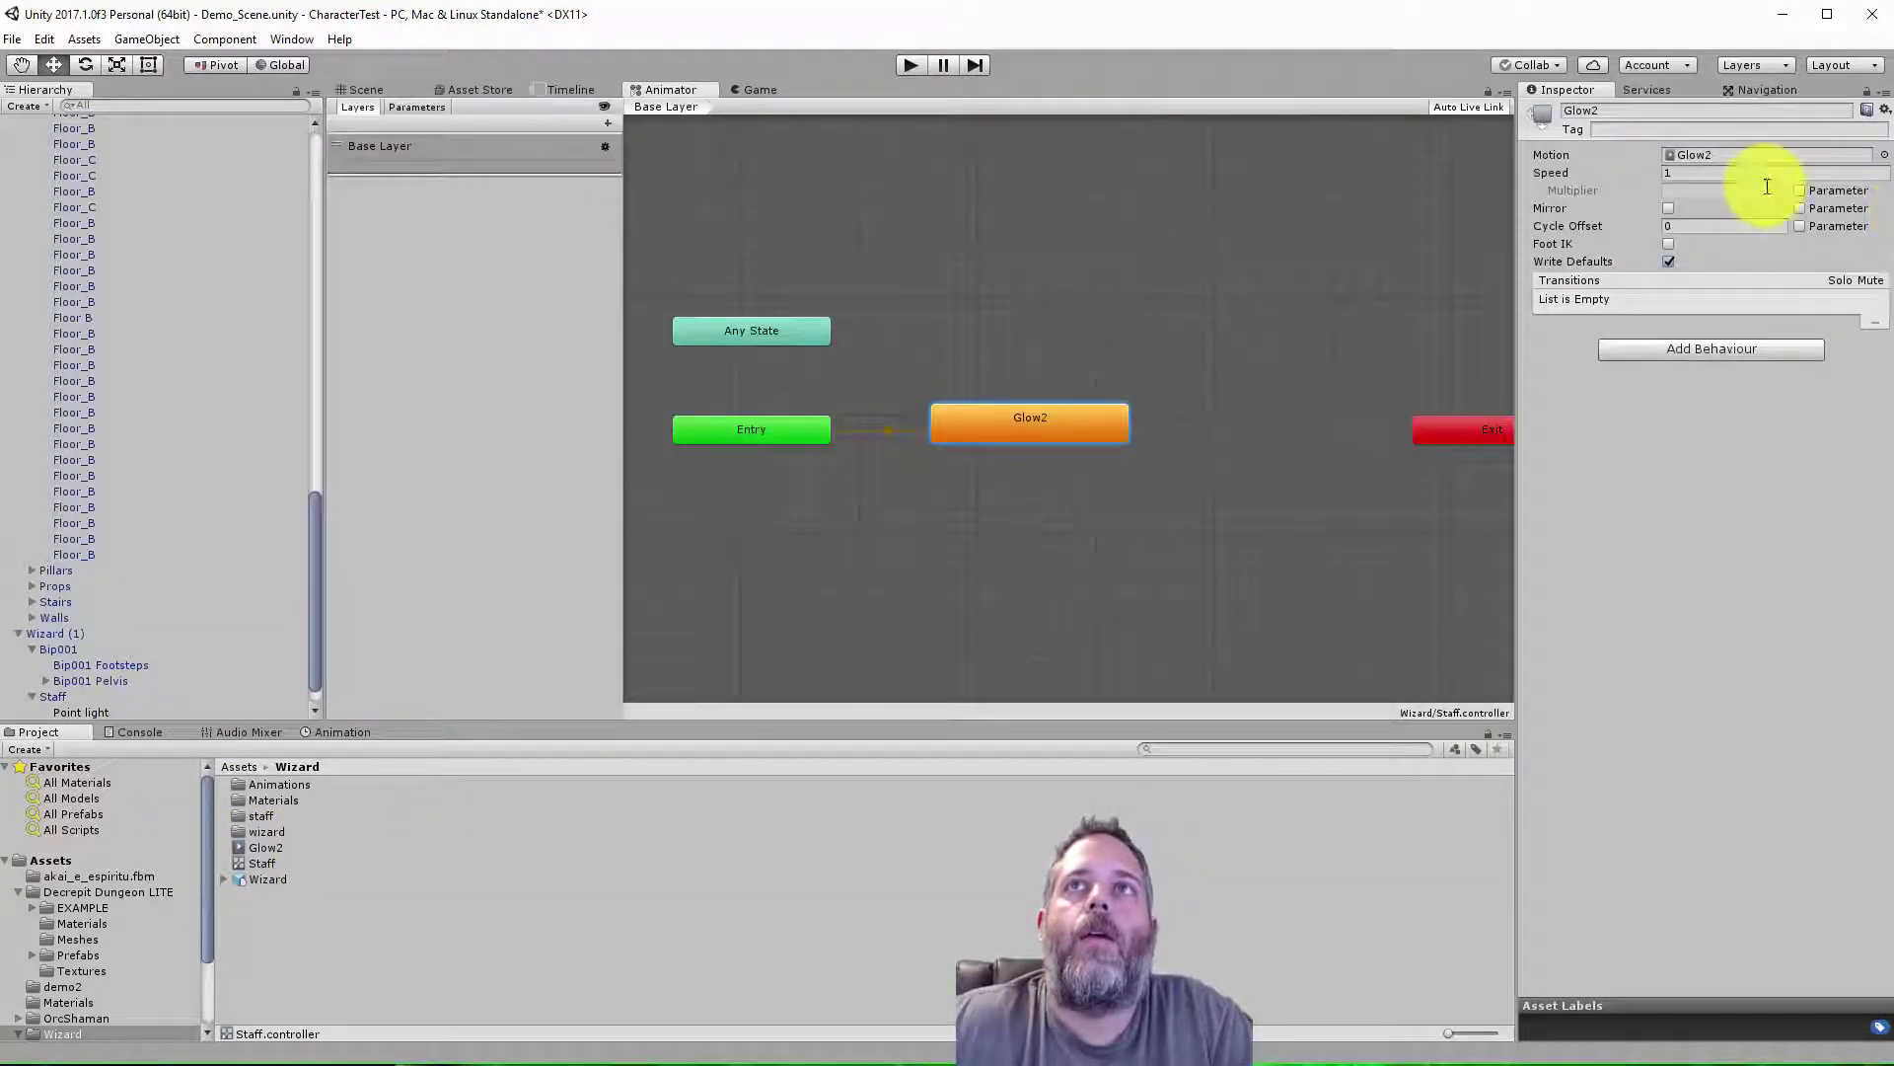
text(0.3)
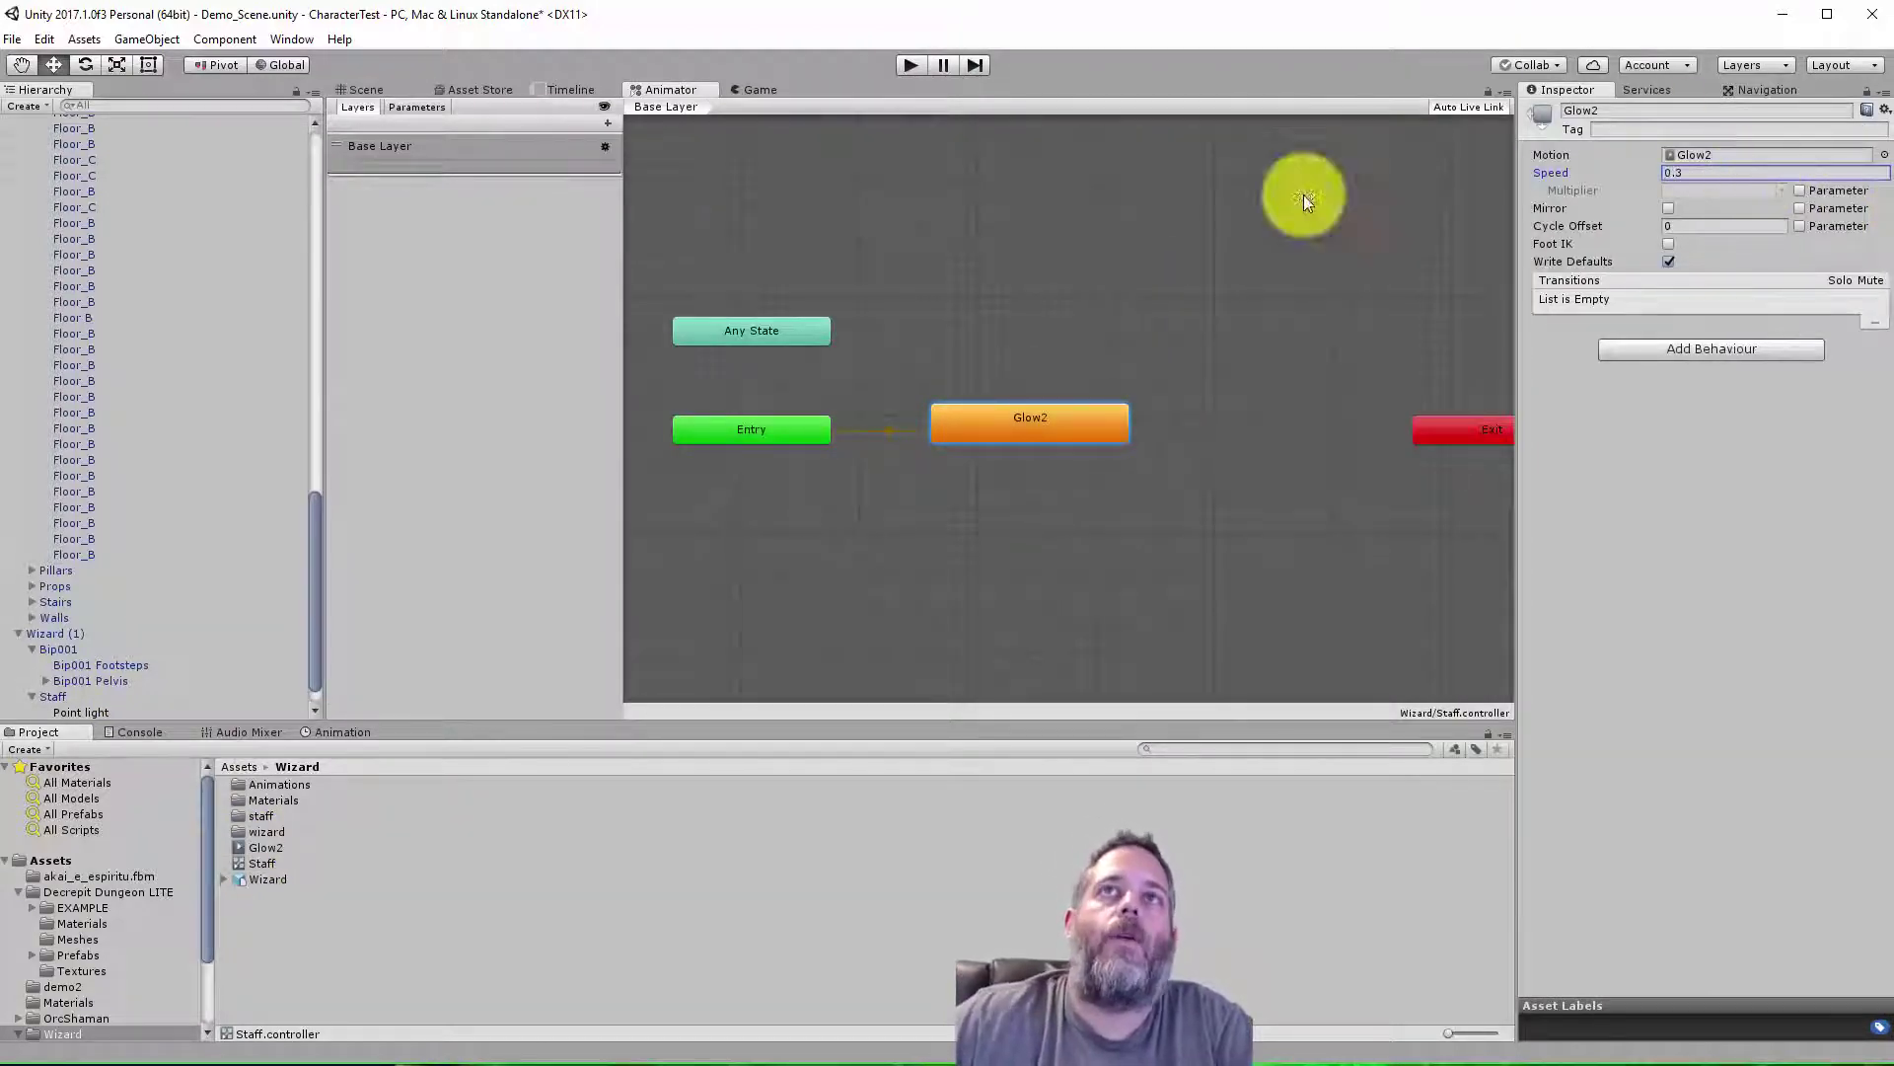
click(909, 67)
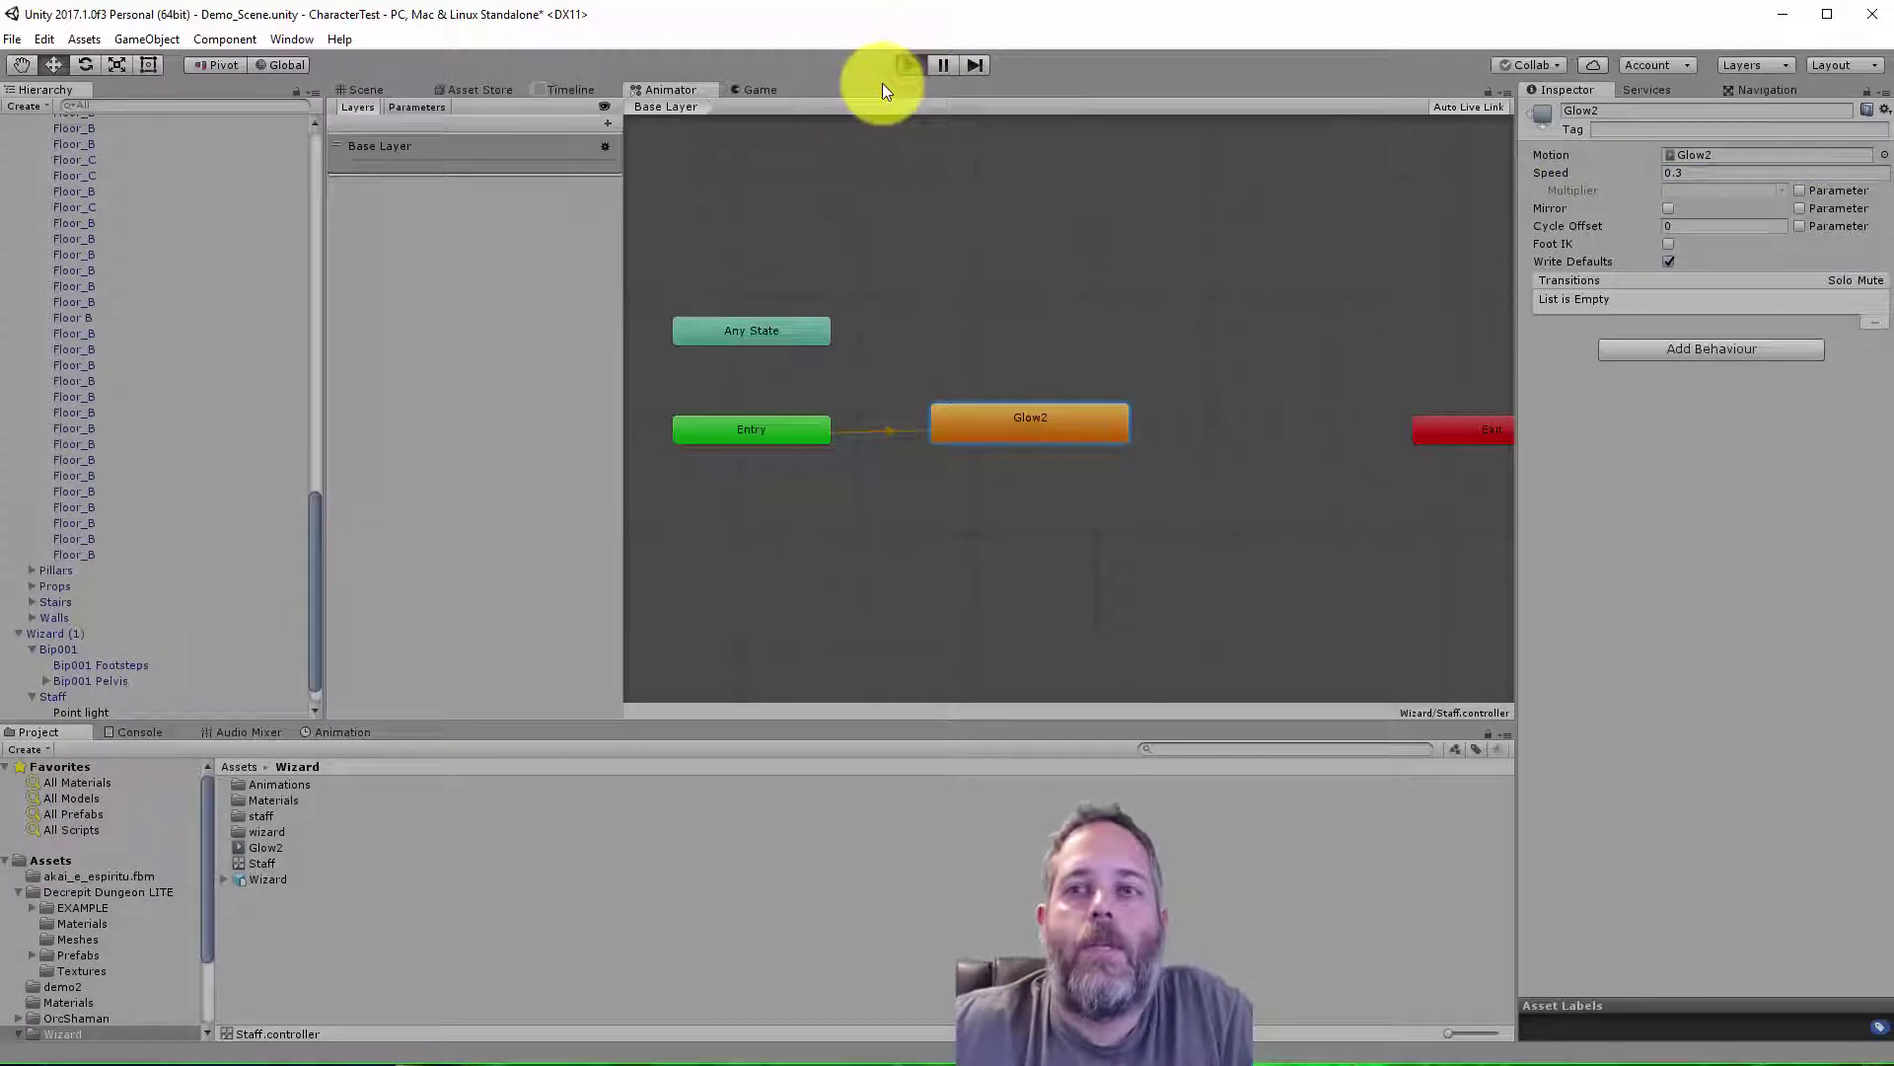